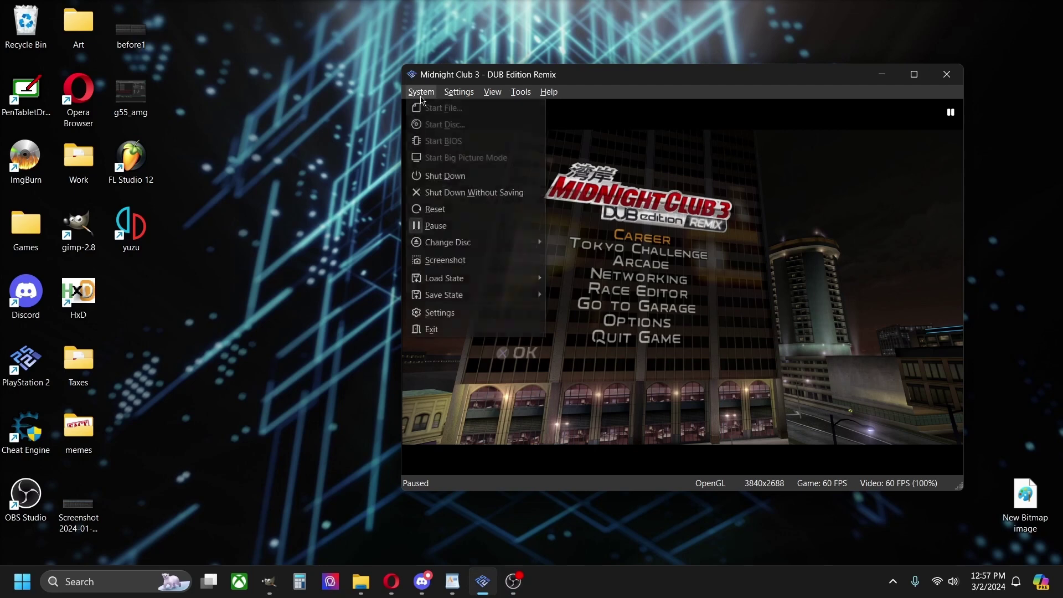
Resume the paused game, go to the garage and enter the Buy Vehicles list, browsing the class A exotics
click(470, 230)
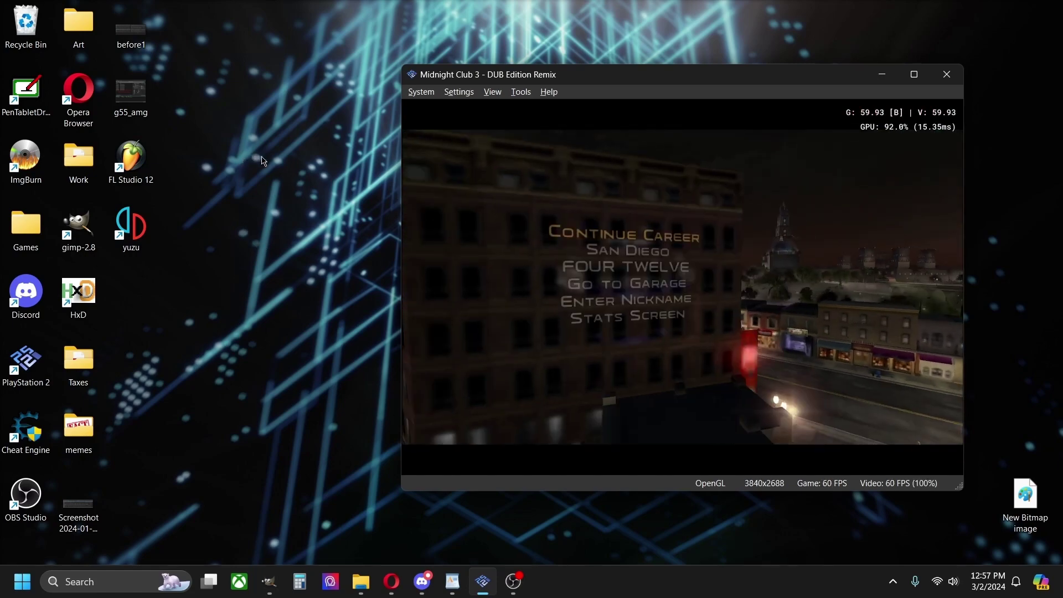
key(Down)
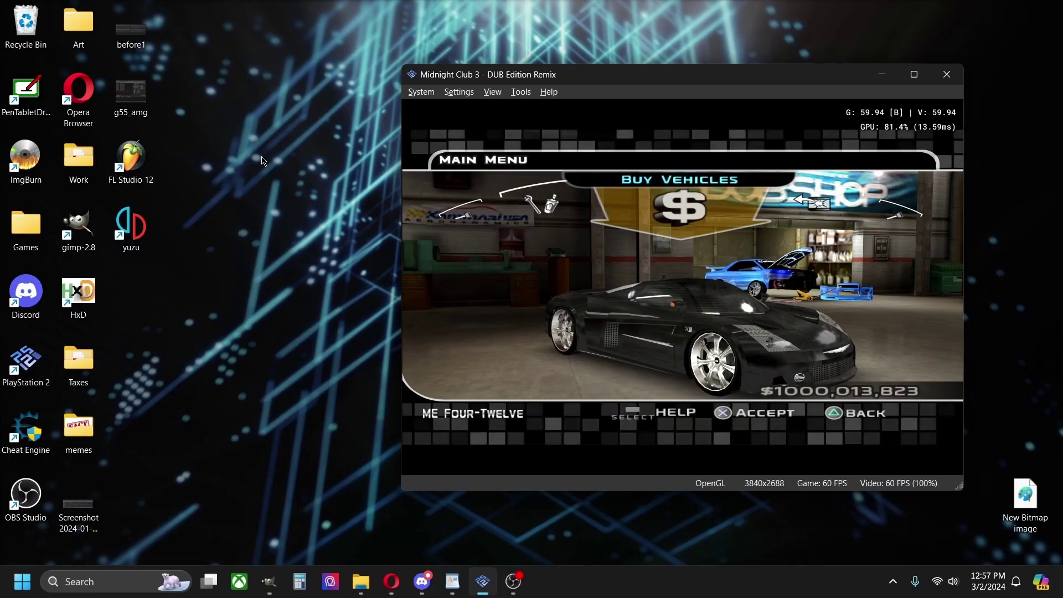
key(k)
key(Right)
key(Right)
key(Right)
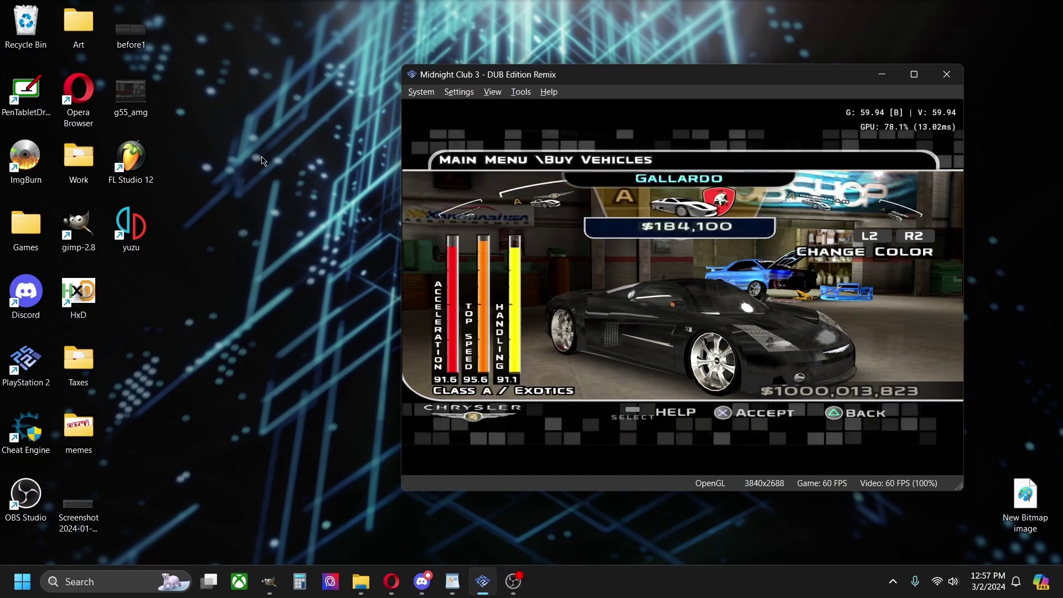
Browse the purchasable vehicles across the specialty, class D and class C categories through to the G55 AMG
key(Down)
key(Down)
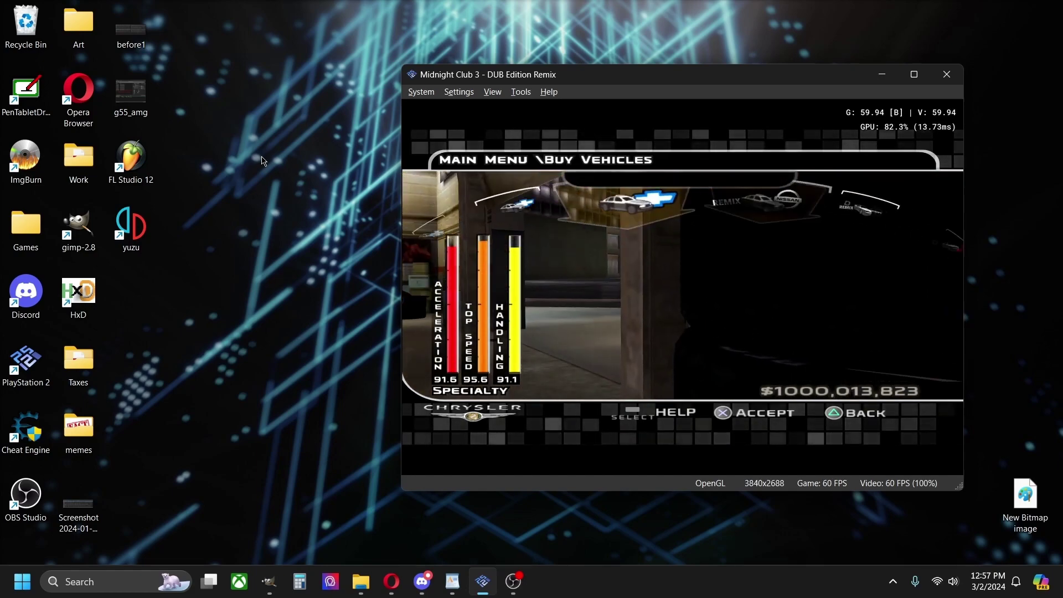
key(Down)
key(Down)
key(Down)
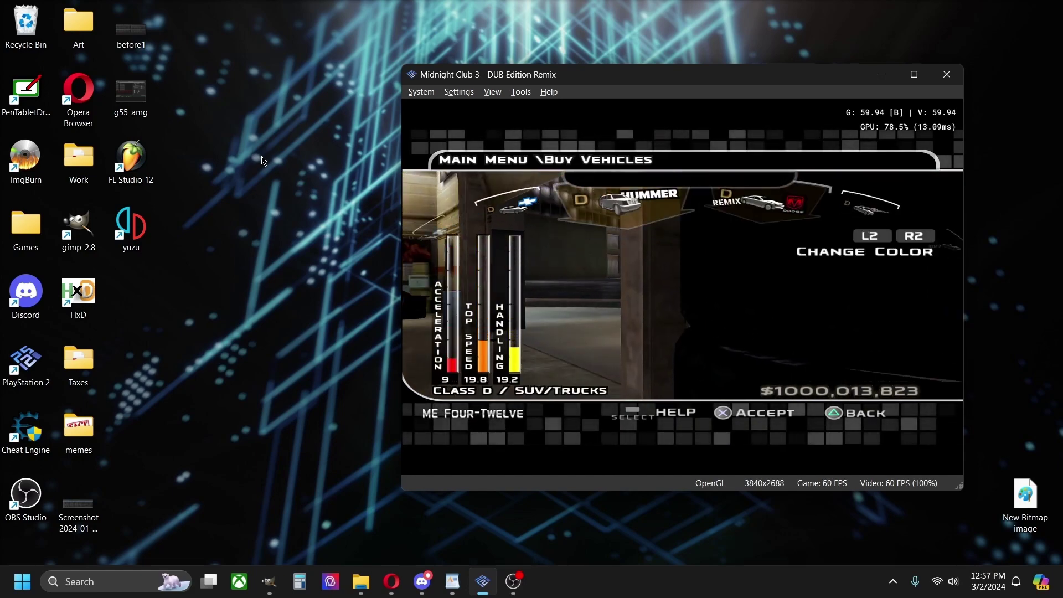
key(Right)
key(Down)
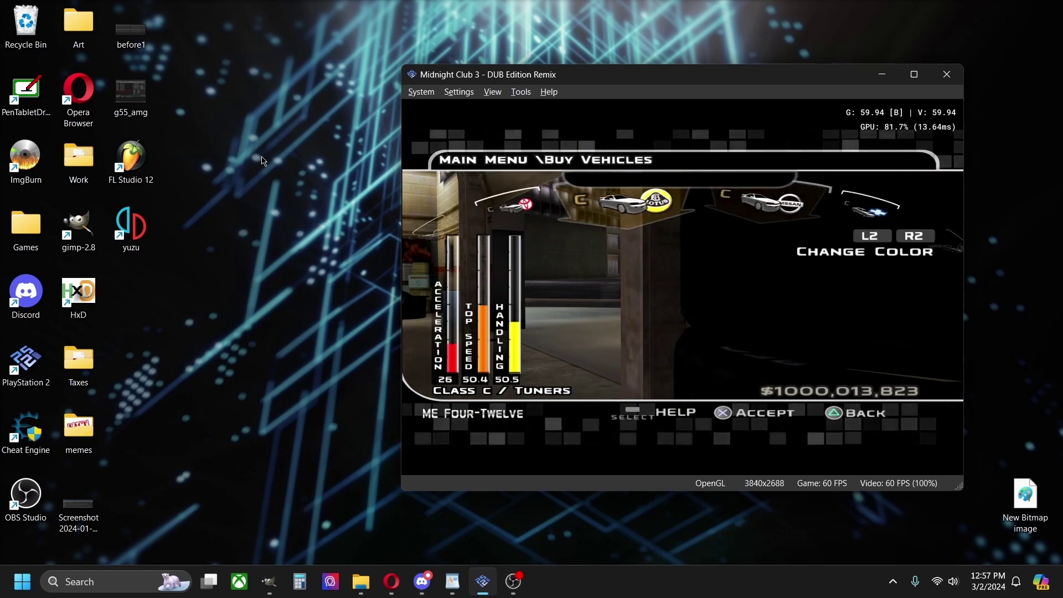
key(Down)
key(Right)
key(Right)
key(Right)
key(Right)
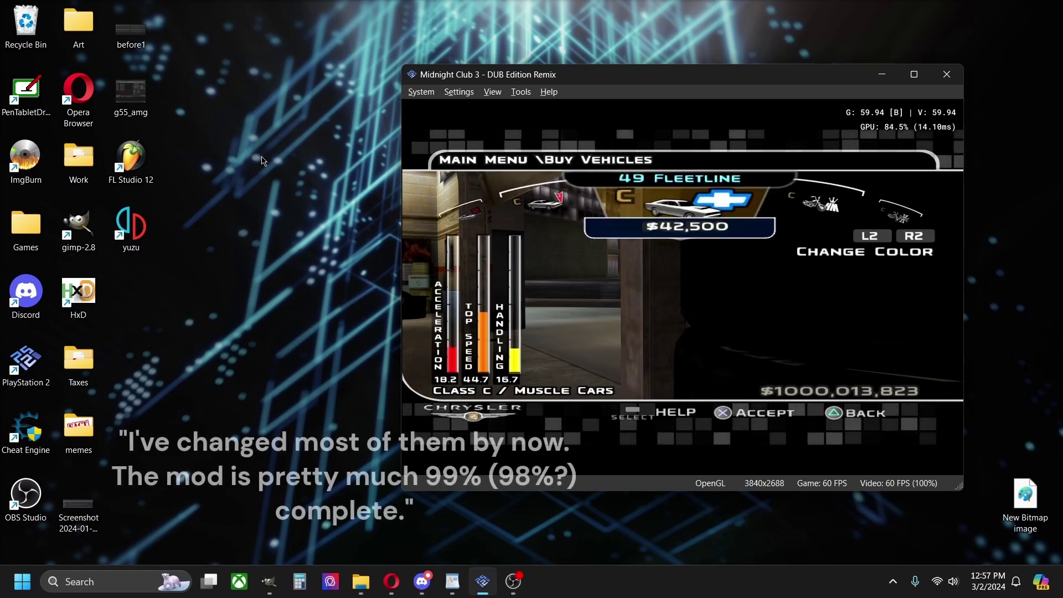
key(Down)
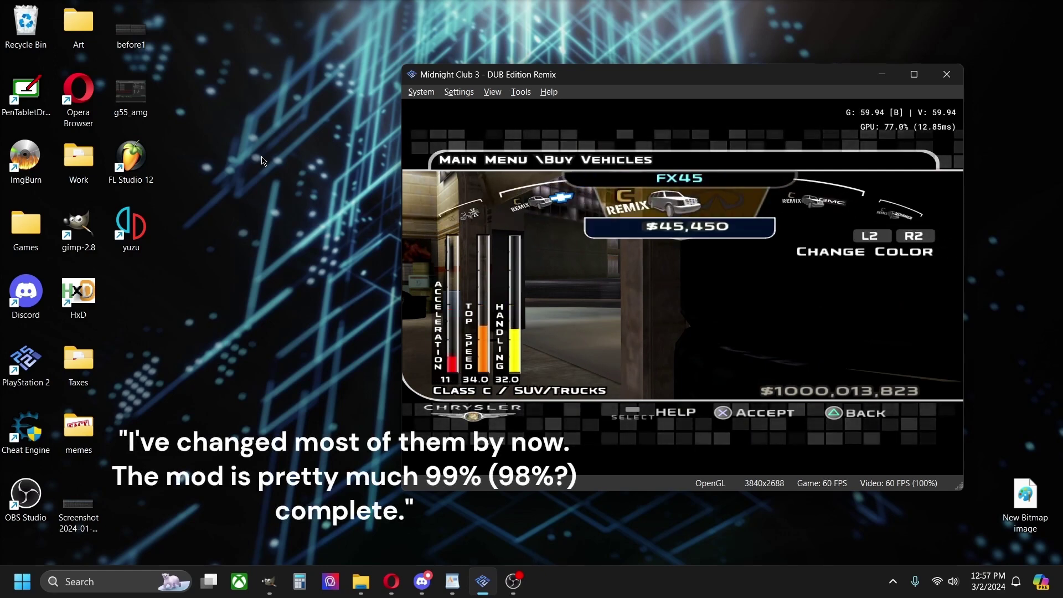
key(Right)
key(Right)
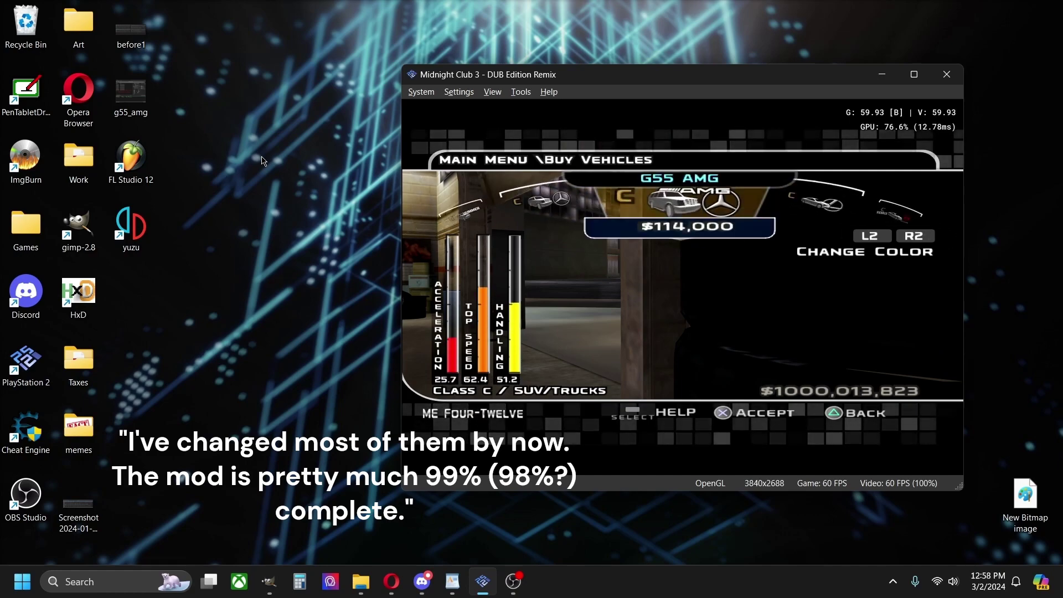
Select the Super 8 Hemi among the class C luxury sedans and start a test drive with it
key(Down)
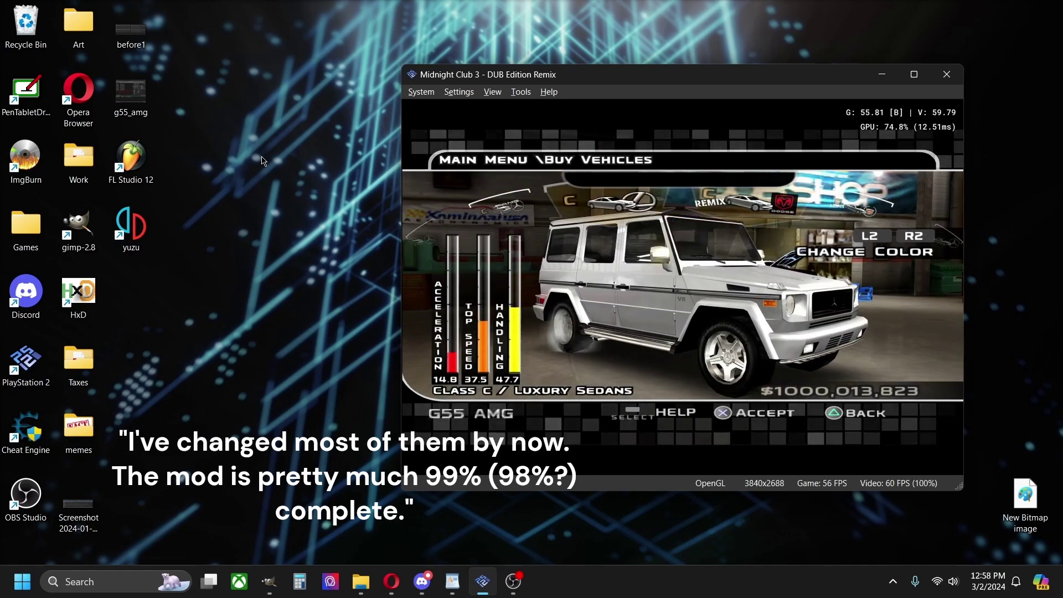
key(Right)
key(Left)
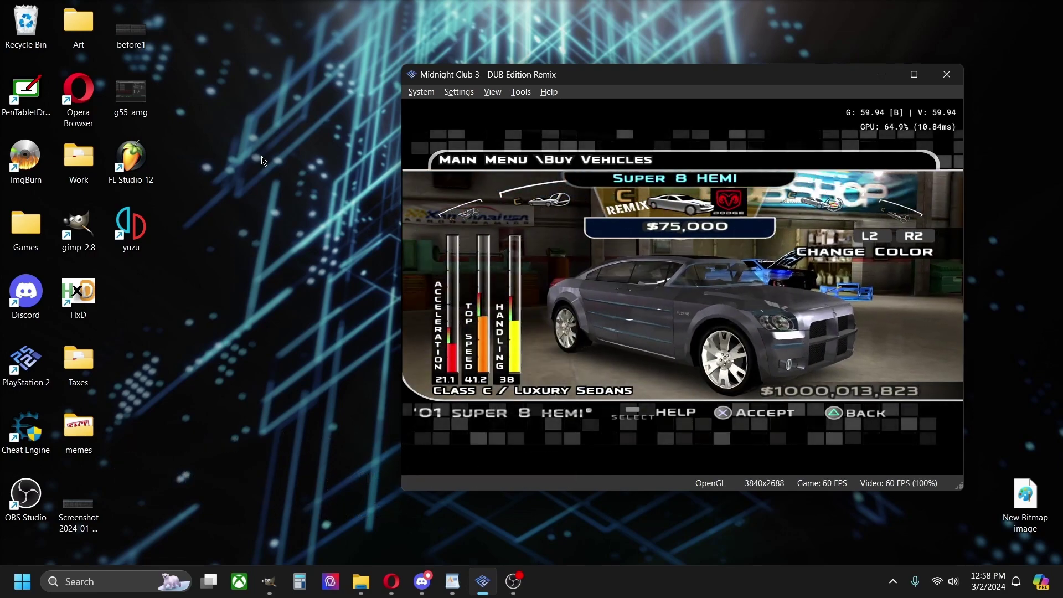
key(Return)
key(Down)
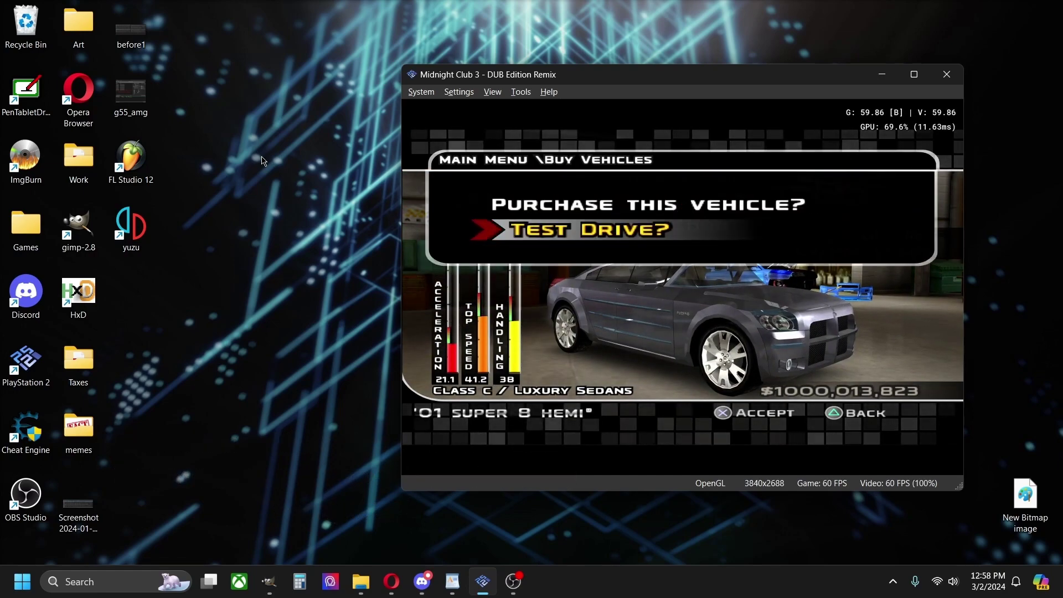
key(Up)
key(Down)
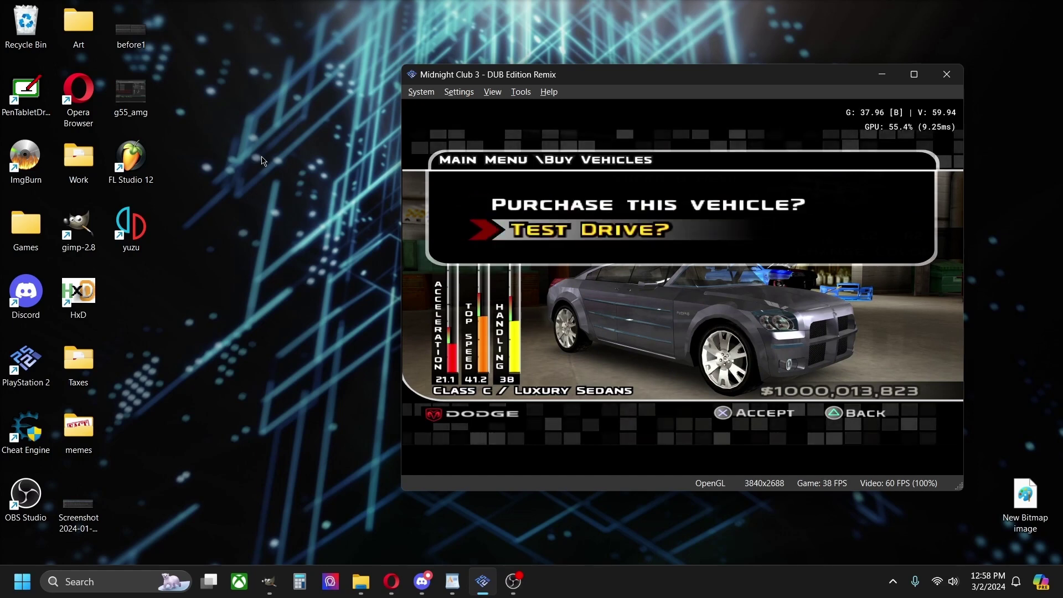
key(Return)
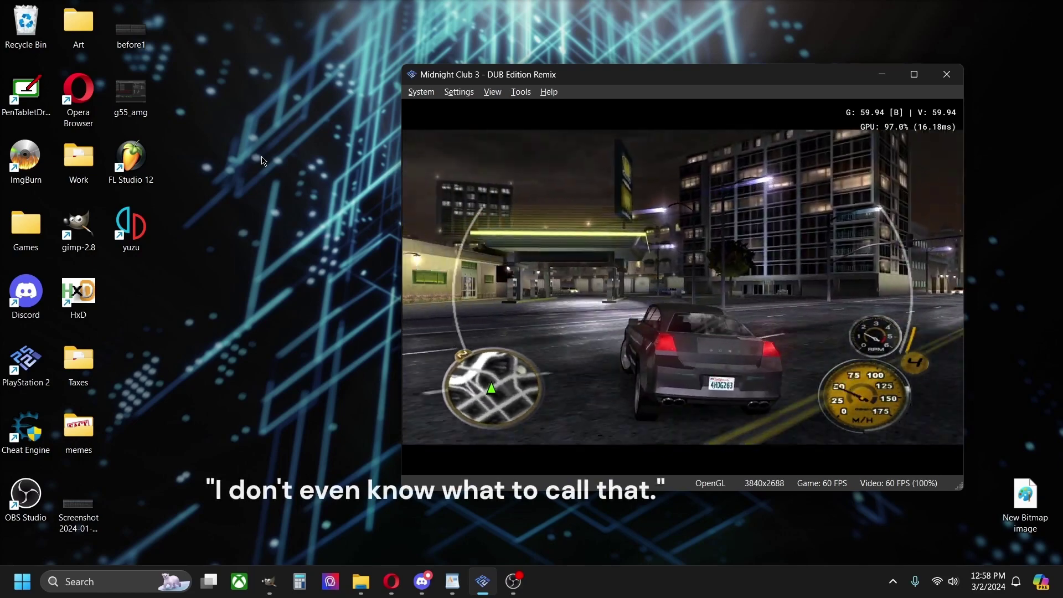
End the test drive and shut down the running game
key(Return)
key(Down)
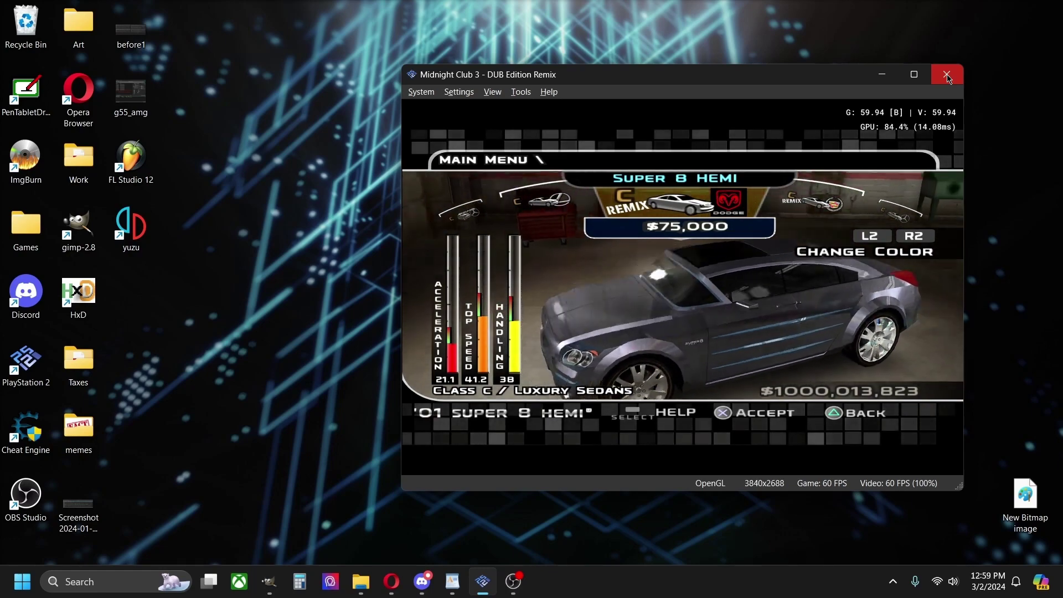
click(947, 75)
click(713, 300)
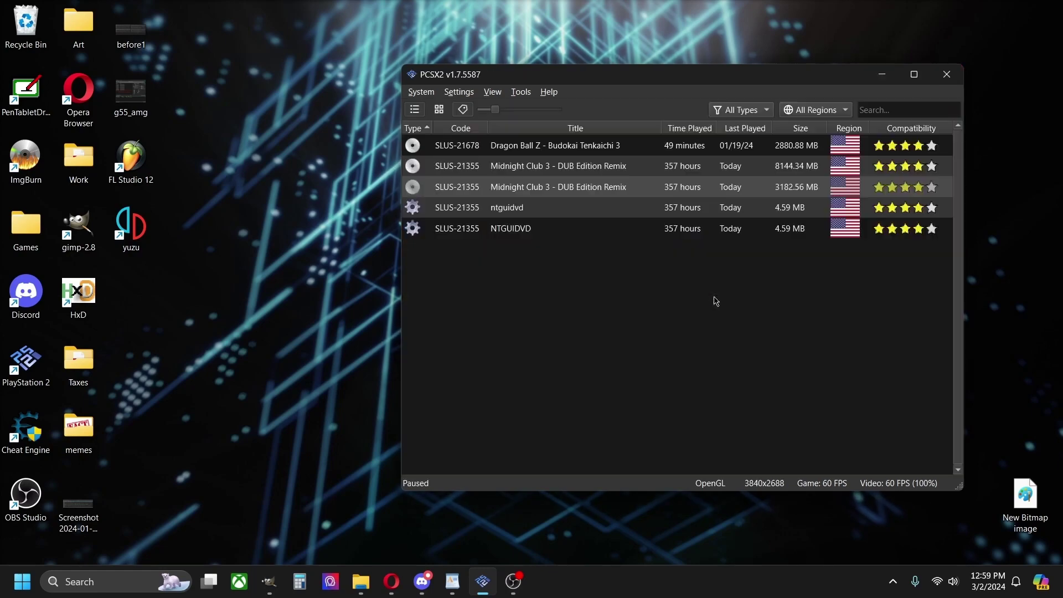
Launch Cheat Engine and check the memory region types and thread priority in its scan settings
double_click(28, 433)
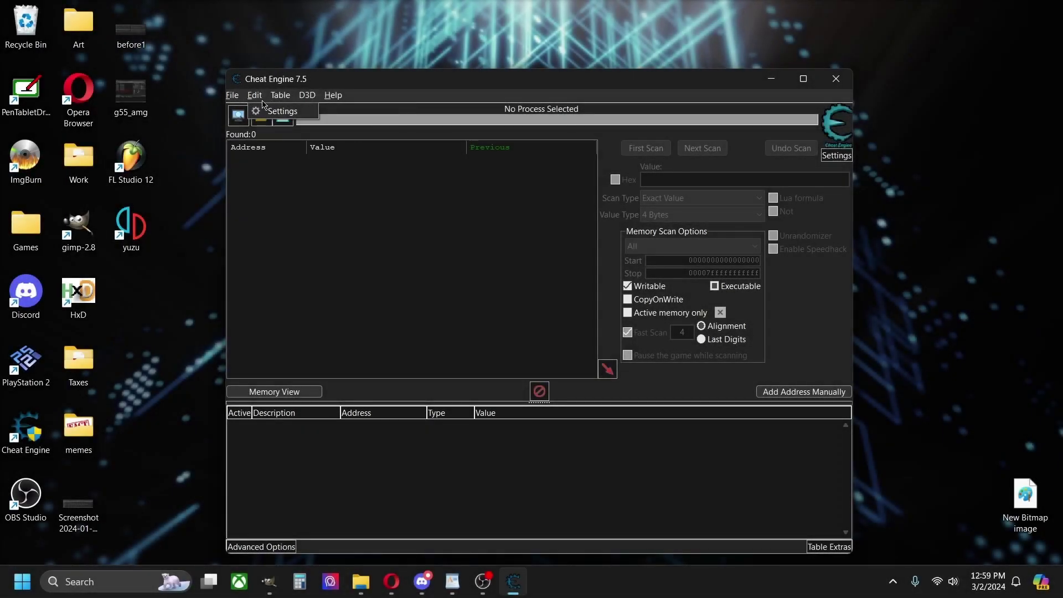
click(268, 111)
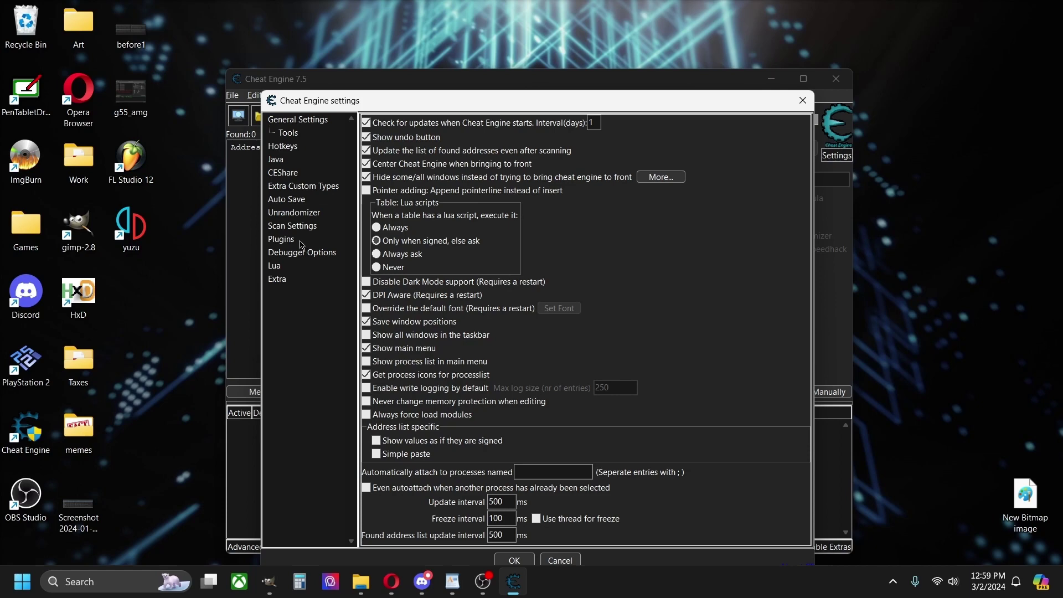
click(292, 226)
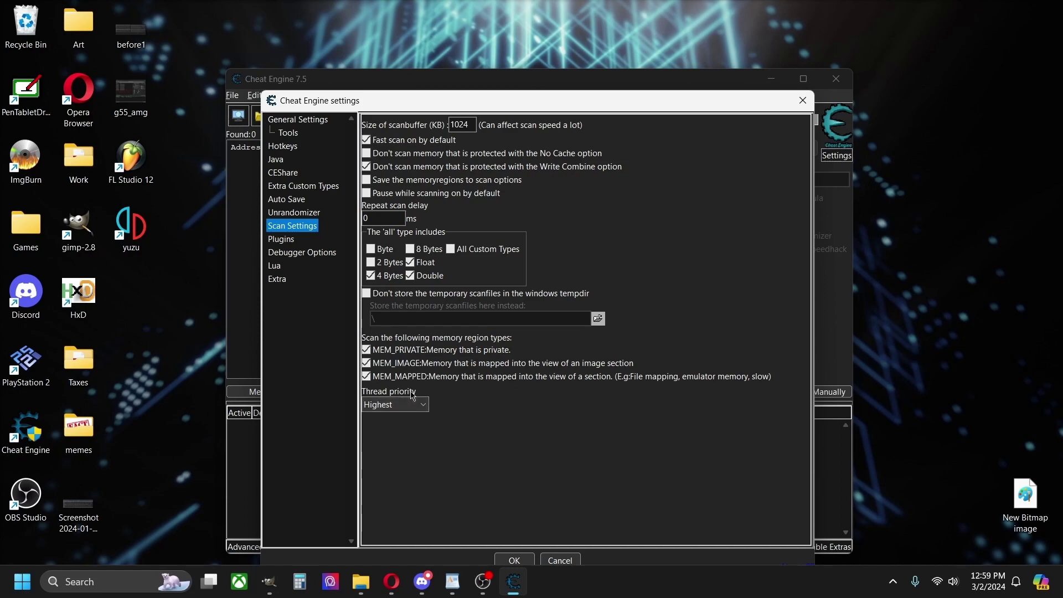
click(413, 413)
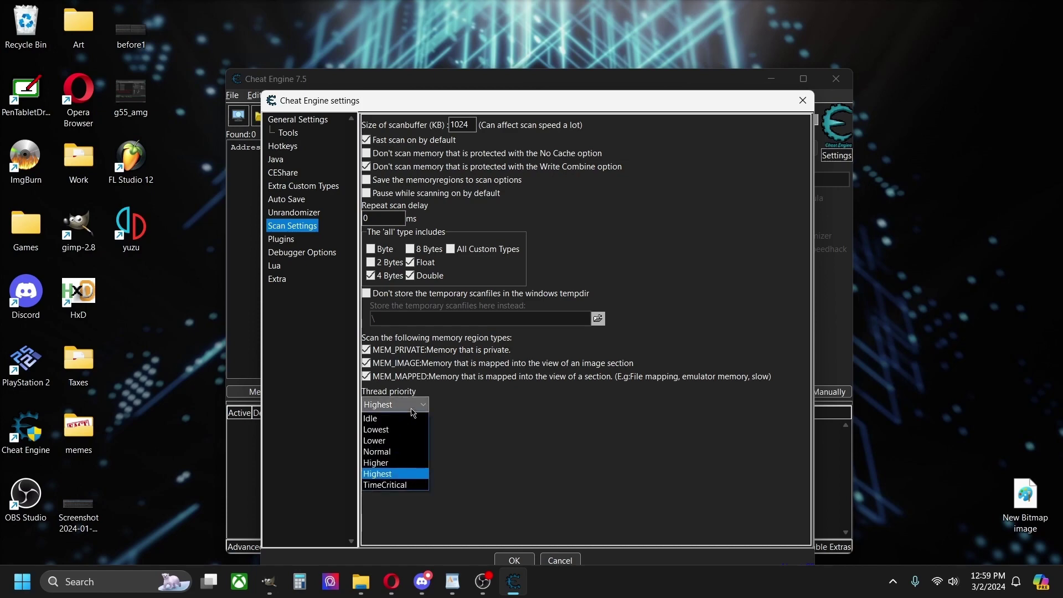
click(413, 412)
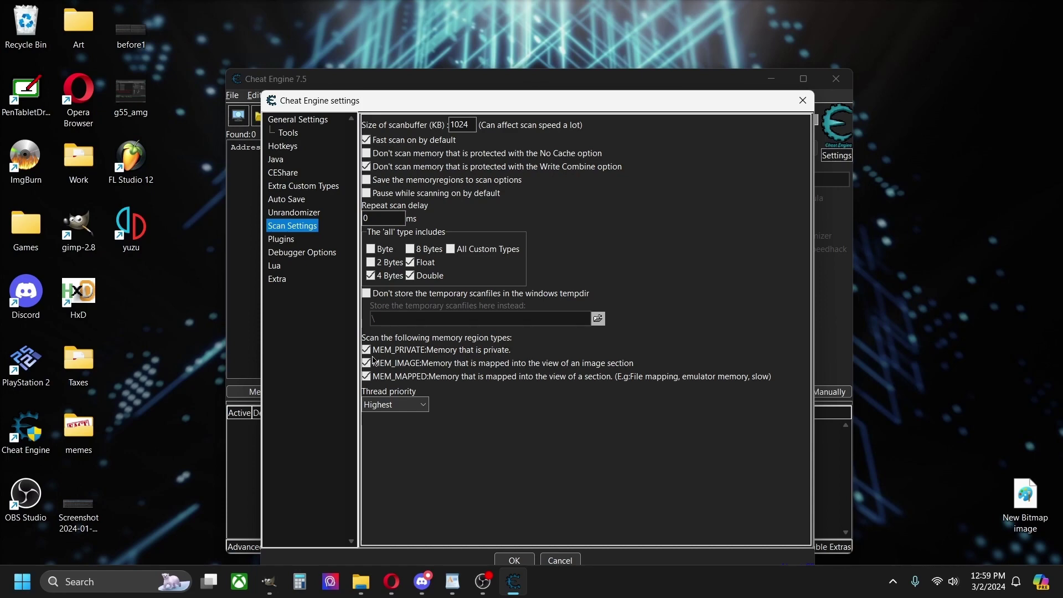
click(294, 213)
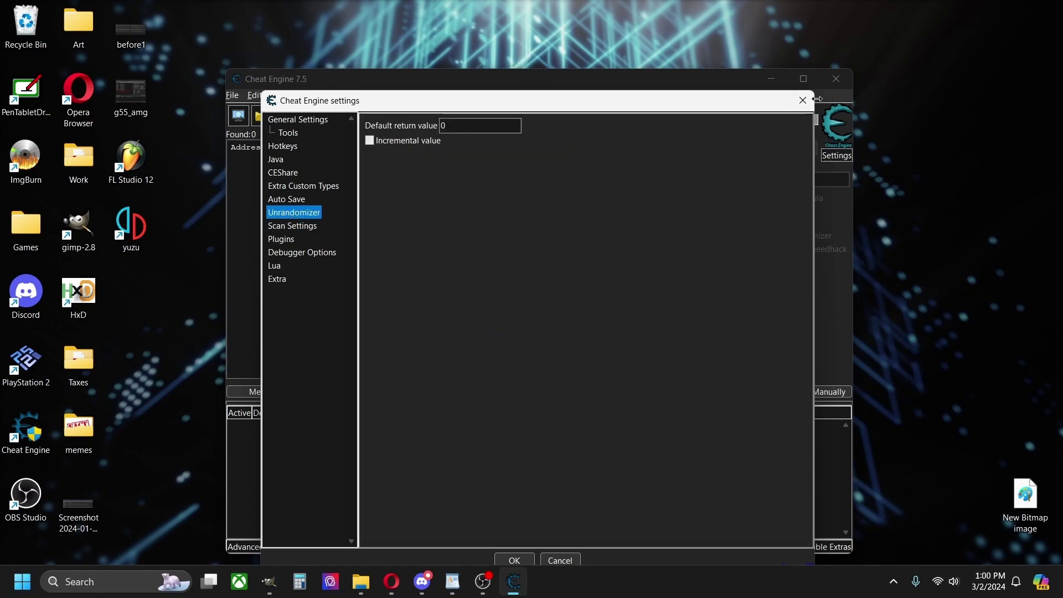
click(803, 101)
Bring up the dialog for opening an existing file in Cheat Engine
click(241, 99)
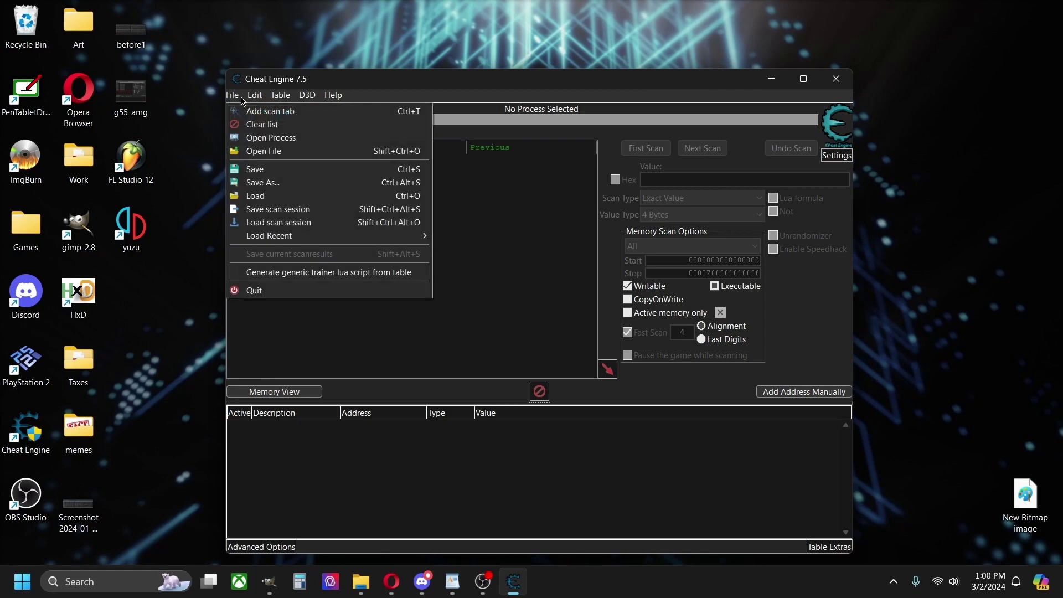
click(242, 98)
click(242, 98)
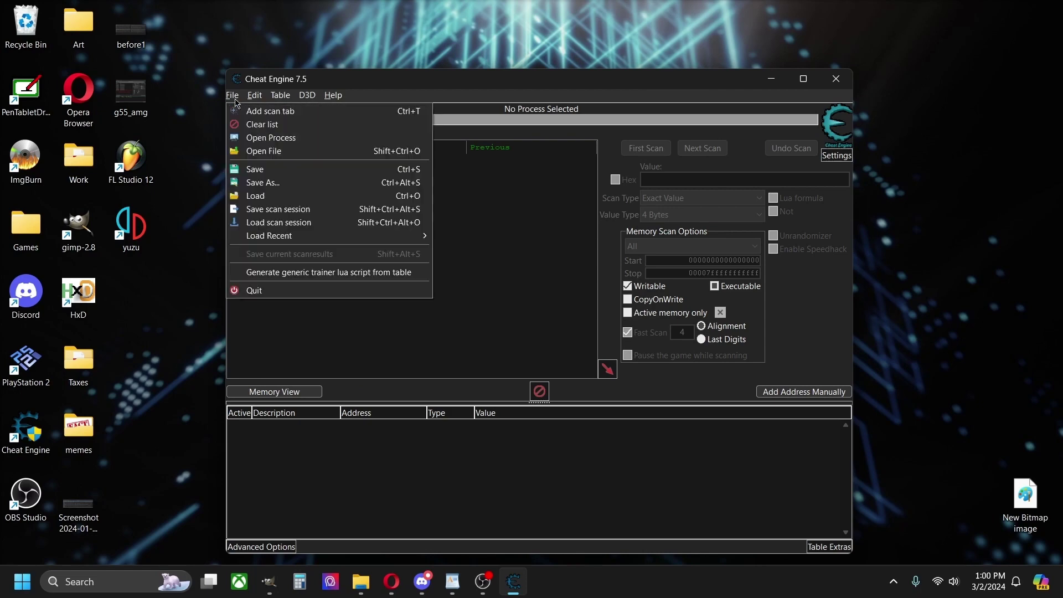
click(266, 151)
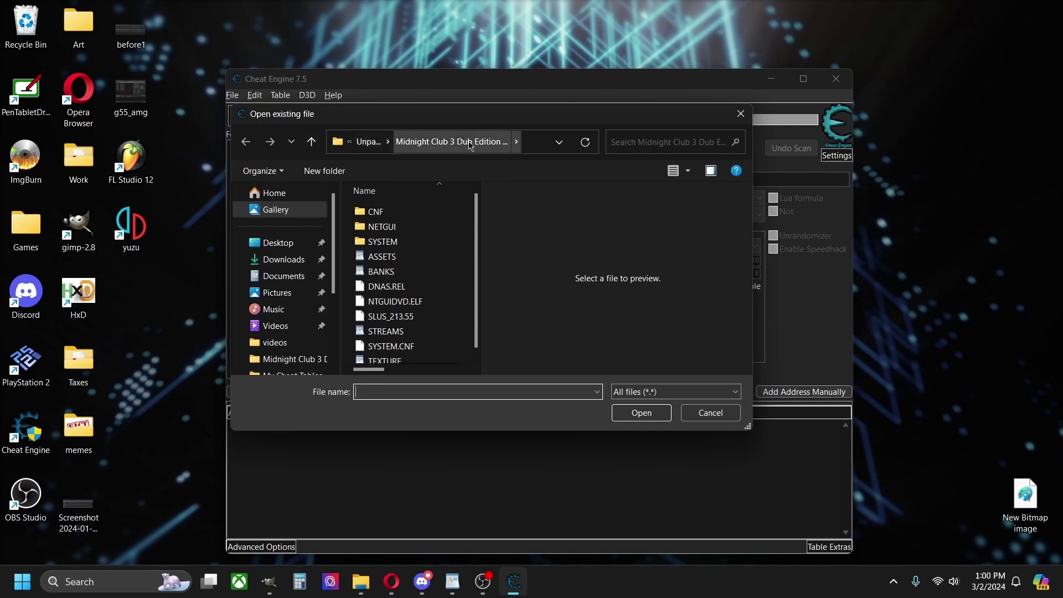
Review the contents of the Unpacked_roms and ROMS folders, ending in the unpacked Midnight Club 3 Dub Edition Remix folder
click(368, 145)
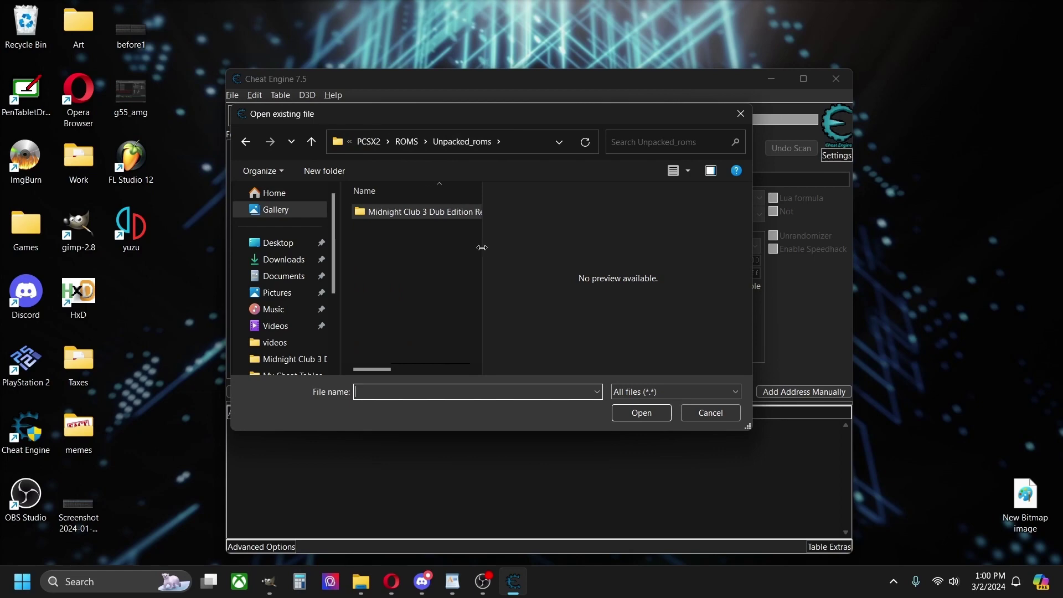
drag(482, 248, 693, 256)
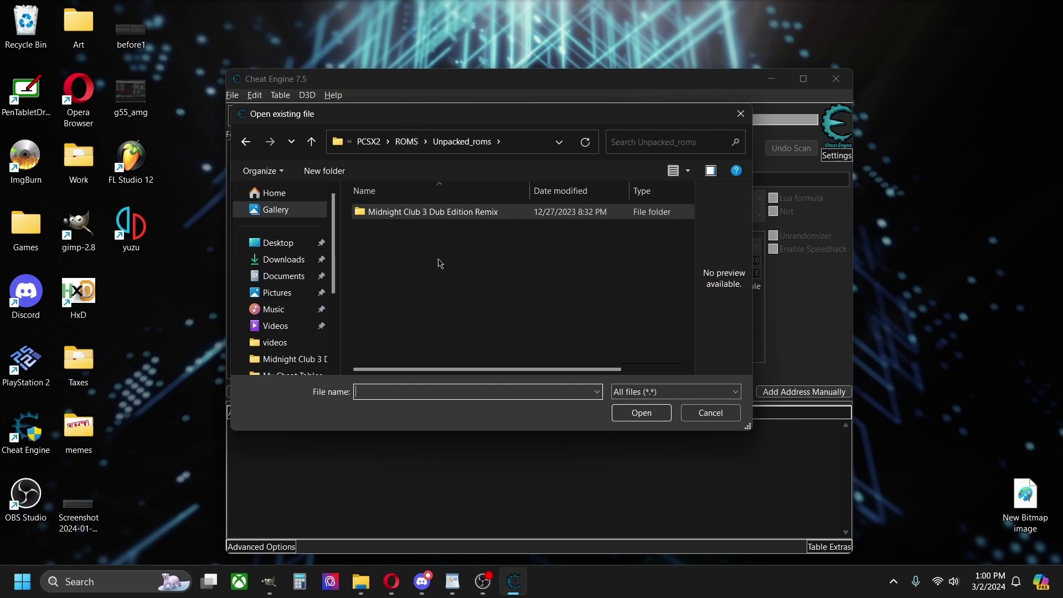
click(406, 141)
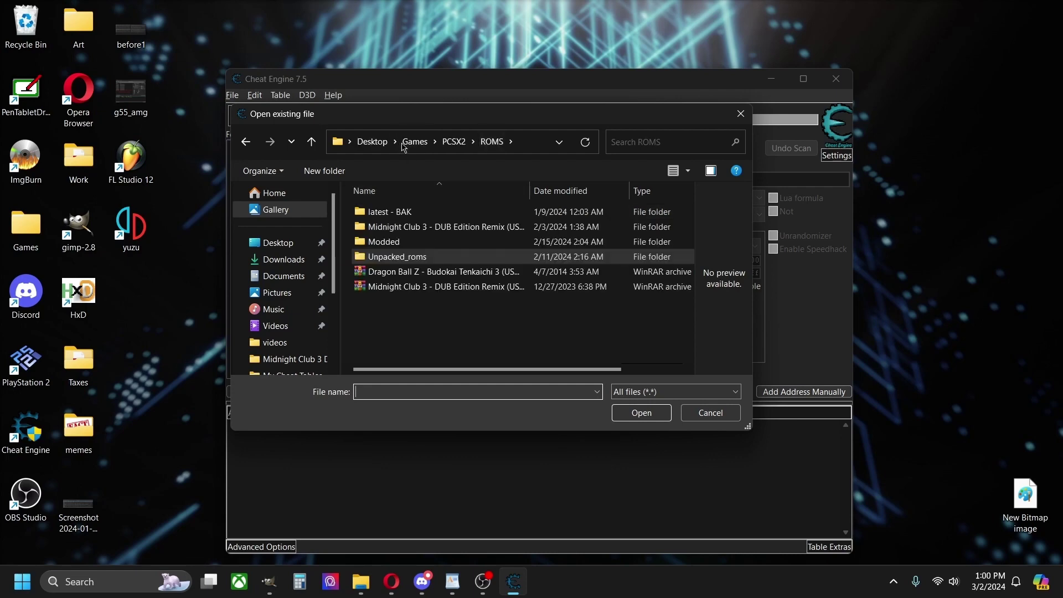
click(435, 287)
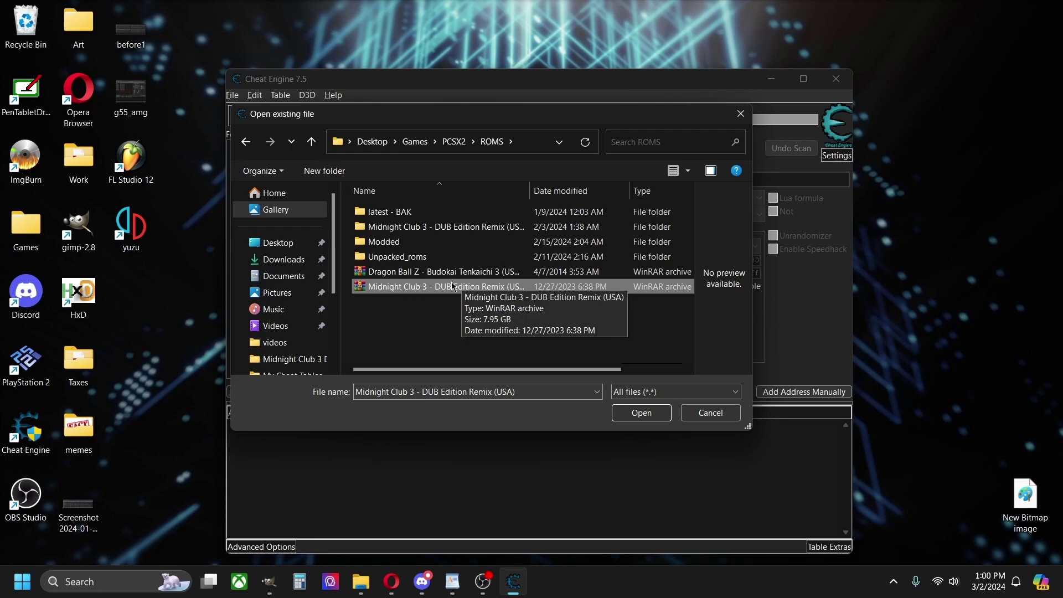
double_click(410, 257)
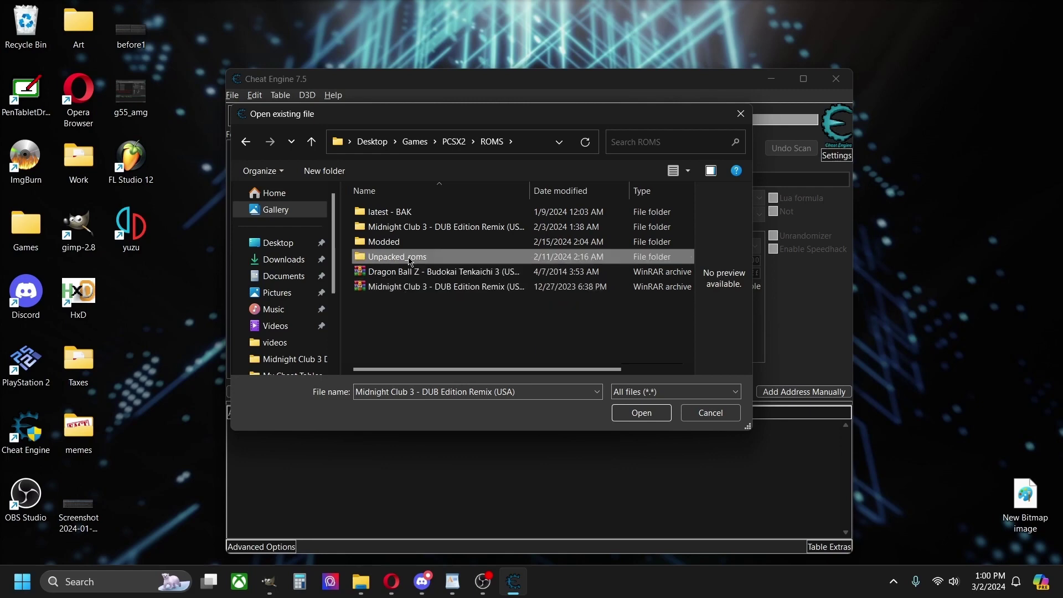
double_click(411, 216)
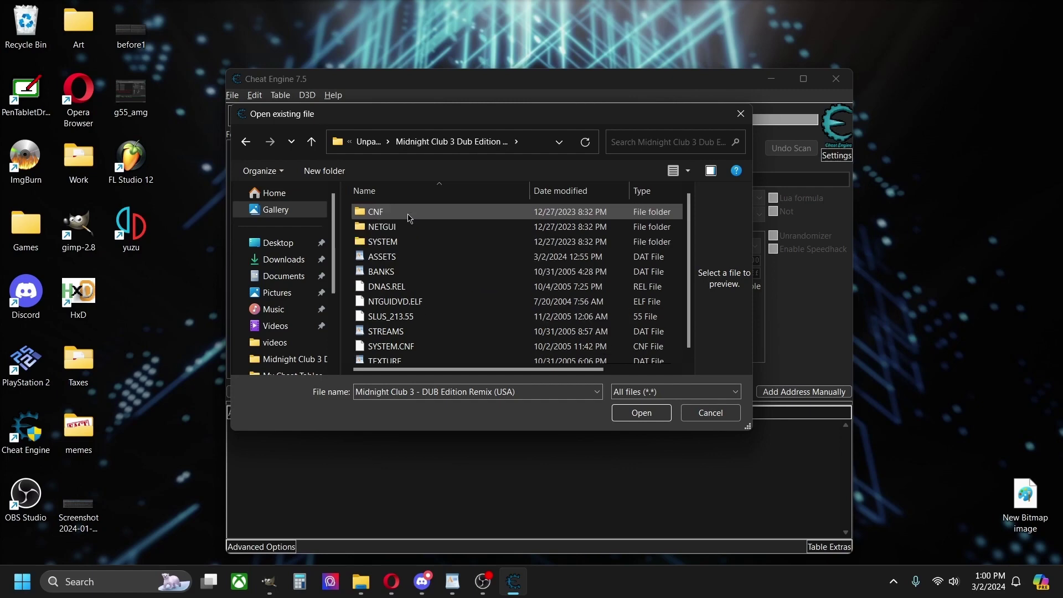
Open the ASSETS file as a 64-bit binary with start address 00000000
click(388, 259)
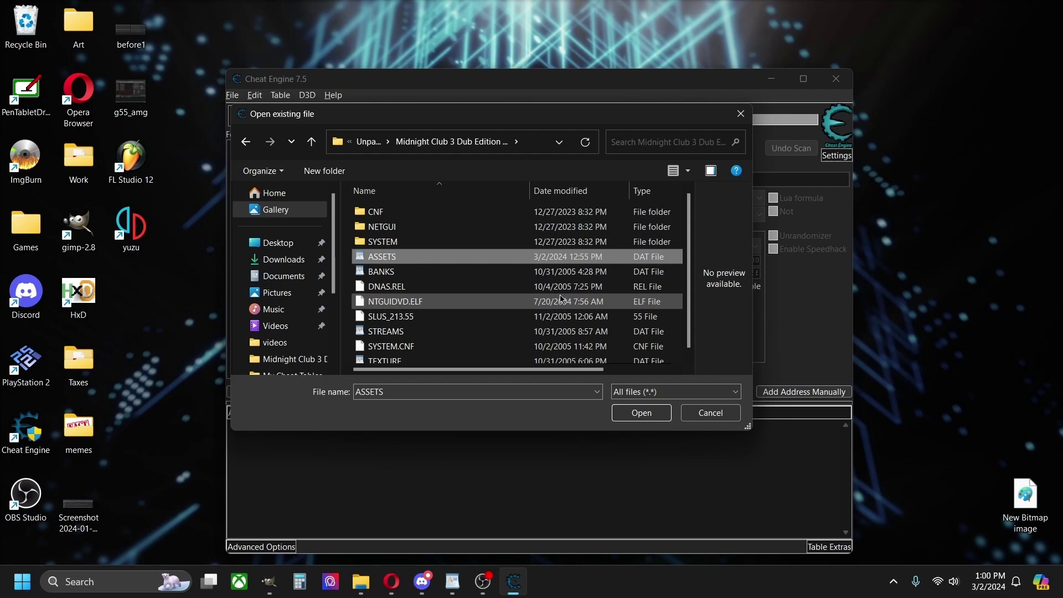
scroll(561, 300, down, 1)
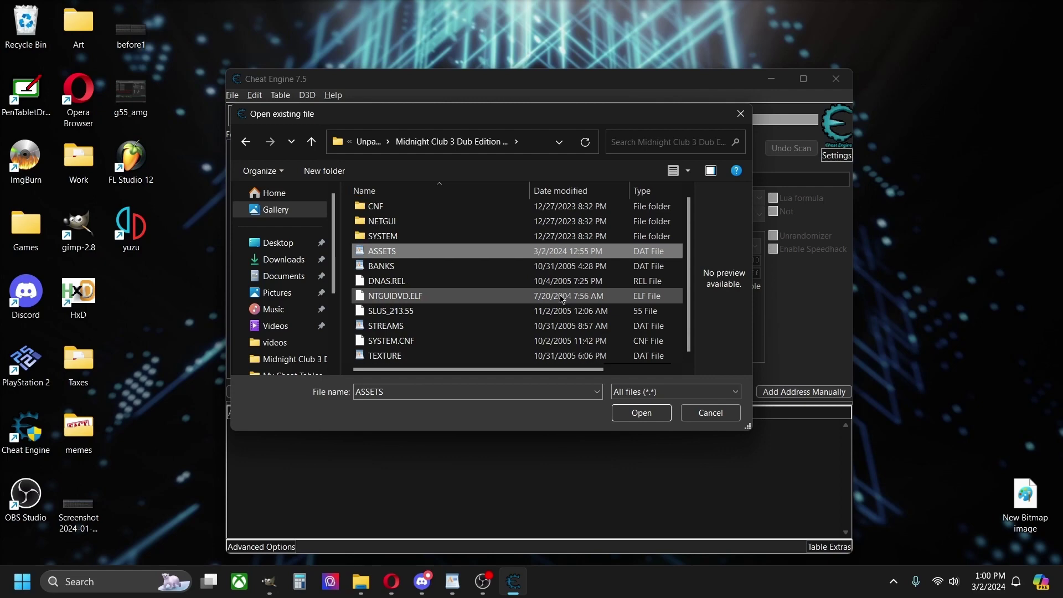
click(652, 419)
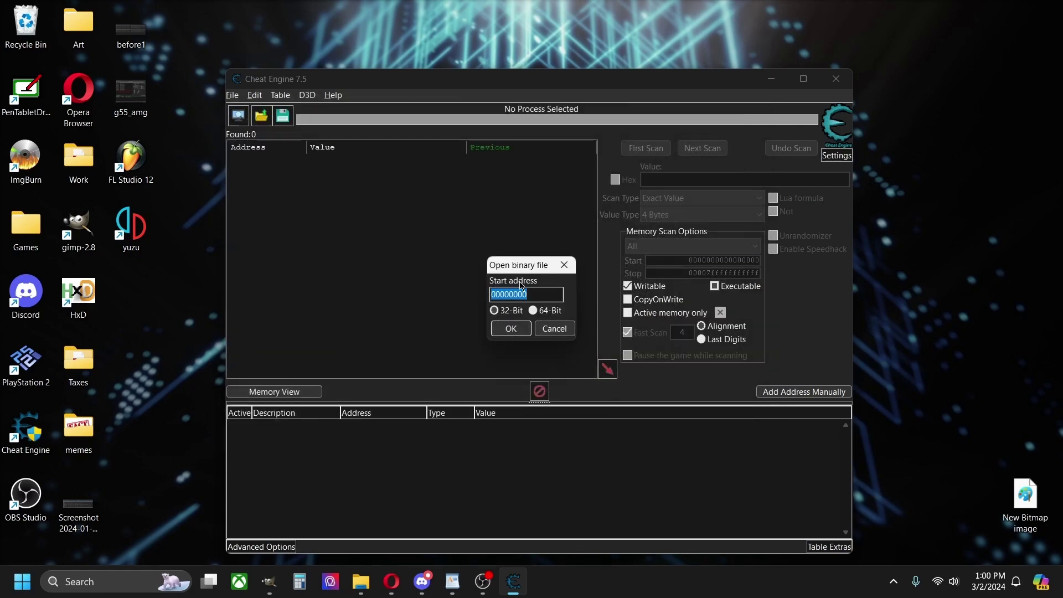
click(547, 293)
click(534, 310)
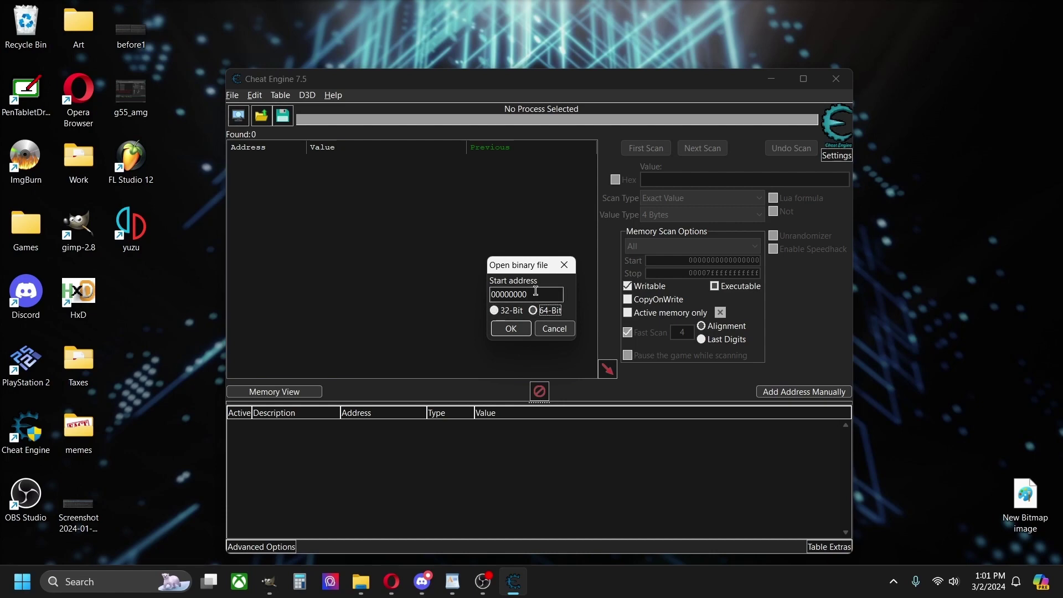
click(525, 330)
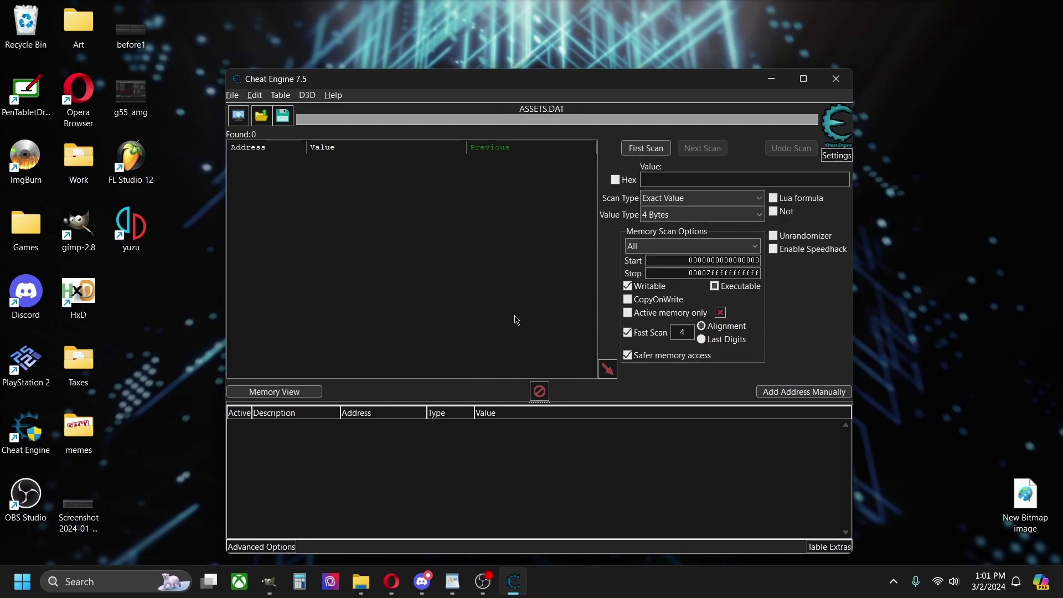
Set the value type to String and scan the file for the text vp_d_superhemi_01_base
click(680, 218)
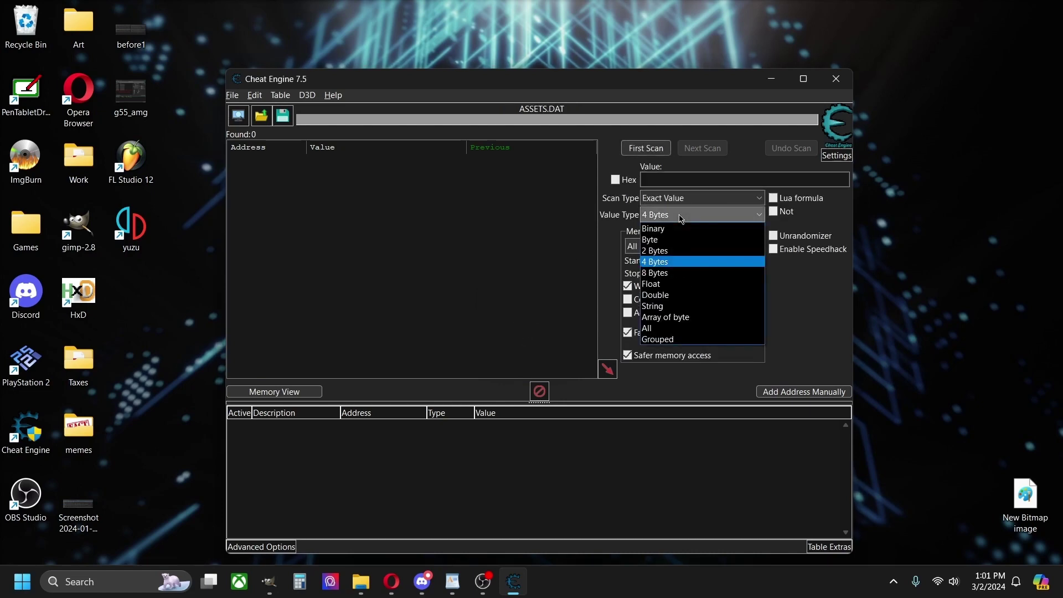
click(673, 306)
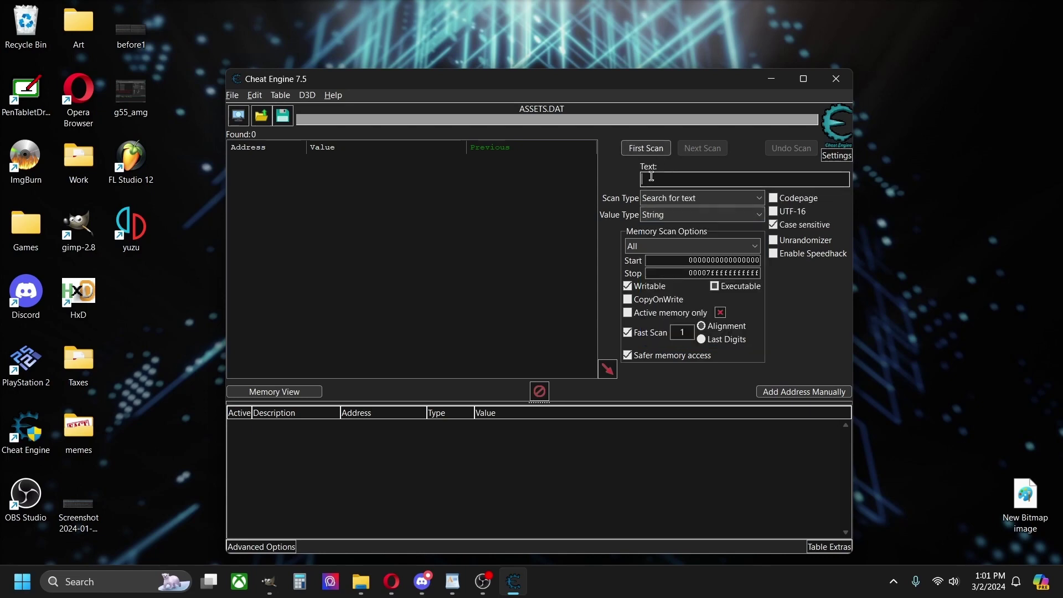
text(v)
key(BackSpace)
text(p)
text(_d)
text(_superhemi_01)
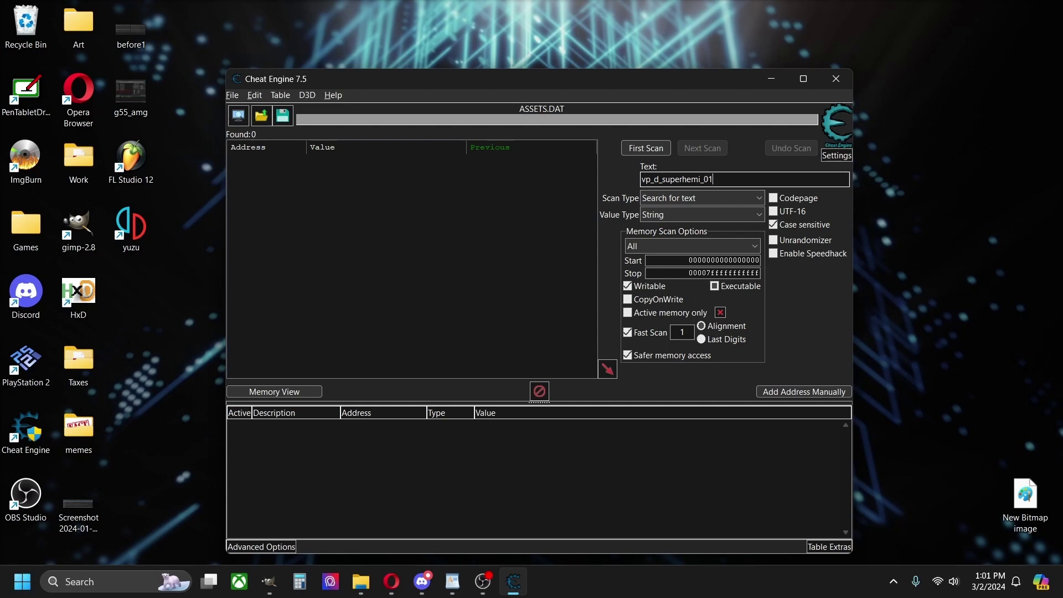
text(_base)
click(642, 149)
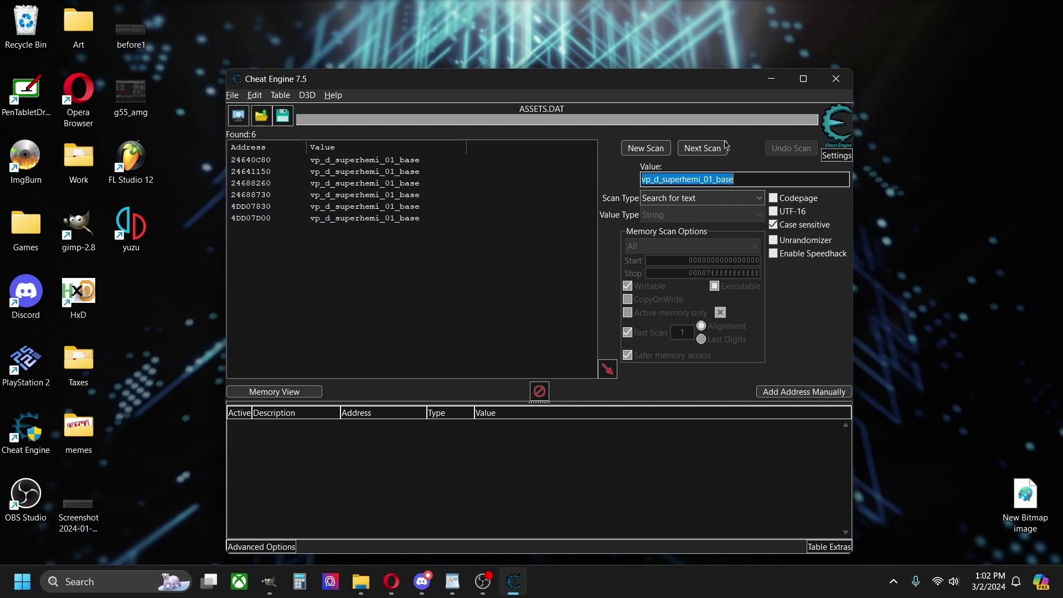
Shorten the search text to vp_ and run a fresh scan of the file
click(758, 176)
drag(758, 177, 657, 184)
key(BackSpace)
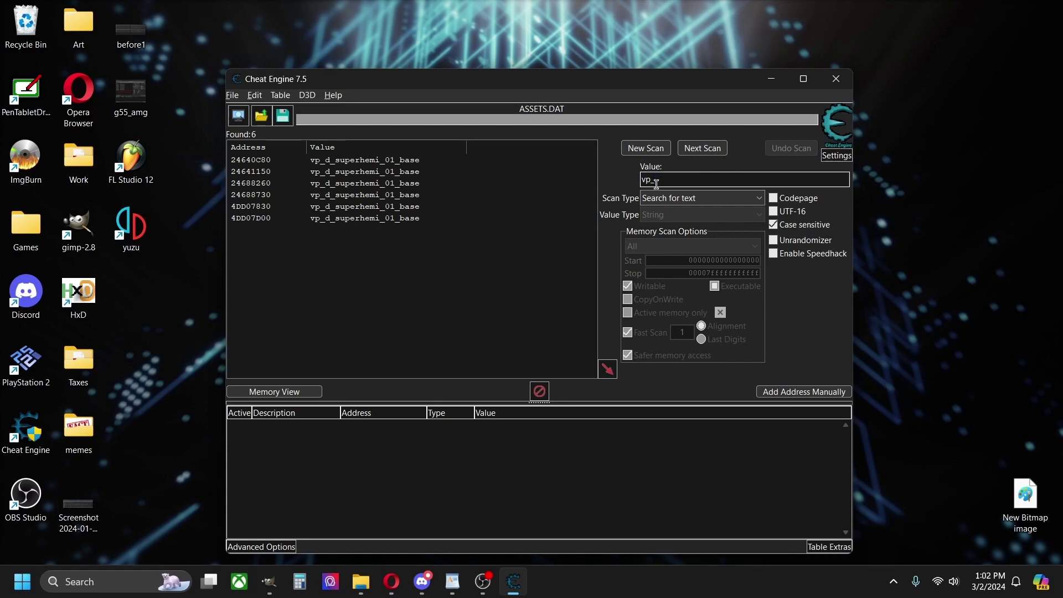
click(646, 148)
click(647, 149)
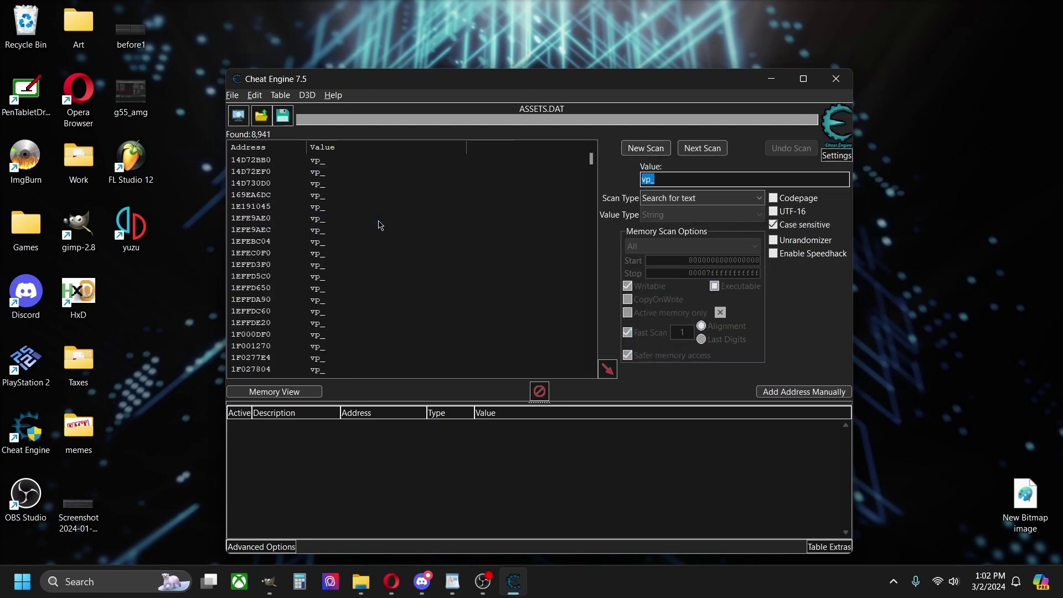
Browse the memory region of the vp_ match at address 556ACCEF near the end of the results, then close the viewer
scroll(381, 225, down, 5)
drag(593, 163, 609, 390)
right_click(320, 372)
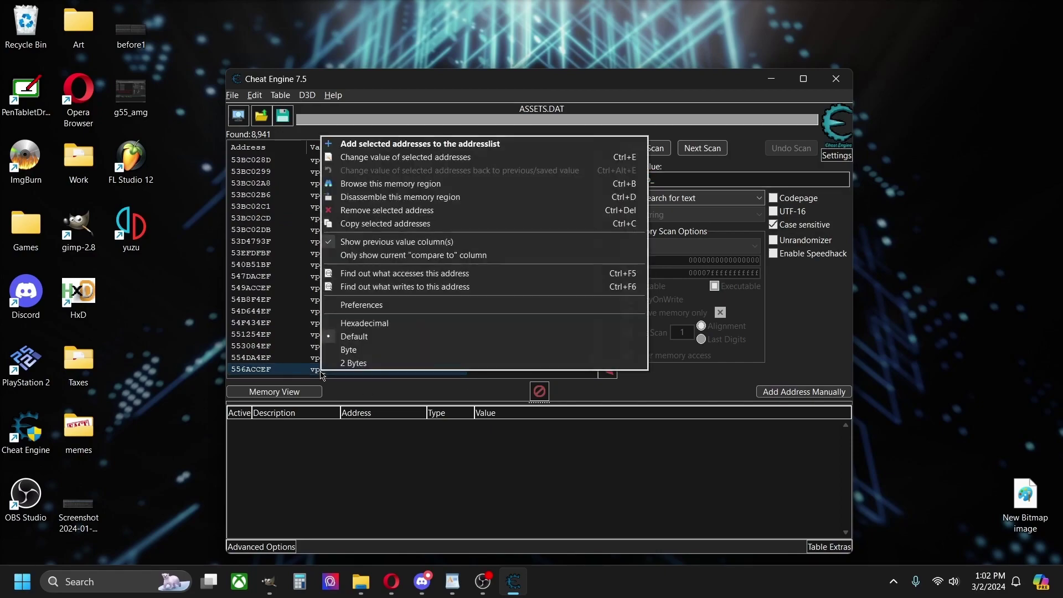
click(409, 184)
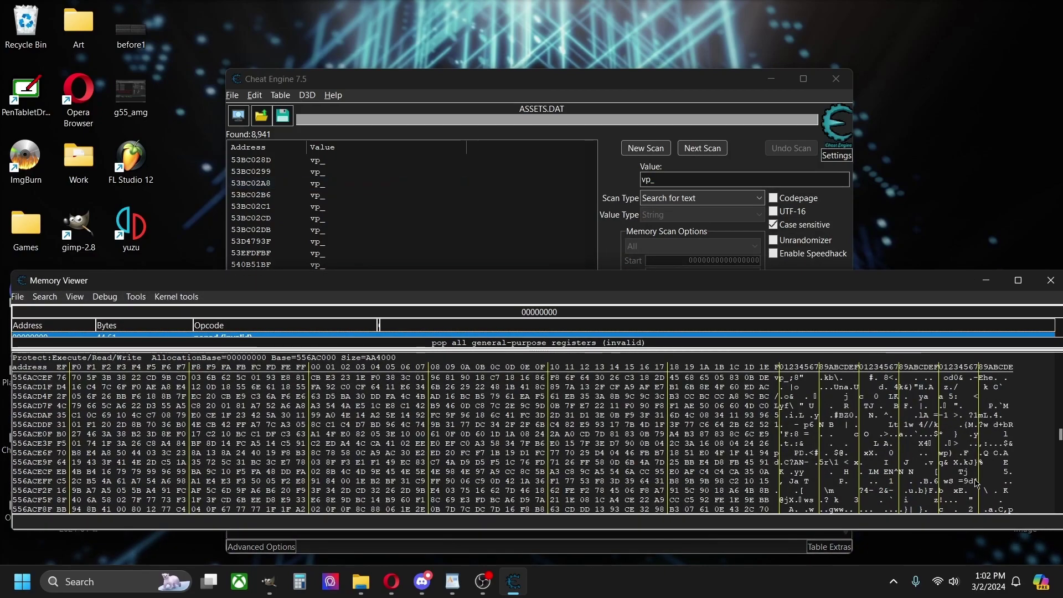
scroll(976, 484, down, 20)
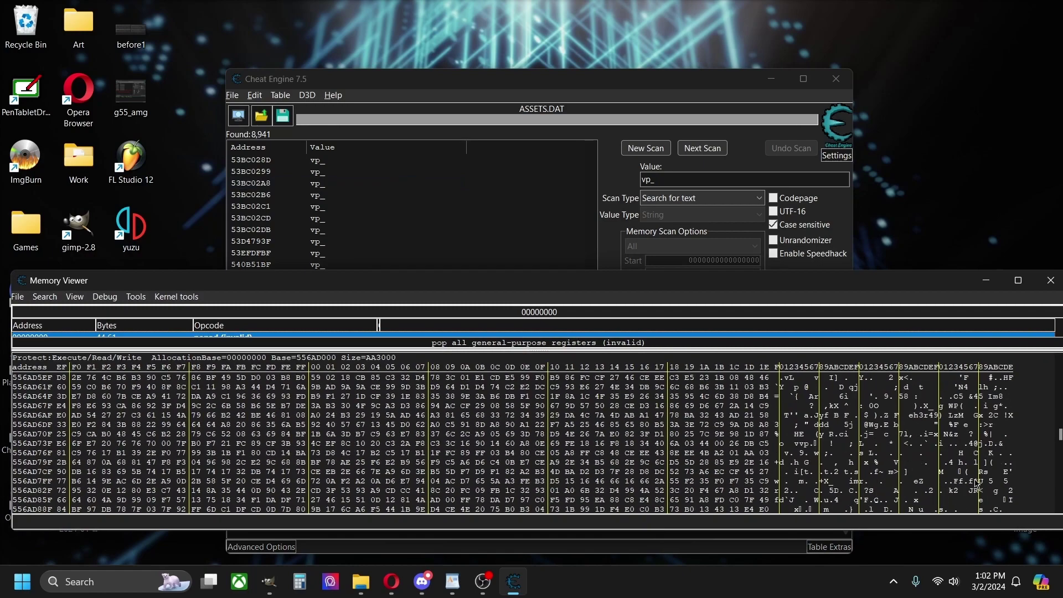
click(1051, 280)
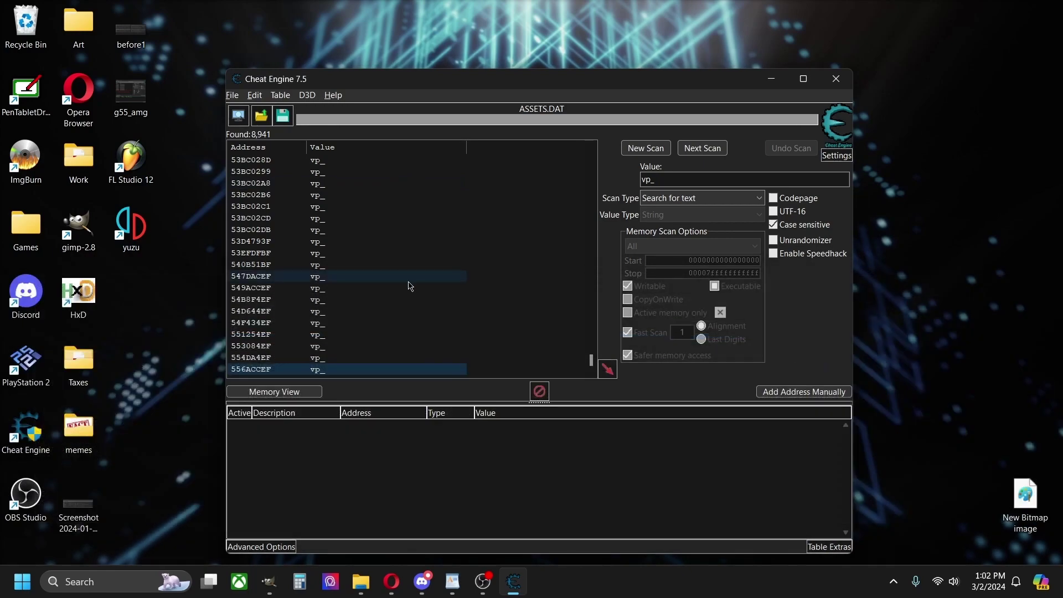
Browse the memory region of the vp_ match at 53BC016D and look through the vehicle names stored around it
scroll(328, 206, up, 9)
click(328, 206)
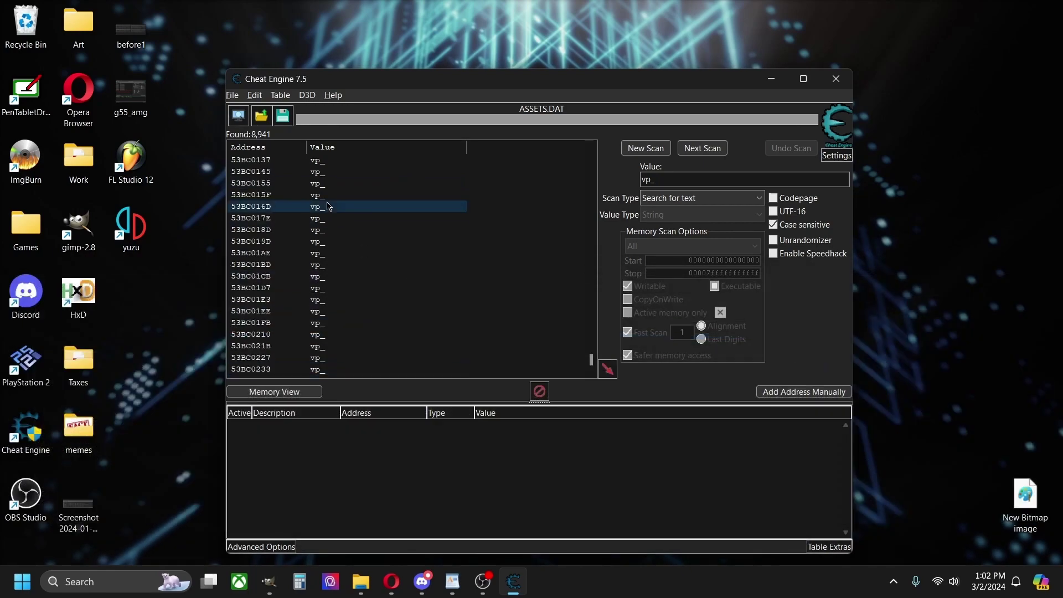
right_click(329, 207)
click(373, 244)
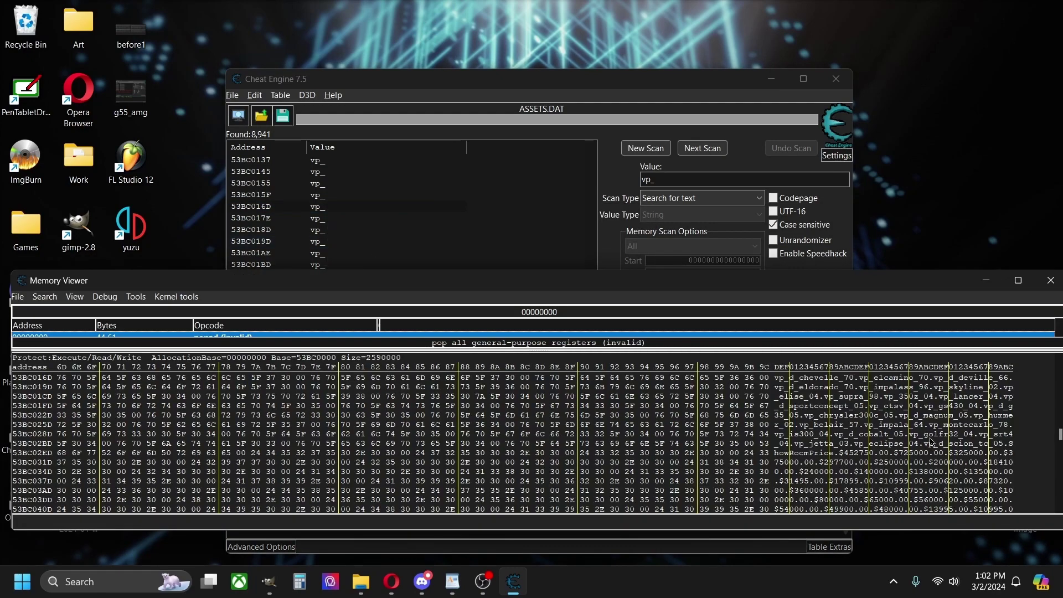
scroll(1037, 447, up, 5)
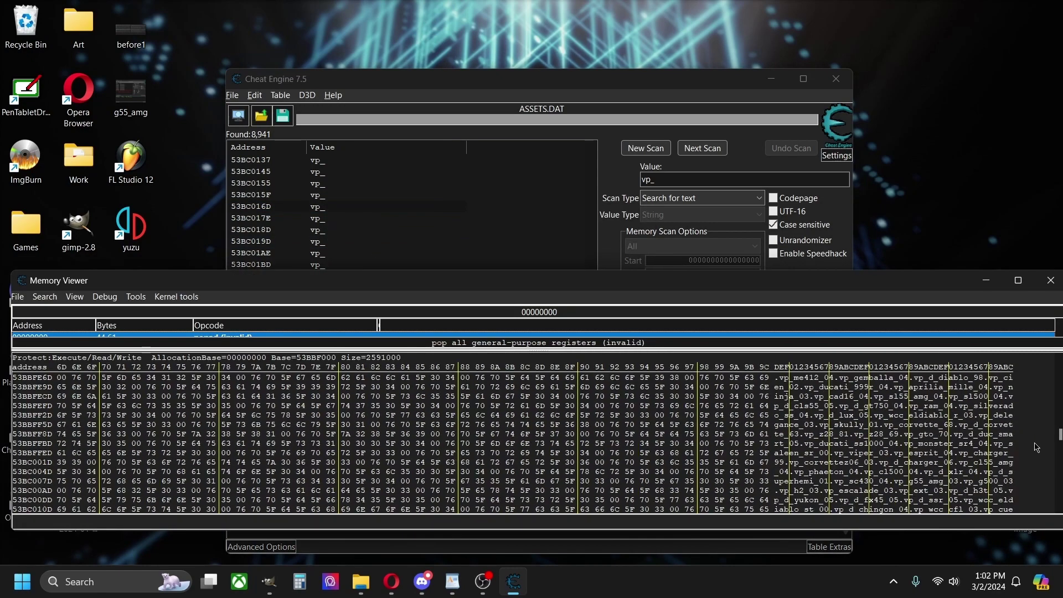
Reposition and enlarge the Memory Viewer, and highlight the names vp_esprit_04 and vp_viper_03 in the text column
drag(945, 284, 915, 262)
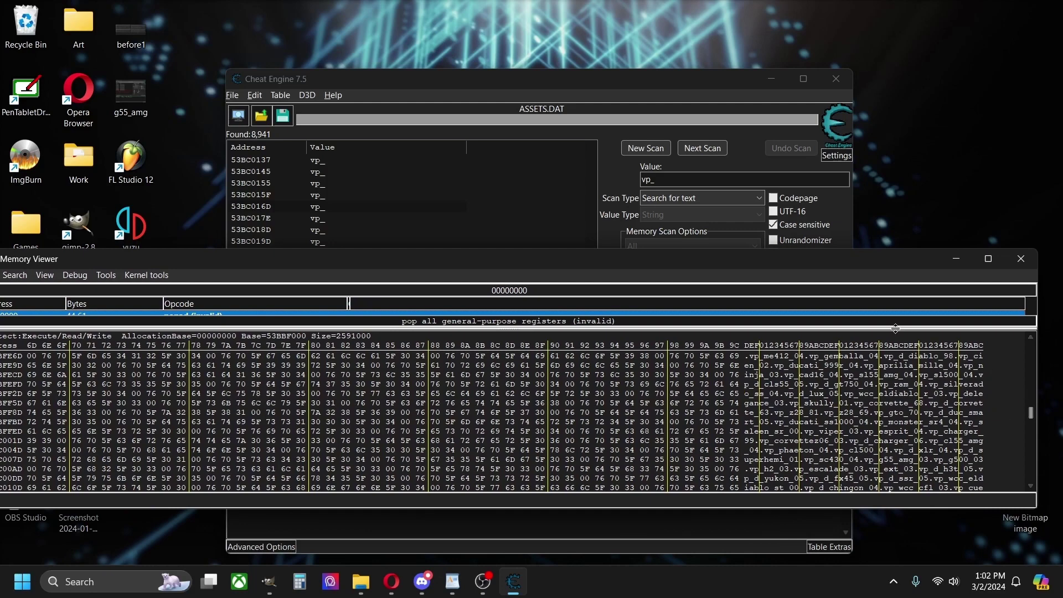
drag(800, 259, 572, 179)
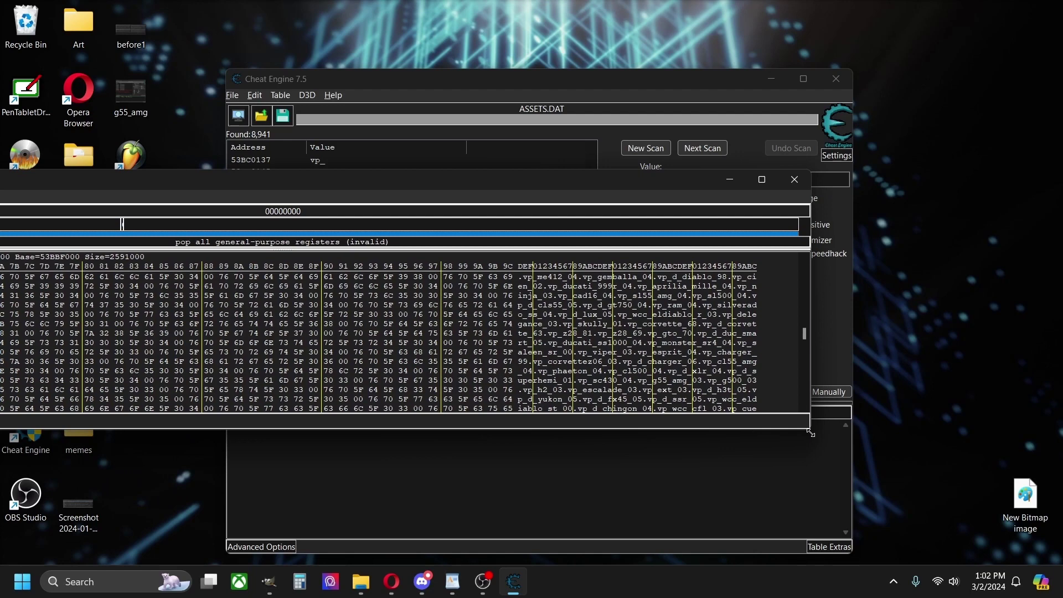
drag(810, 430, 820, 532)
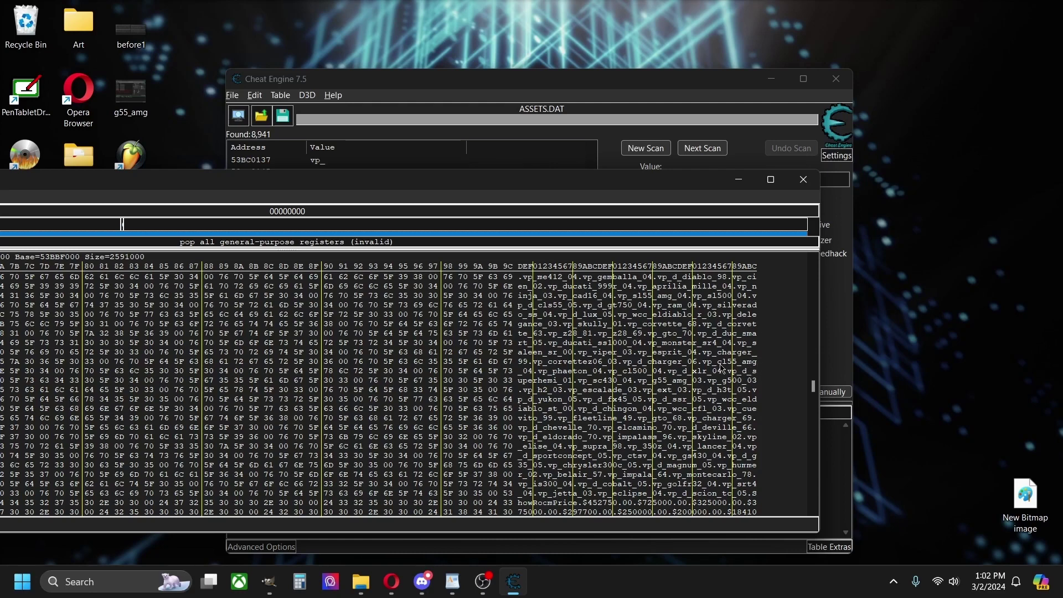
drag(642, 354, 696, 360)
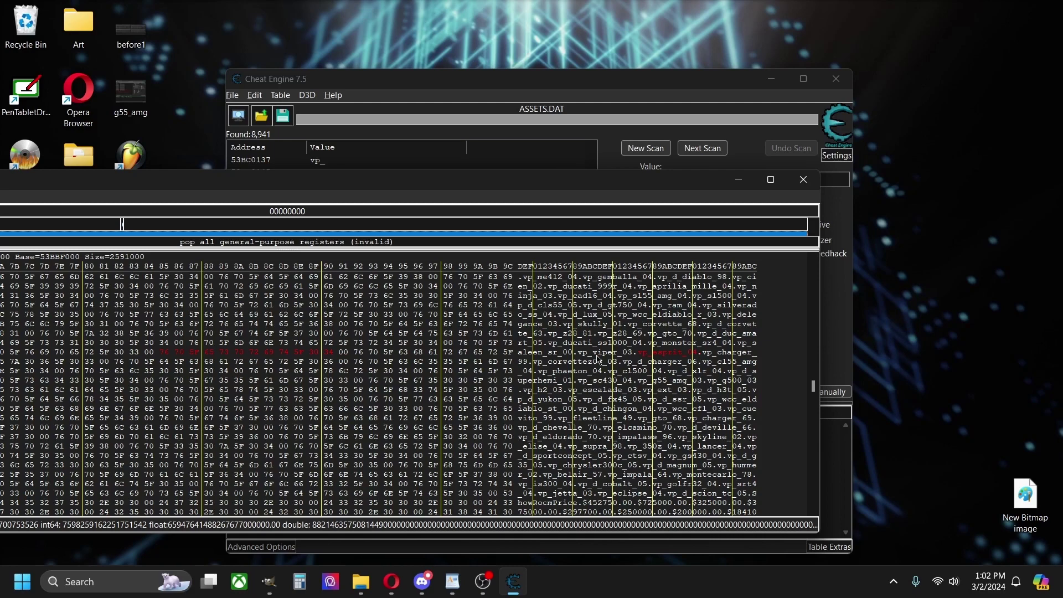
click(580, 360)
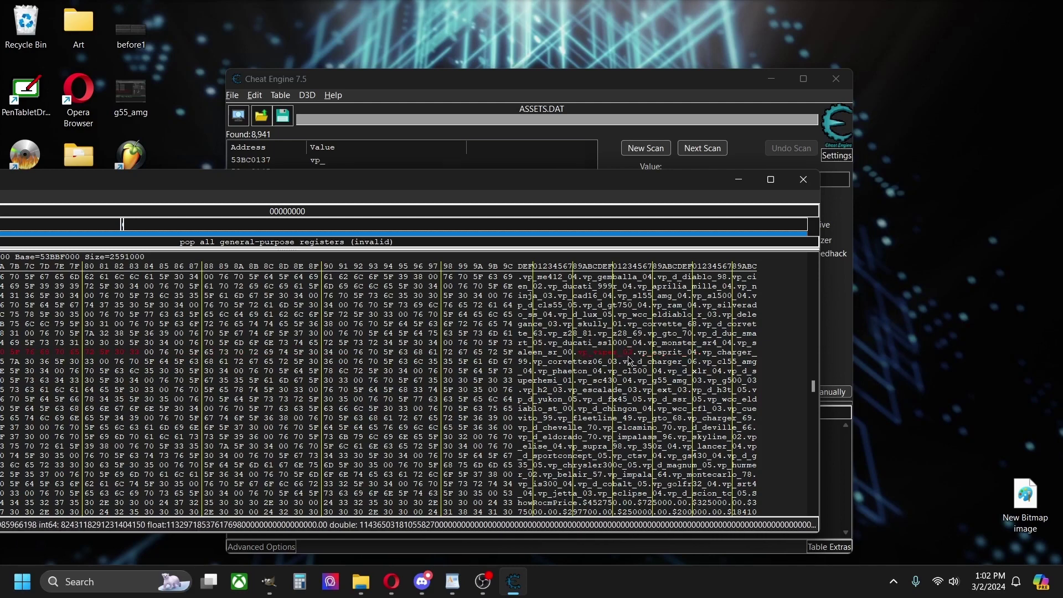
Check the hex view's custom alignment setting without changing it, and close the Memory Viewer
right_click(773, 383)
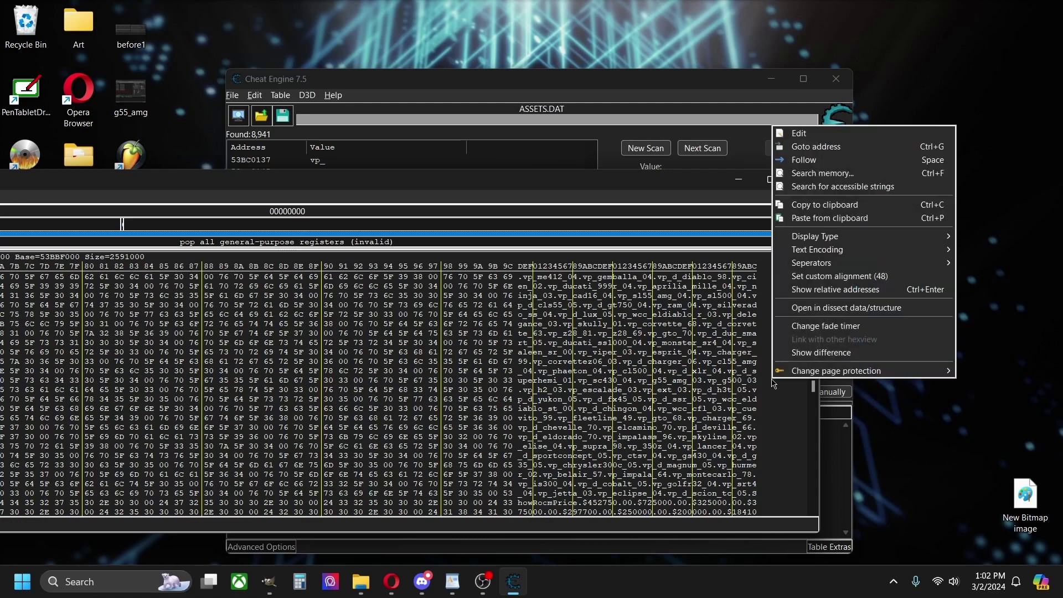
click(859, 278)
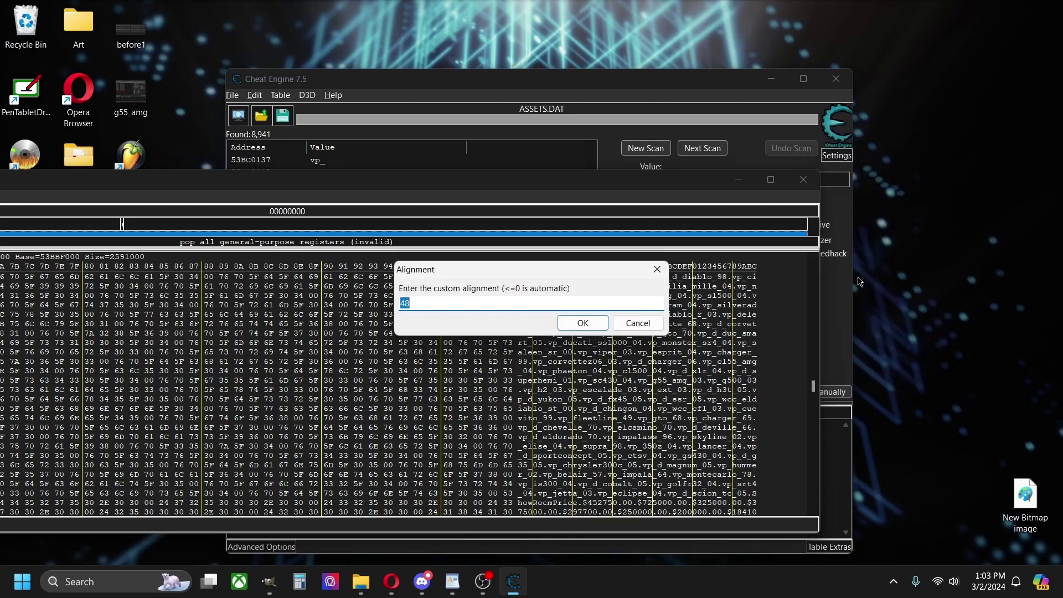
click(638, 326)
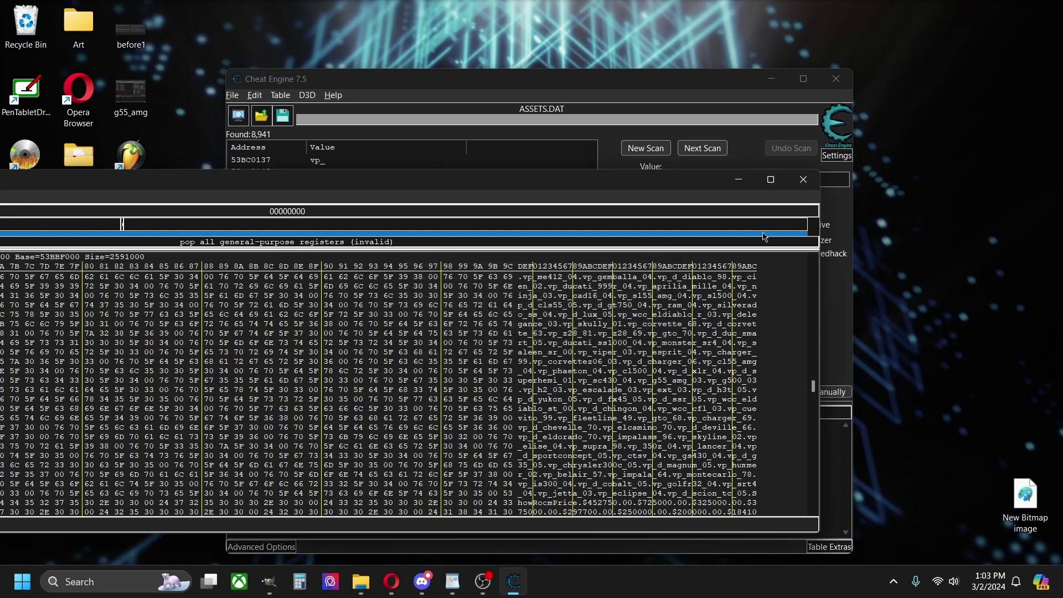
click(803, 180)
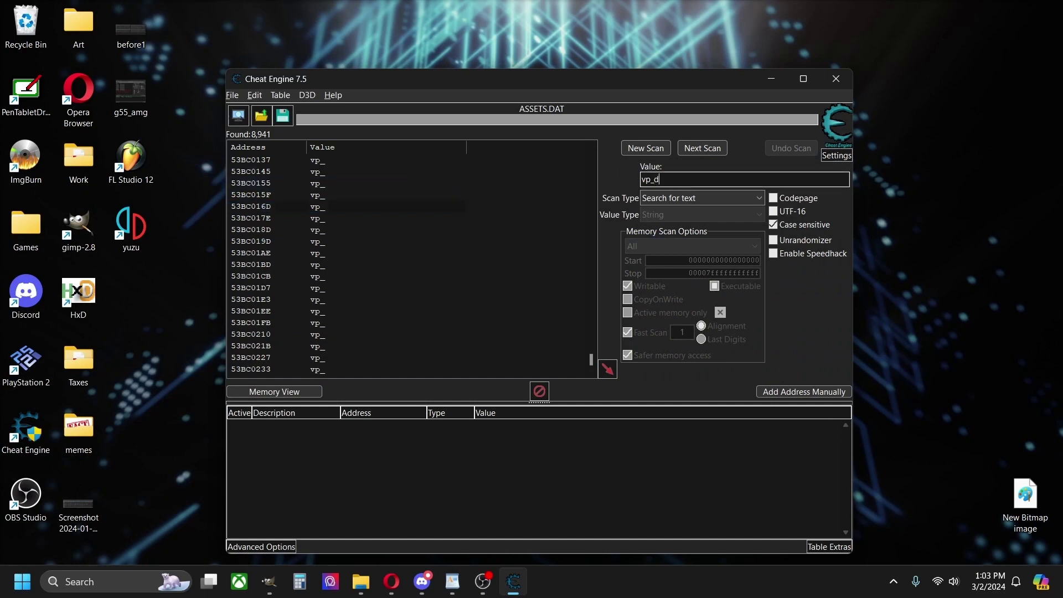
Extend the search text to vp_d_superhemi_01_base again and run a new scan
text(d_superhemi_01_base)
click(648, 149)
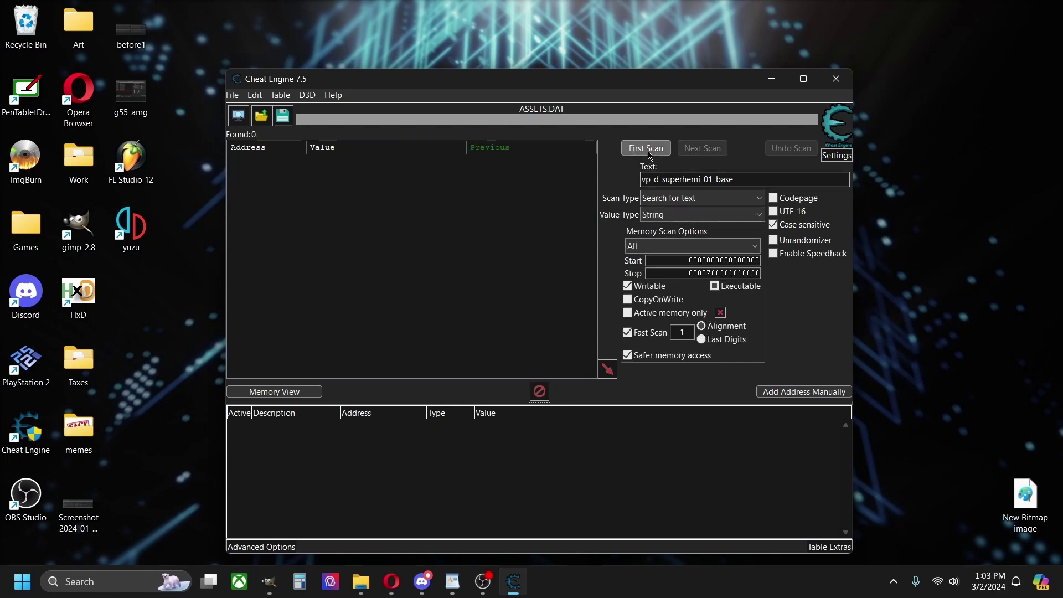
click(648, 150)
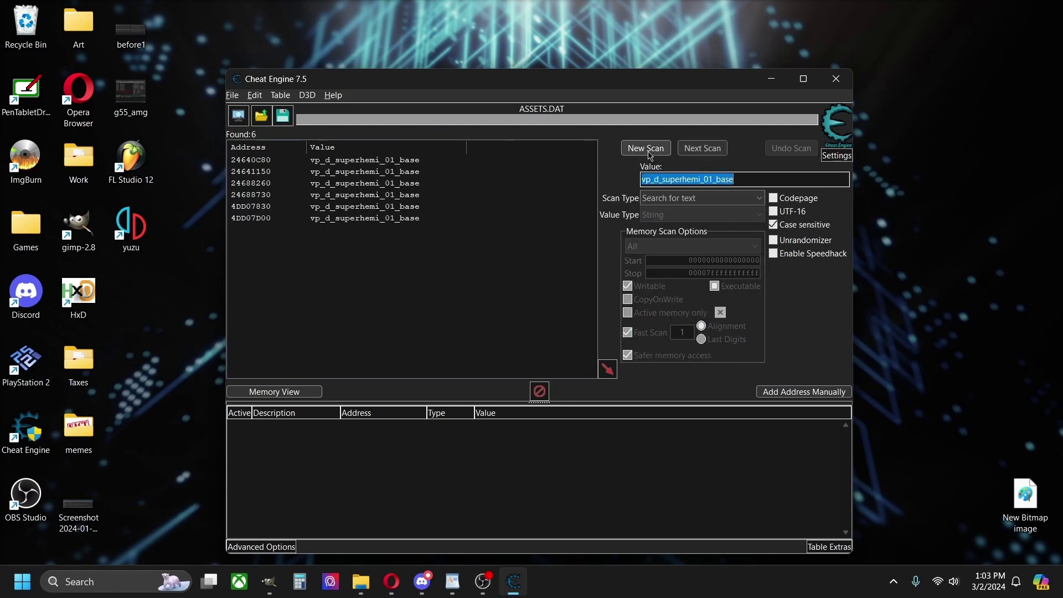
click(338, 161)
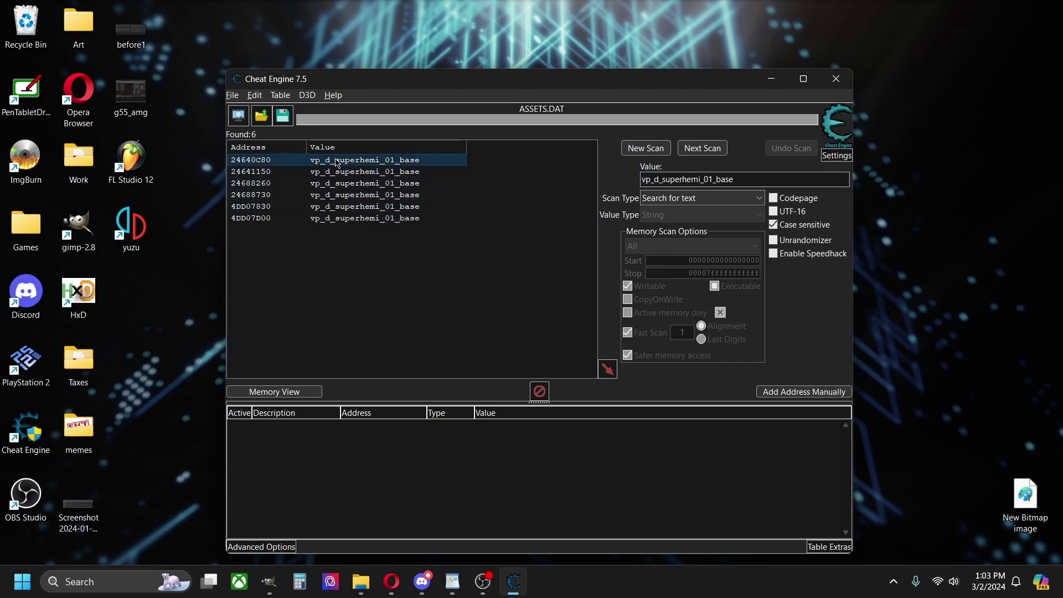
click(363, 211)
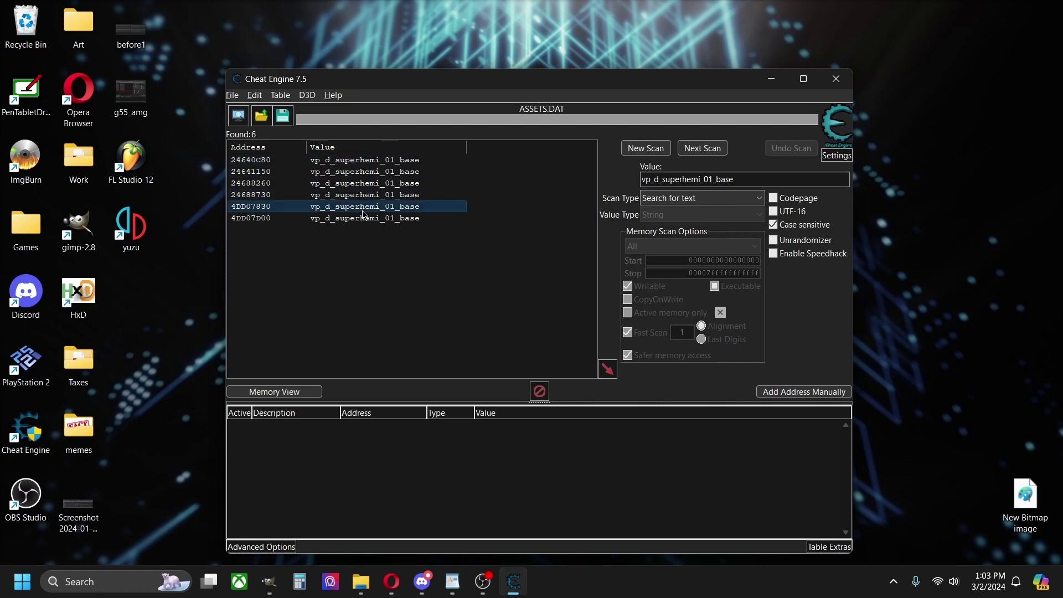
click(366, 160)
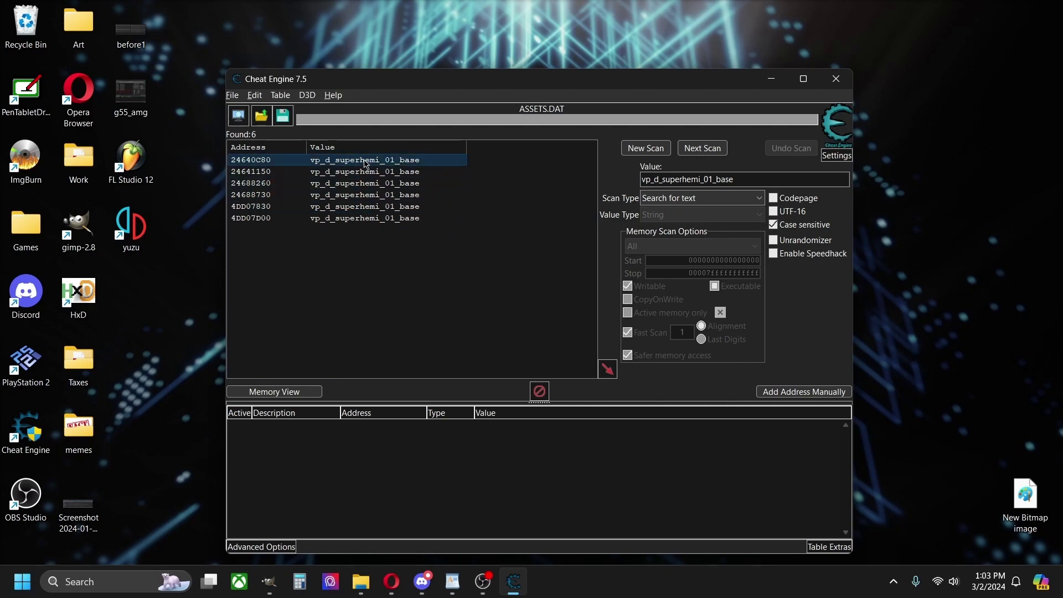
click(359, 186)
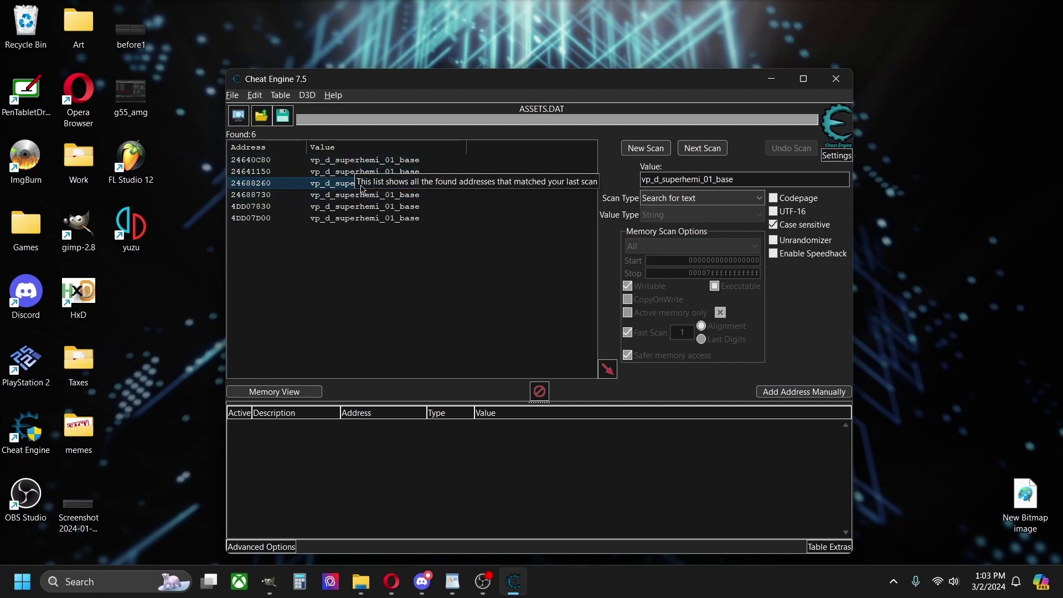
Browse the memory region of the match at 24688730, examine the data around its vp_d_superhemi_01 entries, and close the Memory Viewer
click(339, 192)
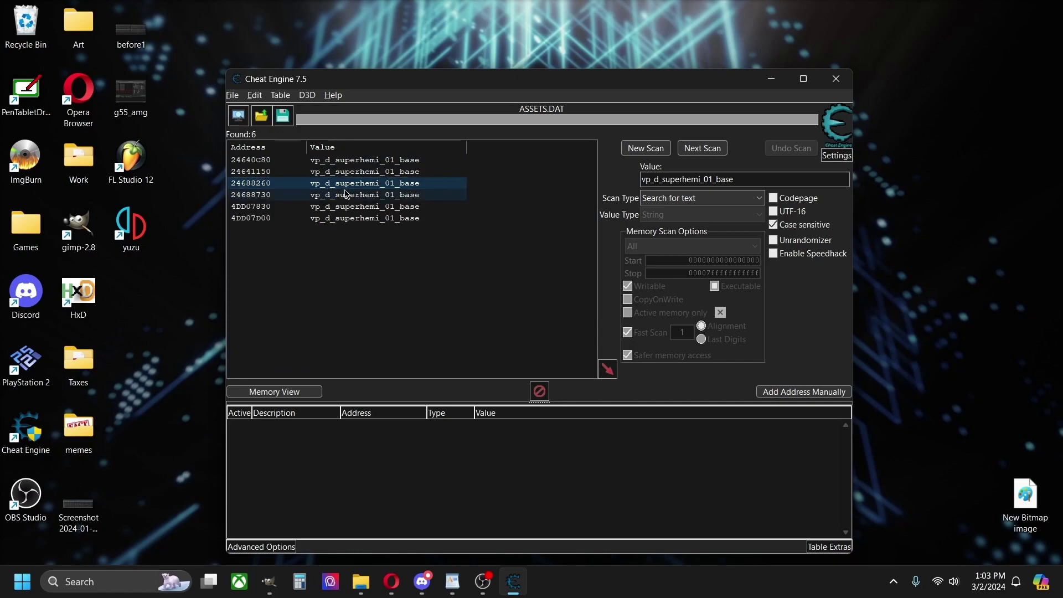
right_click(346, 195)
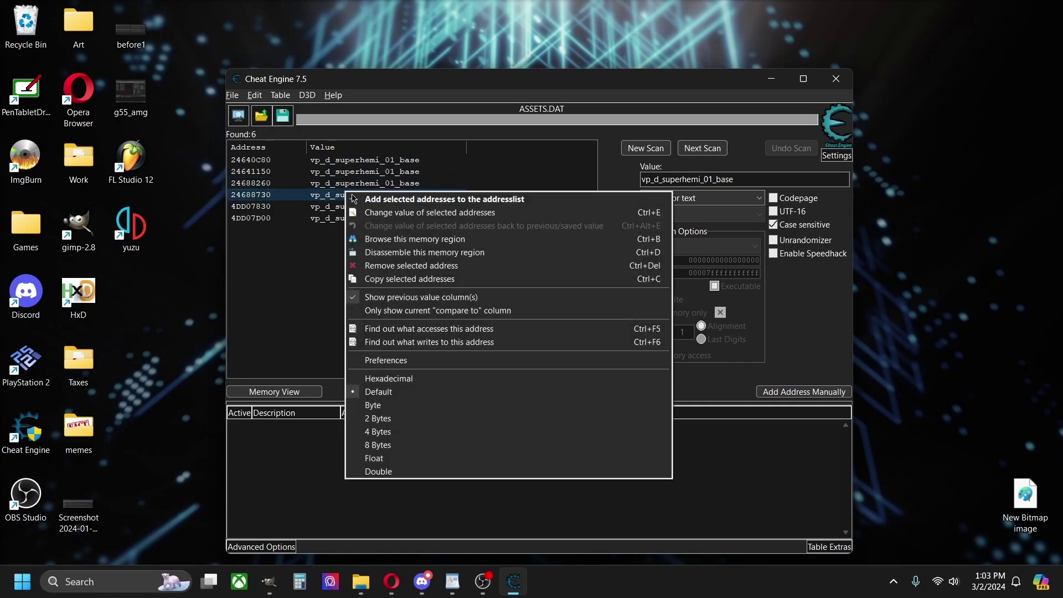
click(400, 238)
scroll(663, 372, down, 2)
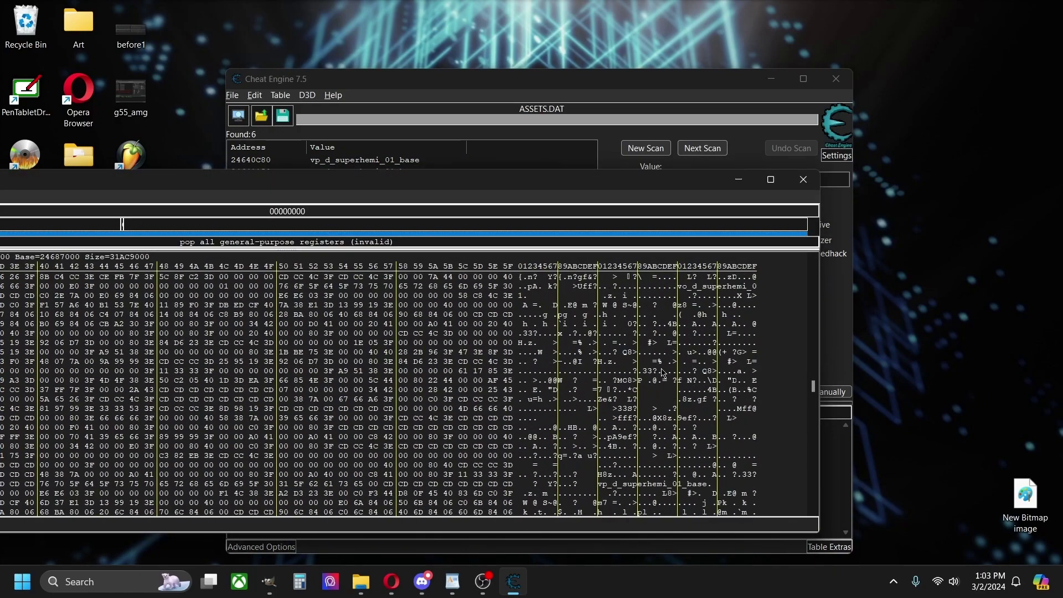
scroll(663, 373, down, 15)
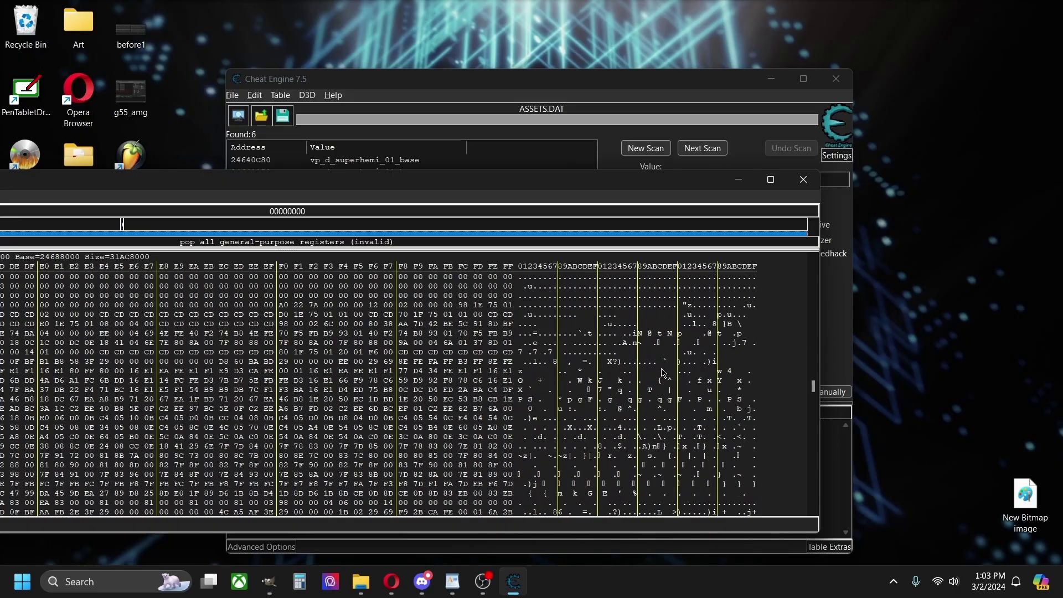
scroll(663, 373, up, 15)
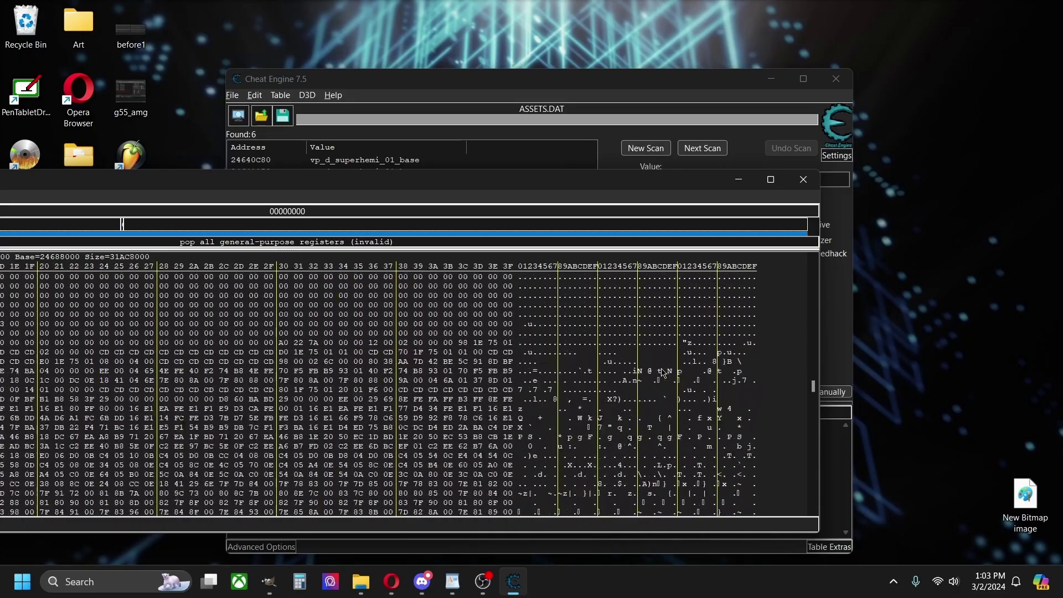
scroll(663, 373, up, 2)
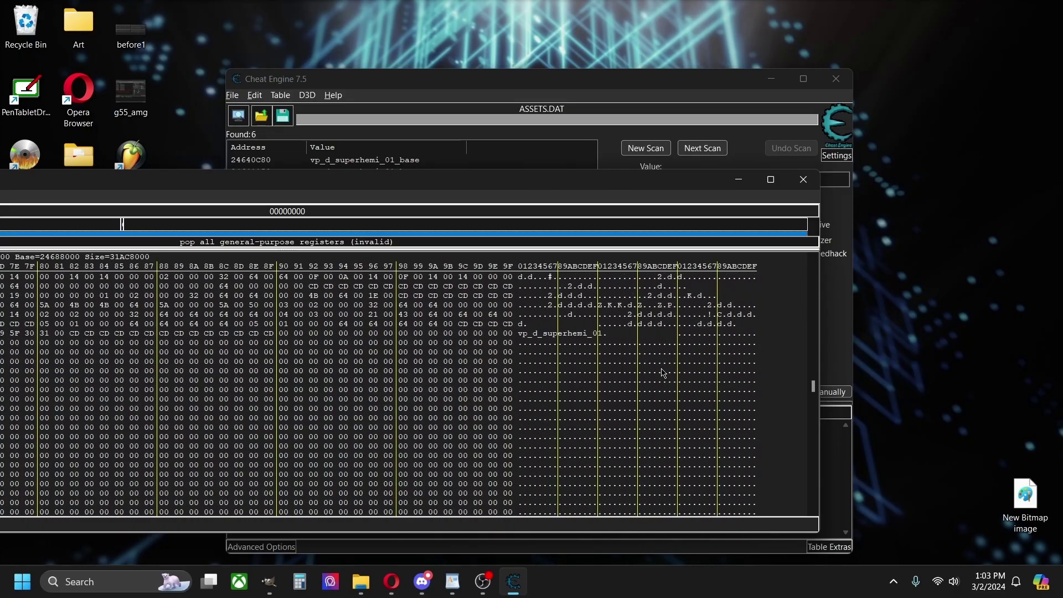
scroll(663, 372, up, 3)
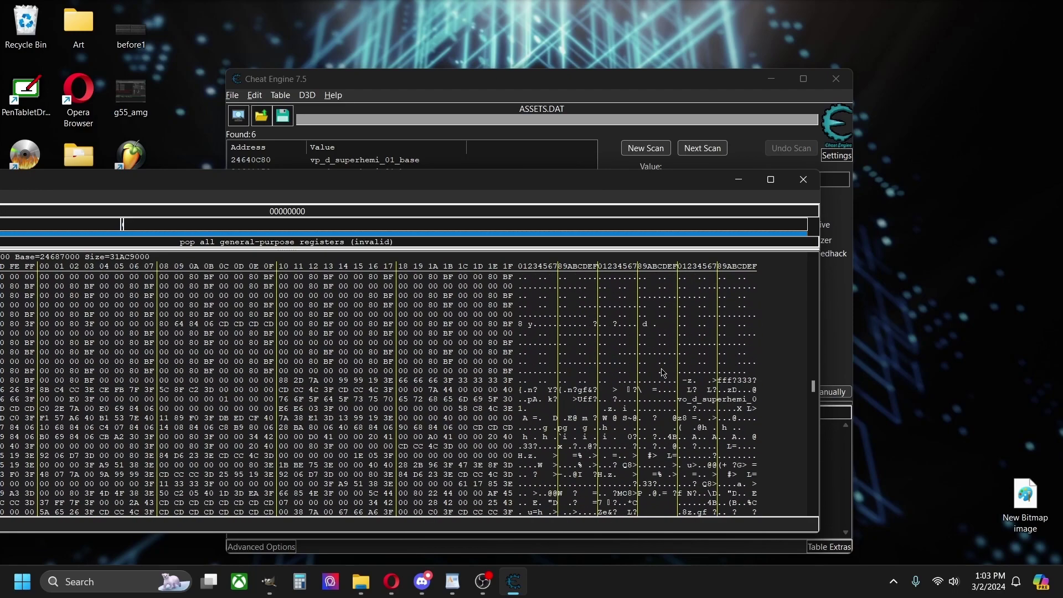
right_click(755, 342)
right_click(772, 383)
click(695, 189)
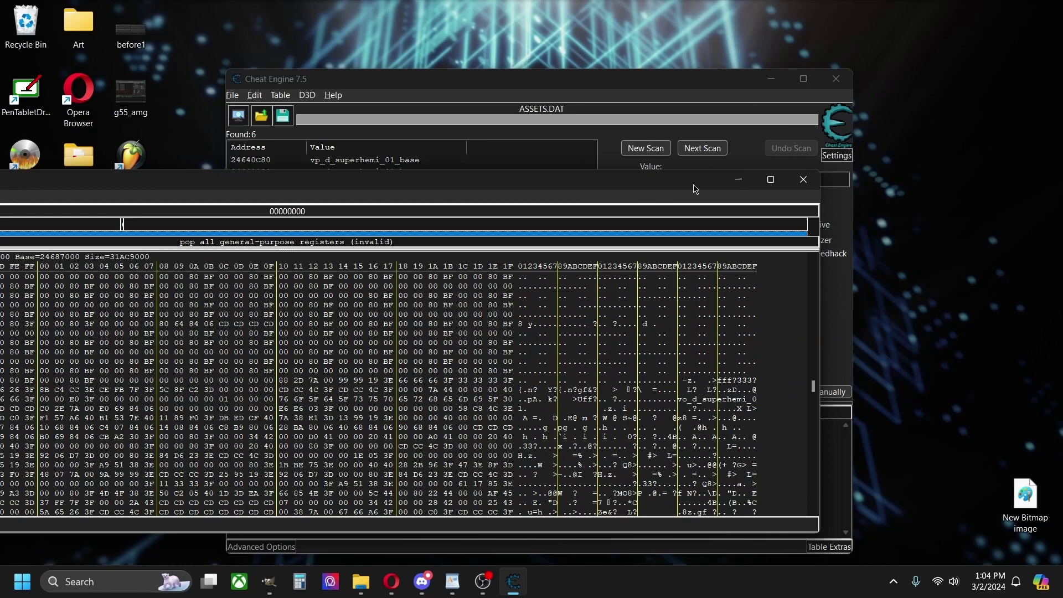
click(803, 180)
click(358, 161)
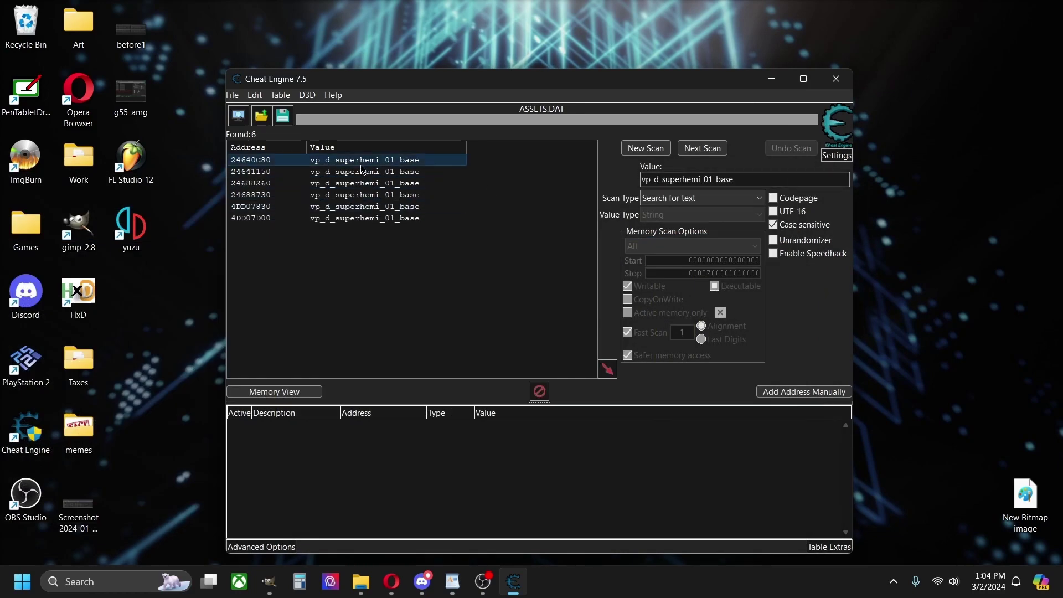
right_click(363, 167)
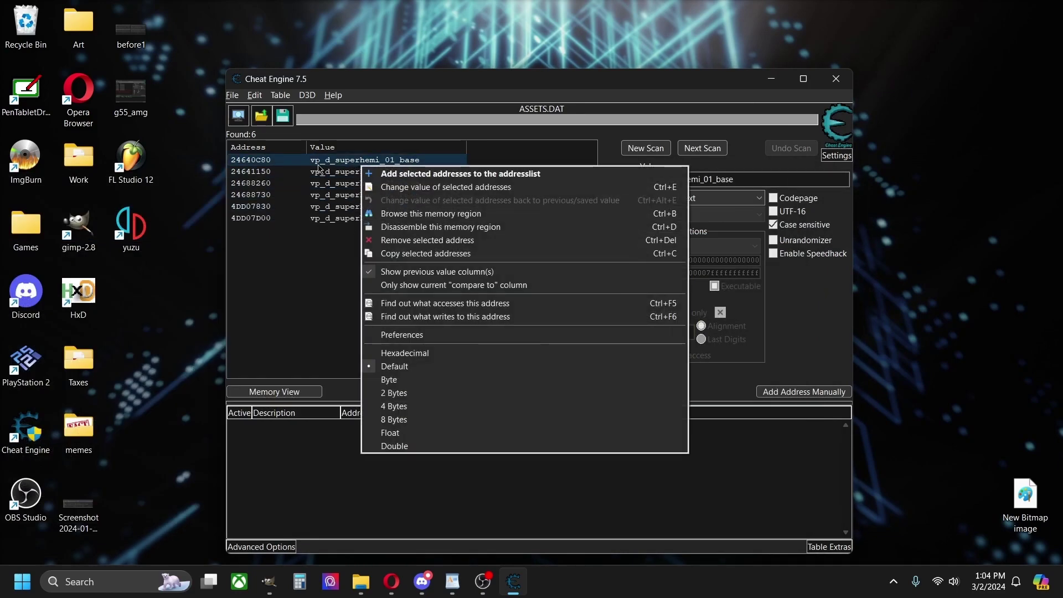
click(237, 165)
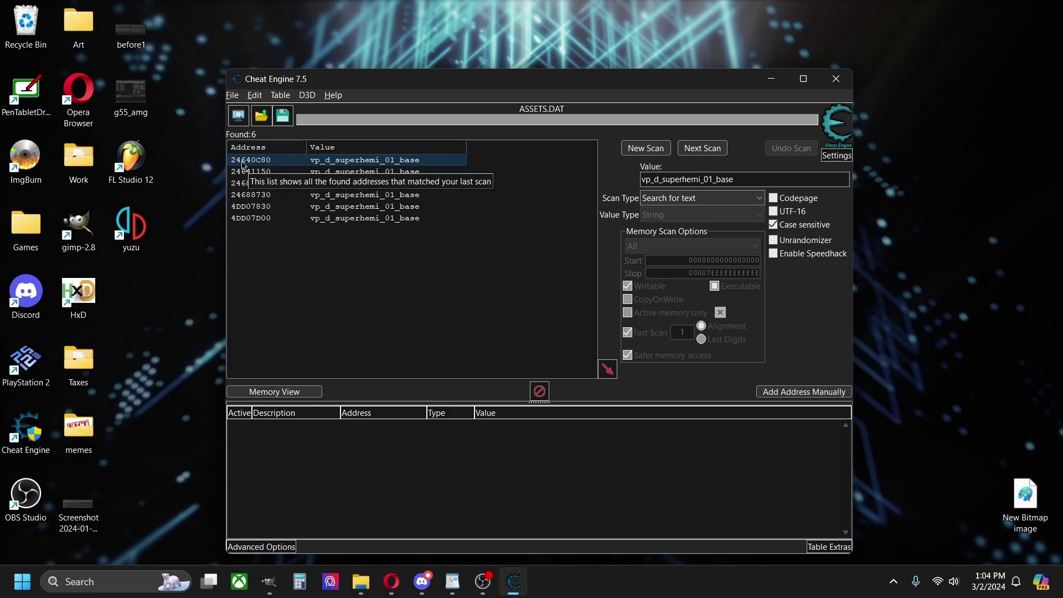
click(254, 208)
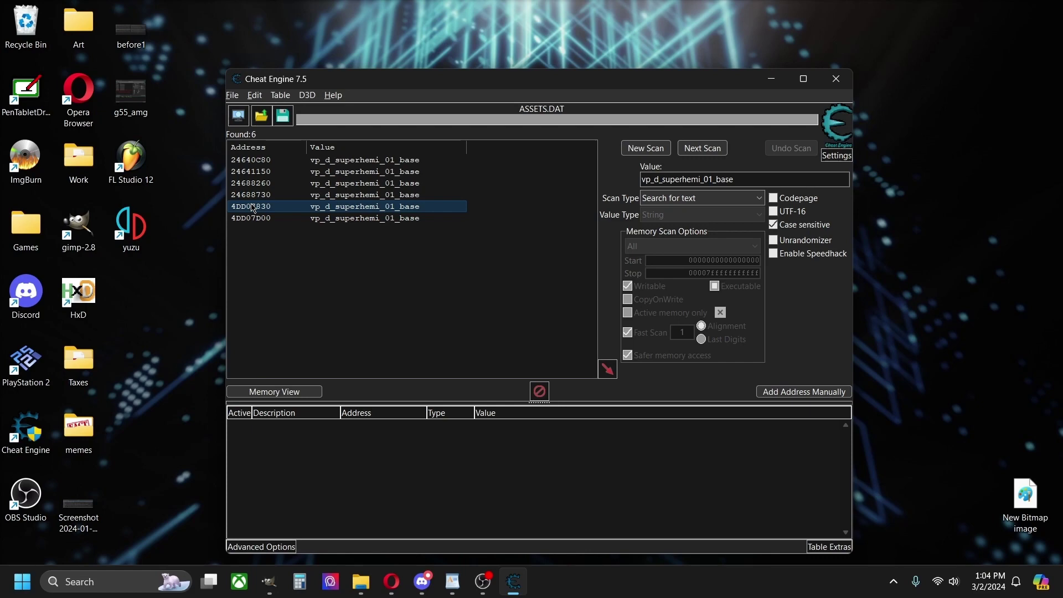
Browse the memory region of the first match, 24640C80, and examine the engine sound entries stored before it
click(342, 162)
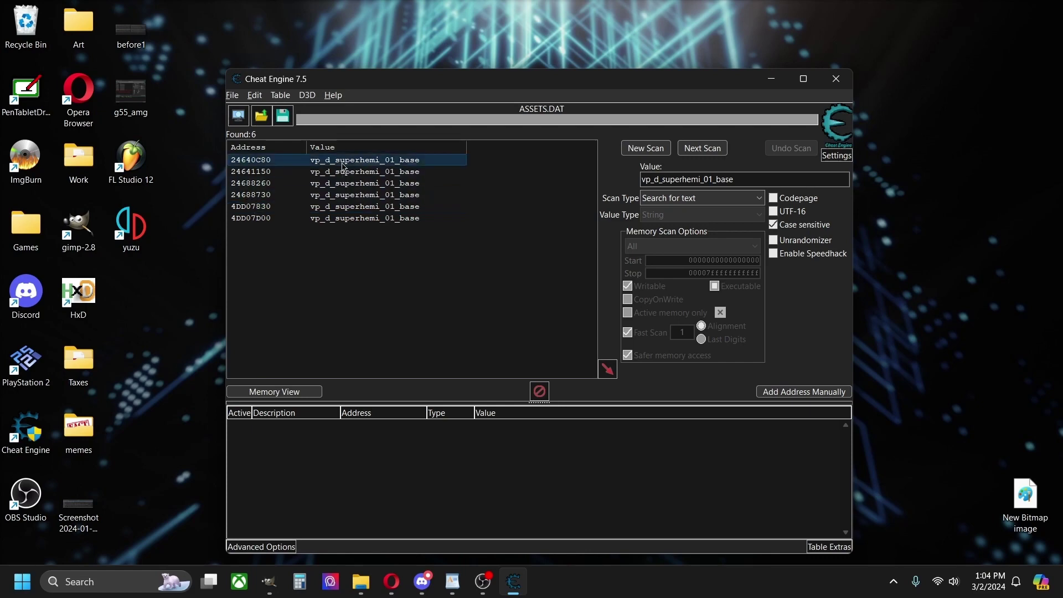
right_click(344, 168)
click(381, 213)
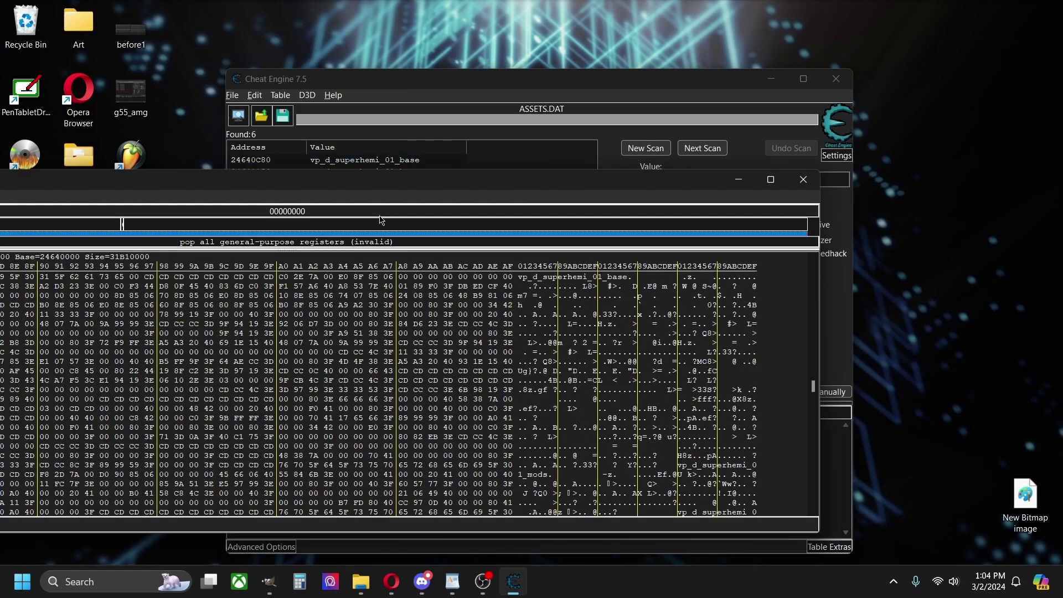
scroll(778, 441, down, 10)
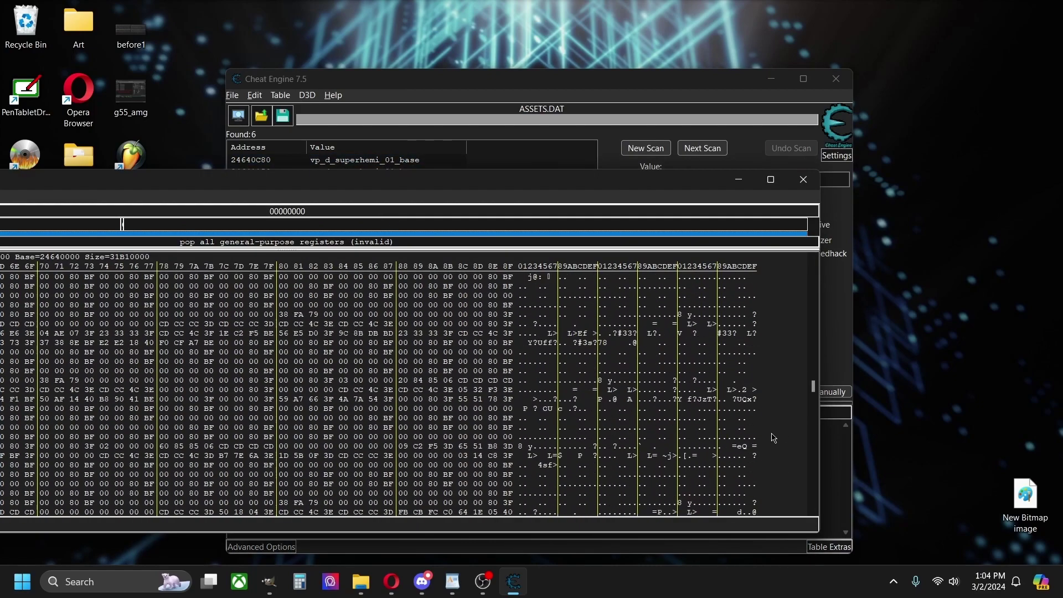
scroll(774, 438, up, 3)
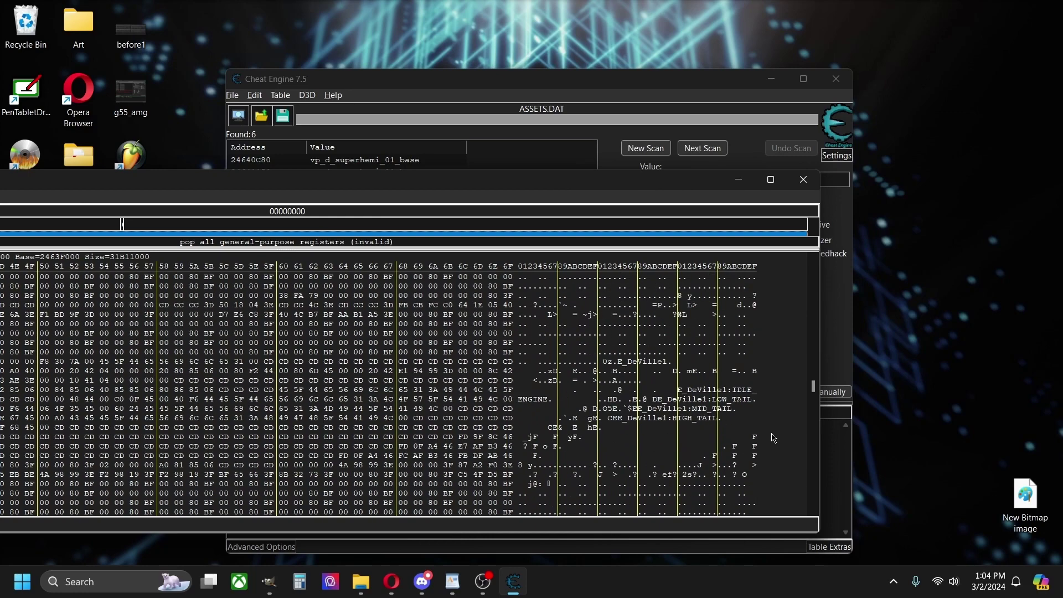
scroll(773, 438, down, 3)
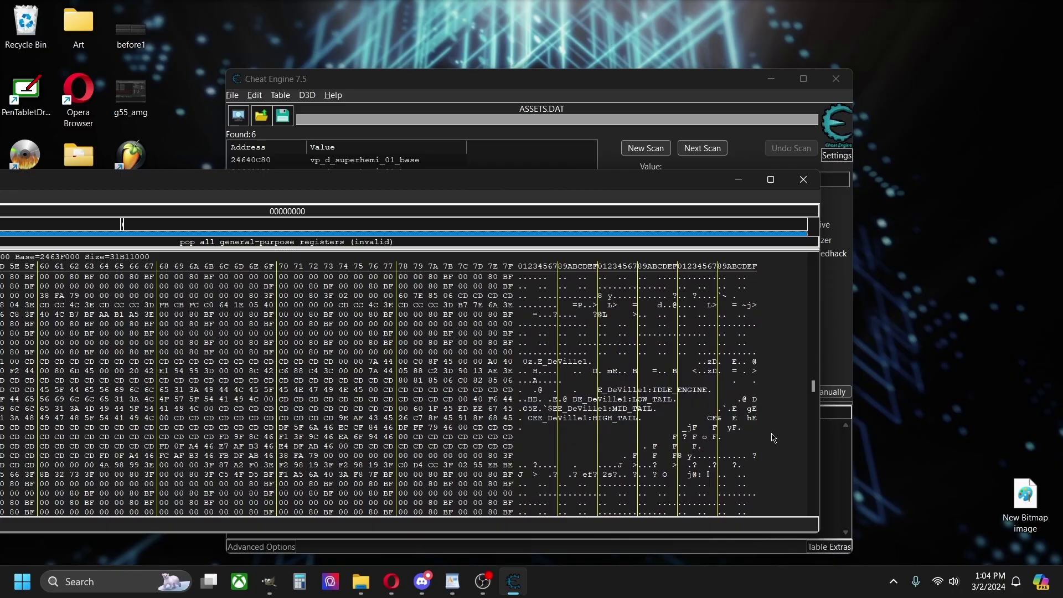
scroll(789, 470, down, 3)
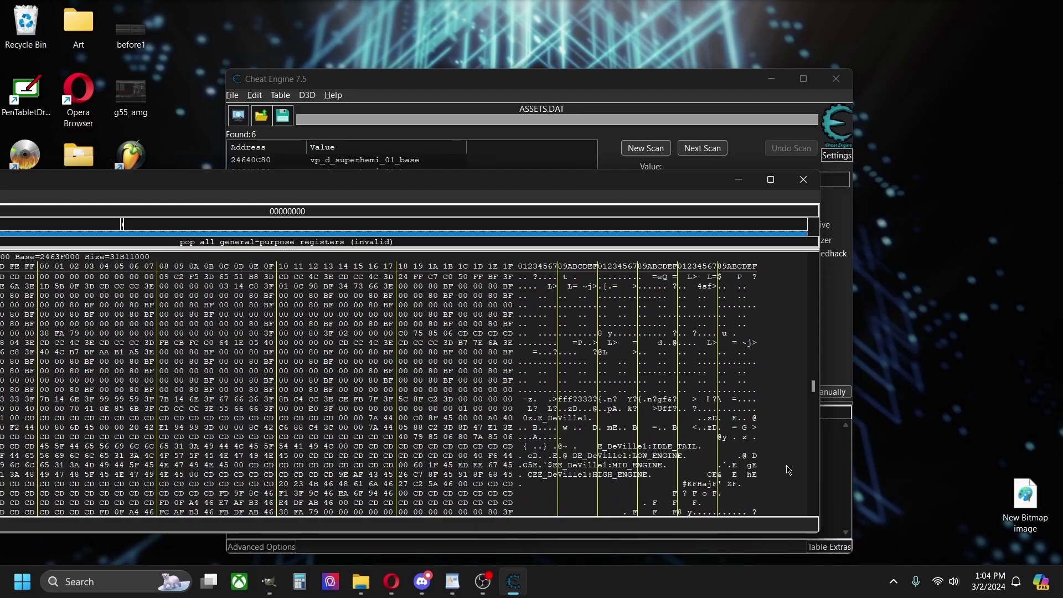
scroll(788, 470, down, 3)
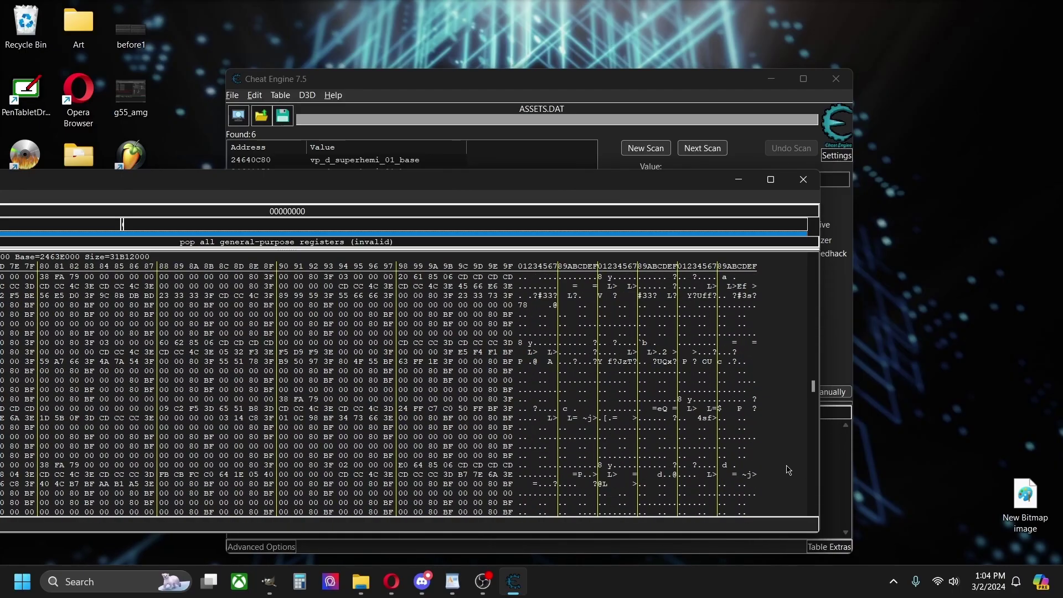
scroll(789, 469, down, 3)
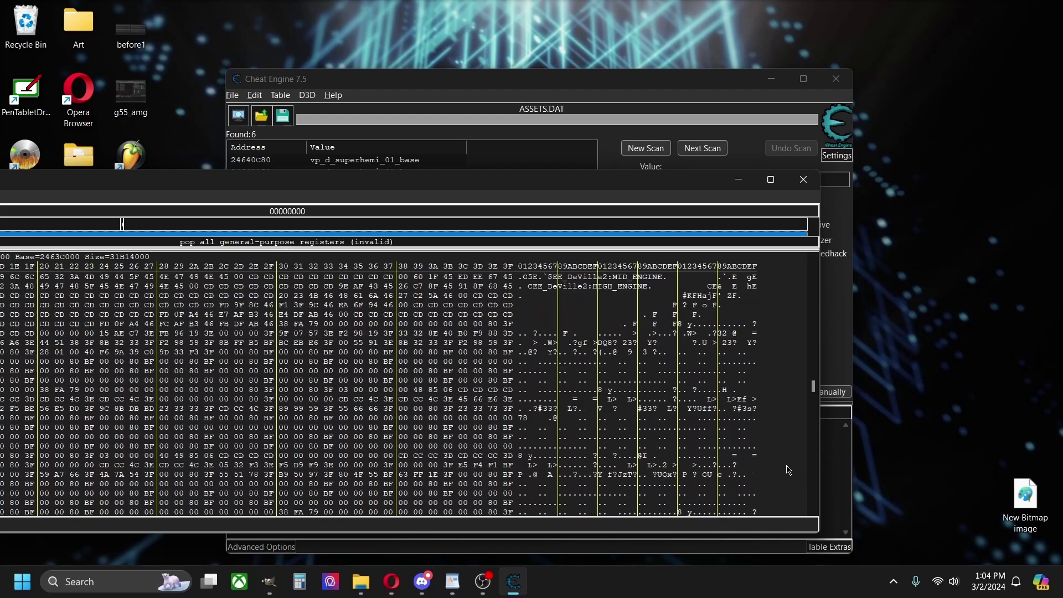
scroll(788, 470, down, 5)
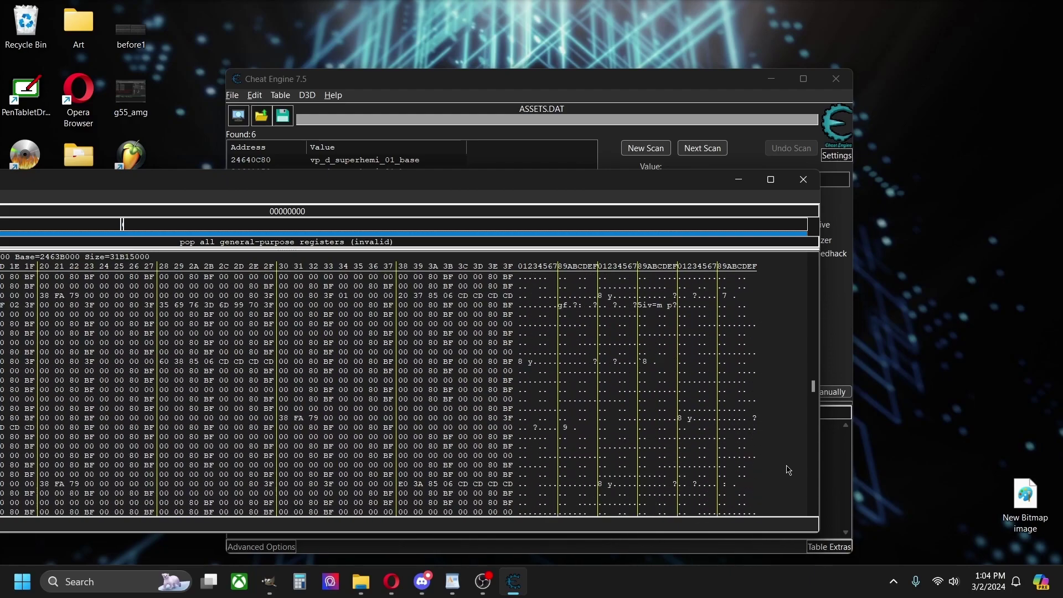
scroll(788, 469, down, 5)
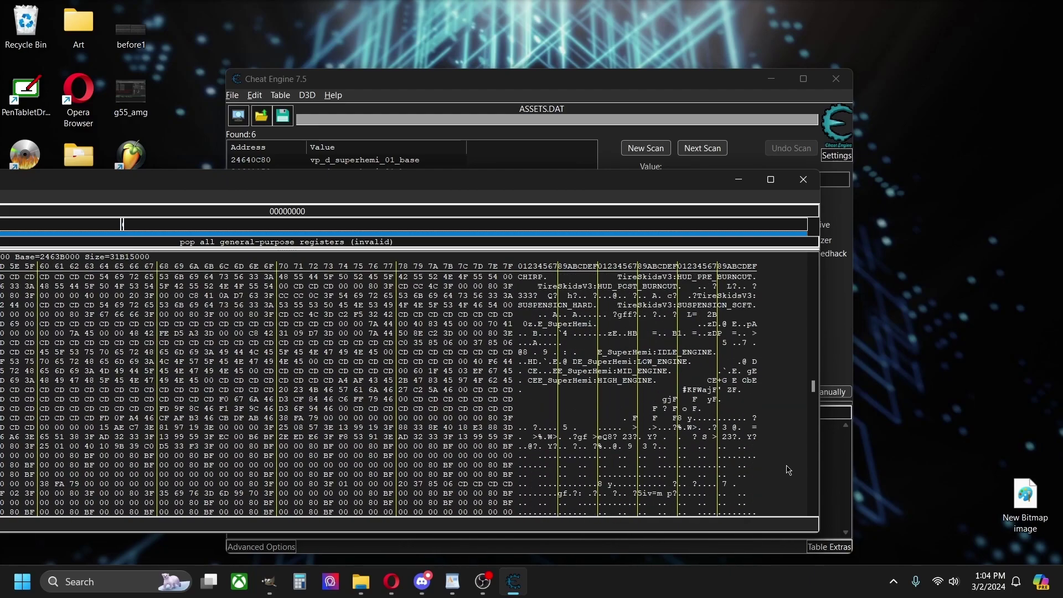
Reposition the Memory Viewer to reveal more of its address column, and examine the data between the E_SuperHemi engine entries and vp_d_superhemi_01_base
drag(479, 187, 711, 143)
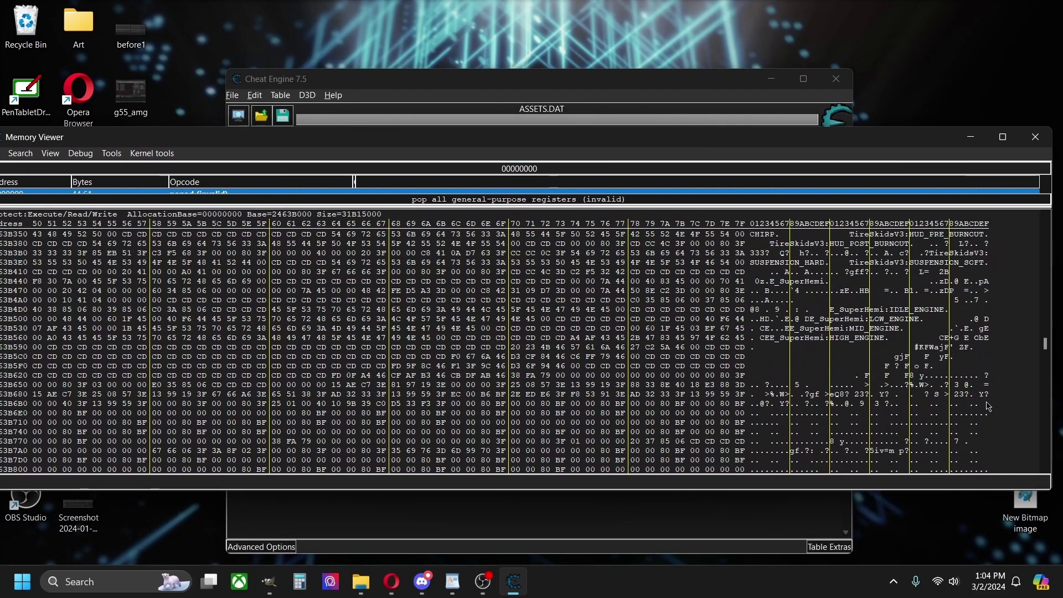
scroll(1021, 436, down, 10)
scroll(1022, 436, down, 20)
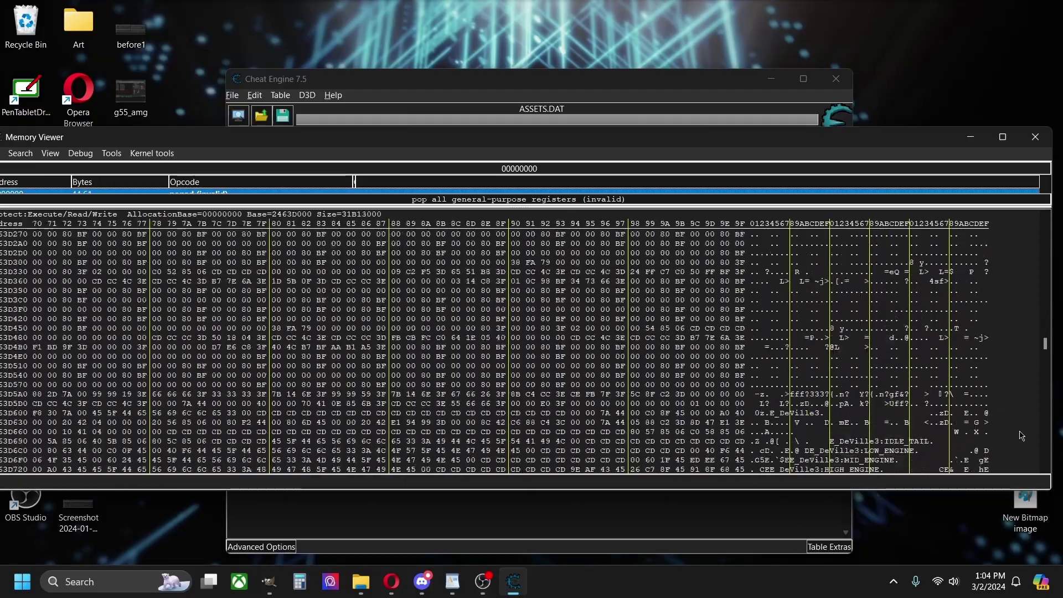
scroll(1021, 436, down, 20)
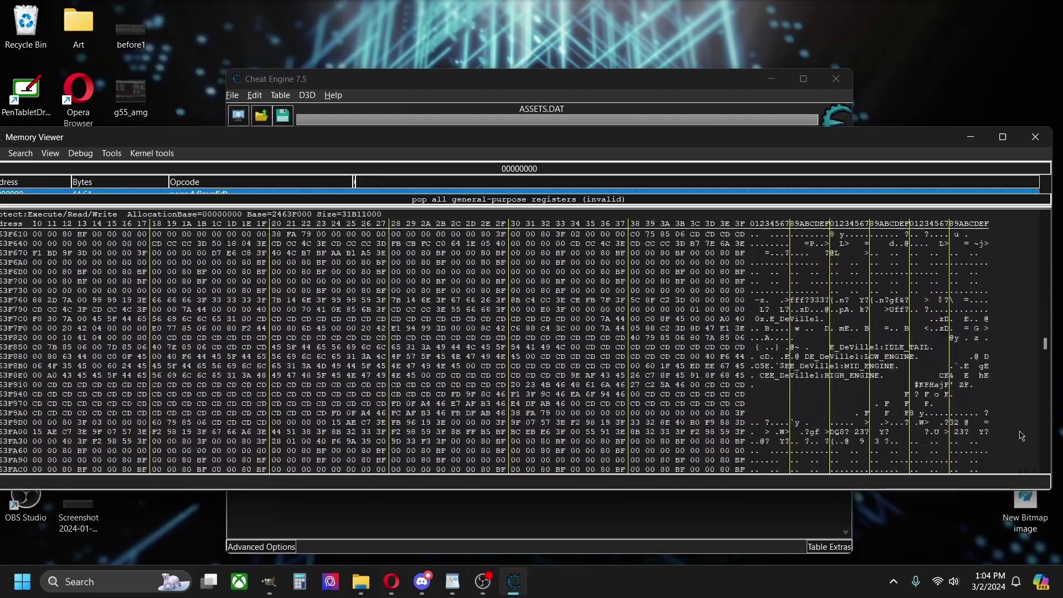
scroll(1021, 436, down, 3)
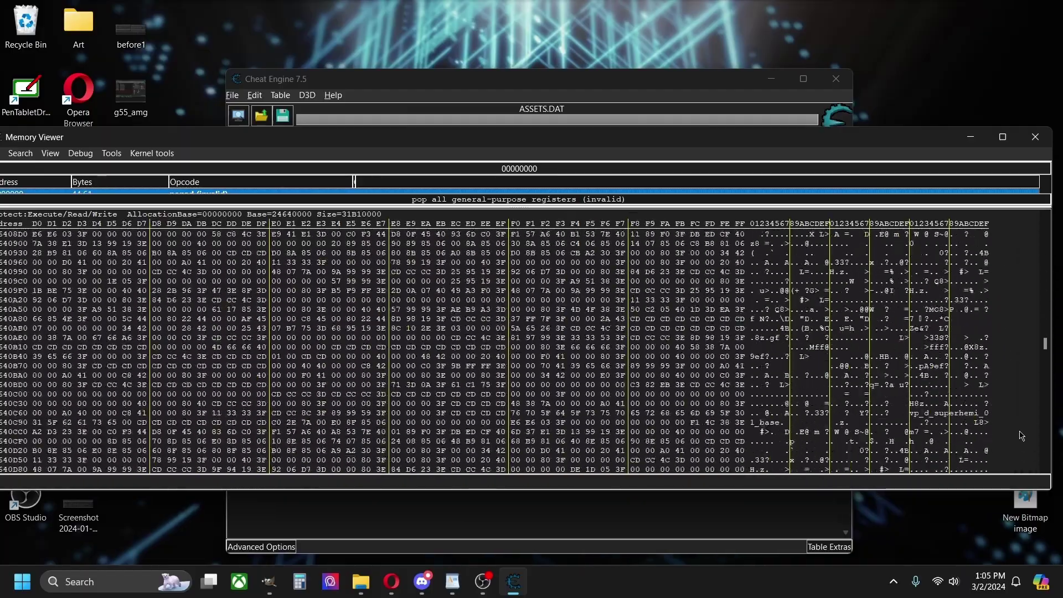
scroll(1022, 436, up, 5)
scroll(1021, 436, down, 8)
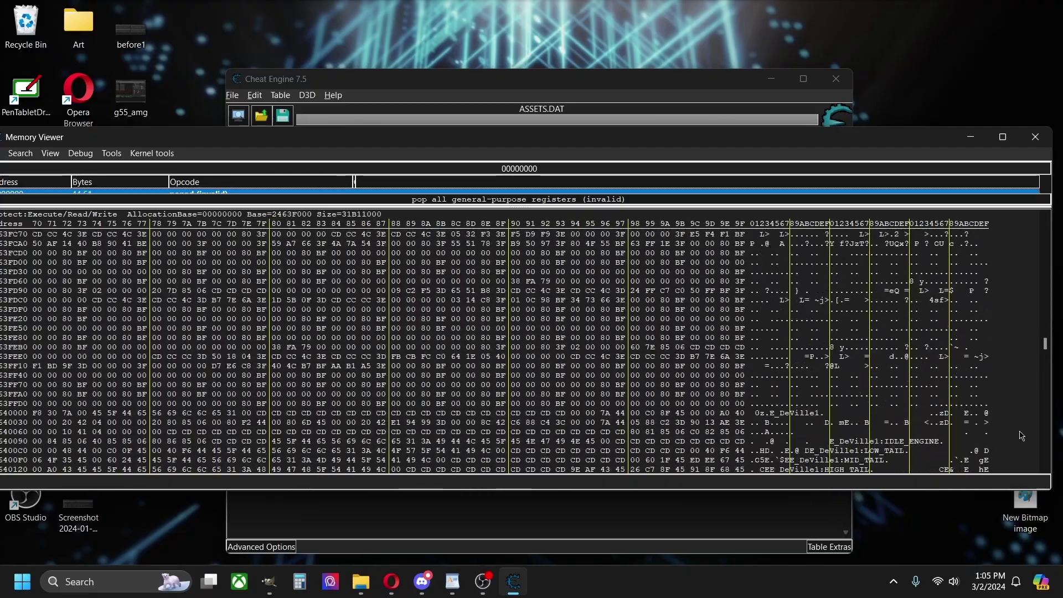
scroll(1021, 435, up, 17)
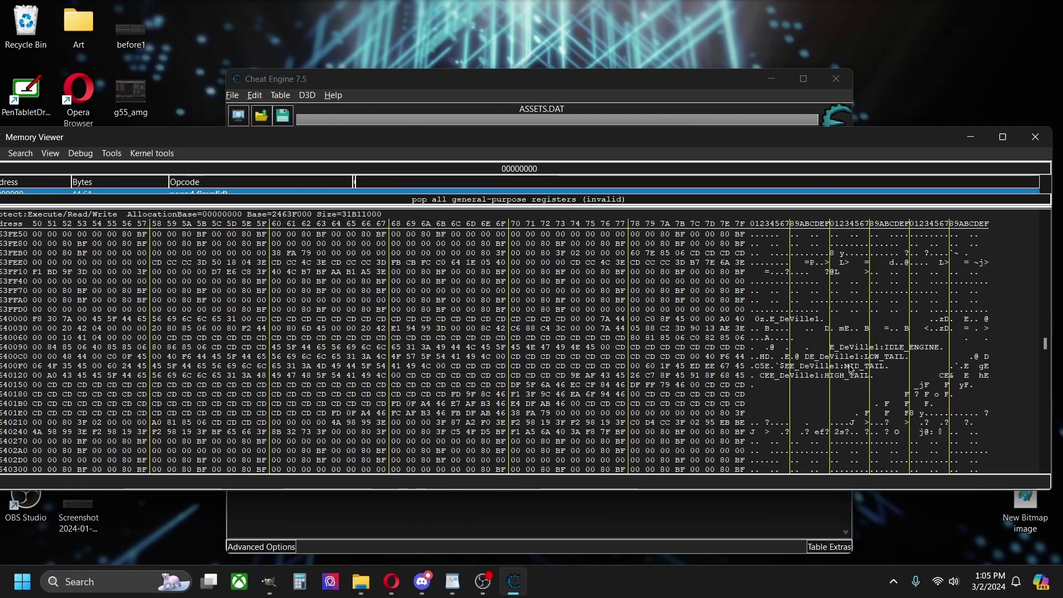
scroll(1015, 391, up, 3)
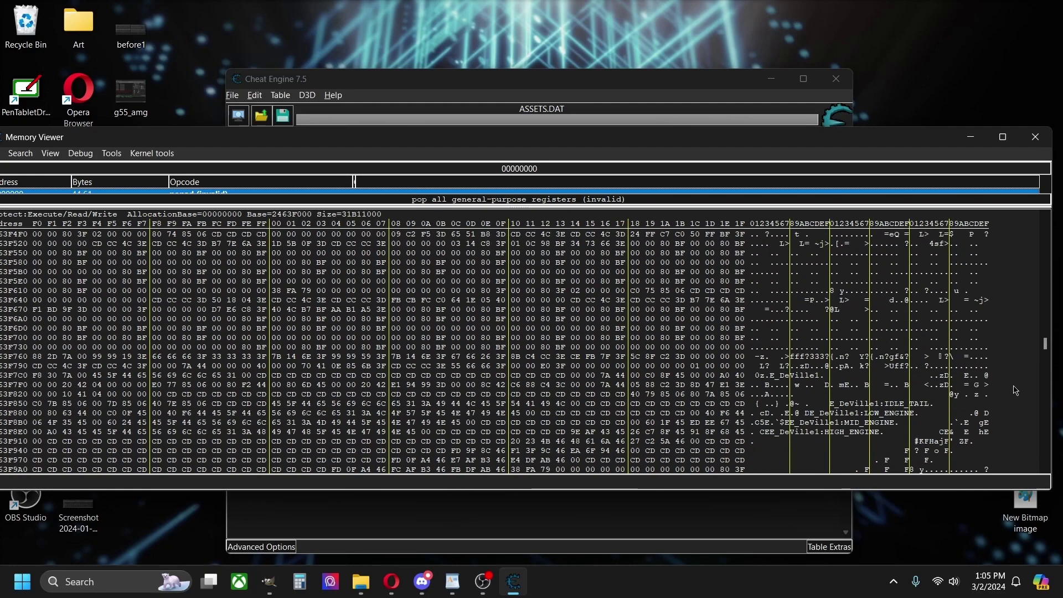
scroll(1016, 391, down, 7)
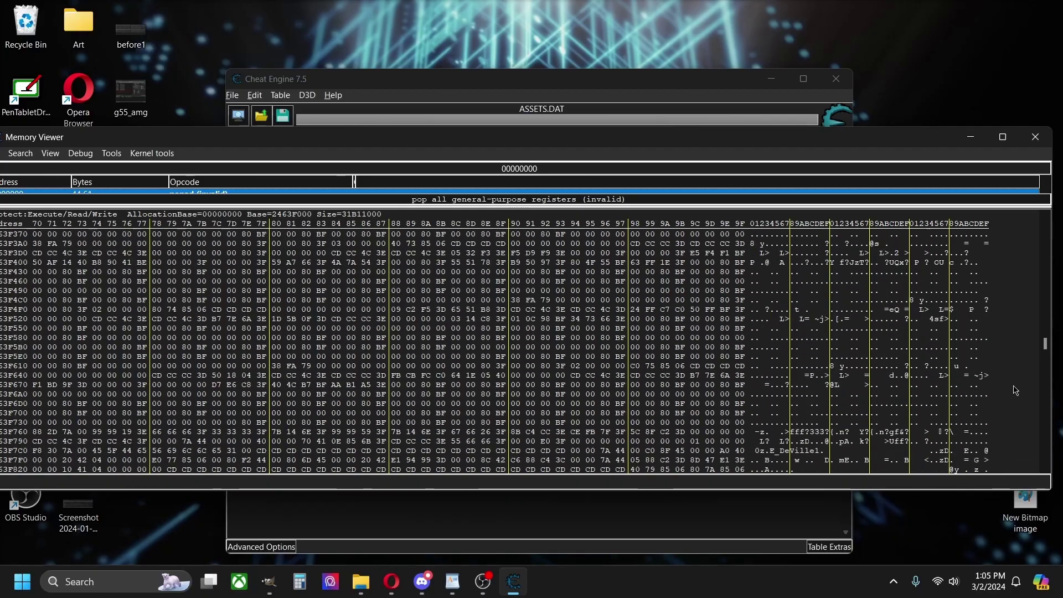
scroll(1015, 390, down, 20)
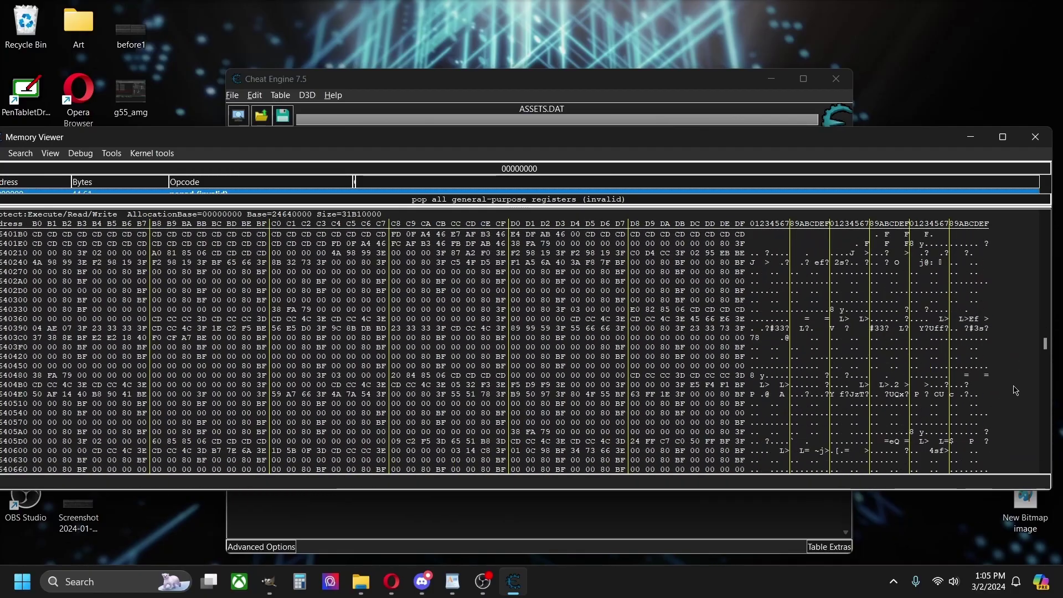
Examine the E_DeVille1 engine and tail sound entries stored ahead of the vp_d_superhemi_01 data
scroll(762, 410, up, 10)
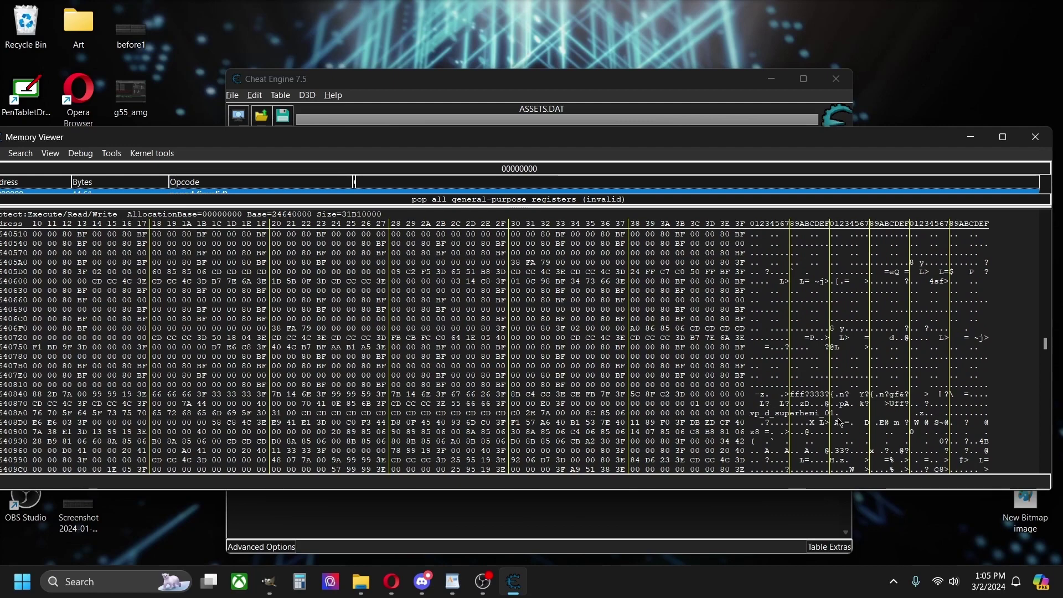
scroll(1022, 373, up, 10)
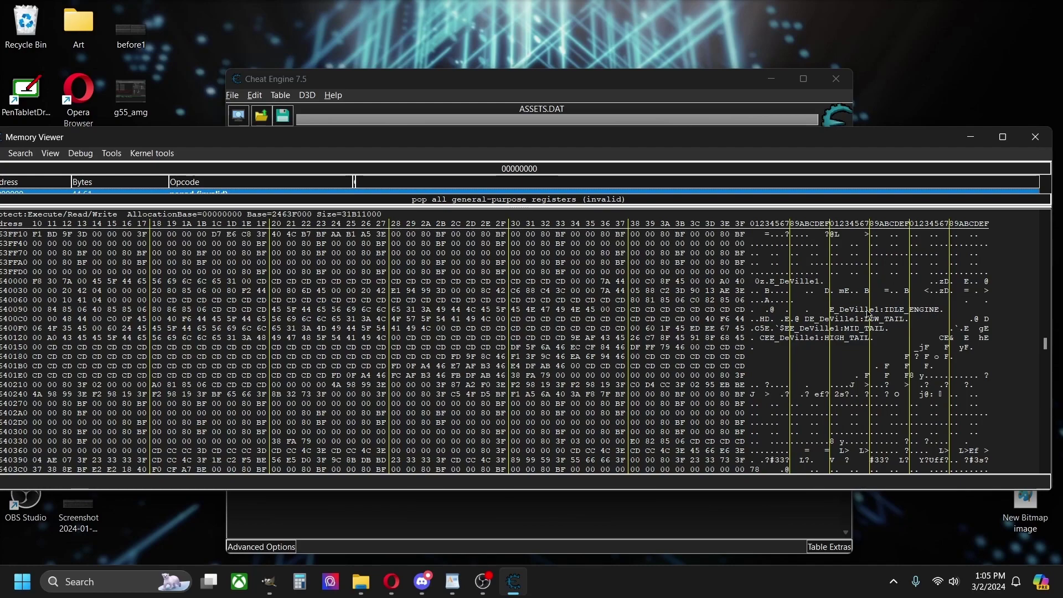
scroll(941, 329, up, 7)
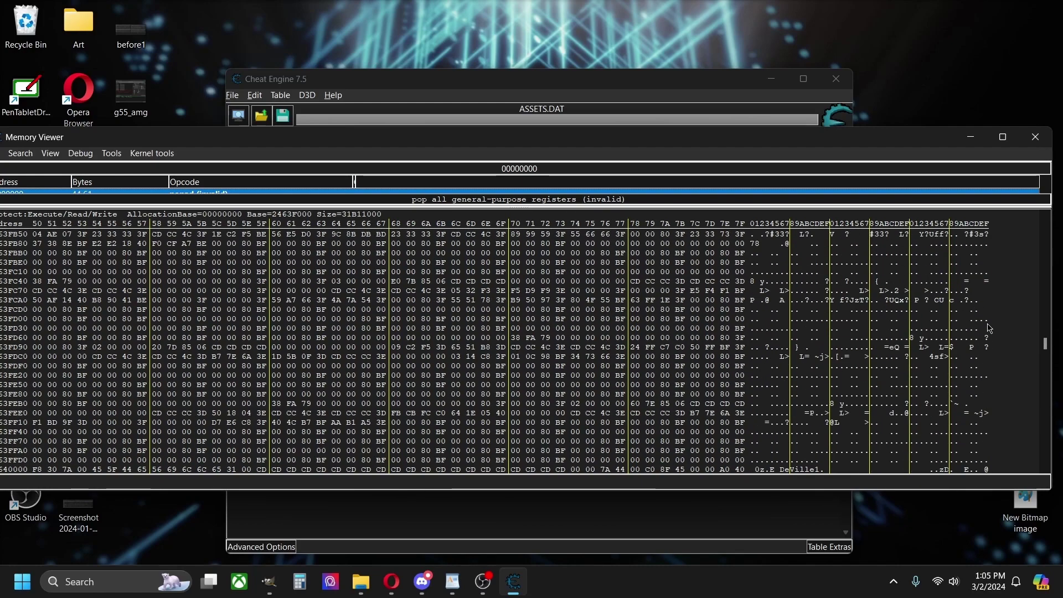
scroll(989, 329, up, 9)
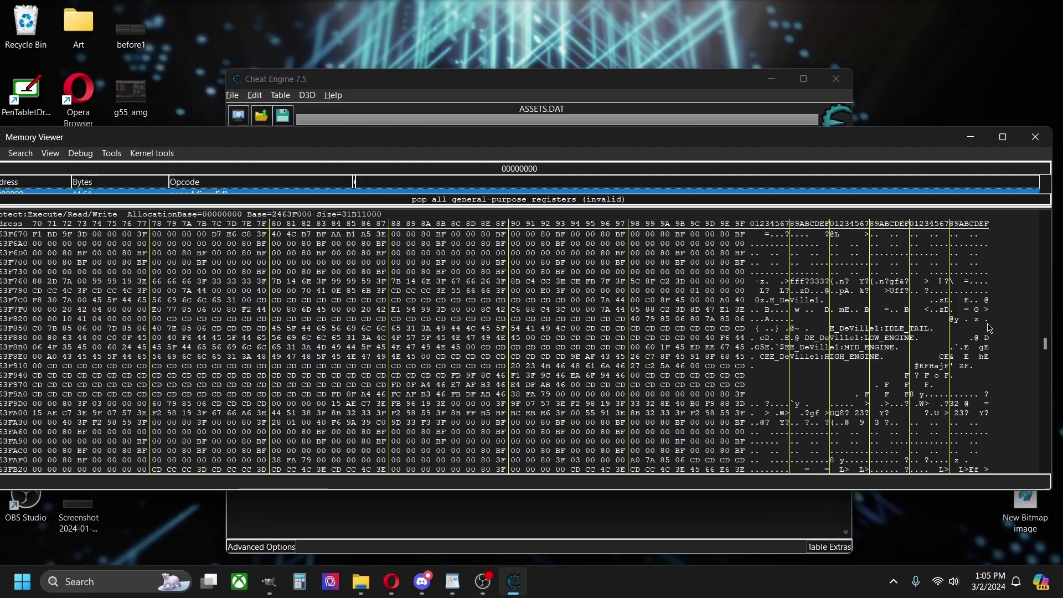
scroll(989, 329, up, 20)
scroll(989, 329, down, 20)
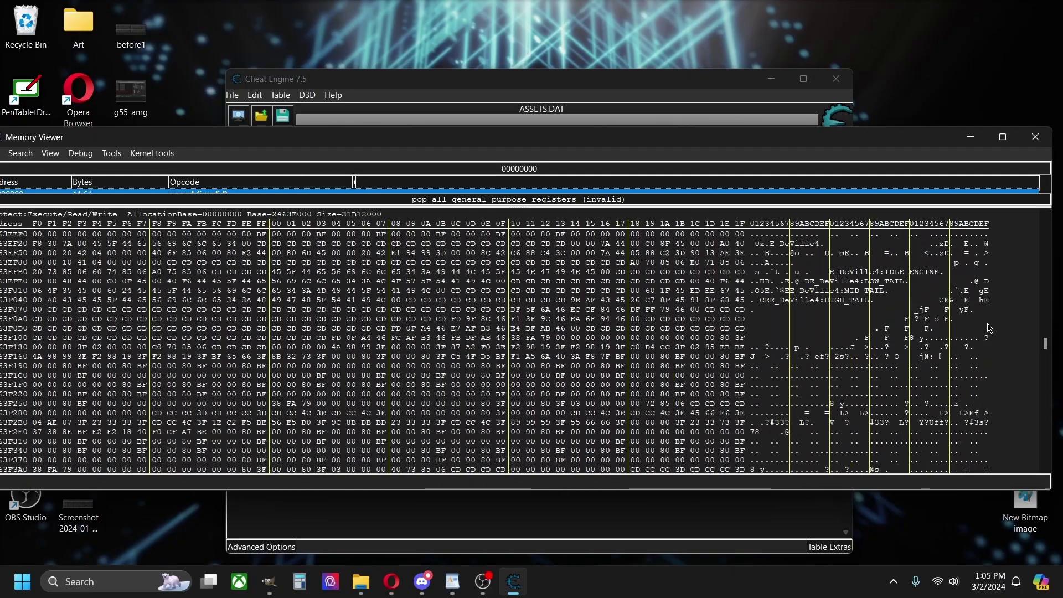
scroll(989, 328, up, 5)
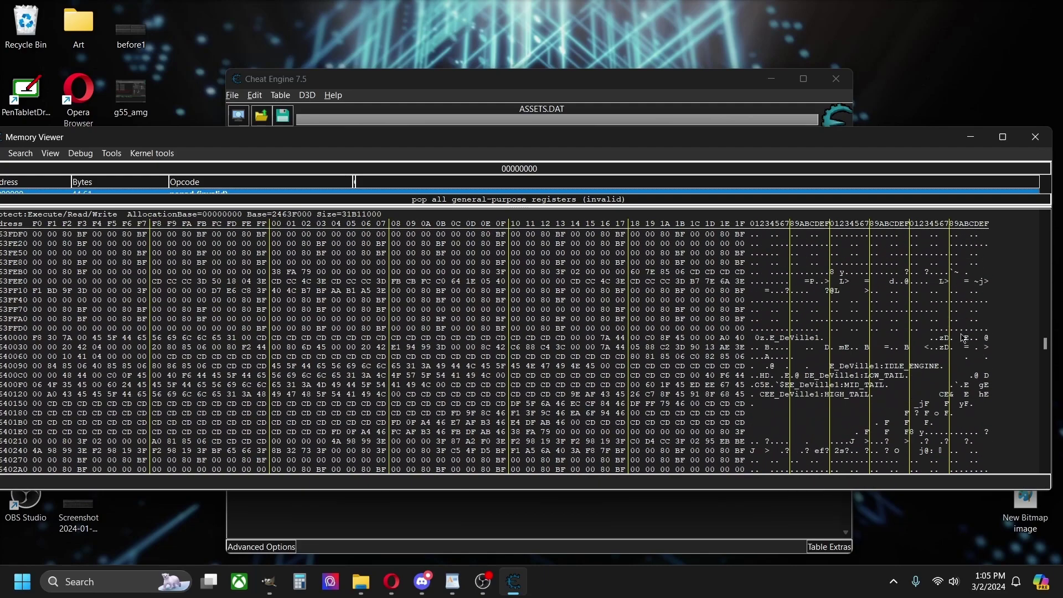
scroll(795, 358, up, 17)
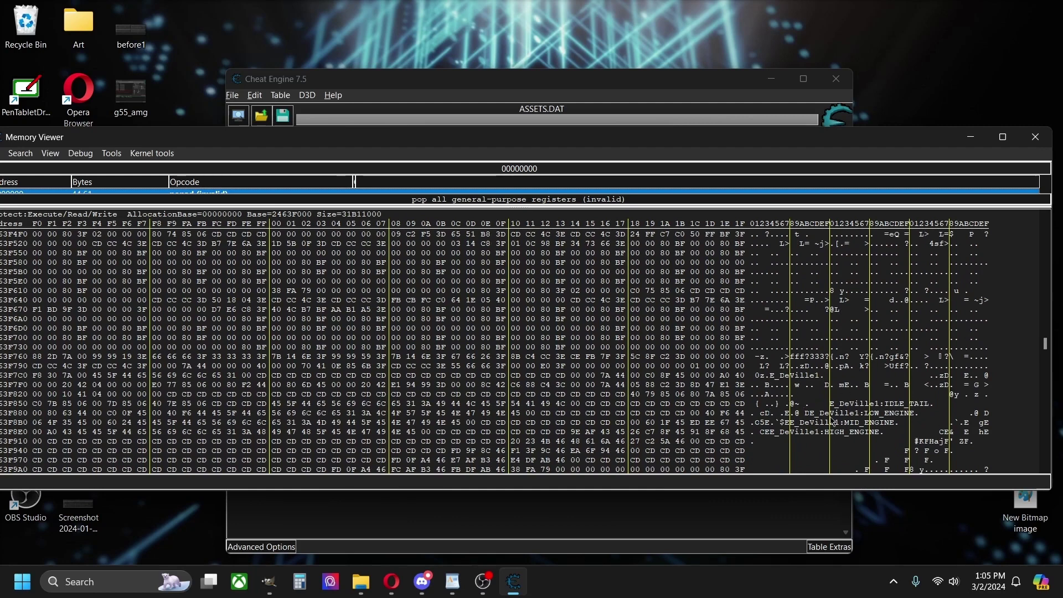
scroll(951, 382, down, 2)
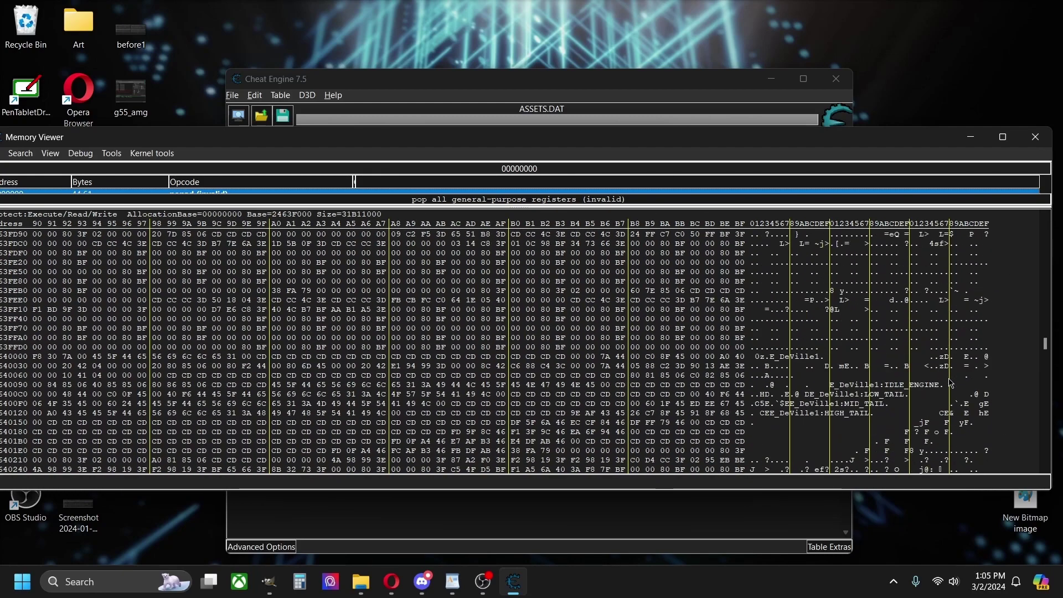
scroll(951, 383, up, 4)
scroll(951, 383, down, 4)
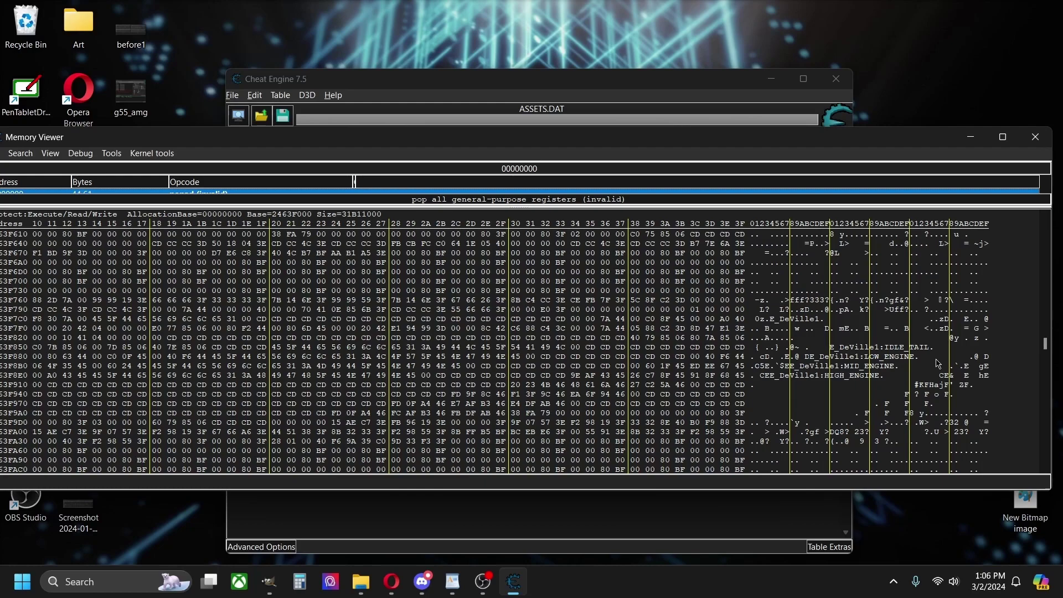
Examine the E_DeVille4 engine and tail sound entries and compare their layout with the E_DeVille1 entries
scroll(938, 363, up, 12)
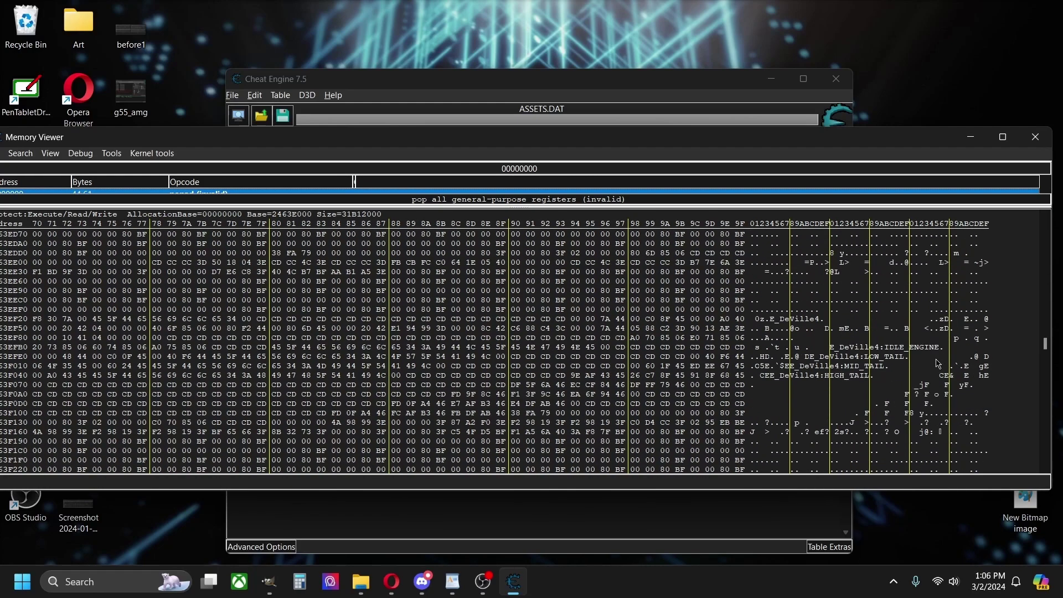
scroll(937, 364, up, 12)
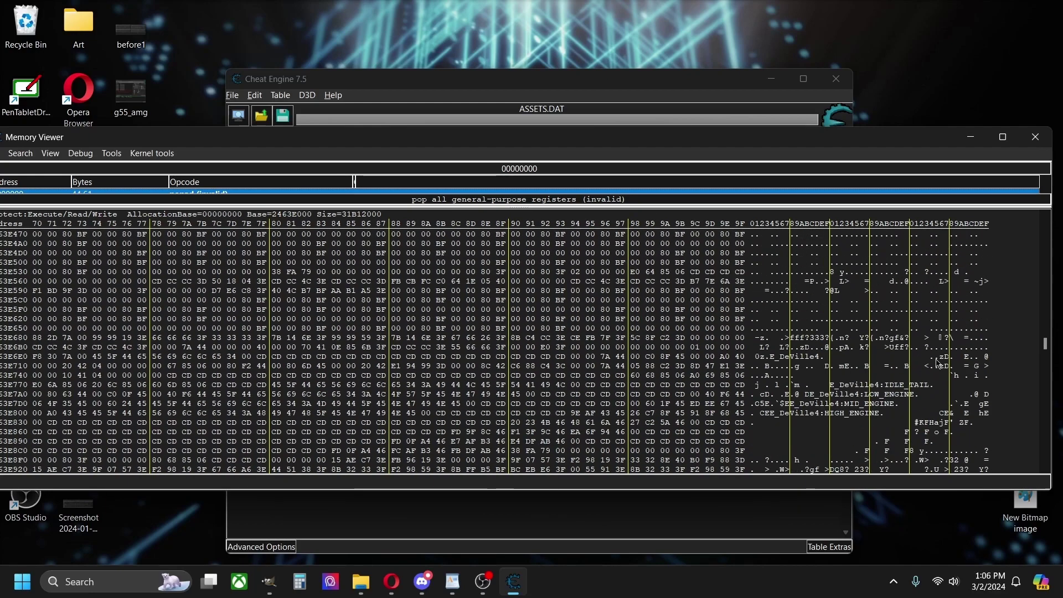
scroll(937, 363, down, 15)
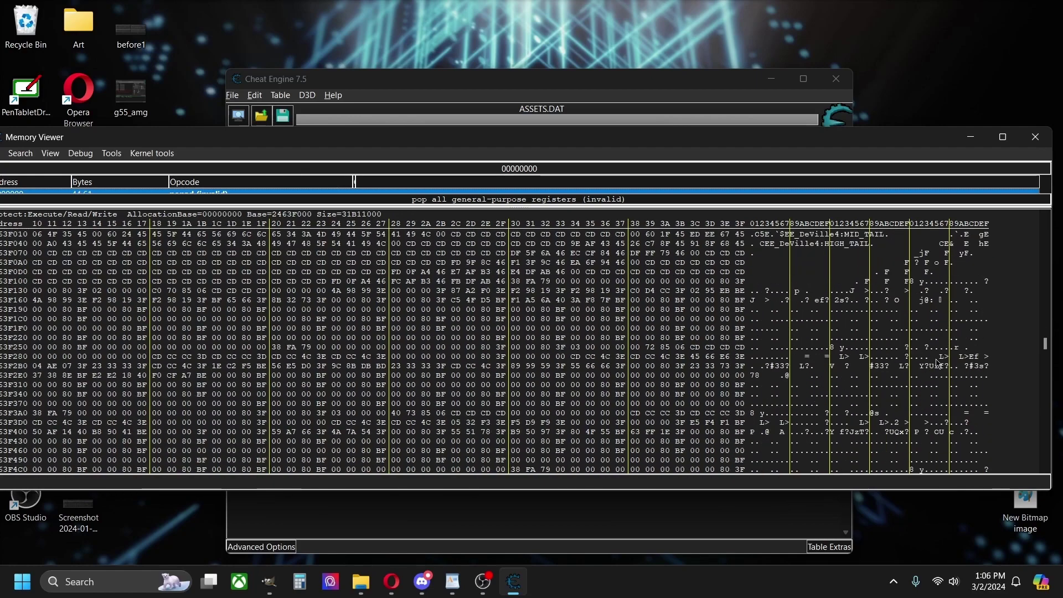
scroll(938, 363, up, 4)
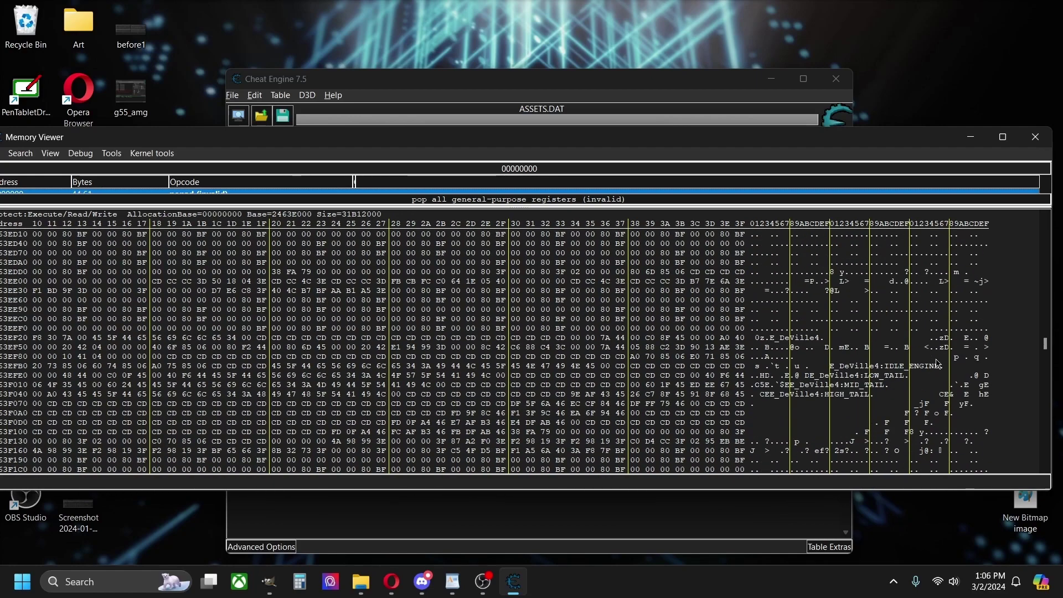
scroll(937, 363, down, 1)
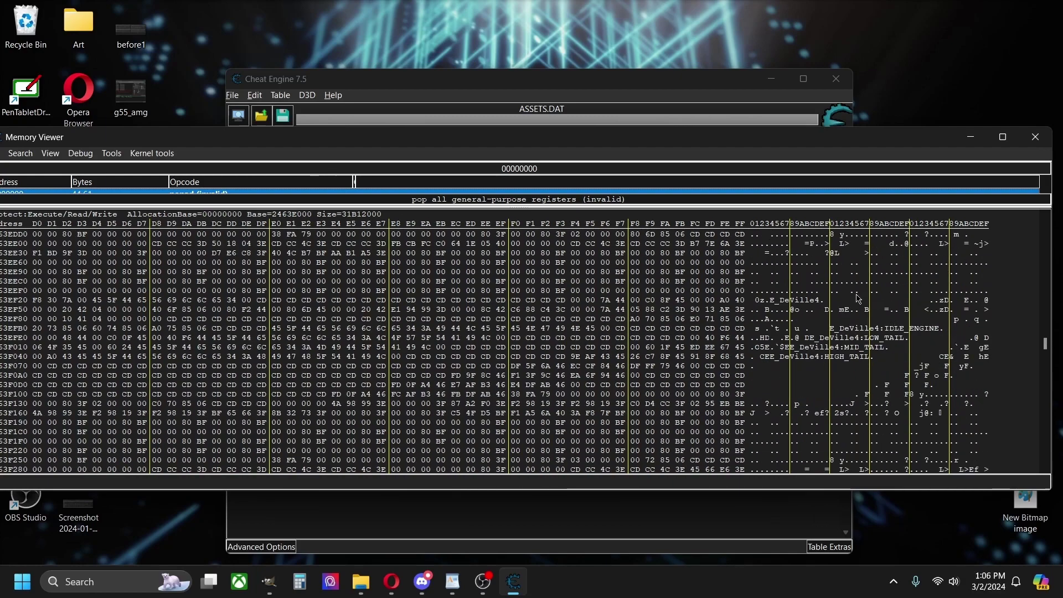
scroll(996, 332, down, 10)
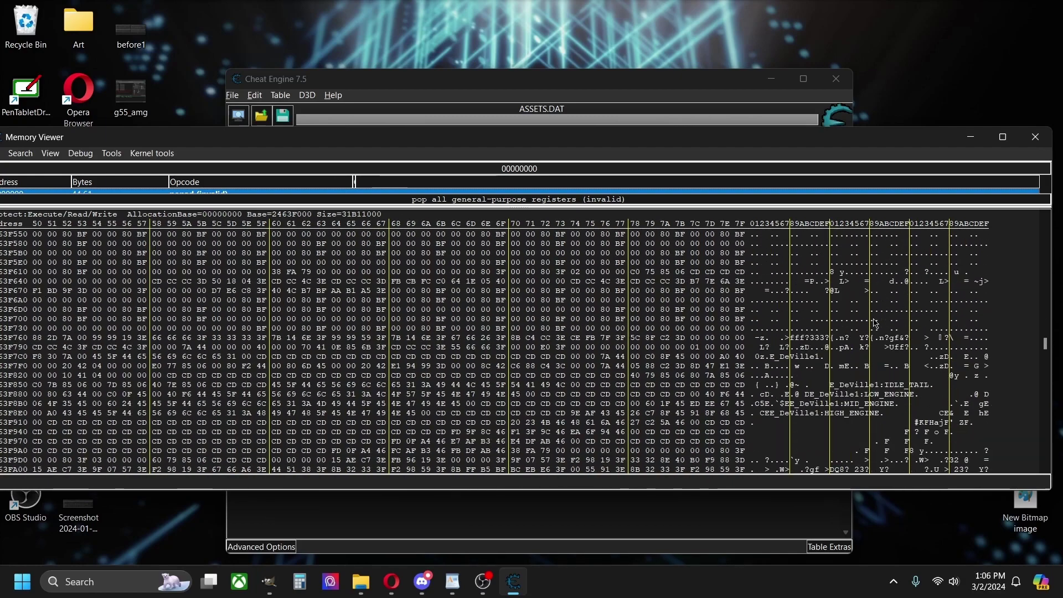
scroll(999, 364, up, 10)
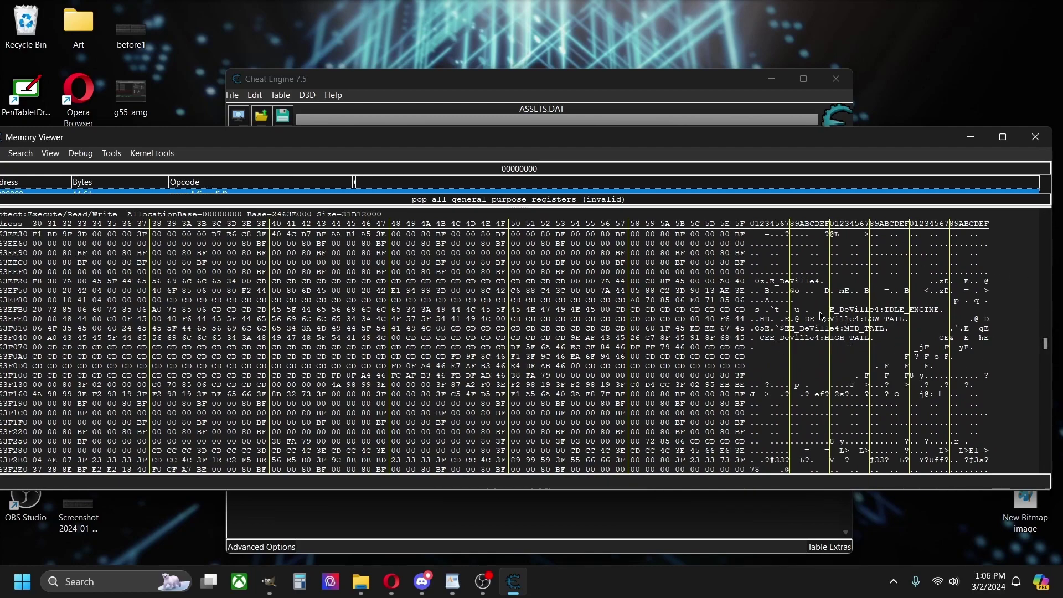
scroll(822, 317, up, 2)
scroll(822, 317, up, 10)
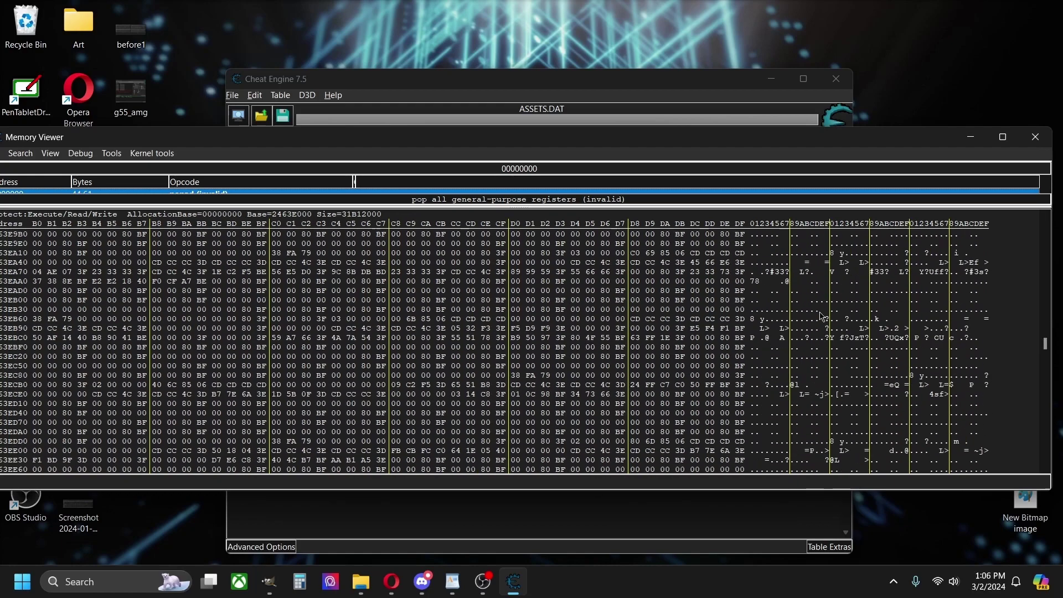
Trace the sound entries further back through E_DeVille3 and E_DeVille2 to the E_SuperHemi tail and engine entries
scroll(791, 326, up, 12)
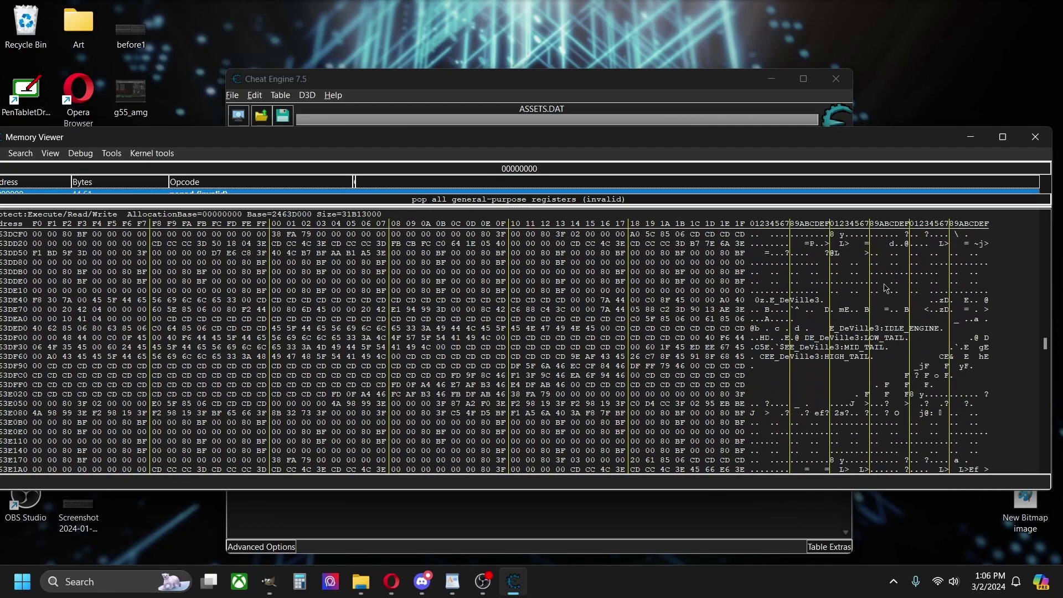
scroll(886, 289, up, 2)
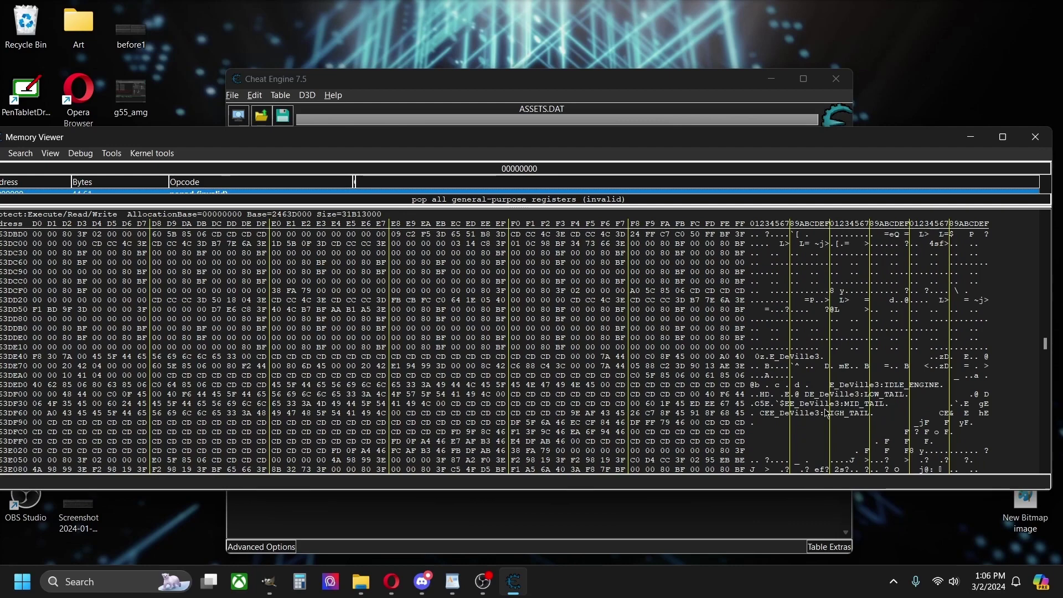
scroll(904, 329, up, 10)
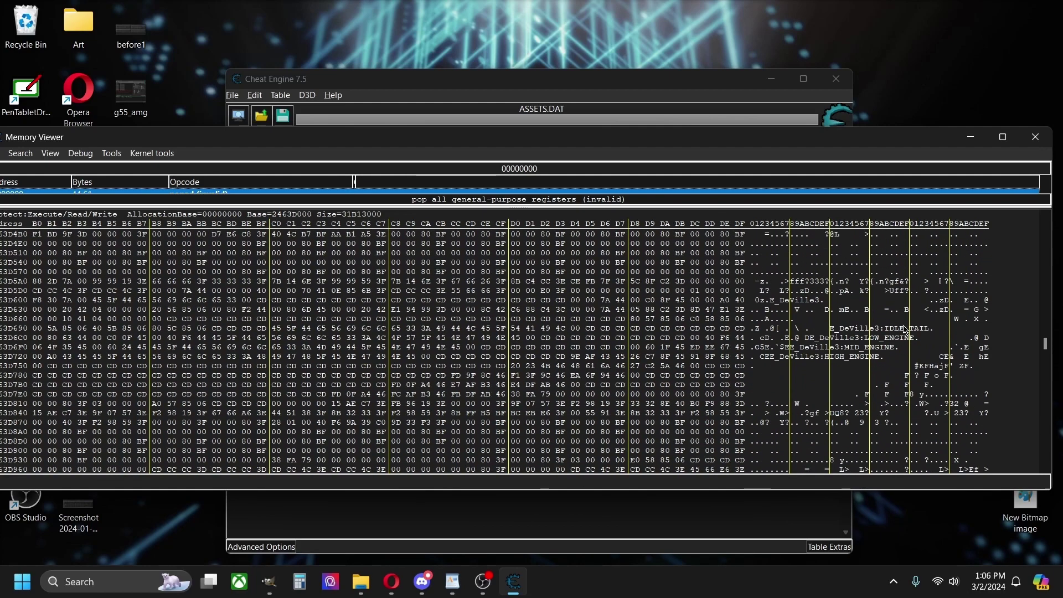
scroll(905, 329, up, 12)
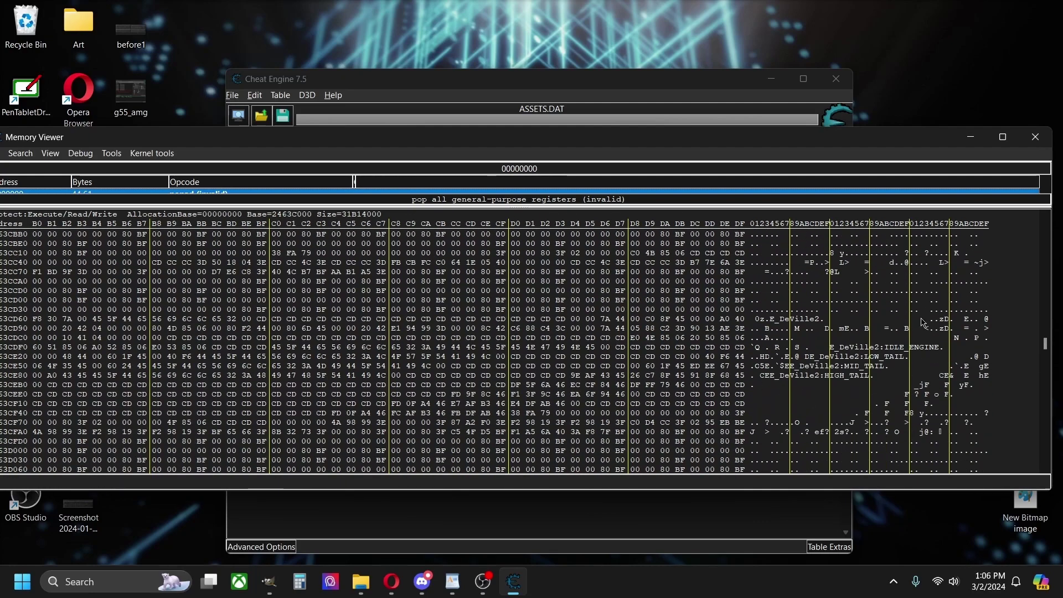
scroll(914, 326, up, 3)
scroll(923, 322, down, 1)
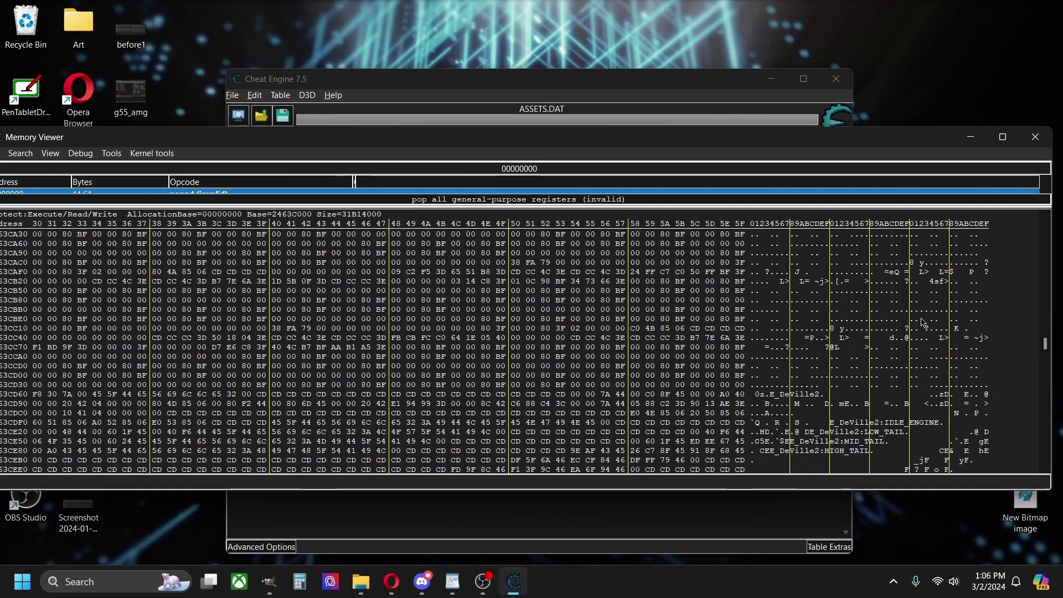
scroll(923, 323, up, 13)
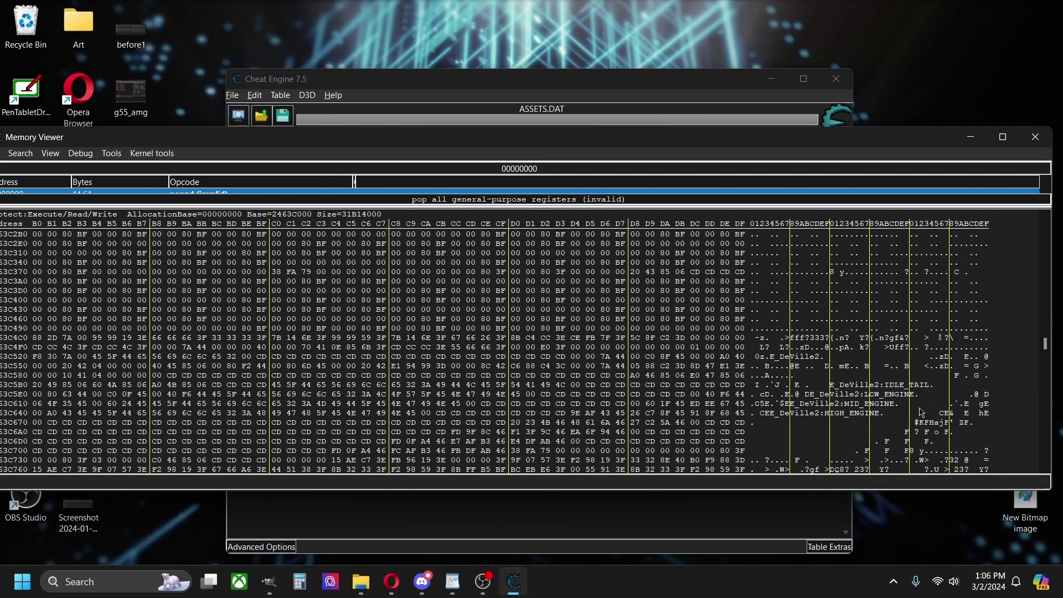
scroll(933, 371, up, 16)
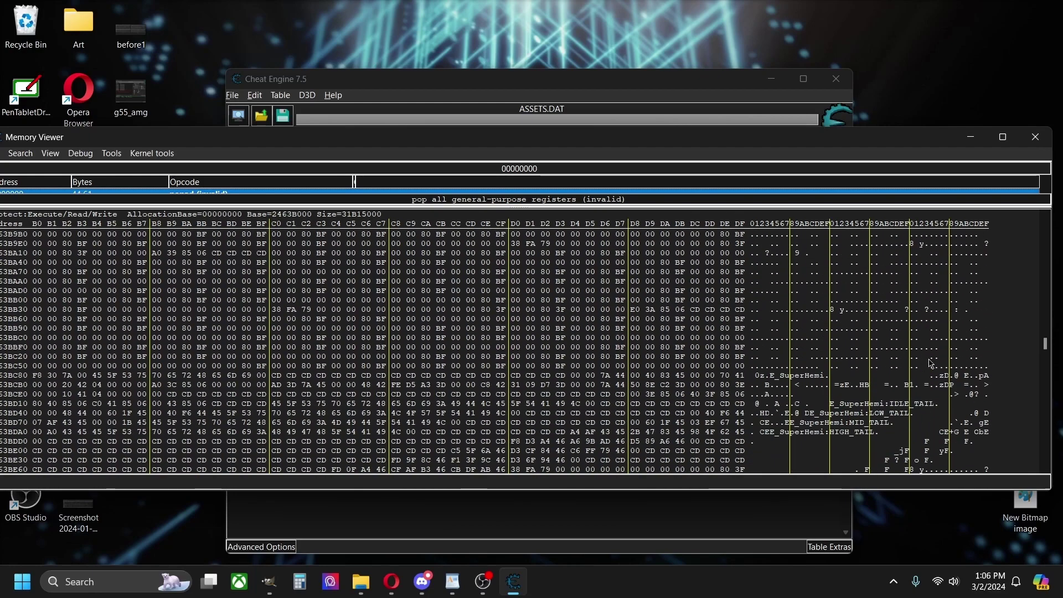
scroll(930, 364, up, 12)
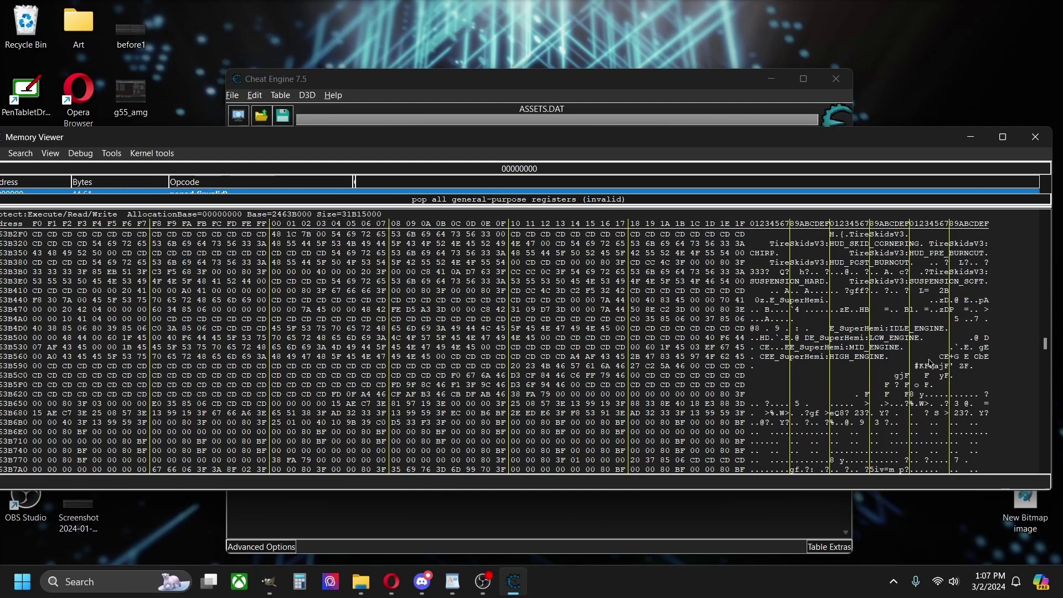
Add the vp_d_superhemi_01_base matches at 24640C80 and 4DD07830 to the address list and close the Memory Viewer
click(668, 528)
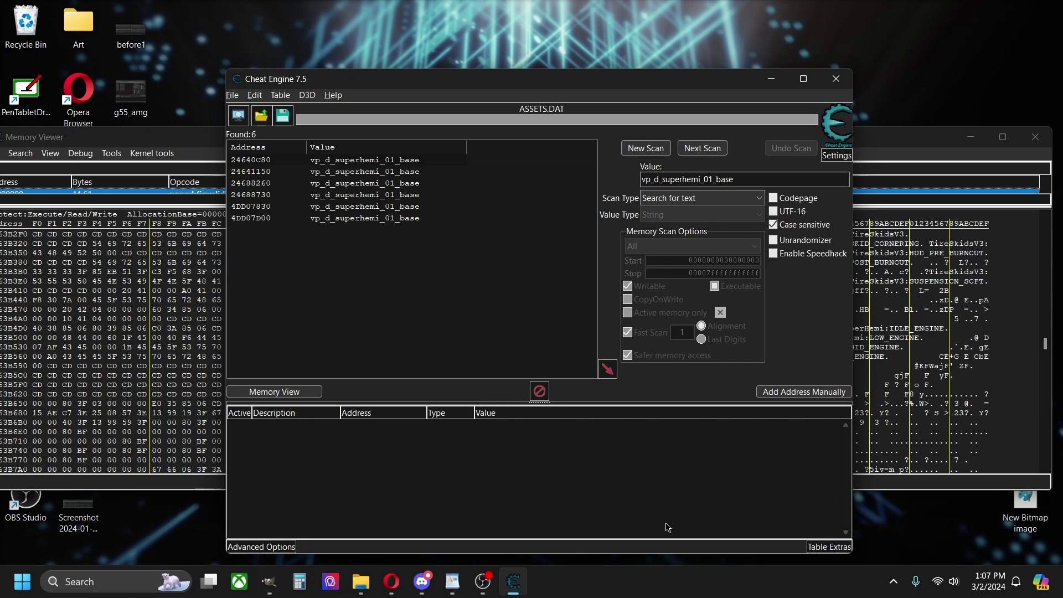
drag(663, 179, 700, 180)
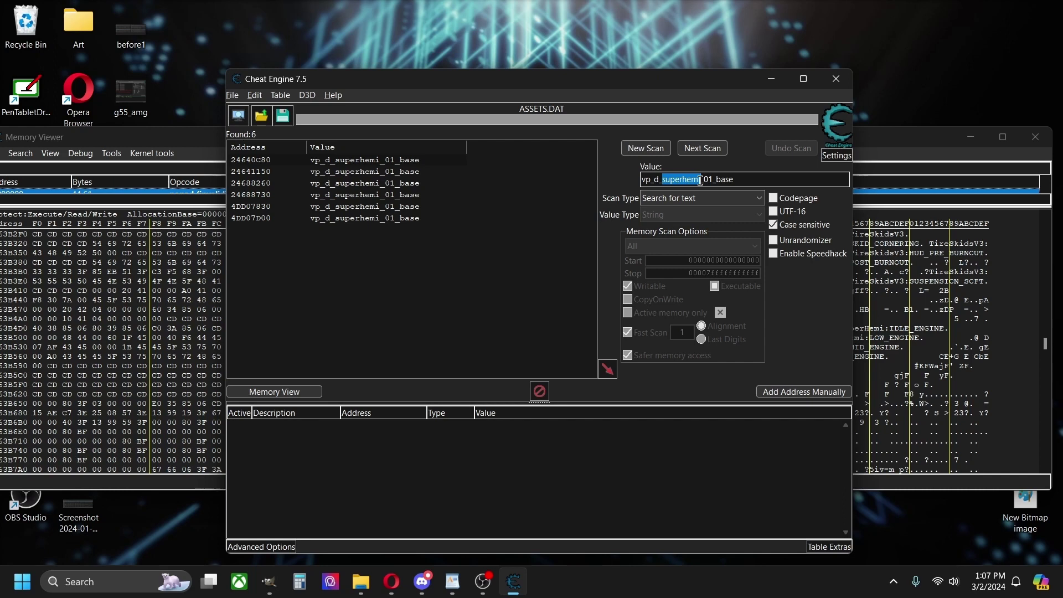
click(378, 165)
double_click(378, 165)
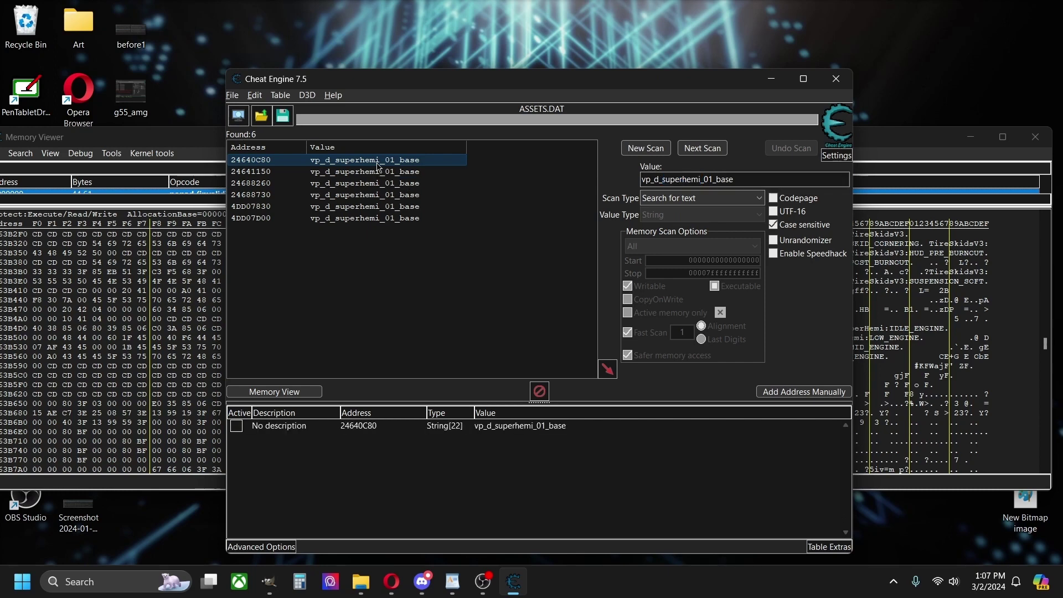
double_click(381, 211)
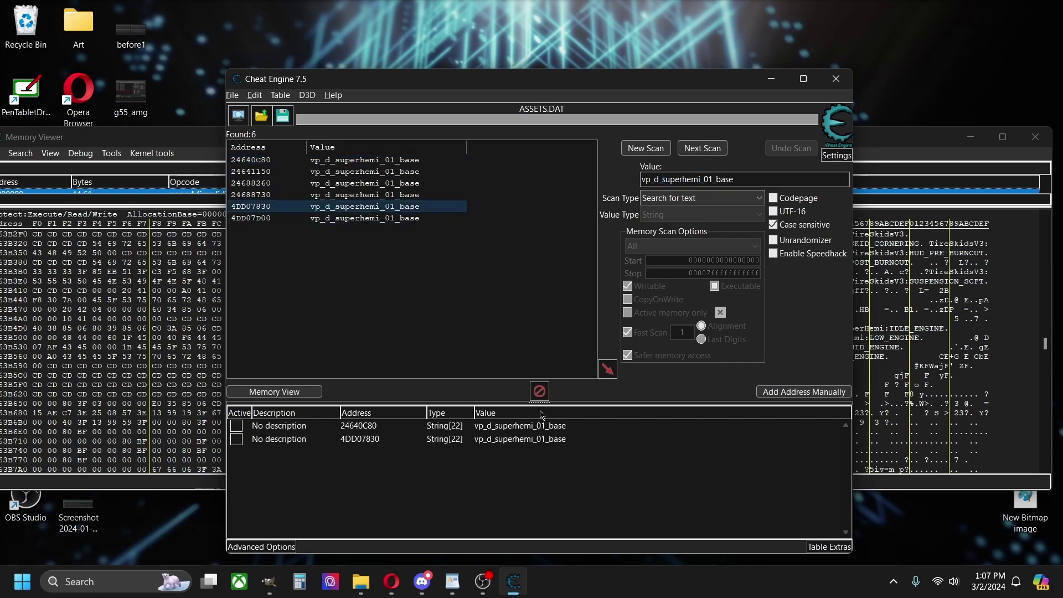
click(511, 440)
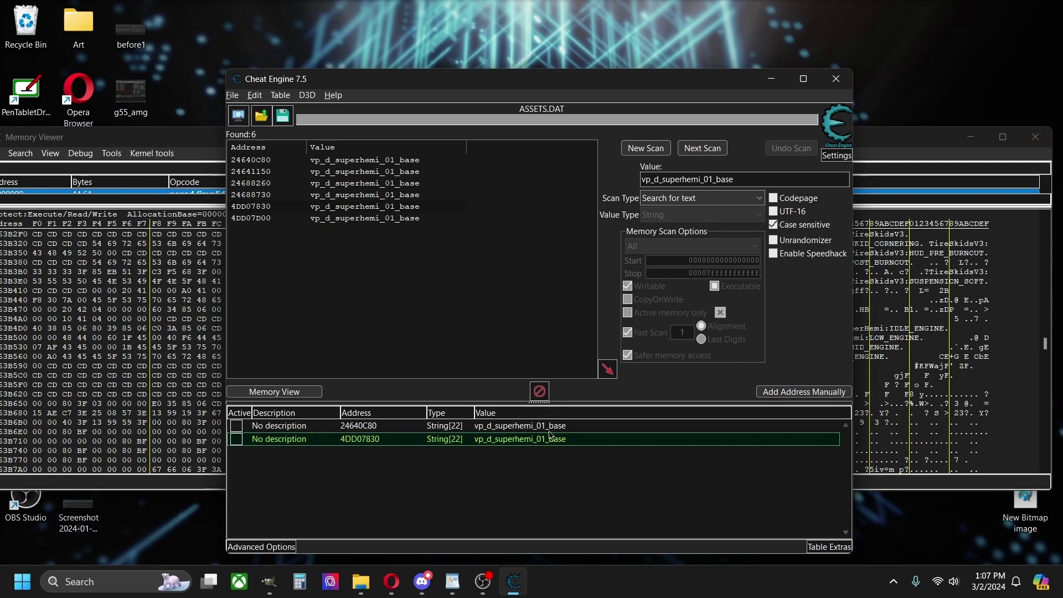
click(1041, 142)
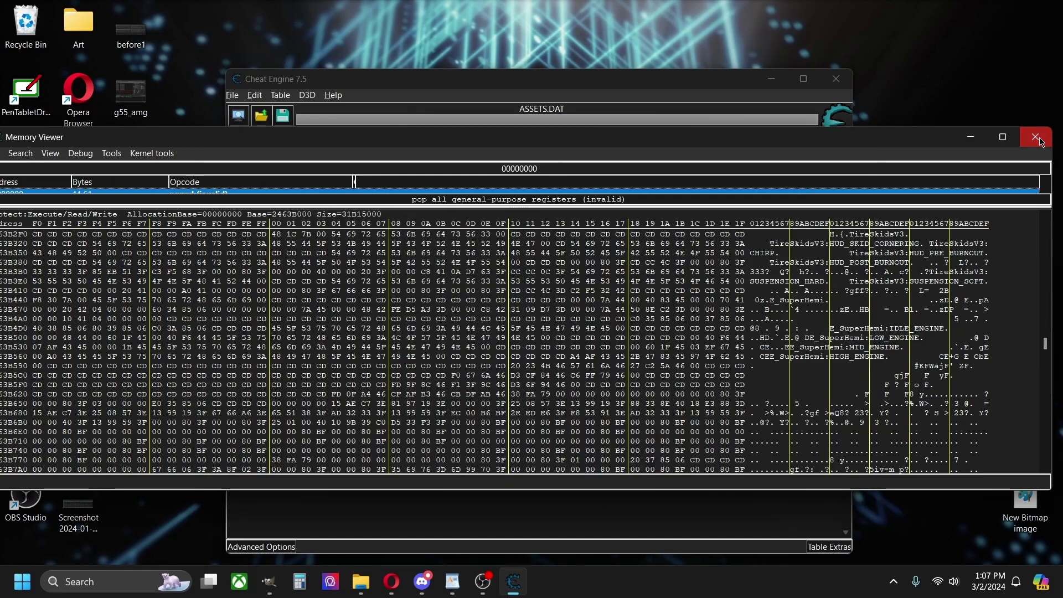
Change the search text to vp_d_magnum_05_base and run a new scan for it
drag(664, 183, 709, 186)
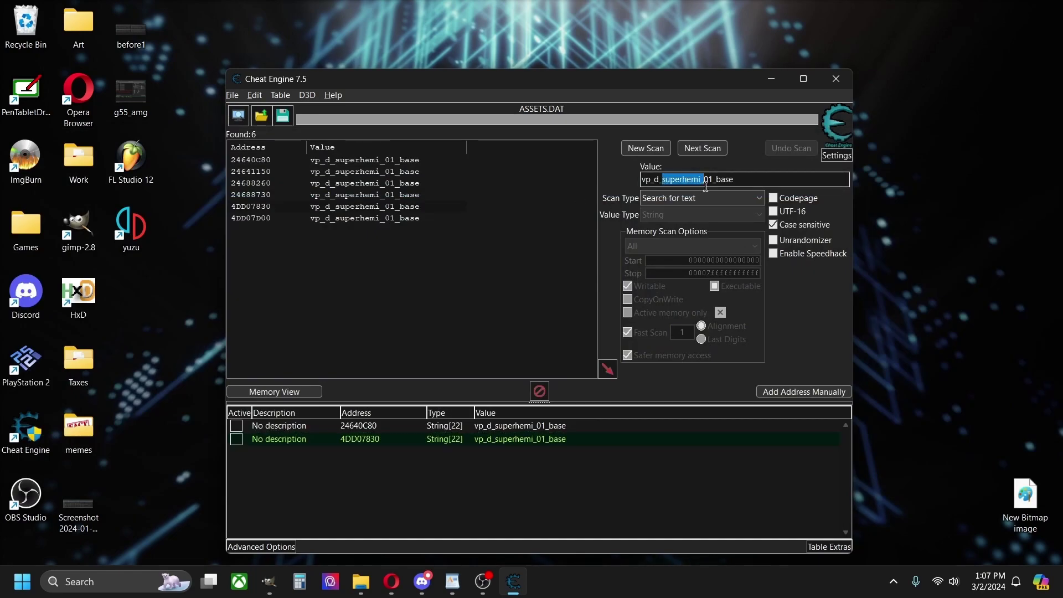
key(BackSpace)
key(BackSpace)
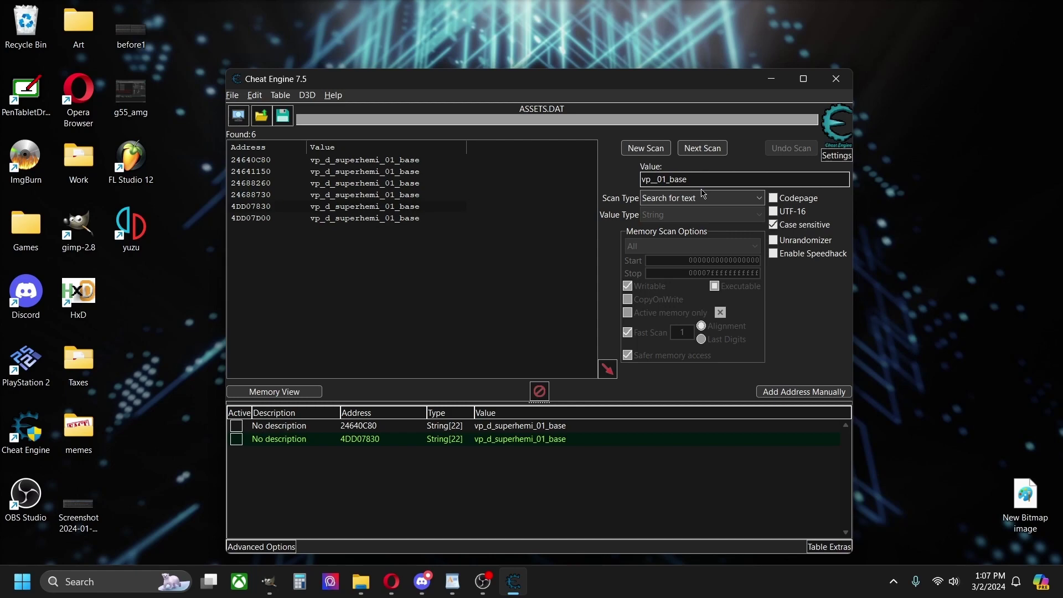
text(ma)
key(BackSpace)
key(BackSpace)
text(d_ma)
text(gu)
text(um)
key(Right)
key(Right)
key(Right)
key(BackSpace)
text(5)
click(646, 154)
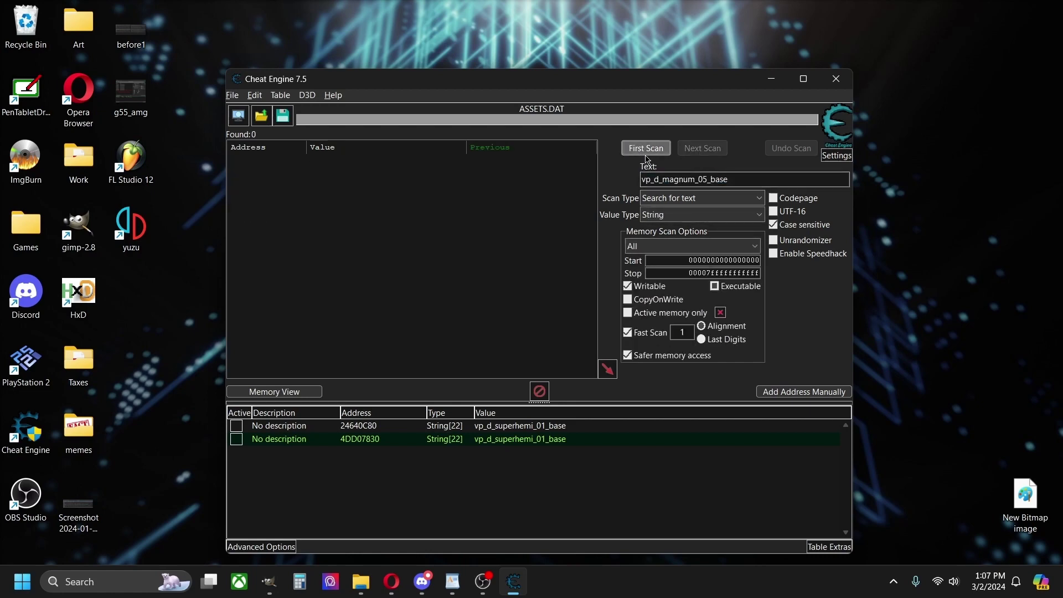
click(645, 155)
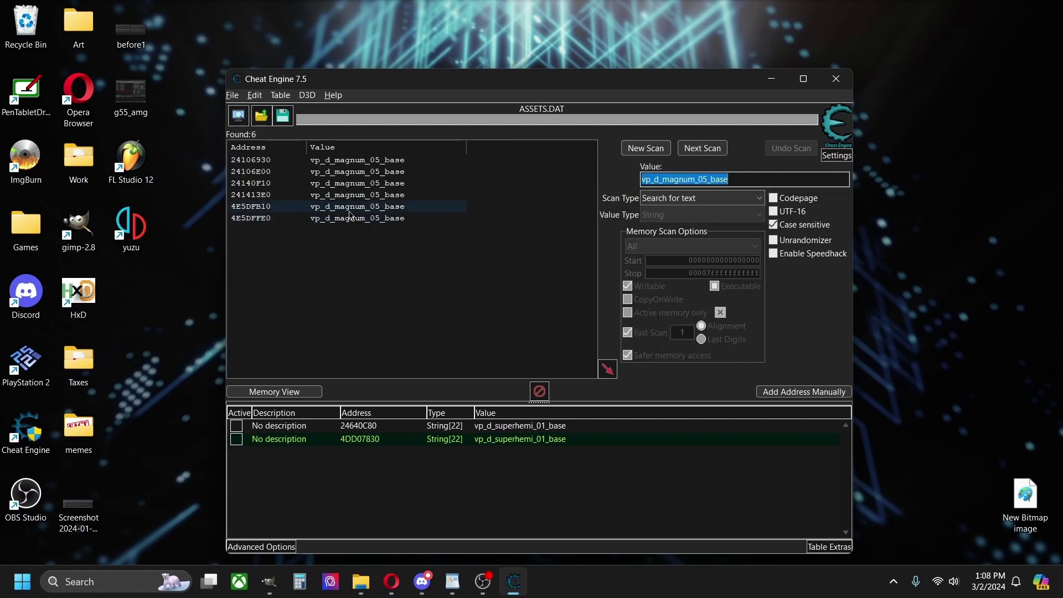
Browse the memory region of the vp_d_magnum_05_base match at 24106930 and align the E_Magnum2 tail sound entries with the row start
click(341, 166)
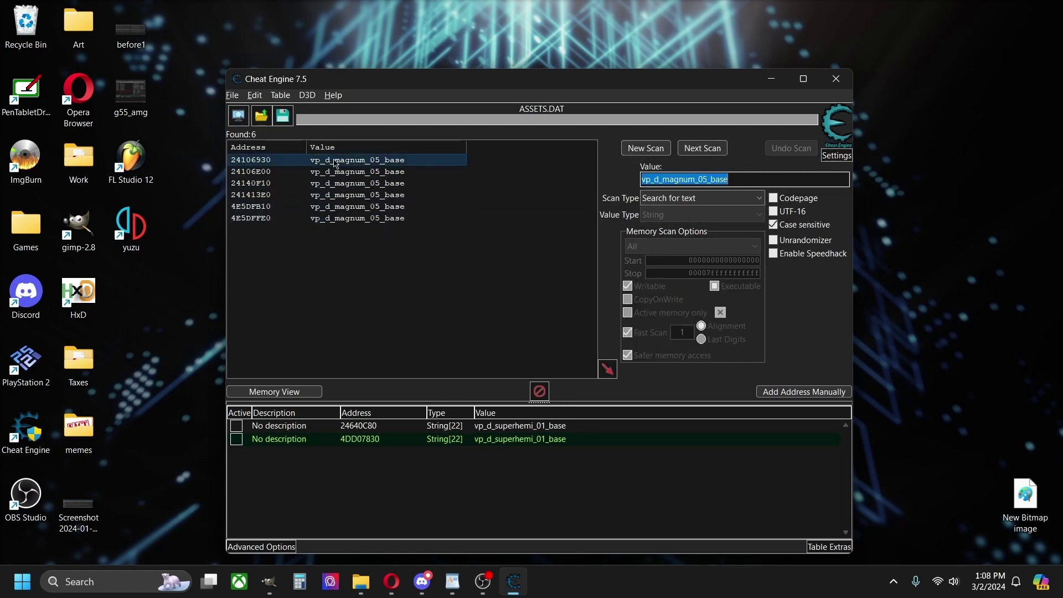
right_click(341, 167)
click(379, 208)
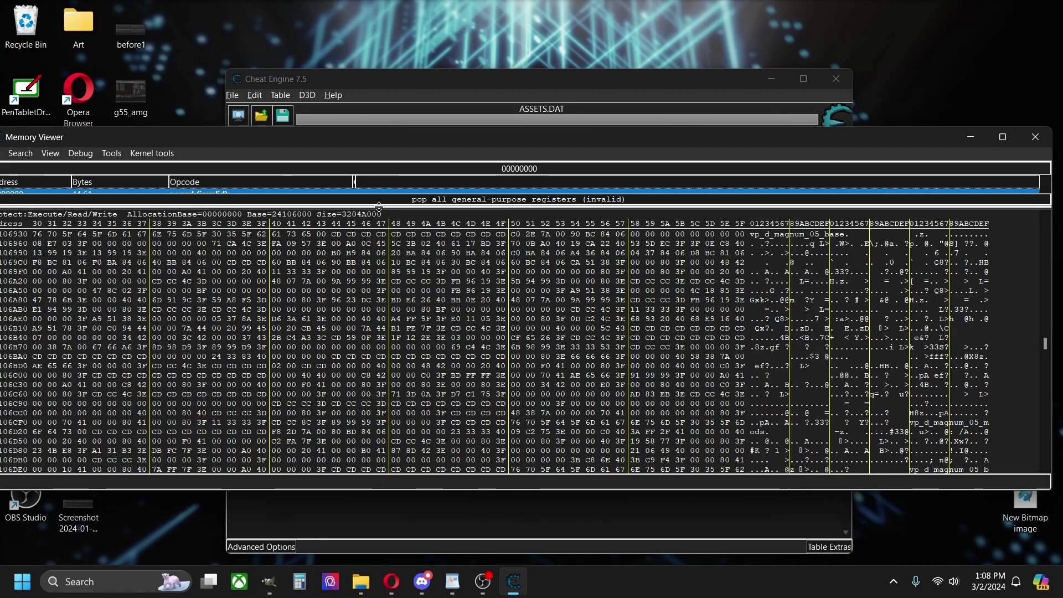
scroll(747, 404, up, 15)
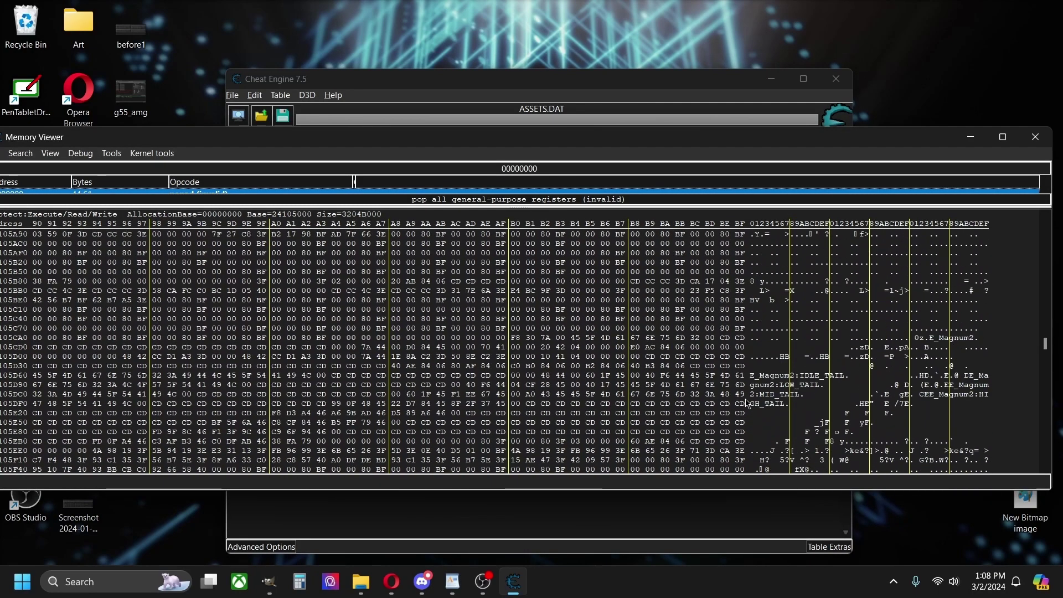
key(Right)
key(Right)
key(Right)
key(Right)
key(Right)
key(Right)
key(Right)
key(Right)
key(Right)
key(Right)
key(Right)
key(Right)
key(Right)
key(Right)
key(Right)
key(Right)
key(Right)
key(Right)
key(Right)
key(Right)
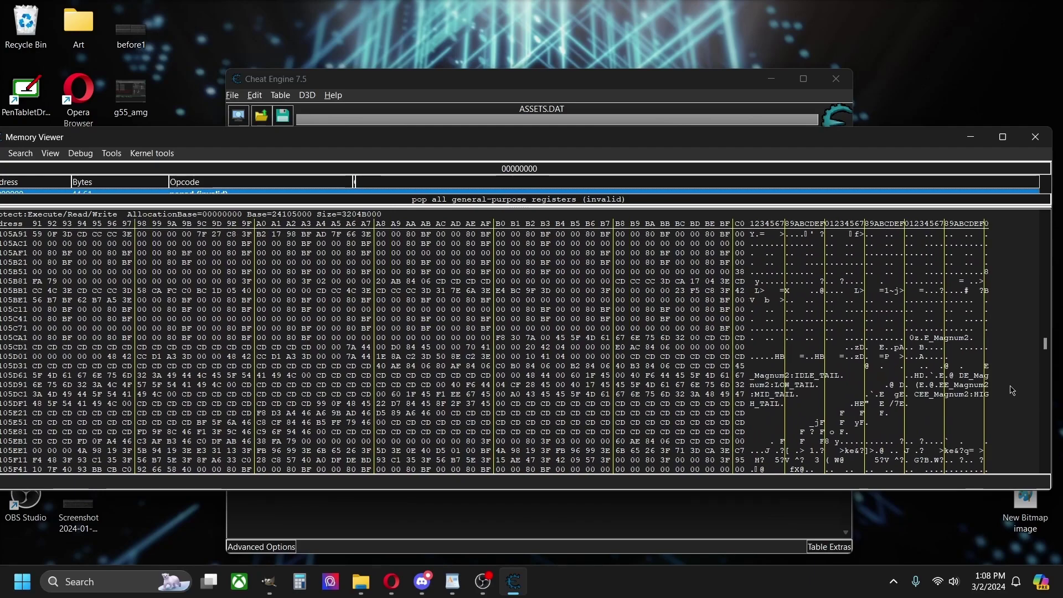
key(Right)
key(Right)
key(Right)
key(Right)
key(Right)
key(Right)
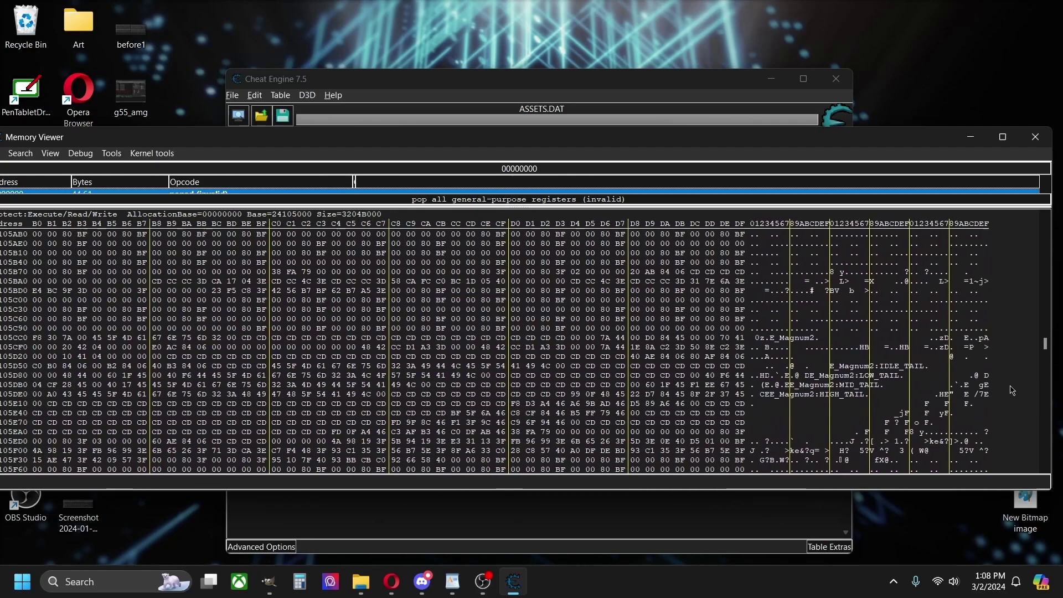
Trace the sound entries back through E_Magnum3, E_Magnum2 and E_Magnum1 to the E_Magnum engine entries, and close the Memory Viewer
scroll(1012, 391, up, 4)
scroll(1012, 391, up, 20)
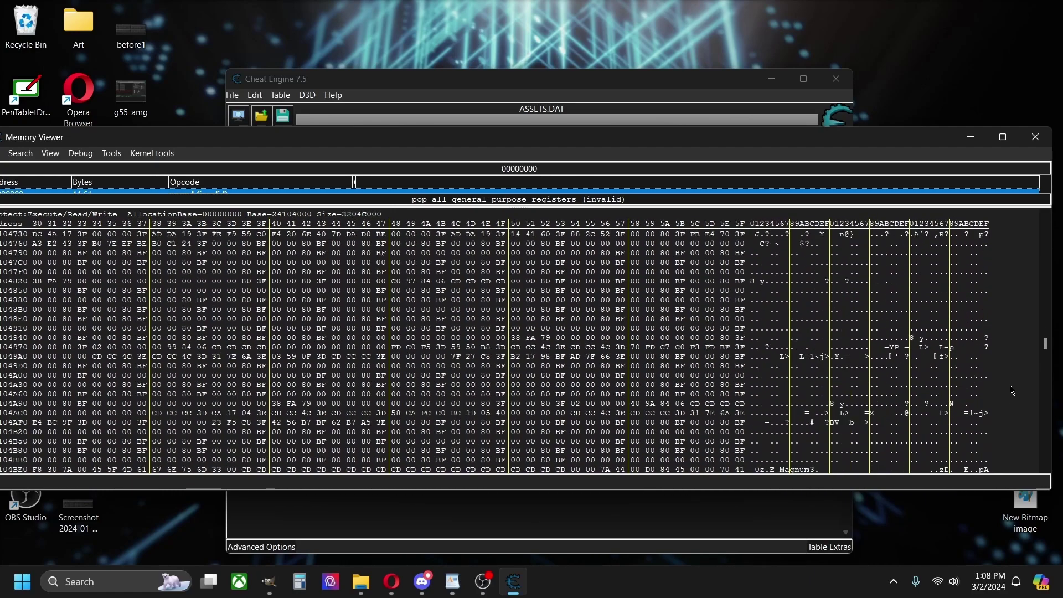
scroll(1012, 392, up, 20)
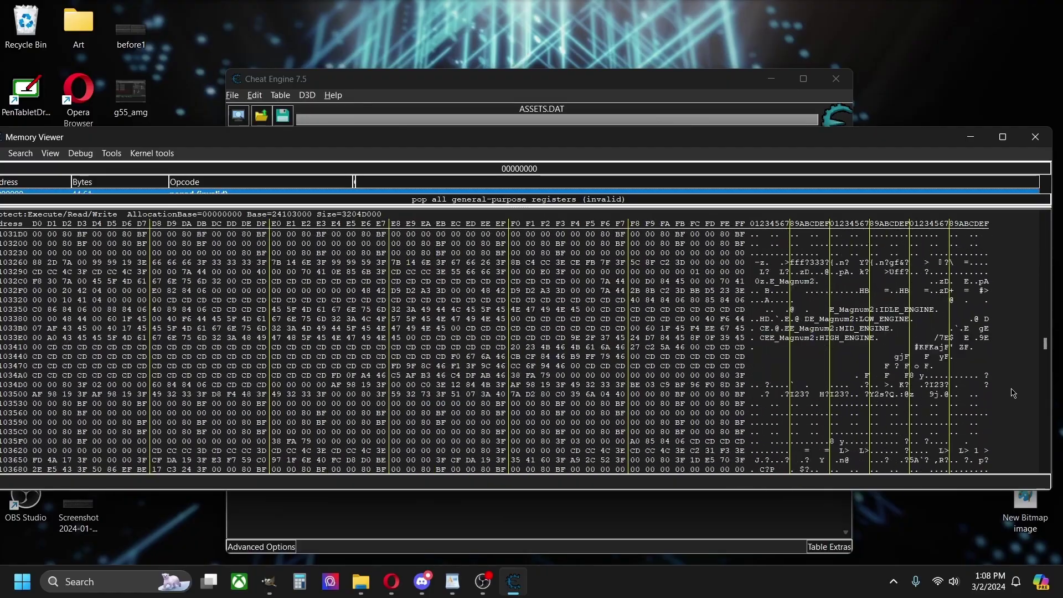
scroll(1013, 392, up, 20)
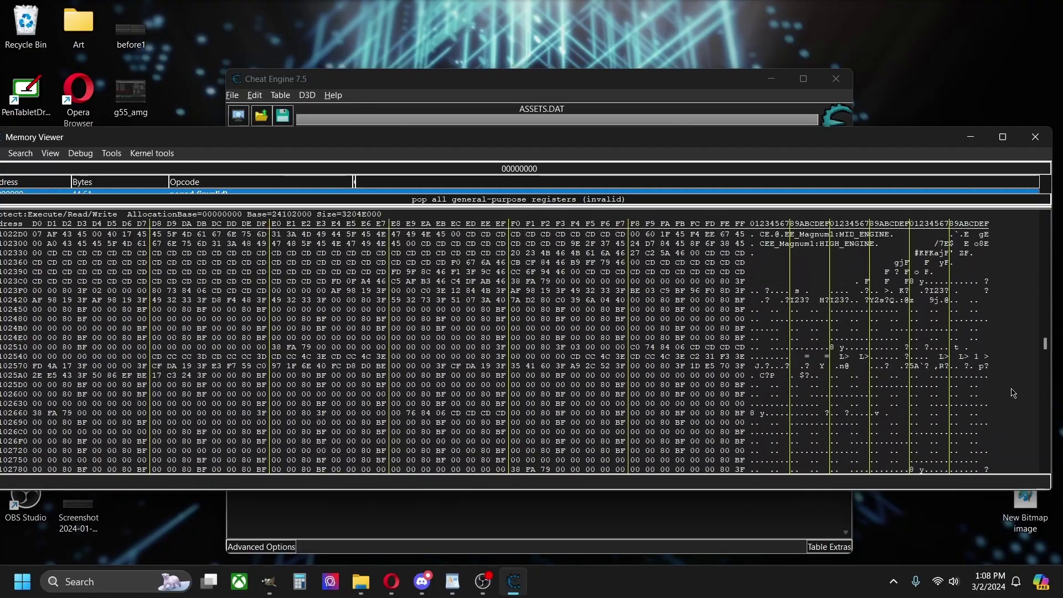
scroll(1012, 393, up, 7)
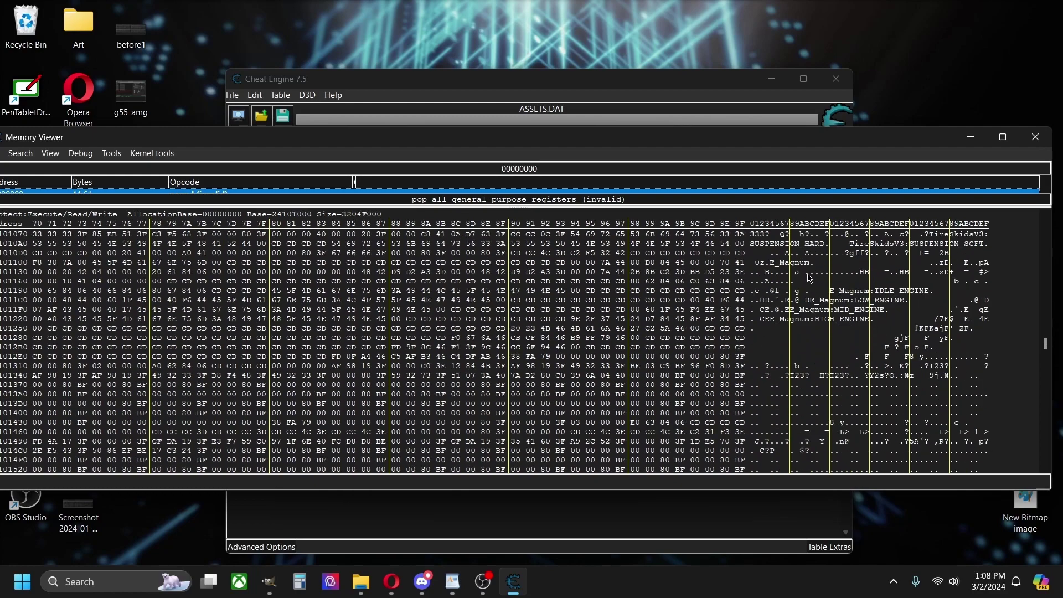
scroll(844, 314, down, 1)
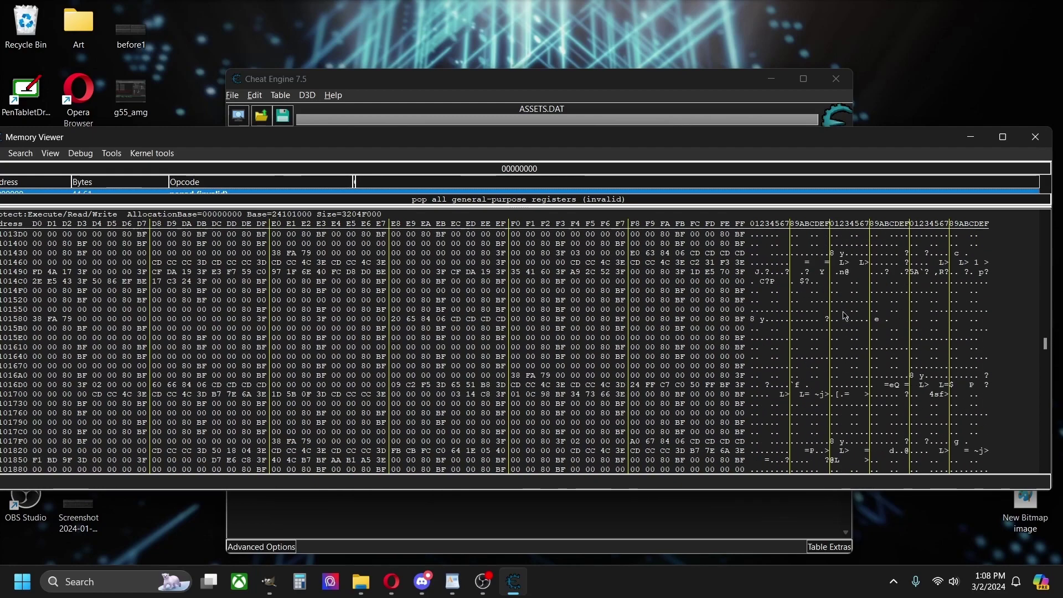
scroll(844, 315, up, 3)
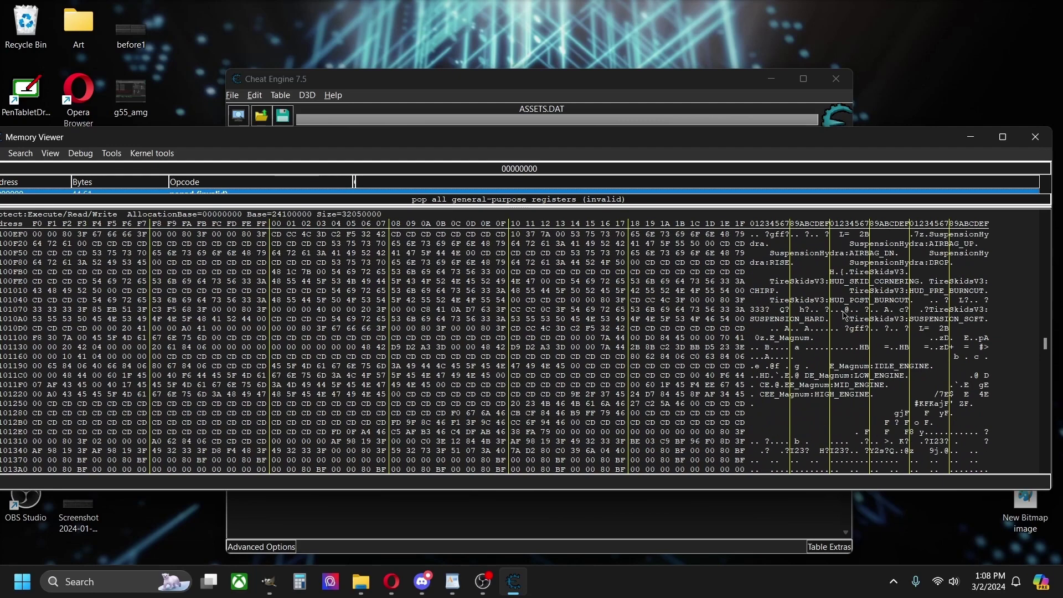
scroll(844, 314, down, 1)
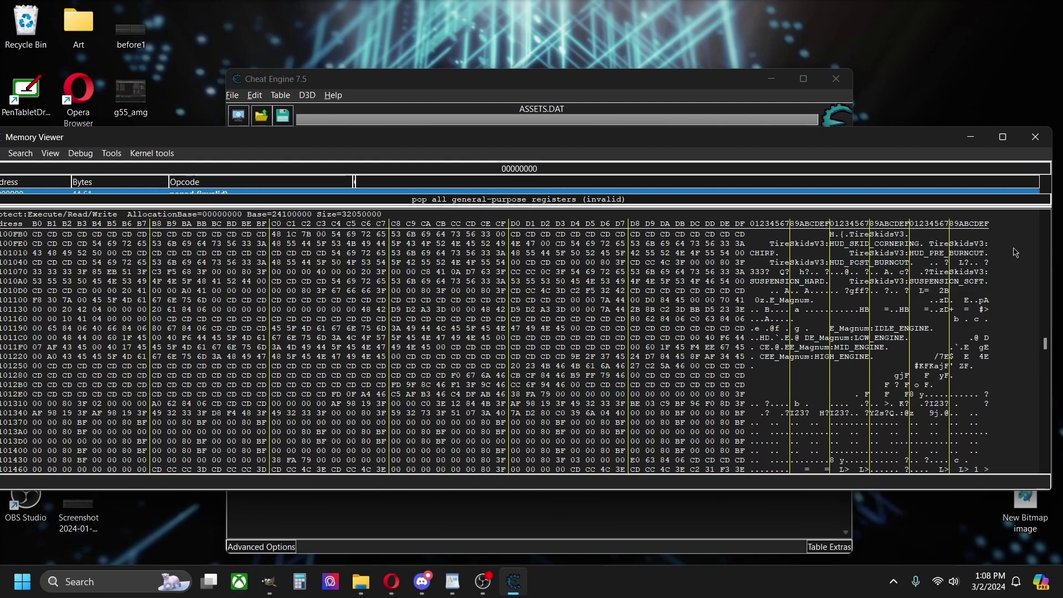
click(1034, 139)
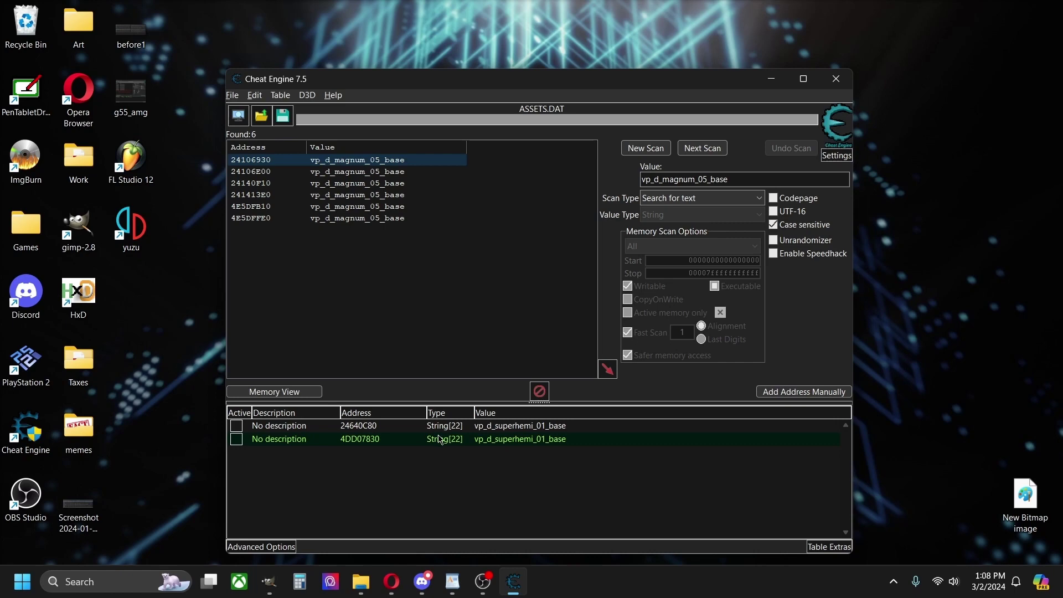
Copy the address of the 24106930 match and browse the memory region of the vp_d_superhemi_01_base record at 24640C80
right_click(340, 165)
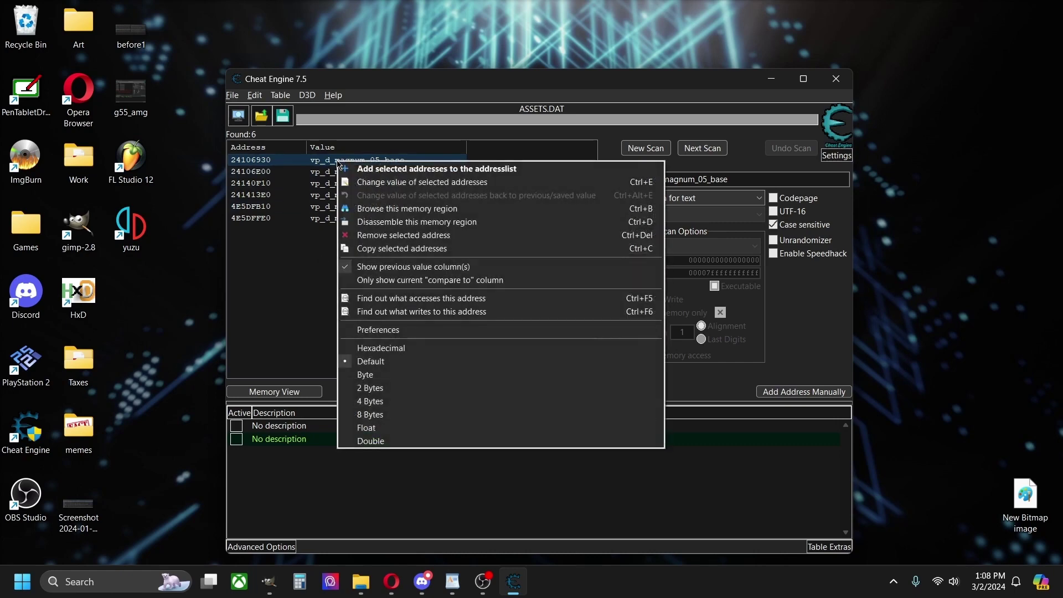
click(410, 257)
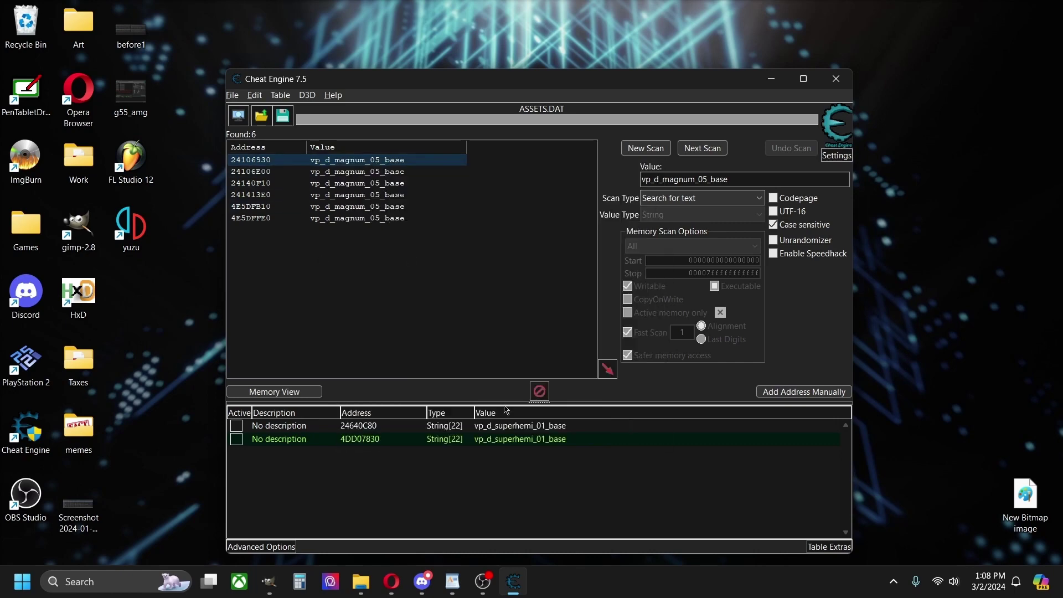
click(507, 427)
right_click(507, 428)
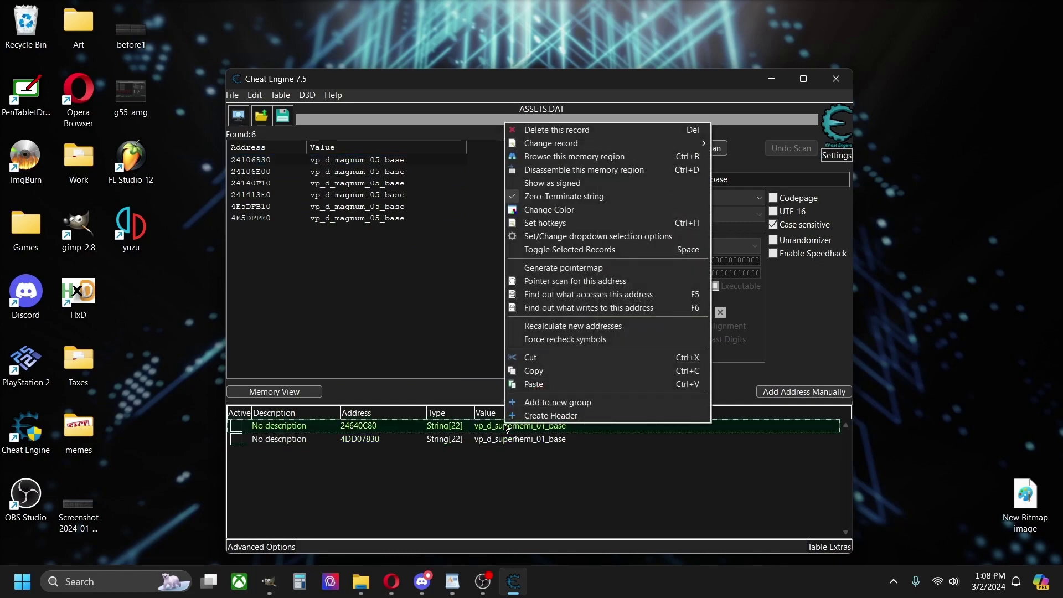
click(576, 157)
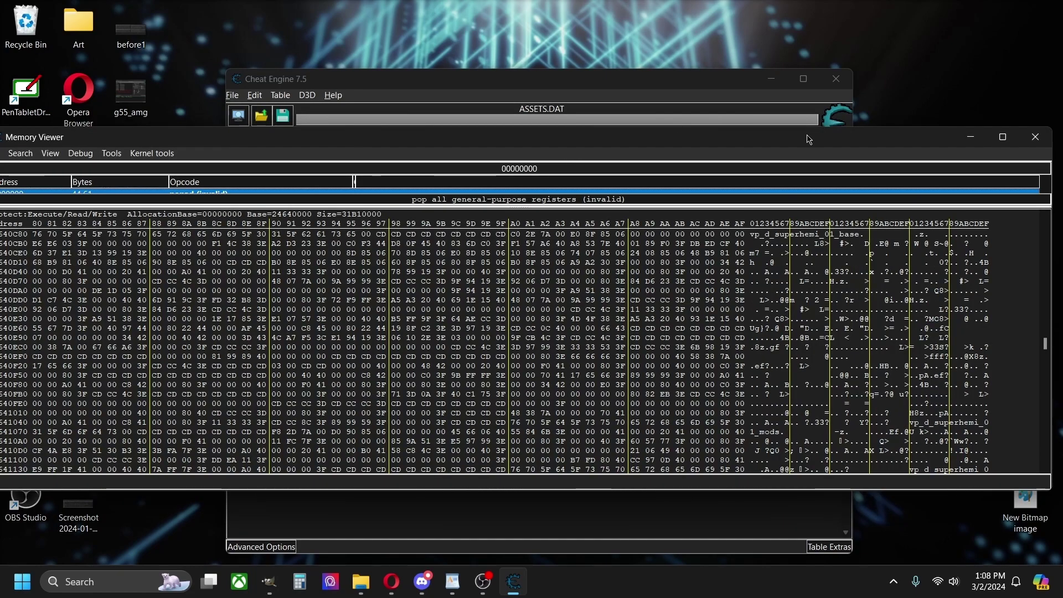
Open a second Memory Viewer window and arrange it above the first one for side-by-side comparison
drag(783, 130, 832, 279)
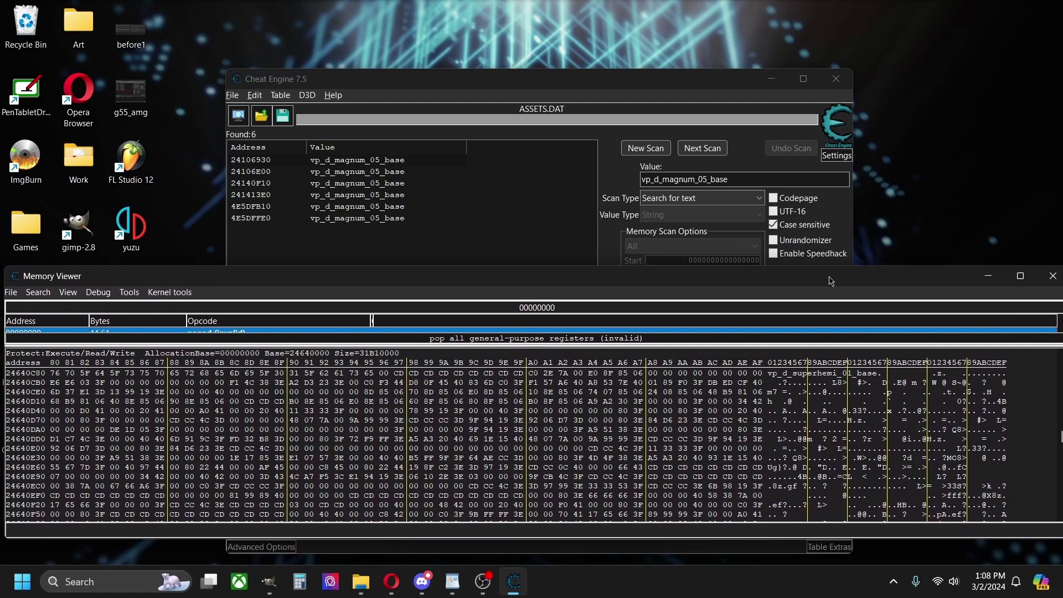
click(11, 292)
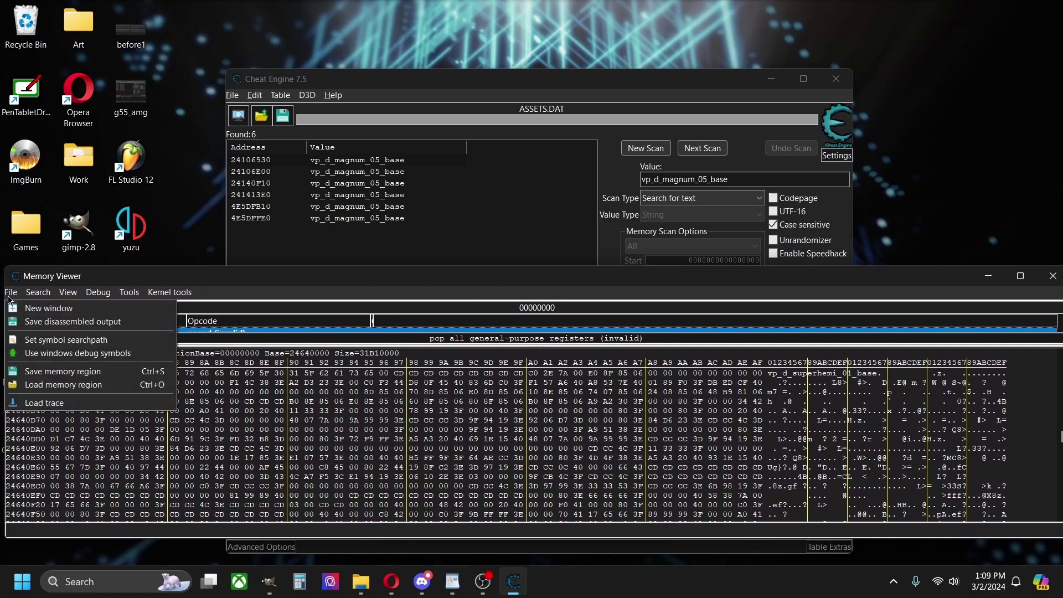
click(24, 308)
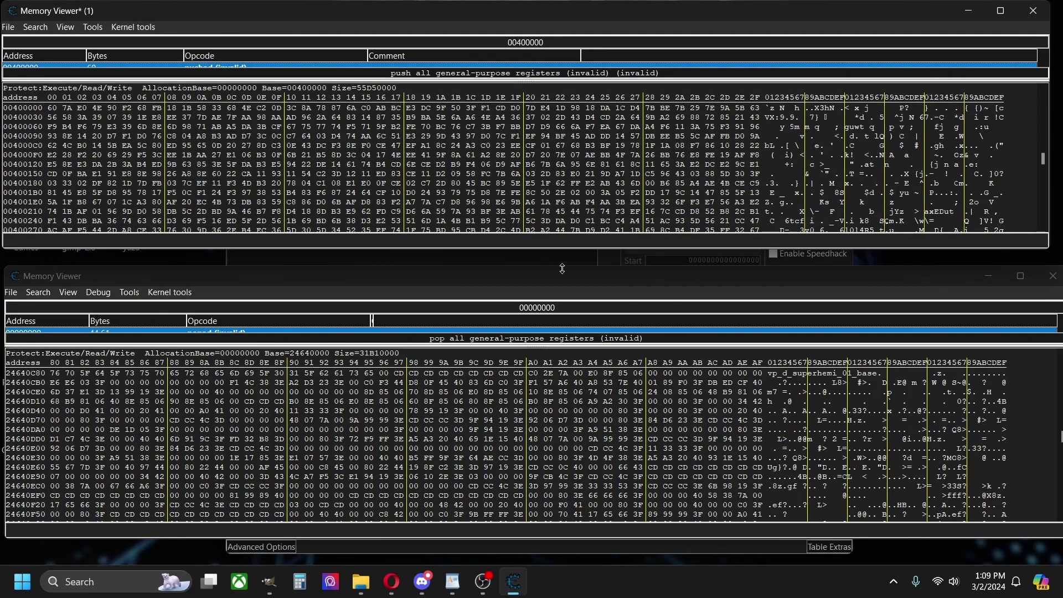
drag(562, 268, 562, 286)
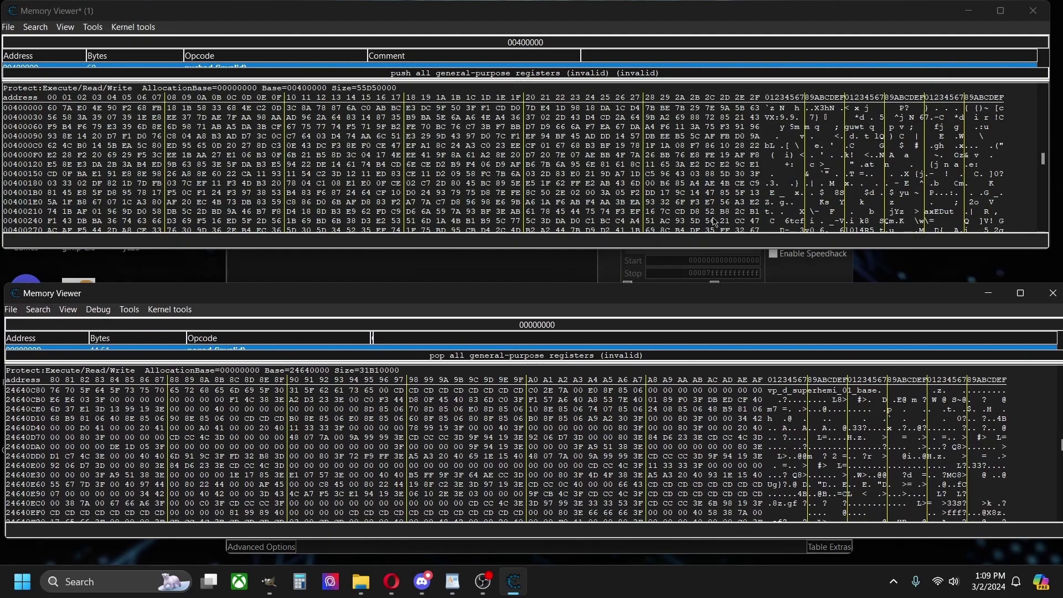
drag(690, 252, 685, 265)
Go to the copied address 24106930 in the new Memory Viewer to show the vp_d_magnum_05_base data
right_click(1024, 192)
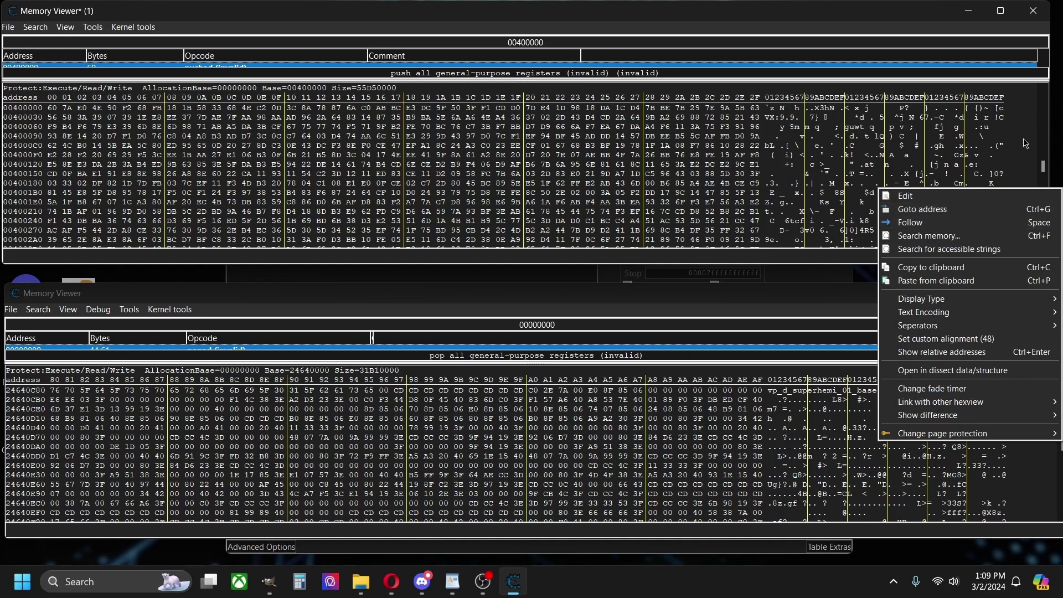
click(969, 214)
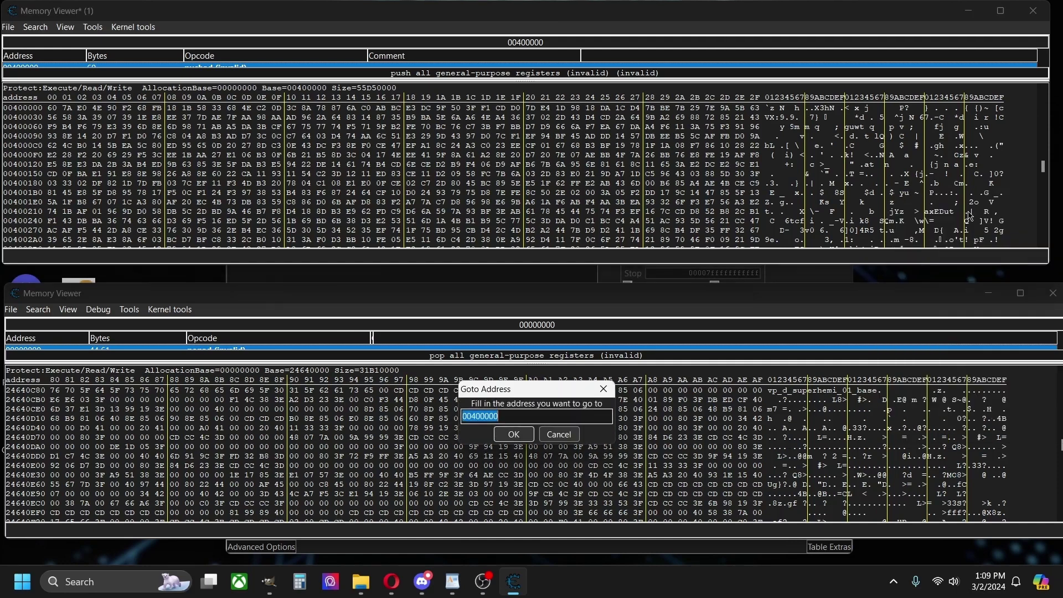
key(ctrl+v)
click(513, 435)
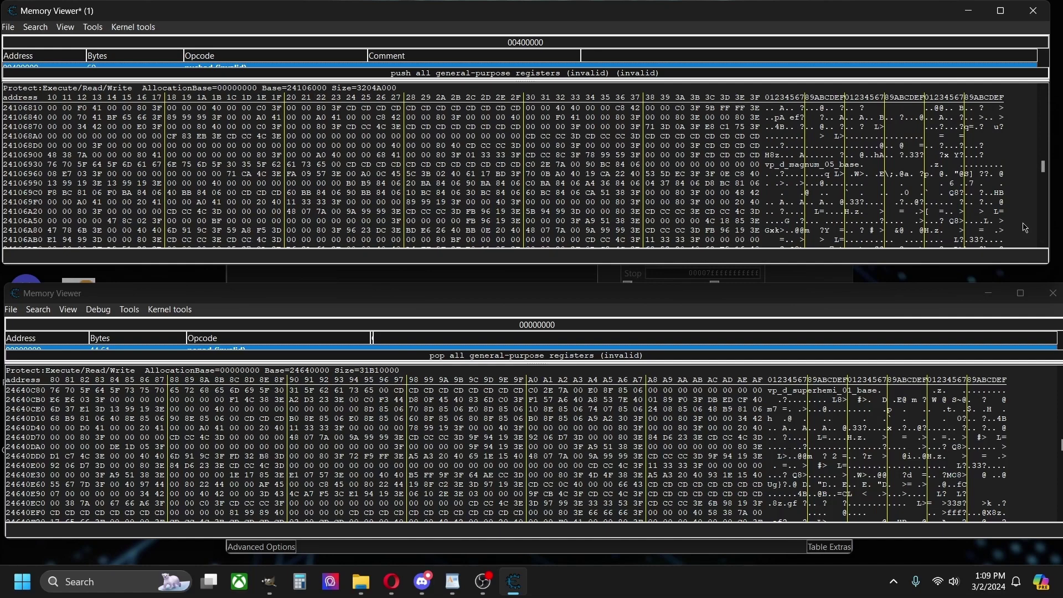
scroll(1024, 227, up, 2)
right_click(1025, 227)
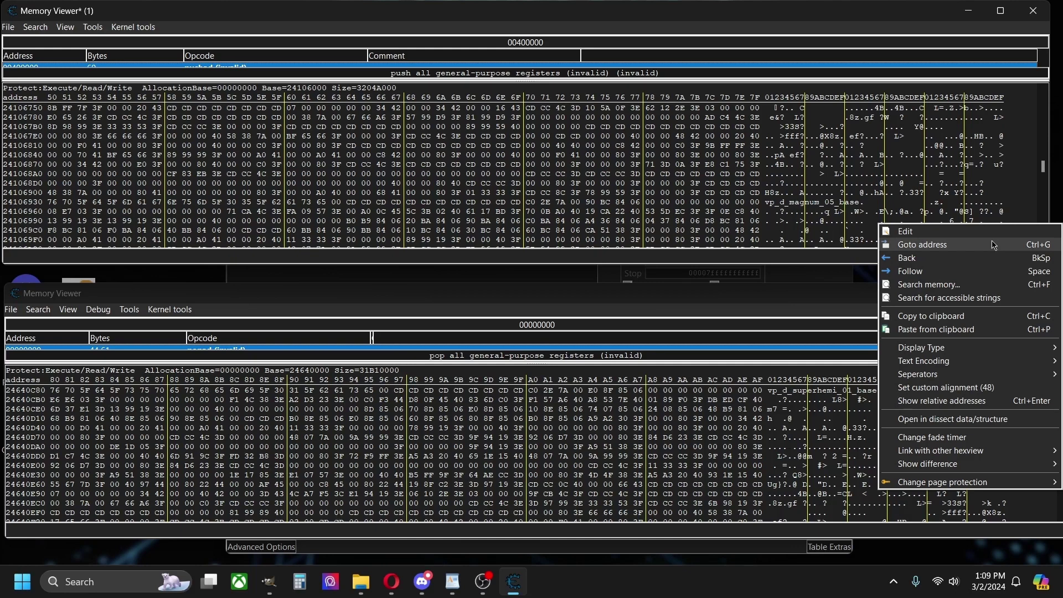
click(1032, 175)
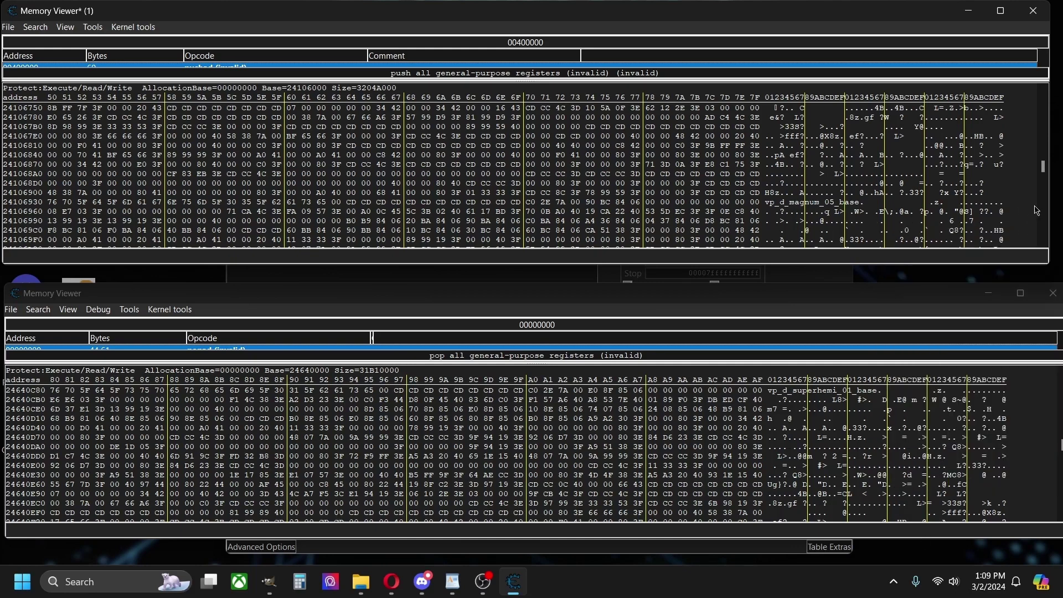
Locate the E_Magnum2 tail sound entries in the upper Memory Viewer and align their header with the start of the row
scroll(1024, 187, up, 10)
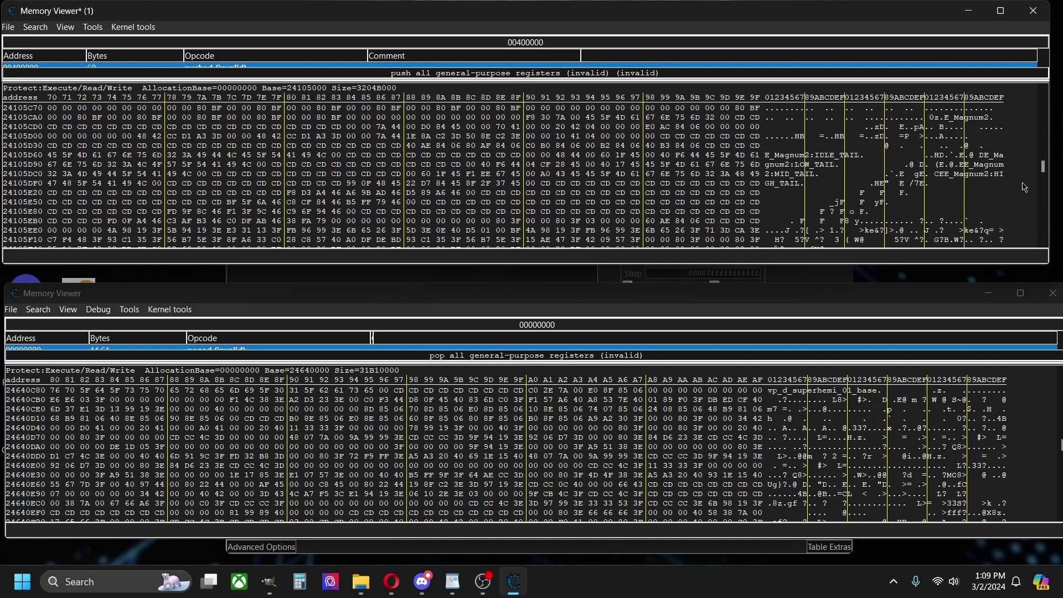
key(Left)
key(Left)
key(Left)
key(Left)
key(Left)
key(Left)
key(Left)
key(Left)
key(Left)
key(Left)
key(Left)
key(Left)
key(Left)
key(Left)
key(Left)
key(Left)
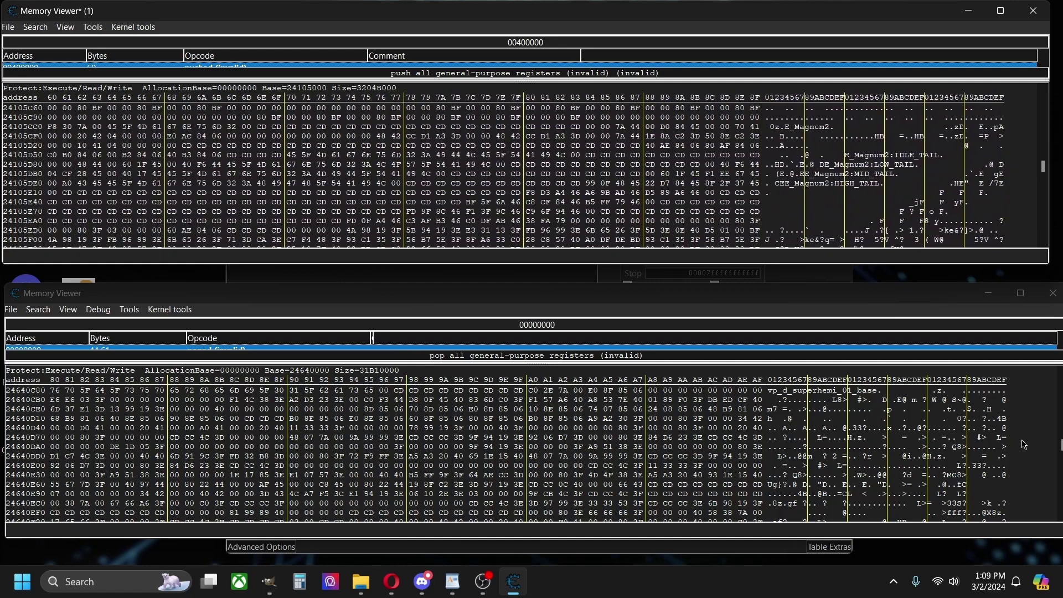
Locate the E_DeVille1 tail sound entries in the lower Memory Viewer and align them to match the E_Magnum2 layout above
scroll(1024, 445, up, 2)
scroll(1024, 445, up, 15)
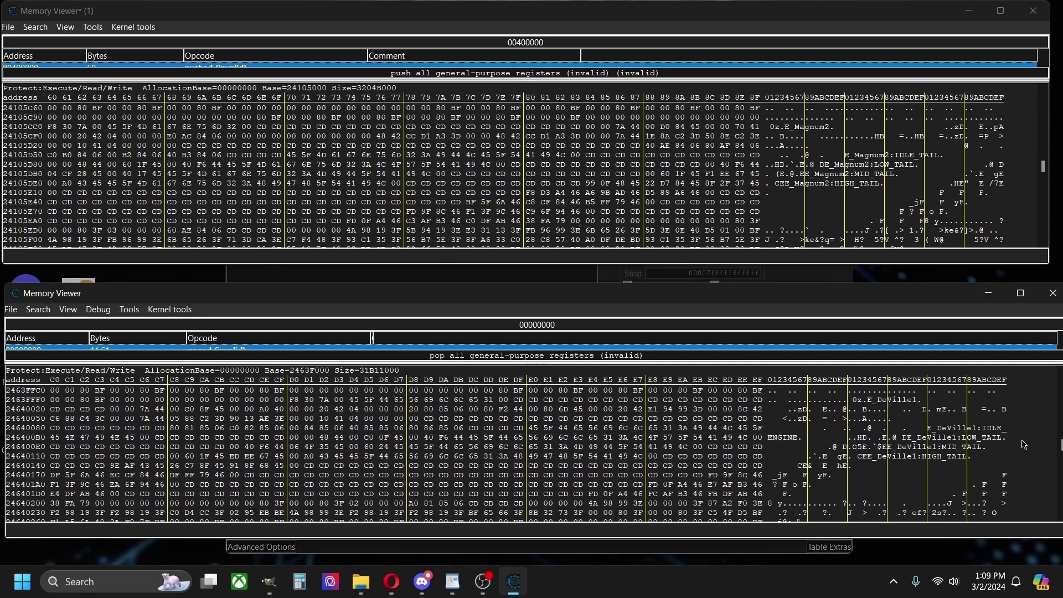
scroll(1024, 444, right, 14)
scroll(1024, 445, right, 2)
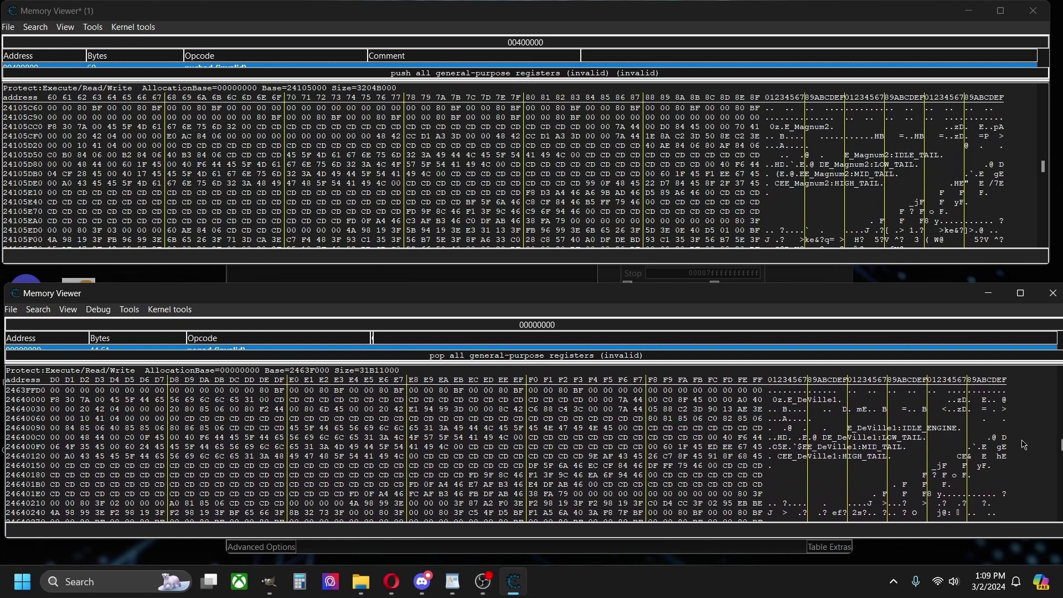
Trace the lower viewer's sound entries back through the E_DeVille1 and E_DeVille3 blocks to the E_SuperHemi engine entries
scroll(1024, 445, down, 5)
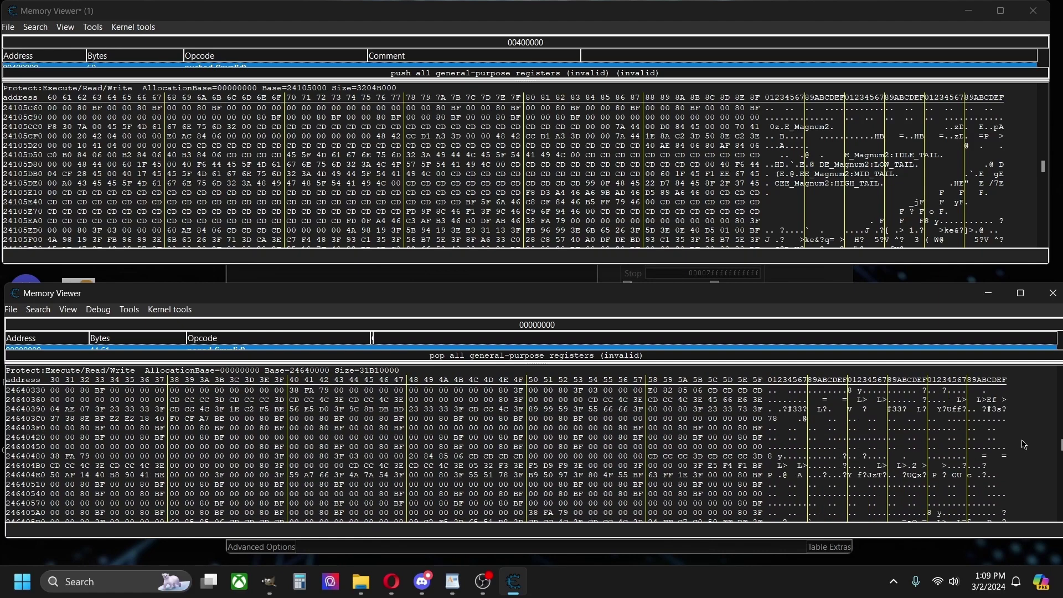
scroll(1024, 445, up, 5)
scroll(1024, 444, up, 15)
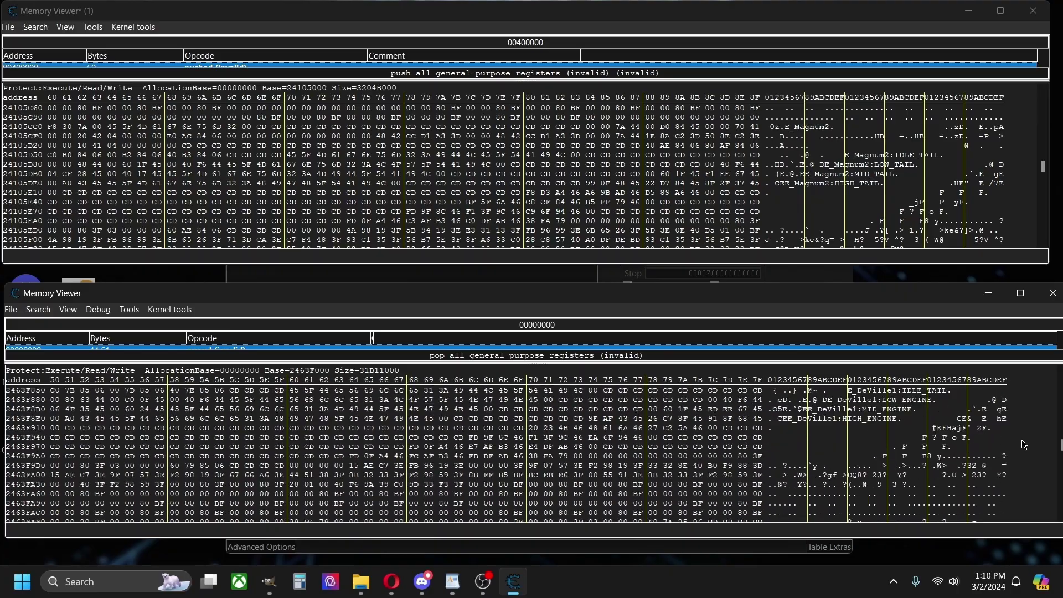
scroll(1023, 445, up, 15)
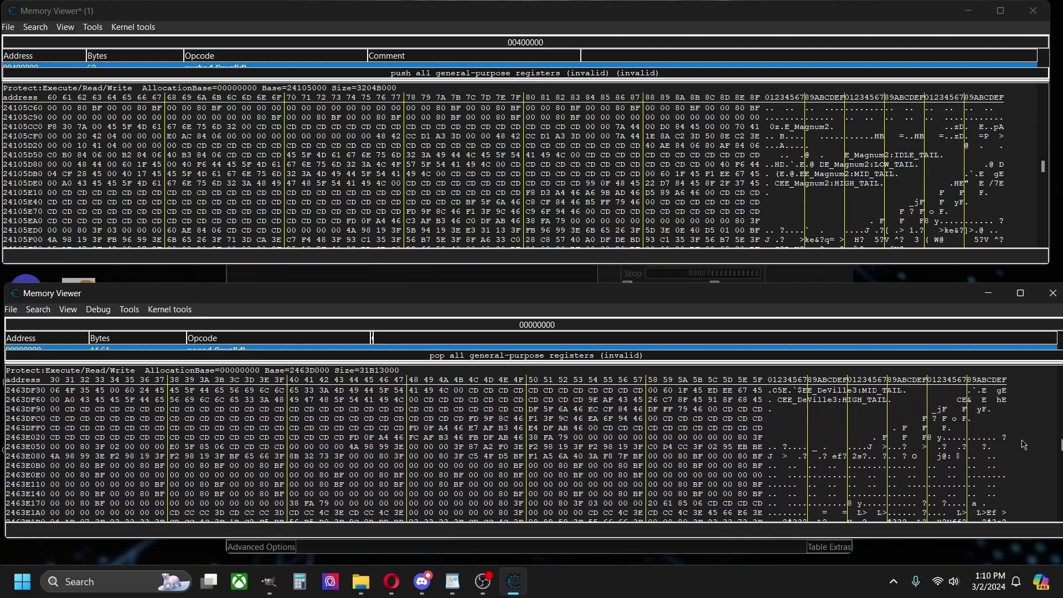
scroll(1024, 444, up, 10)
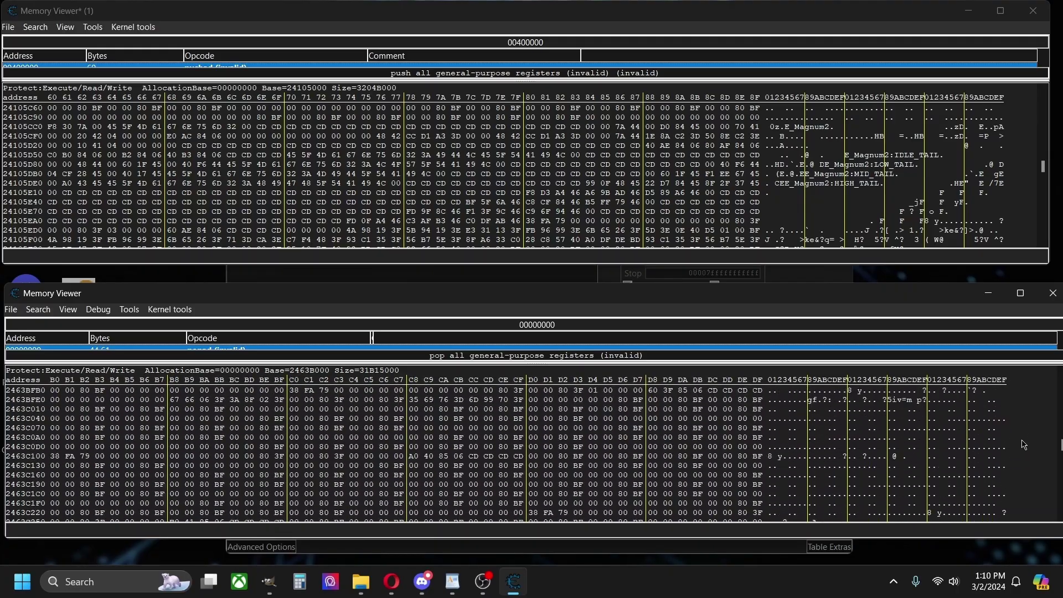
scroll(1023, 445, up, 5)
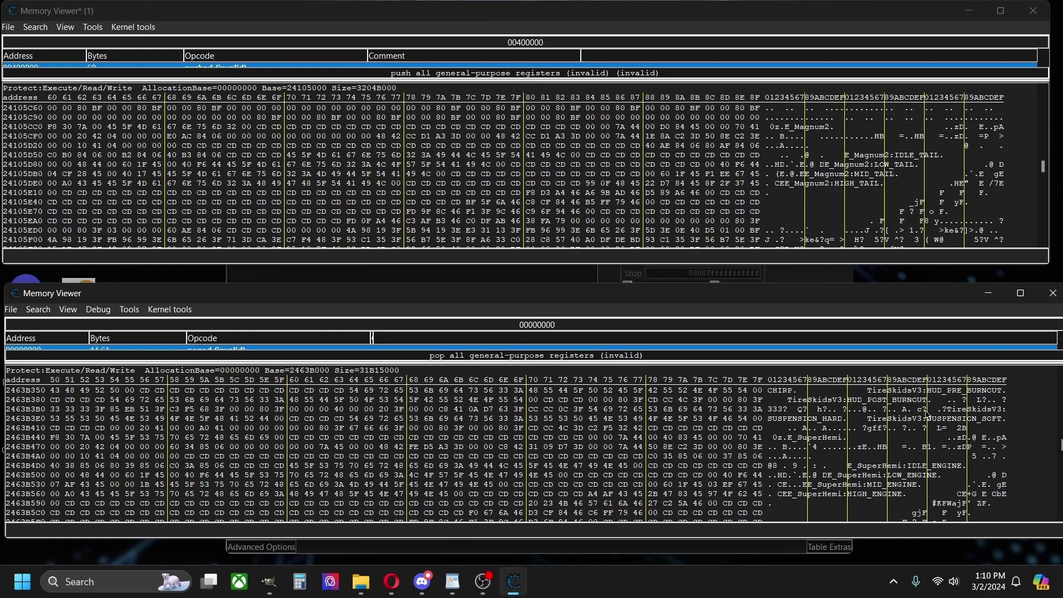
Overwrite the SuperHemi name in the lower viewer's engine sound header with the Magnum bytes copied from the upper viewer's E_Magnum engine header
scroll(1029, 445, up, 4)
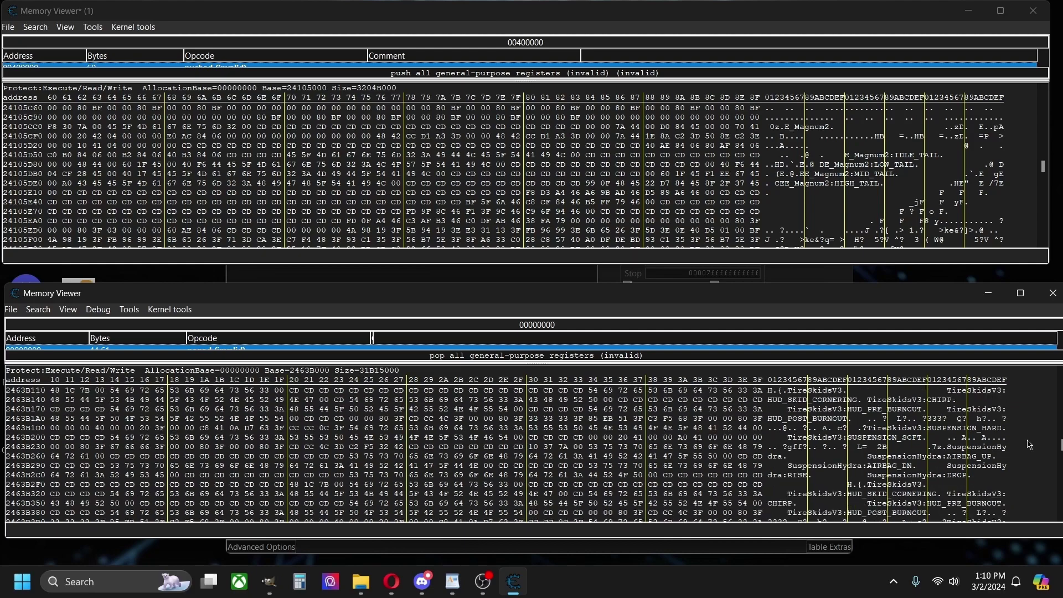
scroll(1029, 445, down, 4)
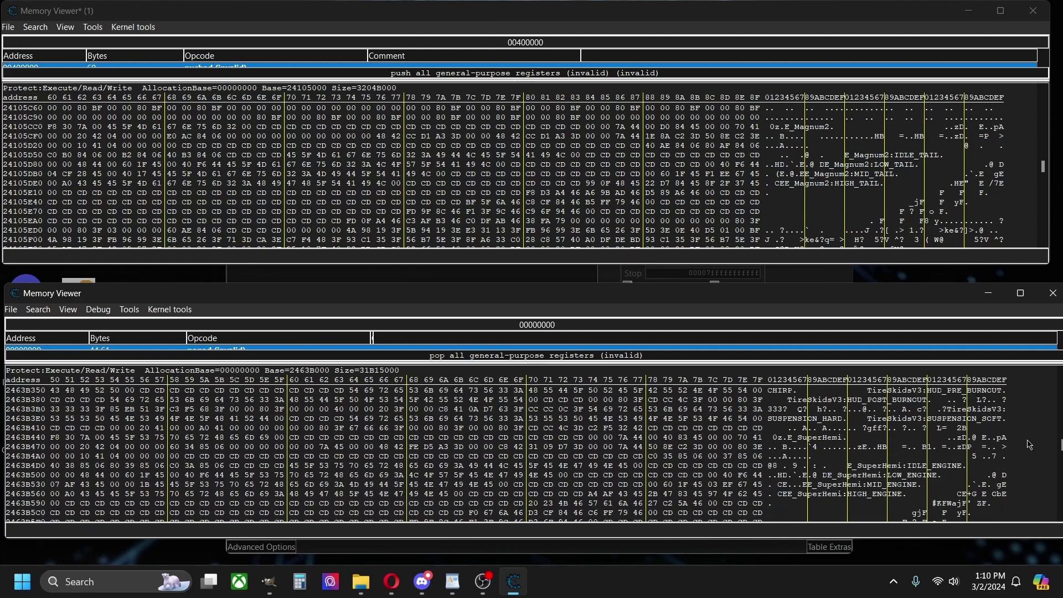
scroll(1018, 191, up, 10)
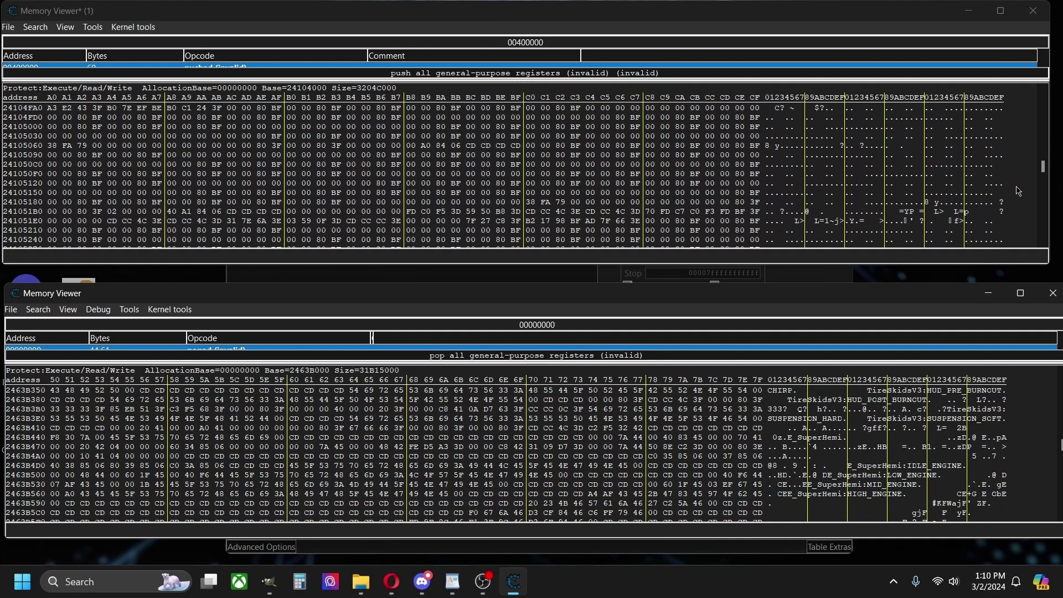
scroll(1018, 191, up, 9)
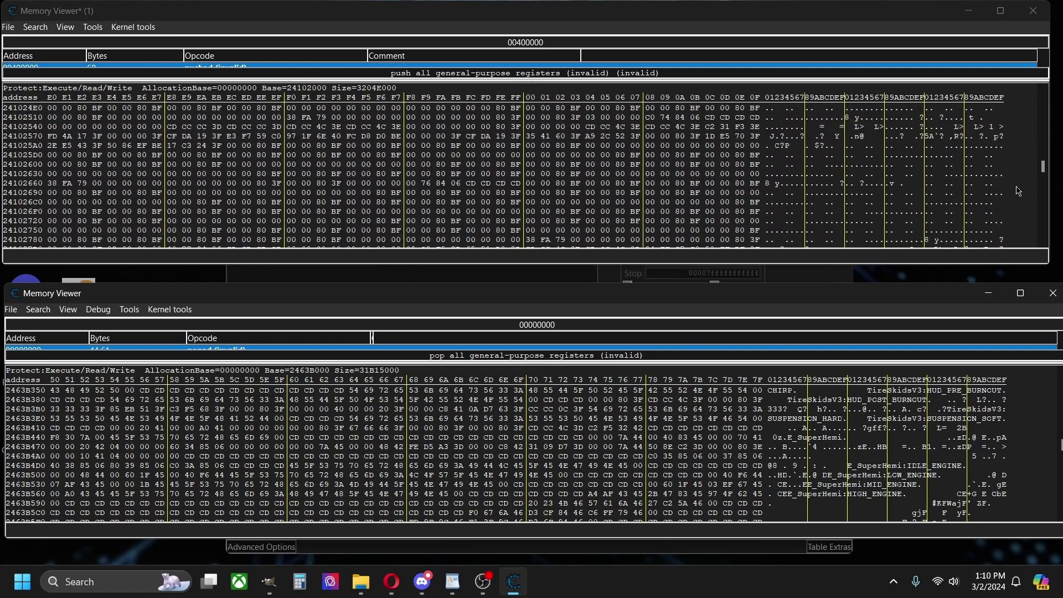
scroll(1018, 191, up, 3)
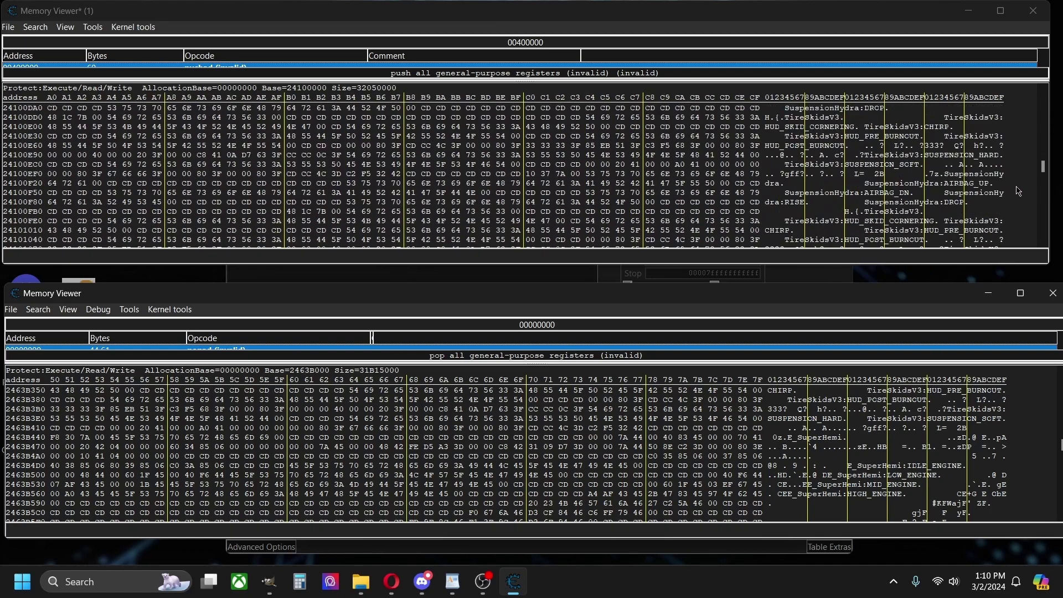
scroll(1017, 191, up, 1)
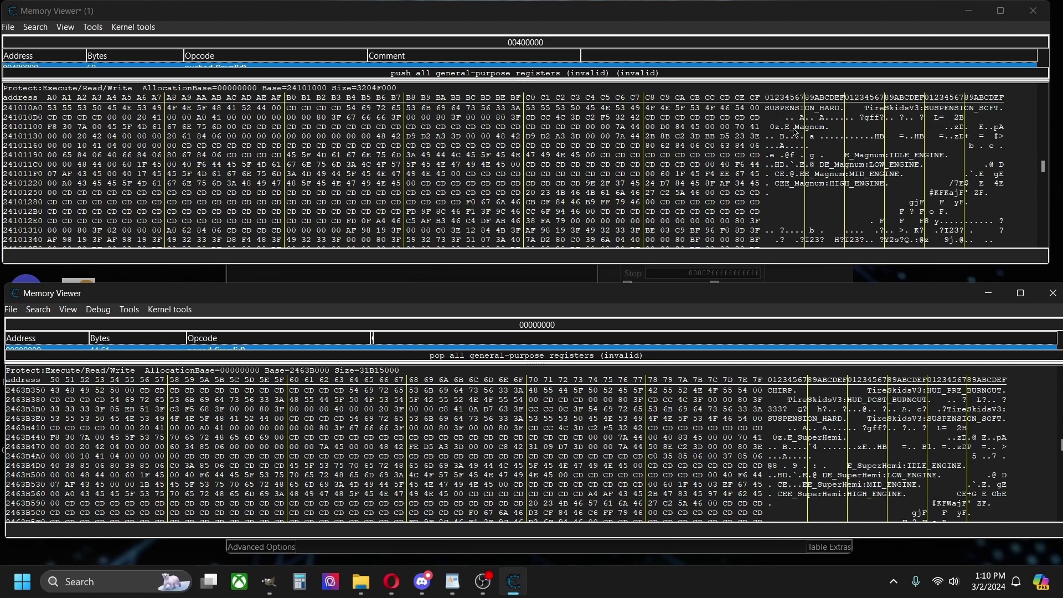
drag(795, 131, 857, 132)
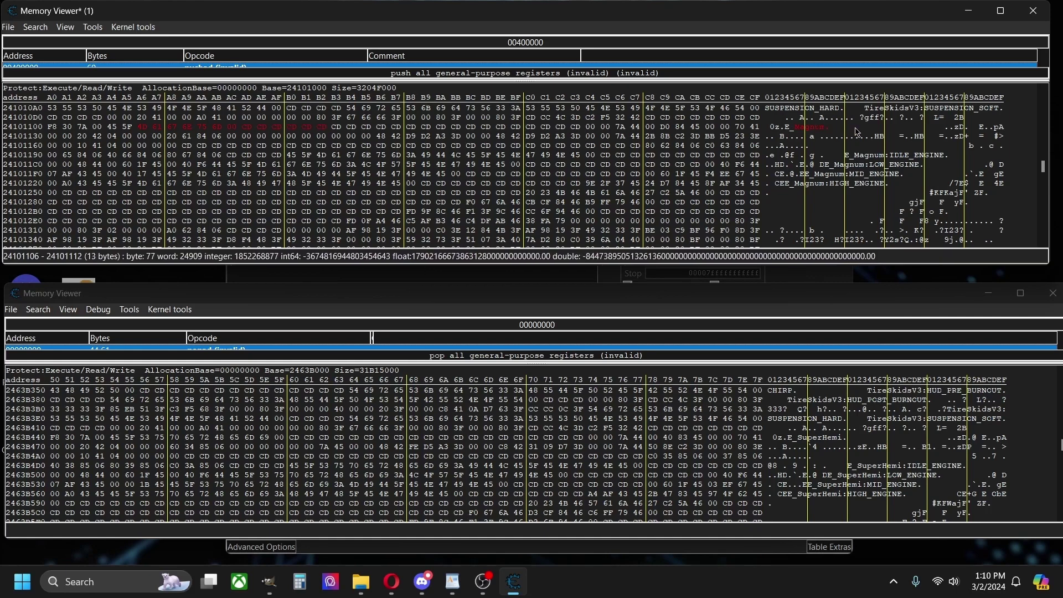
drag(857, 132, 856, 132)
drag(797, 438, 855, 440)
key(ctrl+v)
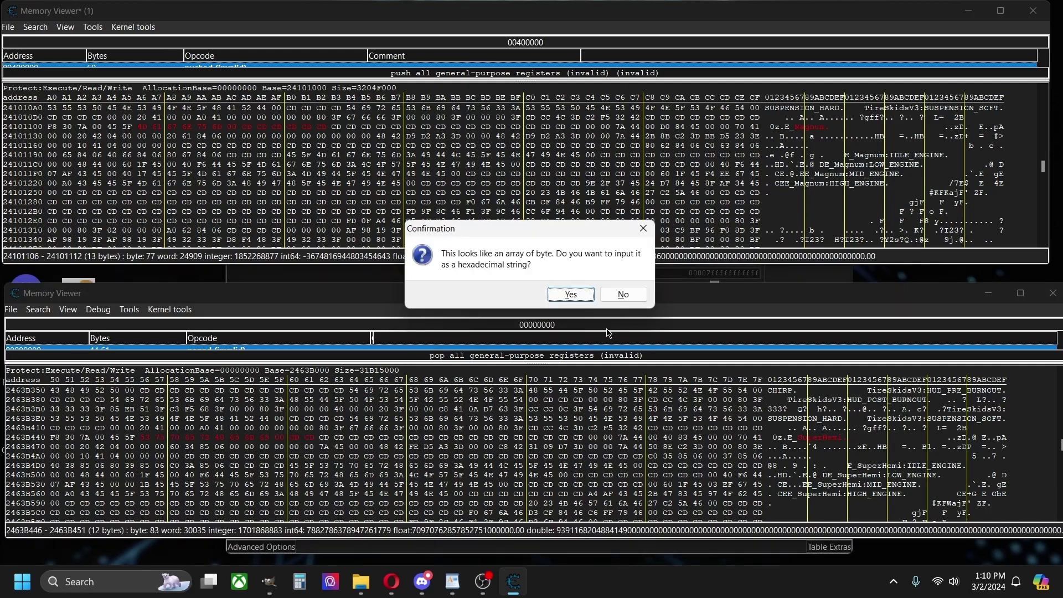
click(571, 297)
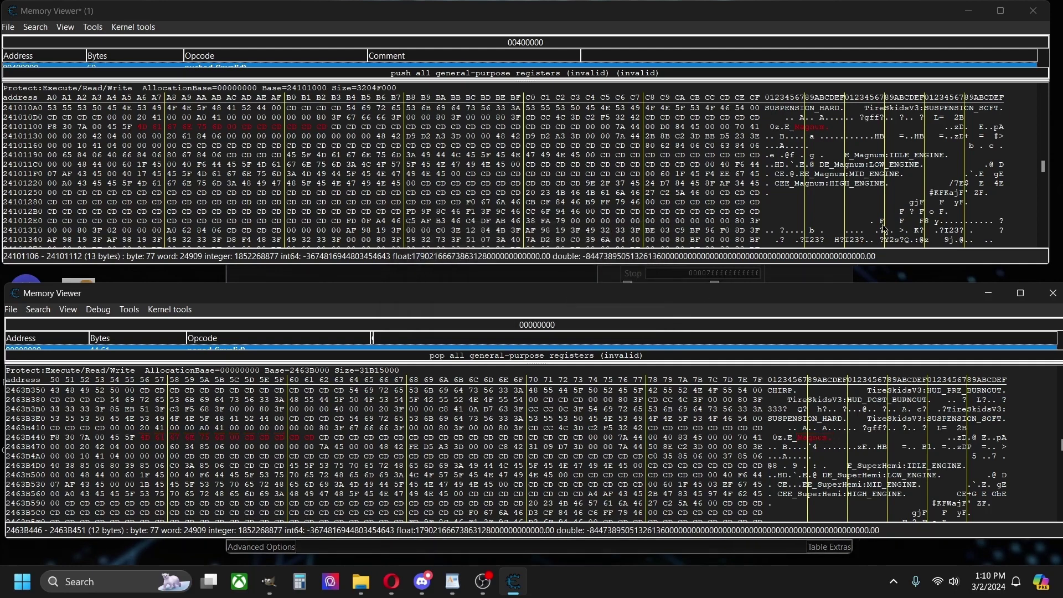
Replace SuperHemi:IDLE_ENGINE in the lower viewer with the Magnum:IDLE_ENGINE bytes from the upper viewer, entered as hexadecimal
drag(858, 156, 970, 159)
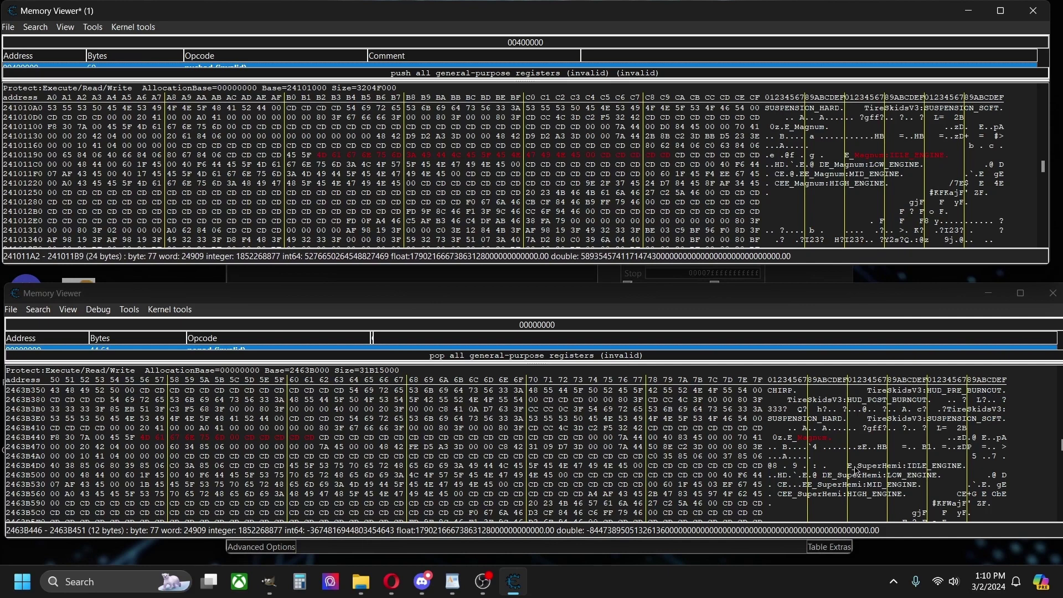
drag(858, 467, 975, 471)
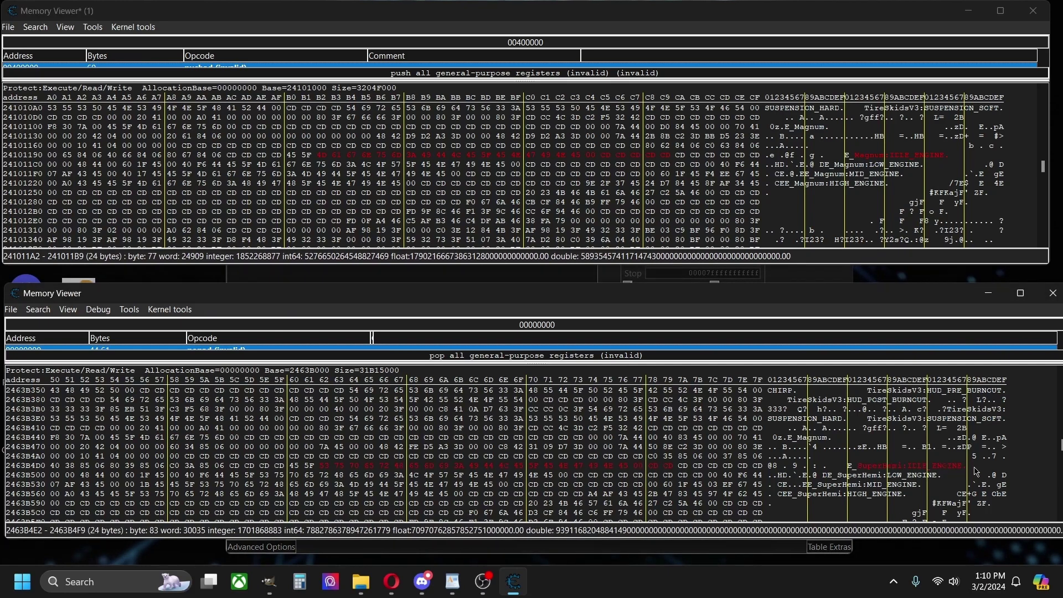
key(ctrl+v)
click(574, 297)
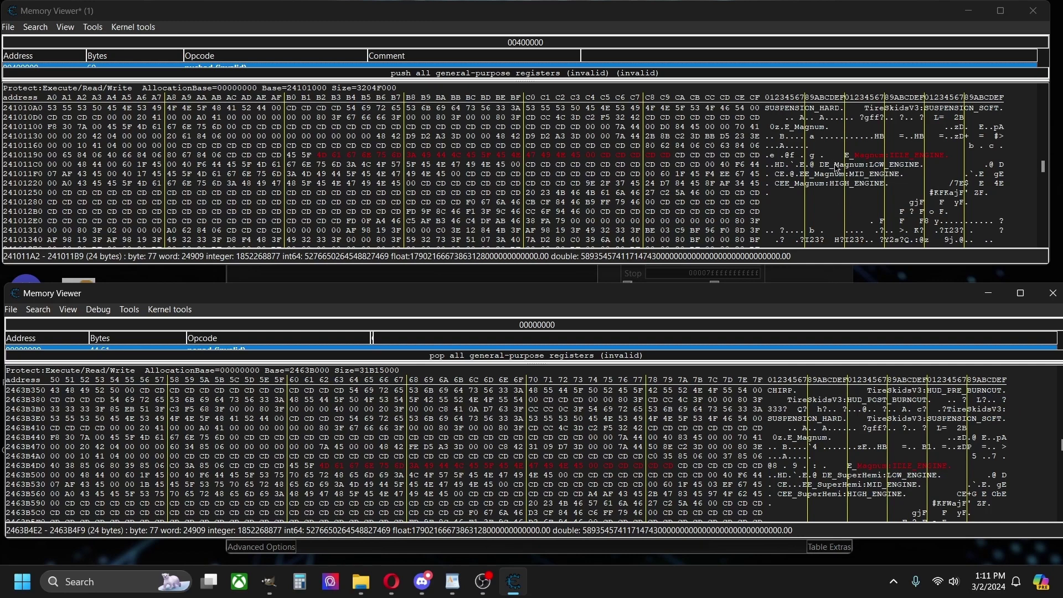
Copy the 24-byte Magnum:LOW_ENGINE name from the upper viewer over SuperHemi:LOW_ENGINE in the lower viewer as hexadecimal
drag(837, 168, 894, 164)
drag(918, 167, 984, 168)
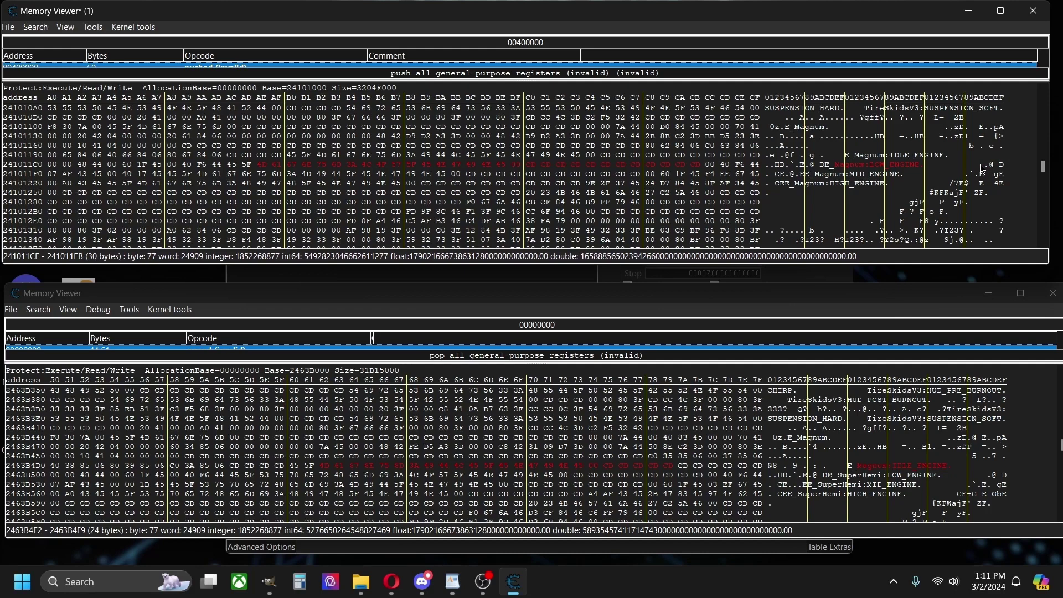
drag(981, 169, 841, 172)
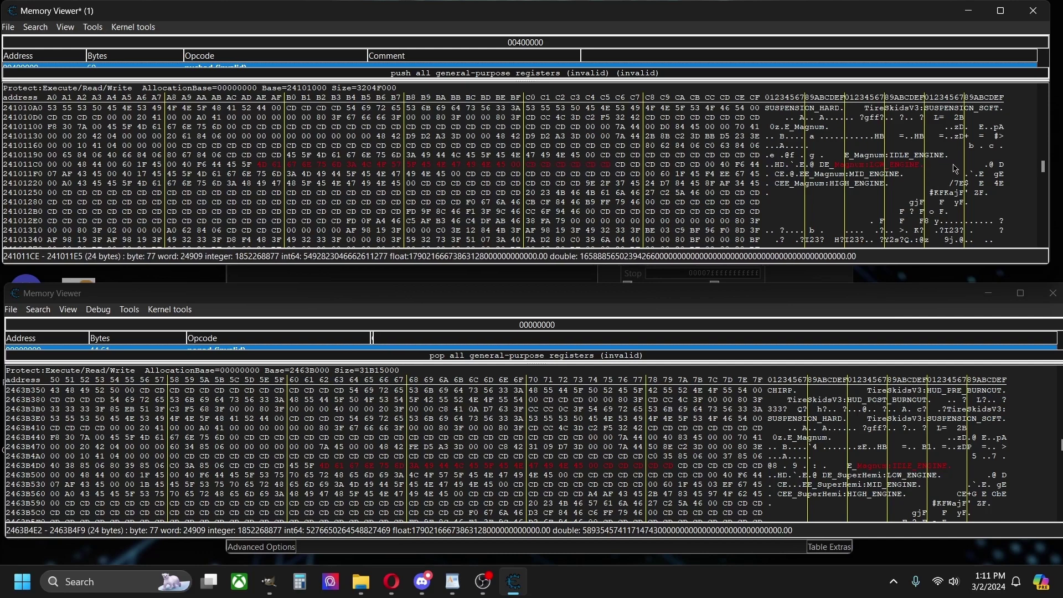
click(840, 477)
drag(840, 476, 948, 477)
key(ctrl+v)
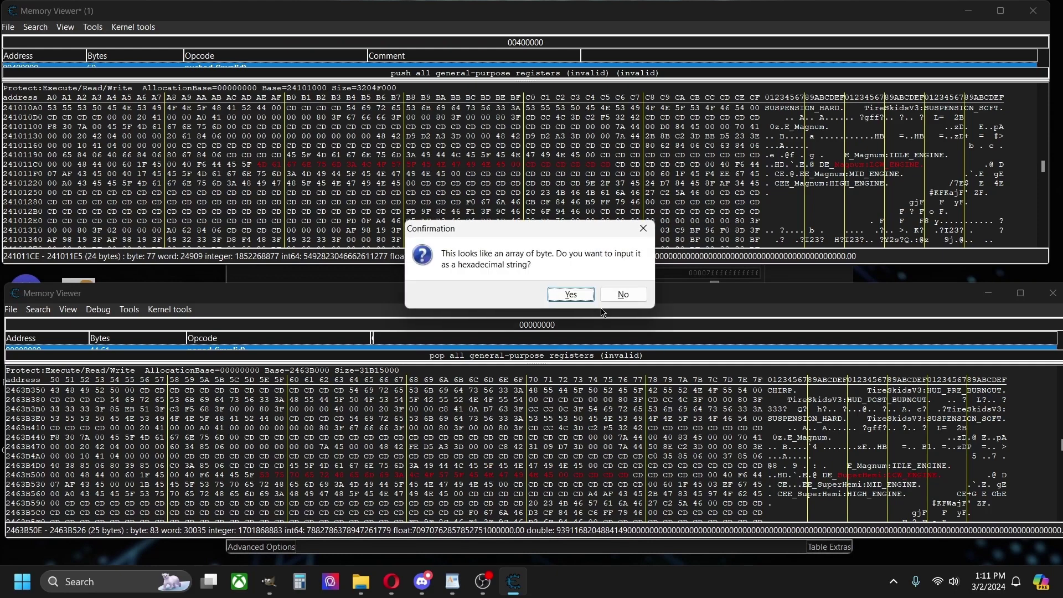
click(570, 294)
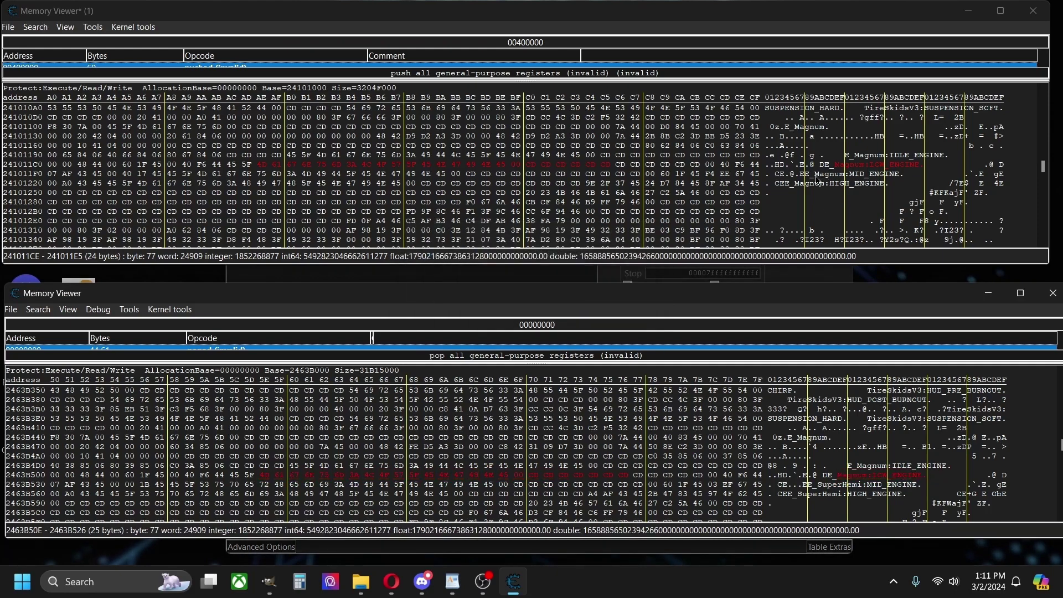
Overwrite SuperHemi:MID_ENGINE in the lower viewer with the Magnum:MID_ENGINE bytes copied from the upper viewer
drag(818, 174, 936, 180)
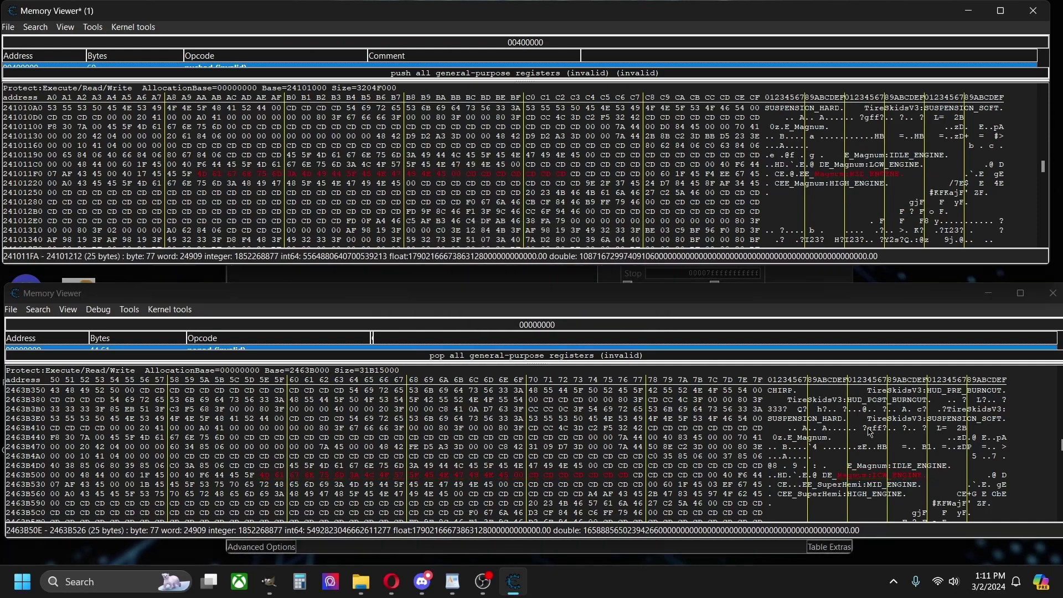
drag(818, 484, 945, 488)
key(ctrl+v)
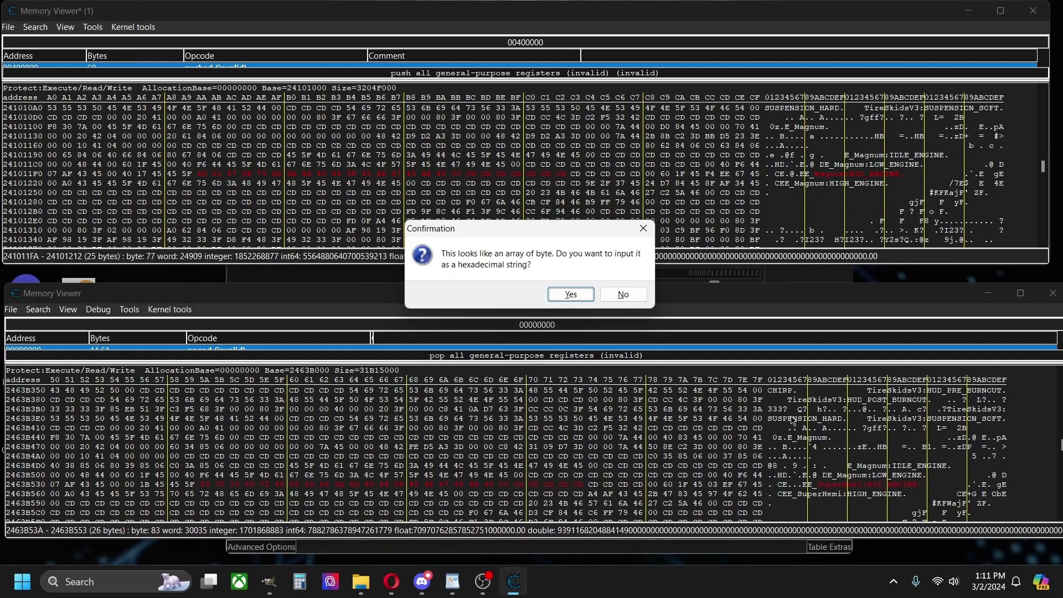
click(570, 295)
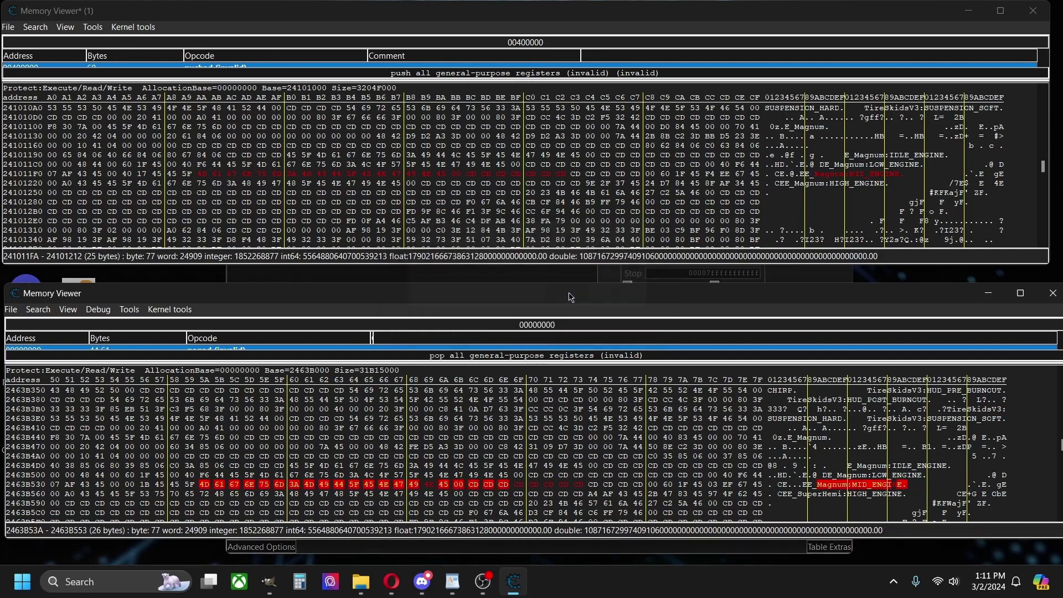
Overwrite SuperHemi:HIGH_ENGINE in the lower viewer with the Magnum:HIGH_ENGINE bytes copied from the upper viewer, and clear the selections in both viewers
drag(795, 184, 926, 183)
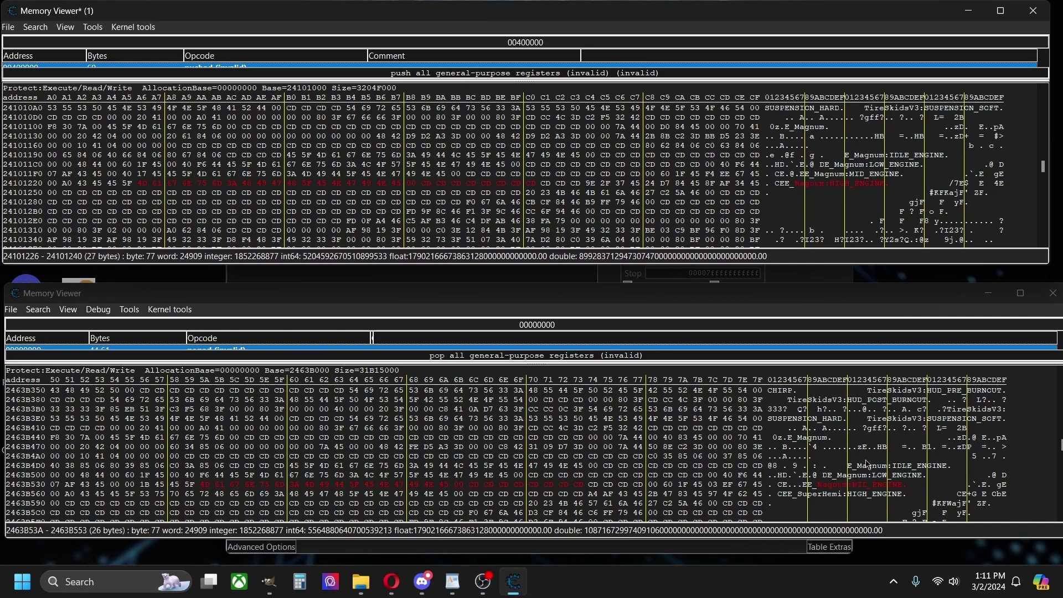
drag(803, 498, 924, 498)
key(ctrl+v)
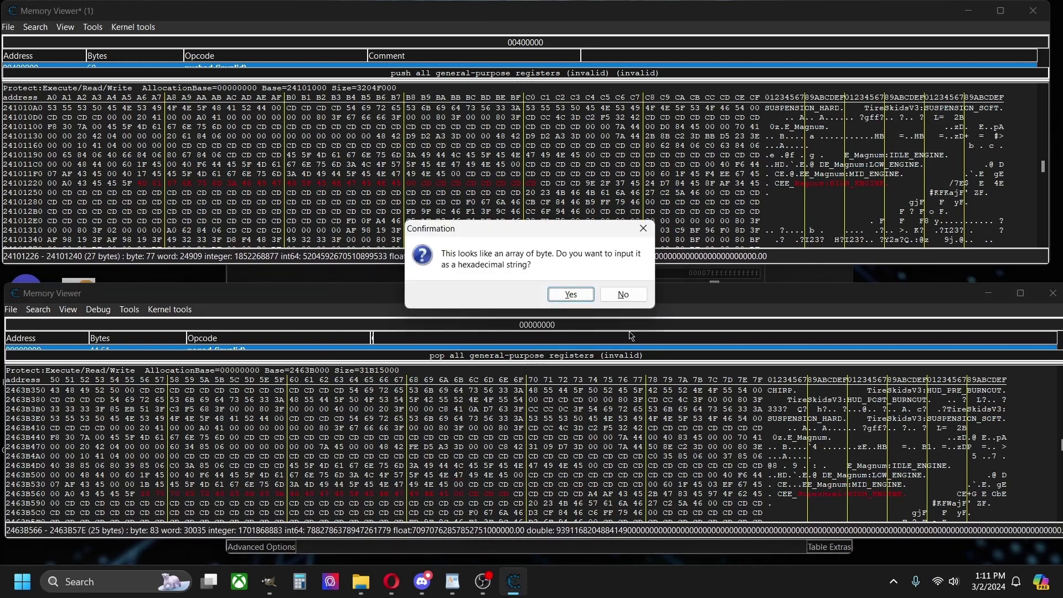
click(570, 294)
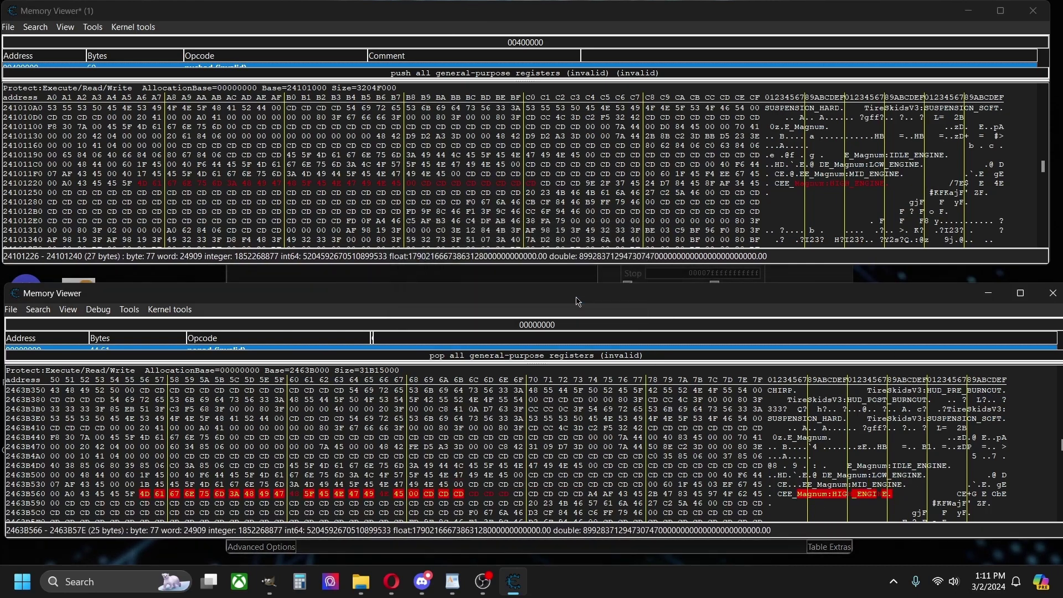
click(1022, 455)
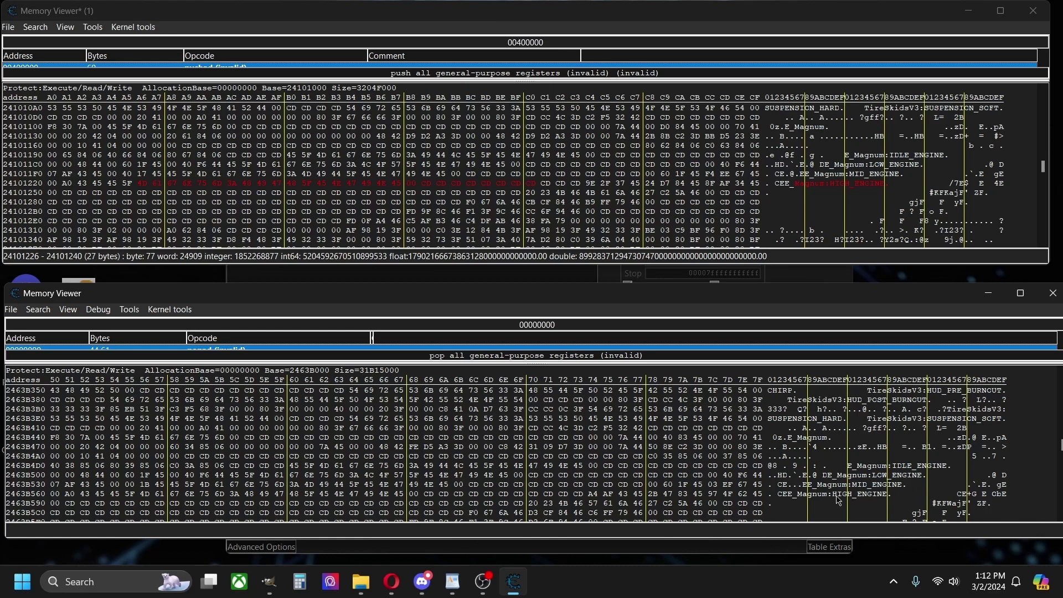
click(1028, 204)
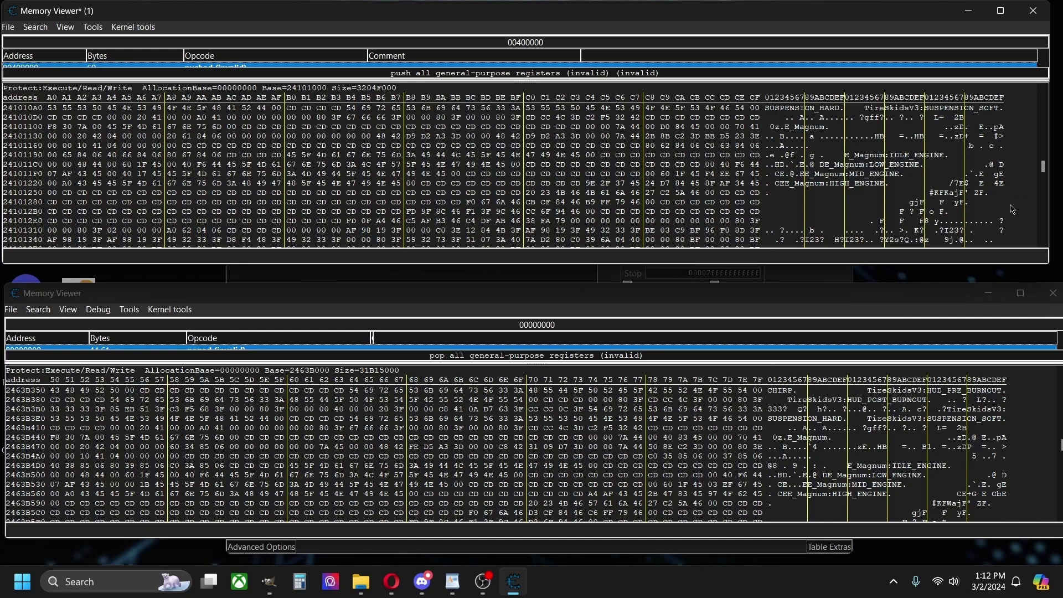
Find the tail sound blocks in both viewers and replace the lower header's SuperHemi name with the Magnum bytes from the upper header
scroll(1011, 209, down, 6)
scroll(1011, 209, down, 8)
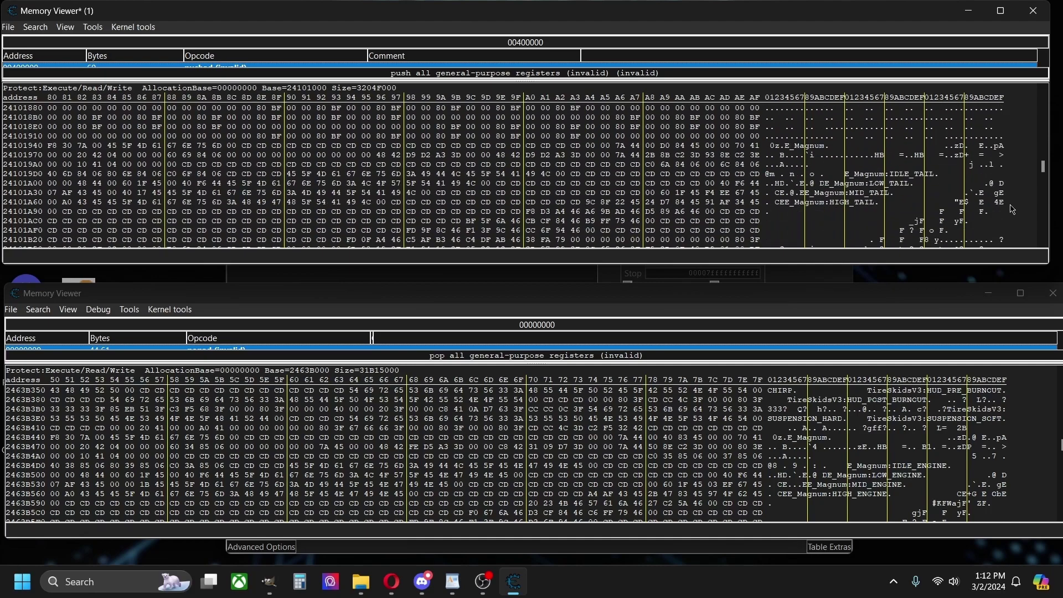
scroll(1045, 498, down, 15)
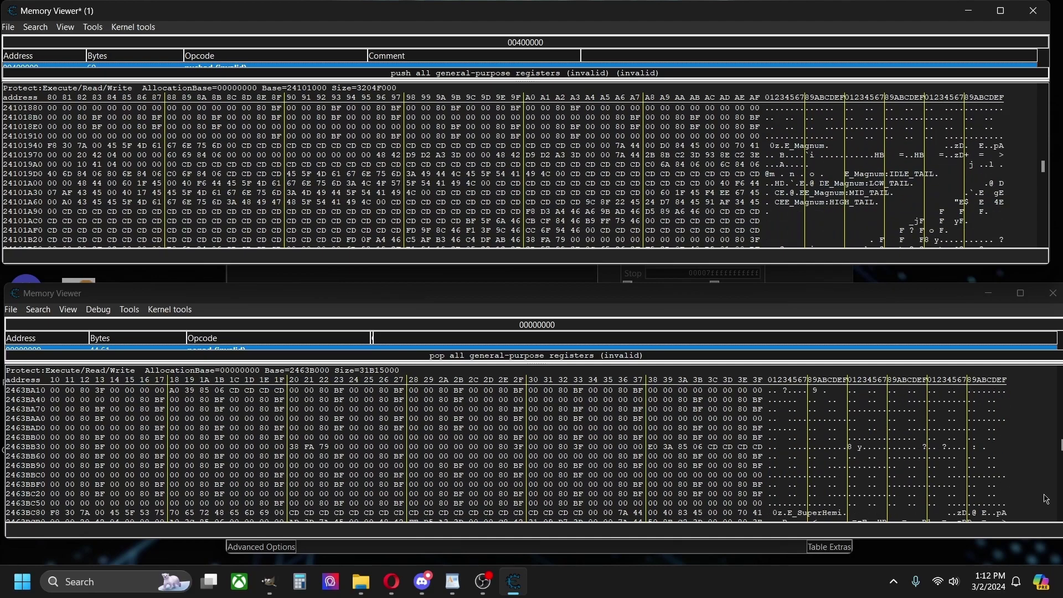
click(1046, 499)
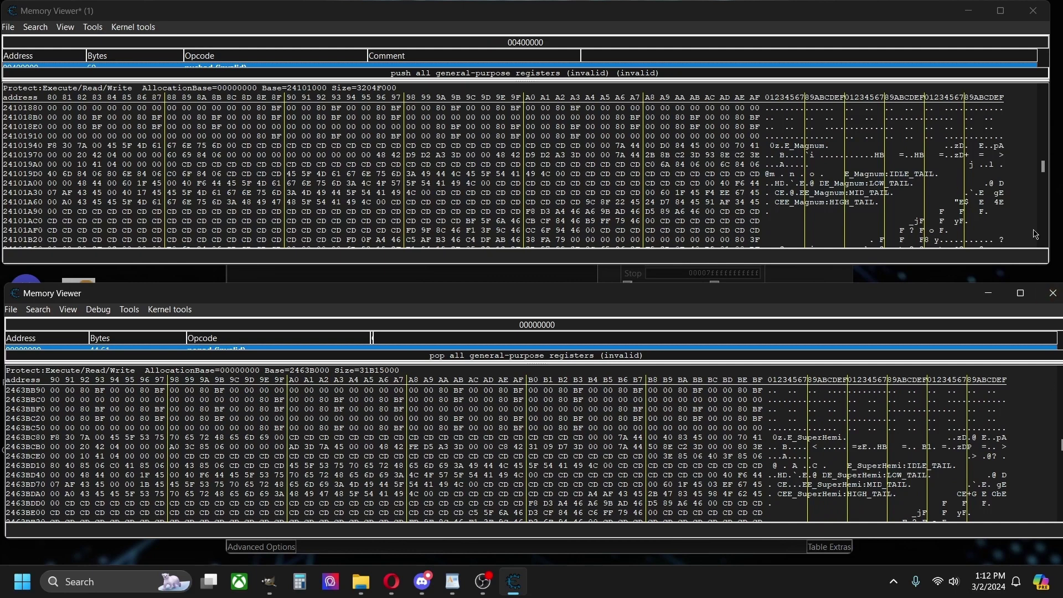
drag(796, 146, 857, 151)
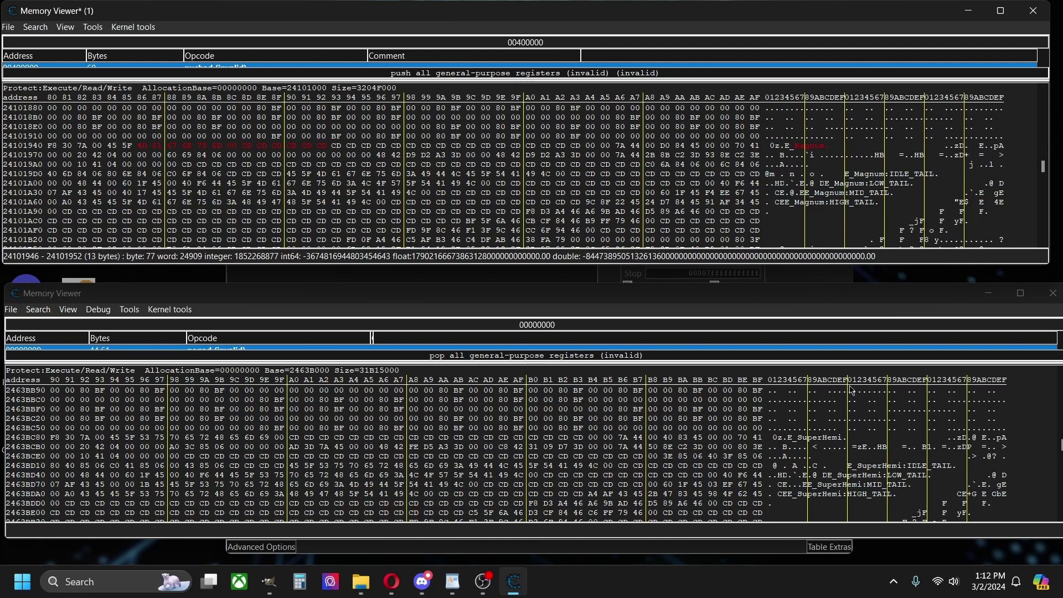
drag(797, 437, 889, 441)
key(ctrl+v)
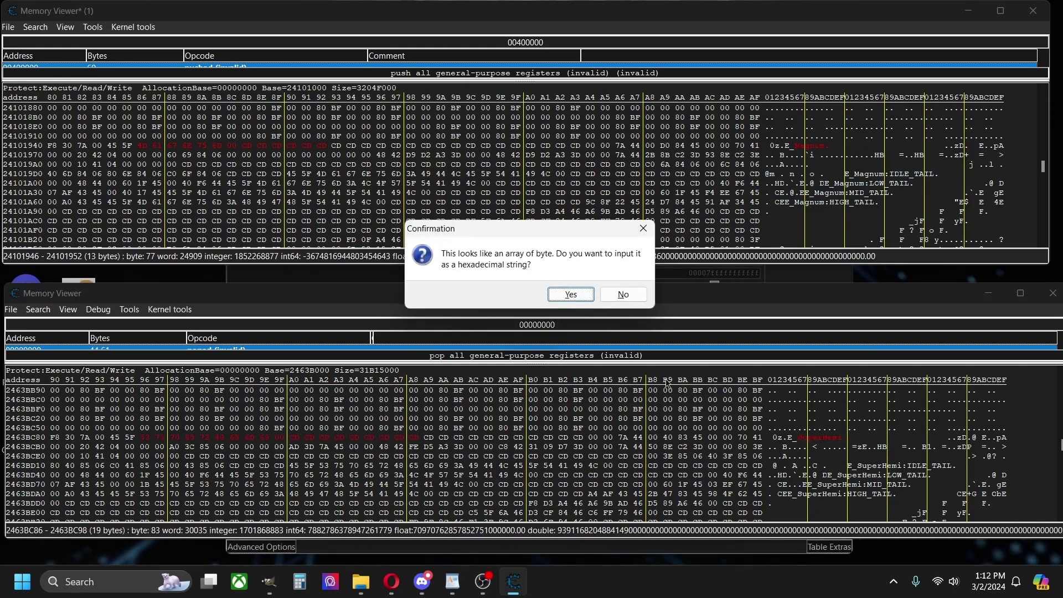
click(586, 296)
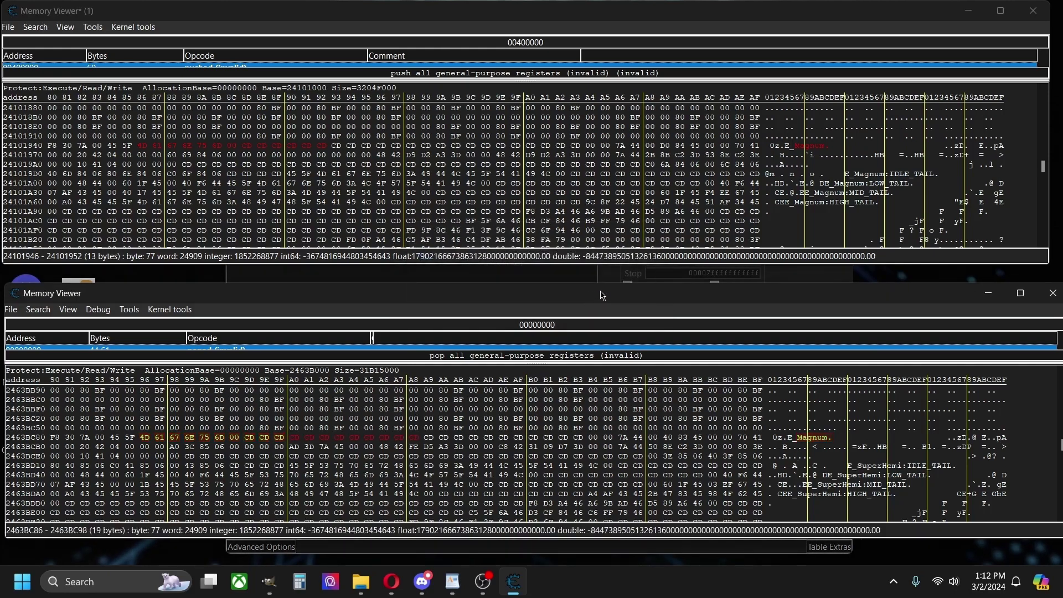
Replace SuperHemi:IDLE_TAIL in the lower viewer's tail block with the Magnum:IDLE_TAIL bytes copied from the upper viewer as hexadecimal
scroll(1017, 462, up, 3)
scroll(1017, 462, down, 1)
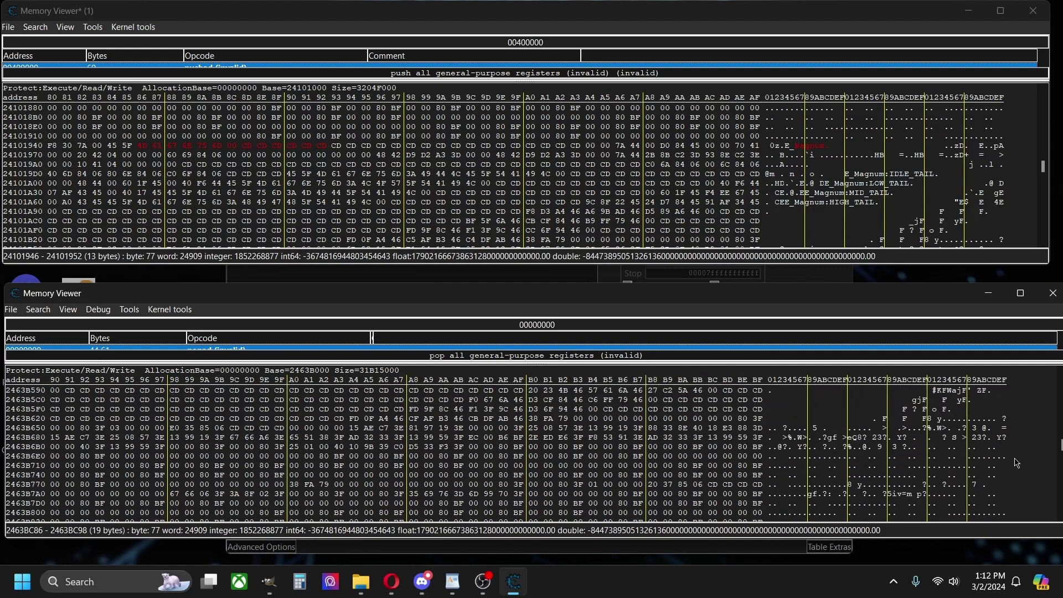
scroll(1016, 462, down, 2)
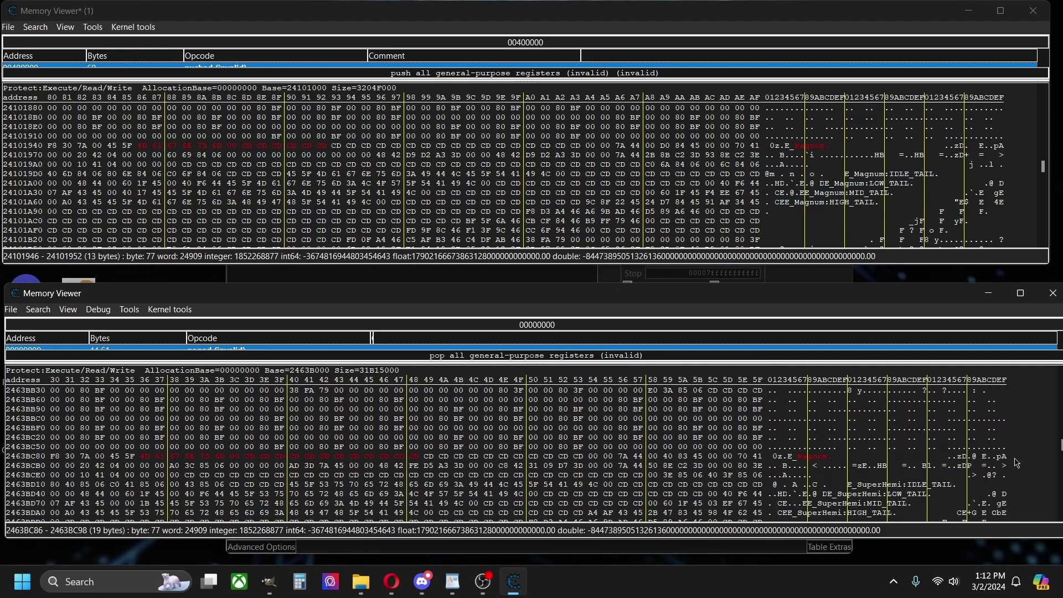
drag(857, 175, 964, 182)
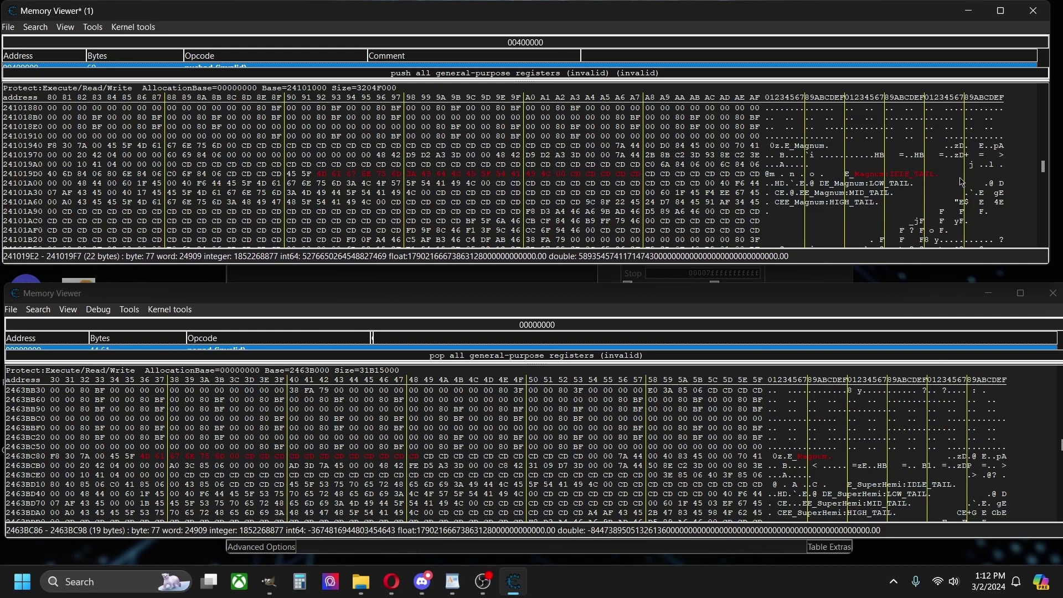
click(859, 487)
drag(860, 487, 964, 489)
key(ctrl+v)
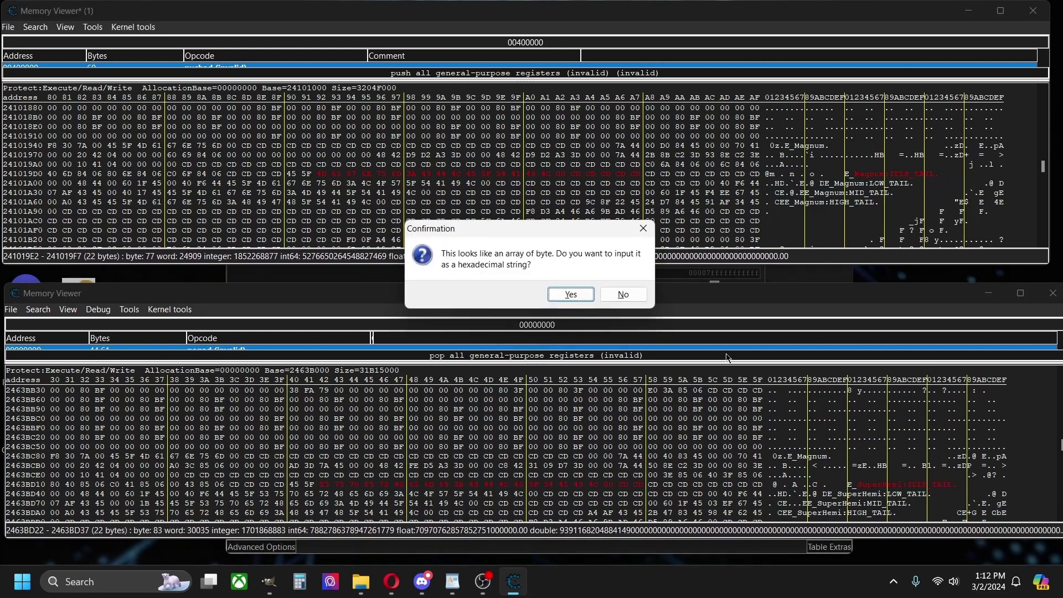
click(567, 295)
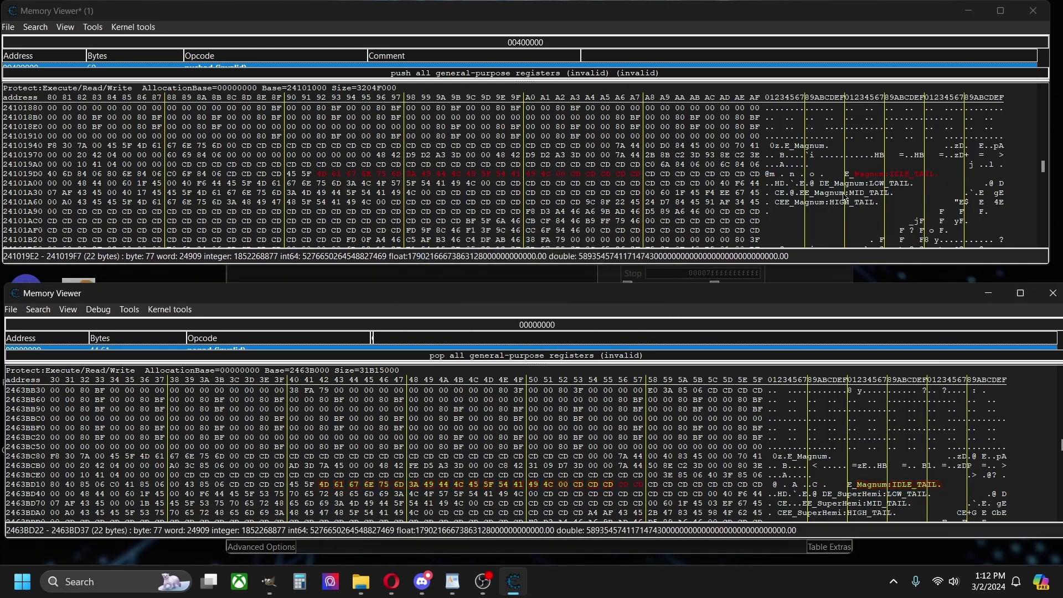
Overwrite SuperHemi:LOW_TAIL in the lower viewer with the Magnum:LOW_TAIL bytes copied from the upper viewer as hexadecimal
drag(837, 184, 943, 191)
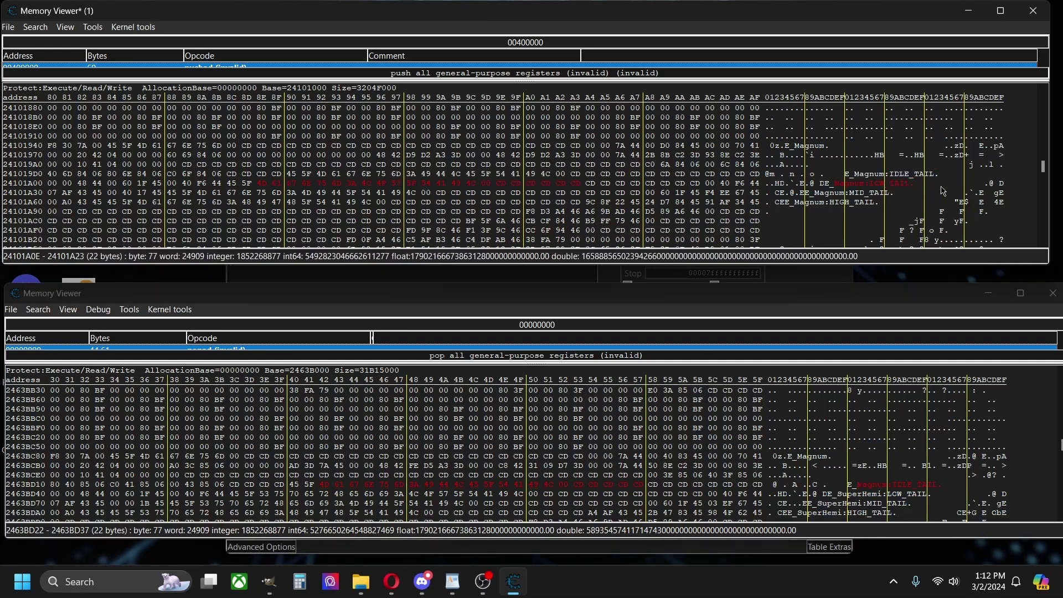
click(841, 497)
drag(841, 497, 946, 496)
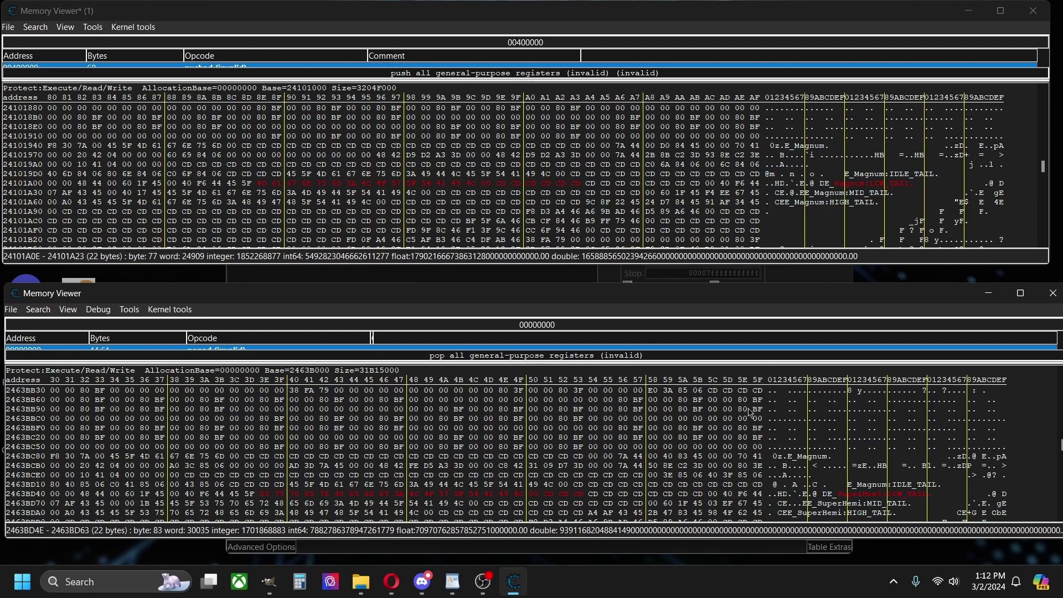
key(ctrl+v)
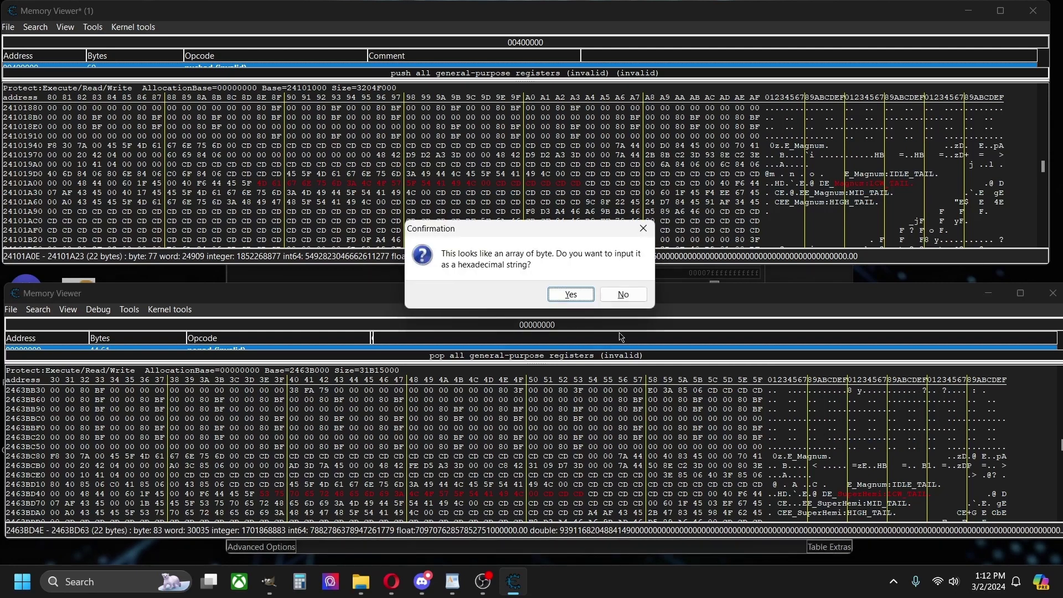
click(566, 296)
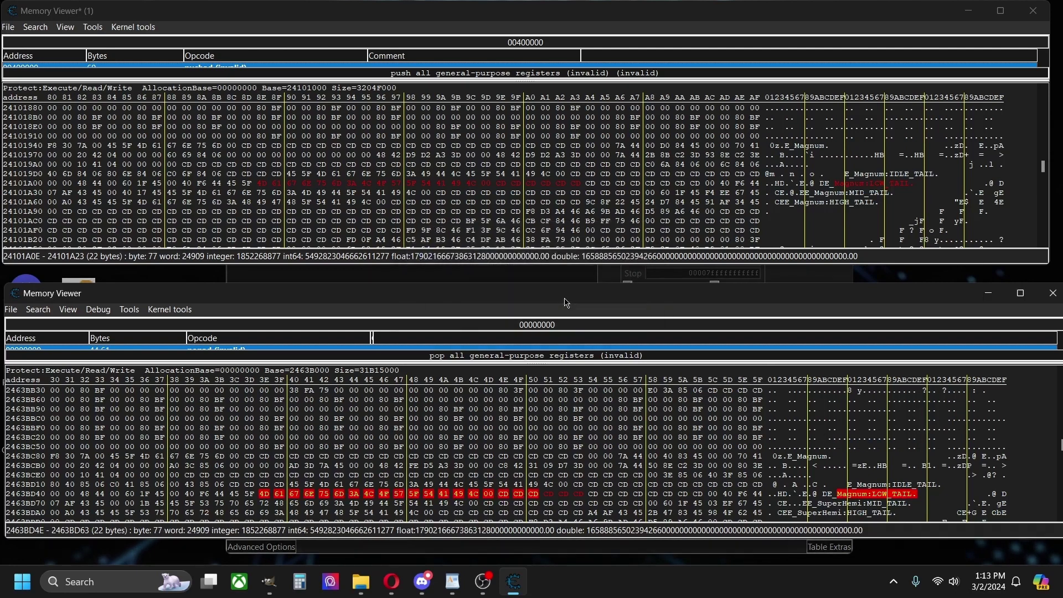
click(1044, 460)
Overwrite SuperHemi:MID_TAIL in the lower viewer with the Magnum:MID_TAIL bytes copied from the upper viewer as hexadecimal
scroll(1043, 460, down, 2)
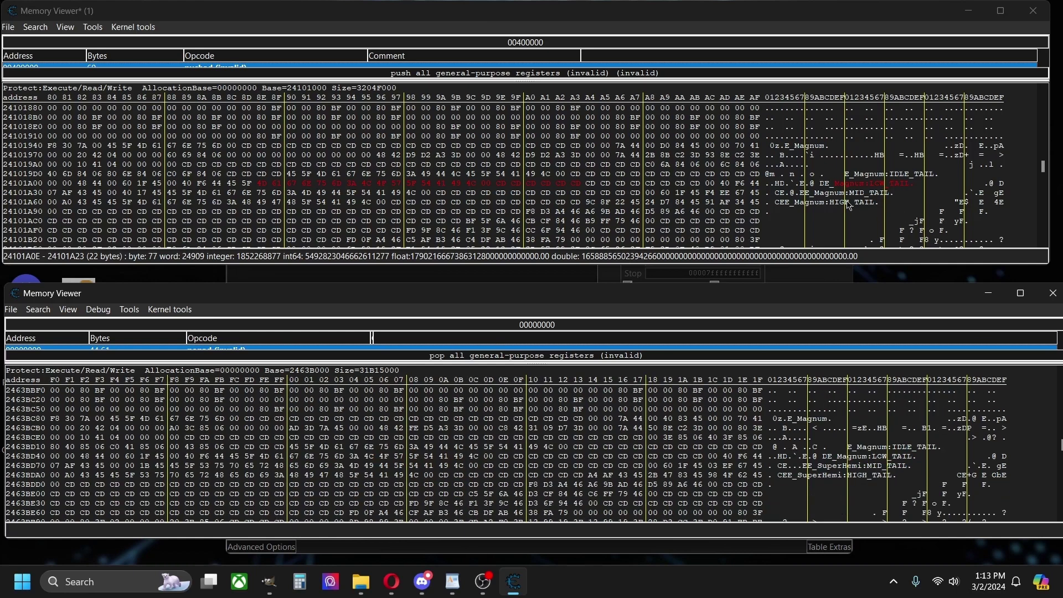
click(813, 193)
double_click(814, 195)
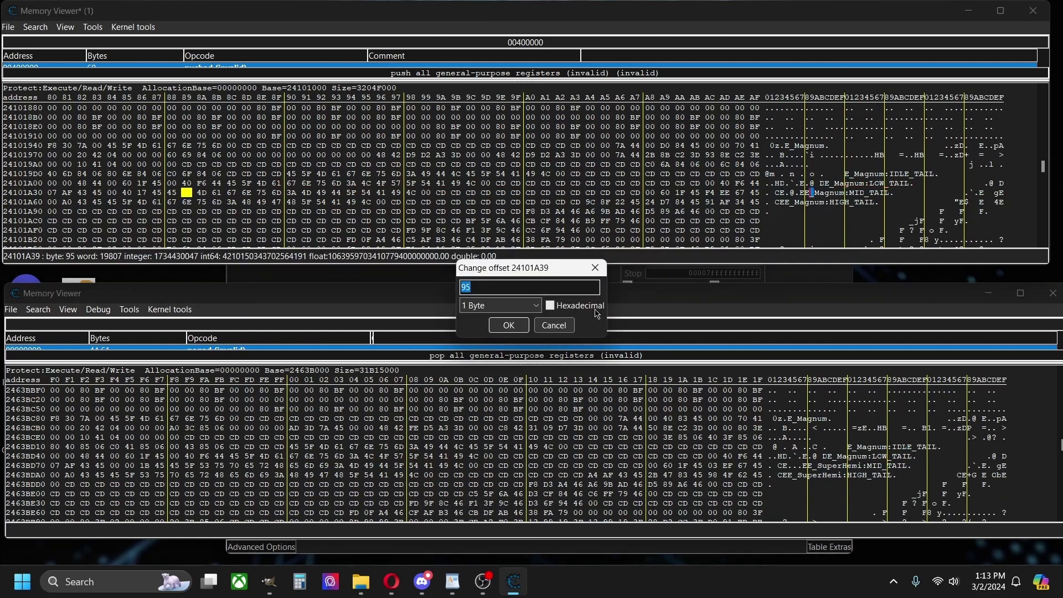
click(552, 325)
drag(815, 194, 920, 194)
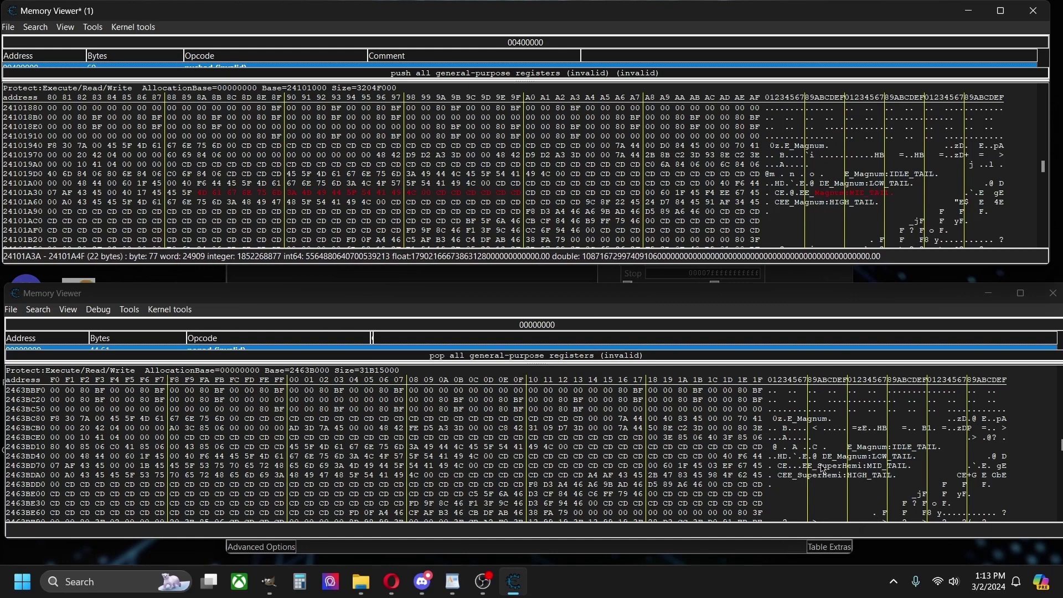
drag(821, 469, 930, 472)
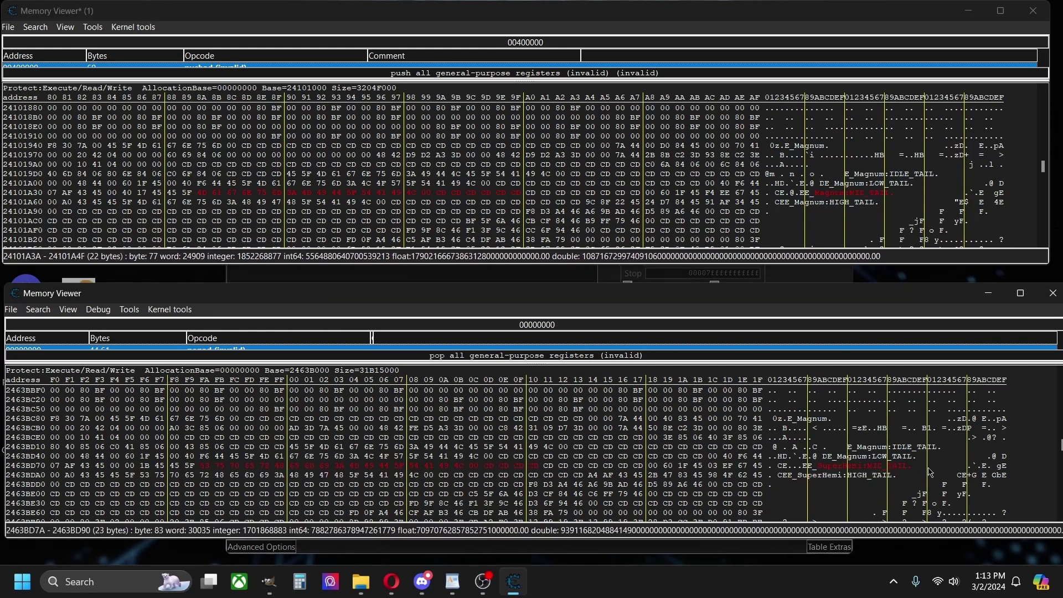
key(ctrl+v)
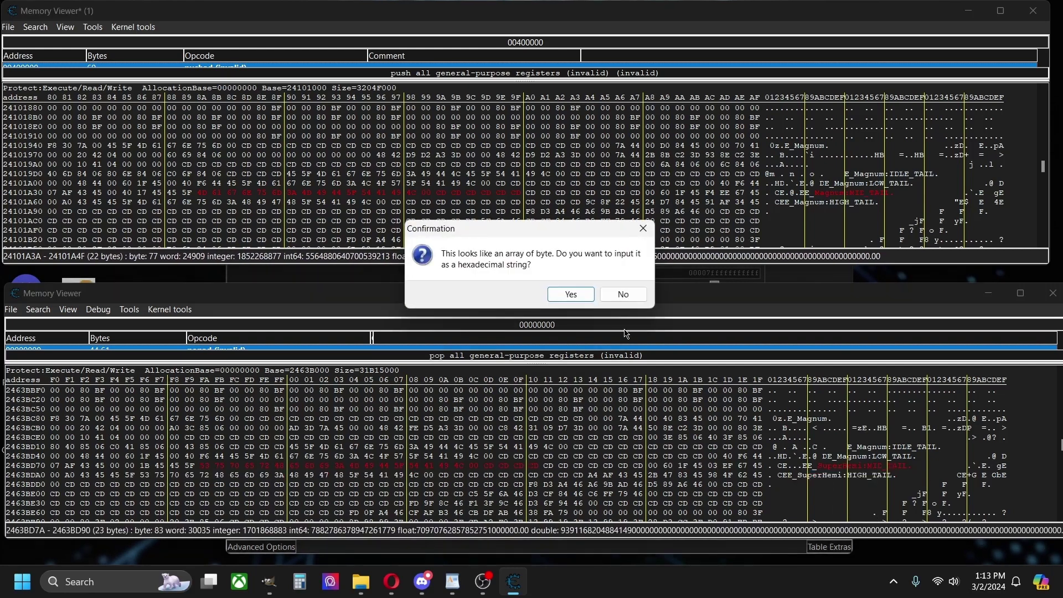
click(574, 296)
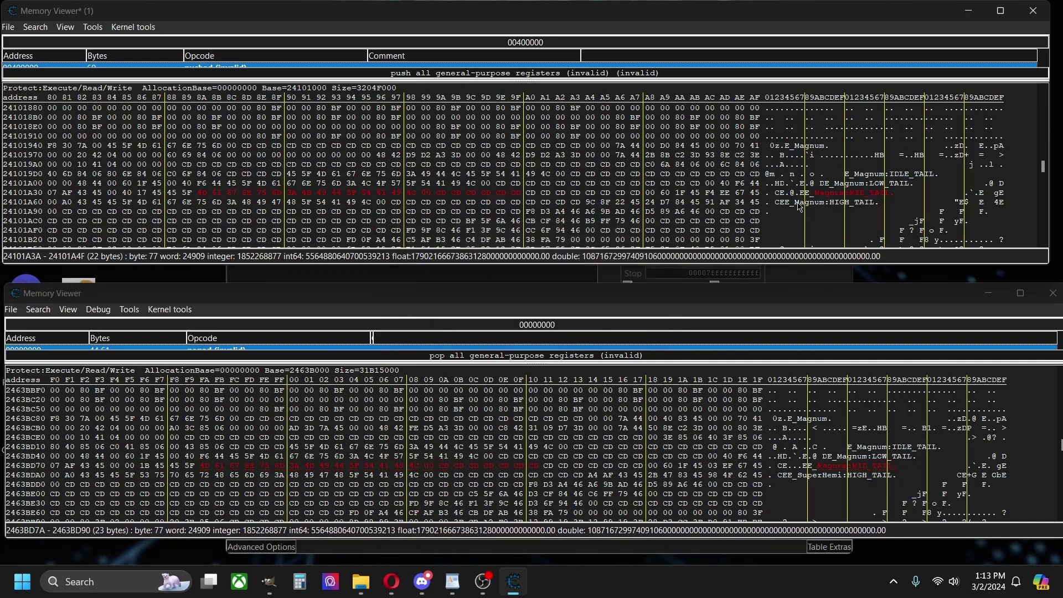
Overwrite SuperHemi:HIGH_TAIL in the lower viewer with the upper viewer's Magnum:HIGH_TAIL bytes as hexadecimal, and clear the selection
drag(796, 202, 907, 202)
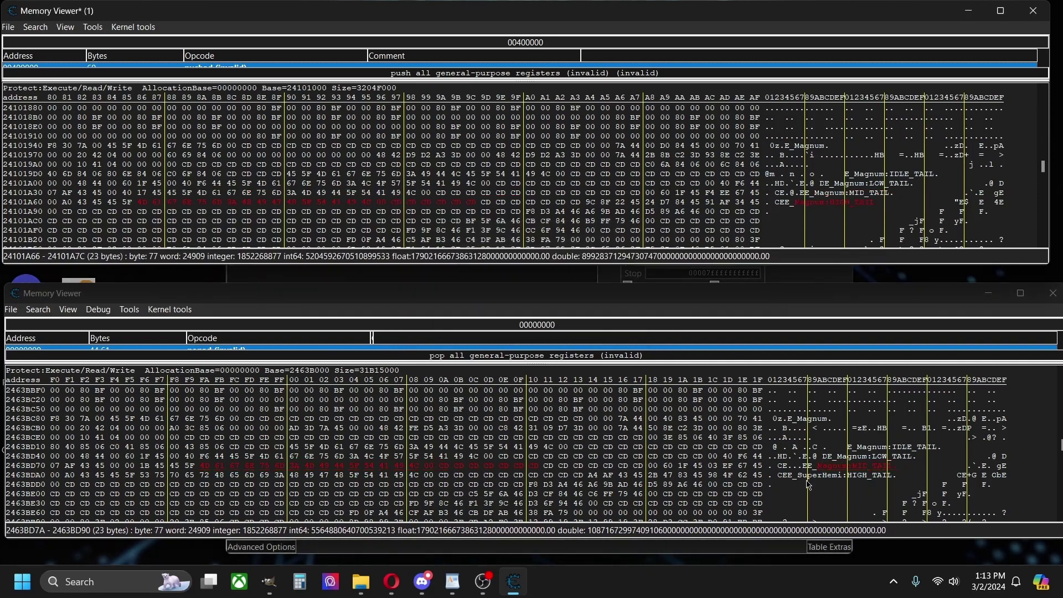
drag(802, 481, 917, 477)
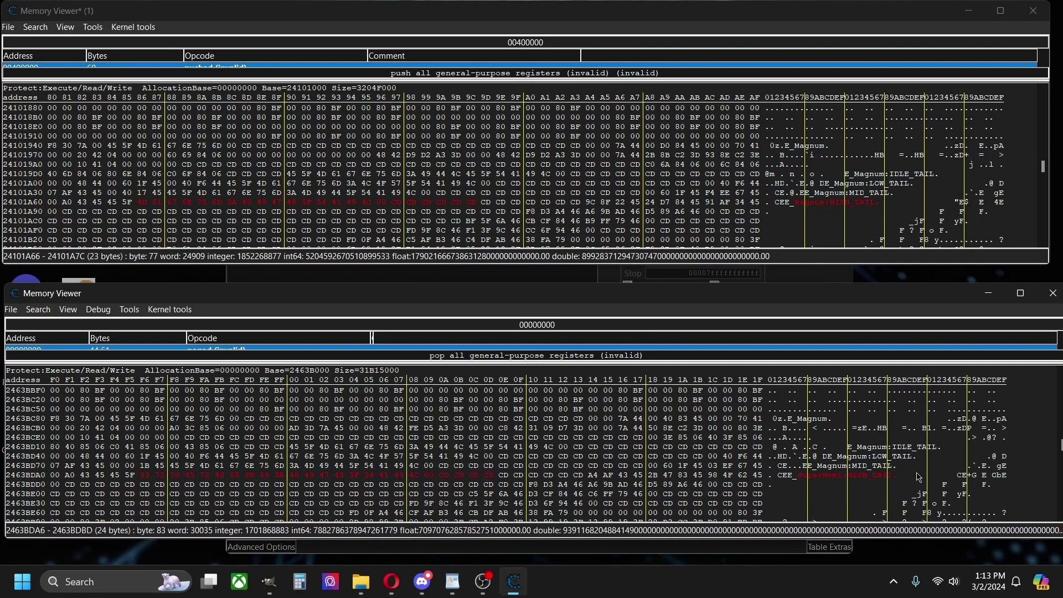
key(ctrl+v)
click(577, 297)
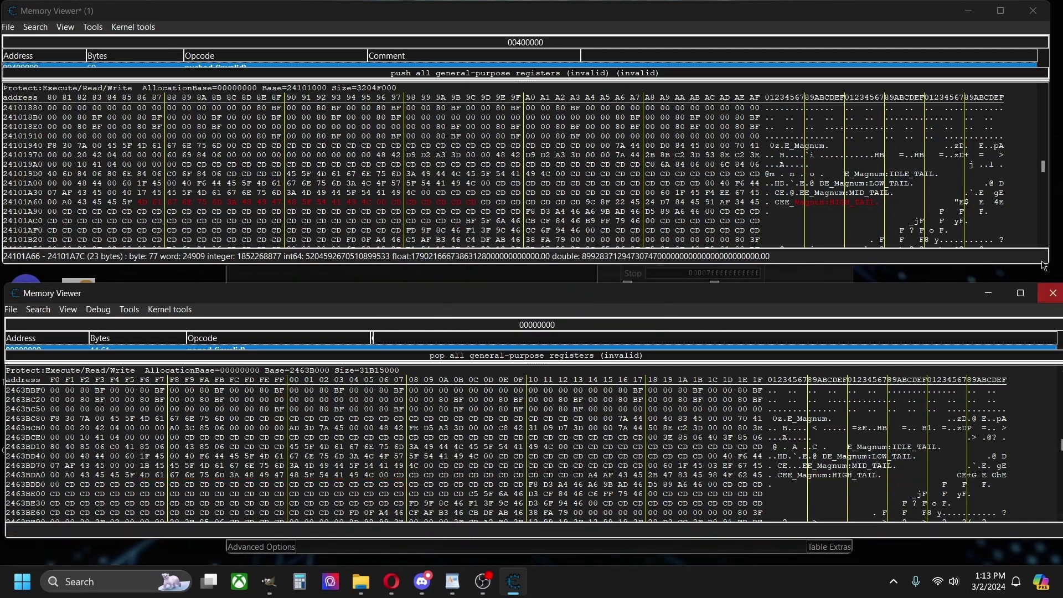
click(1041, 220)
Review the renamed tail and engine sound blocks in the lower viewer, ending at the engine block's Magnum header
scroll(1033, 213, up, 9)
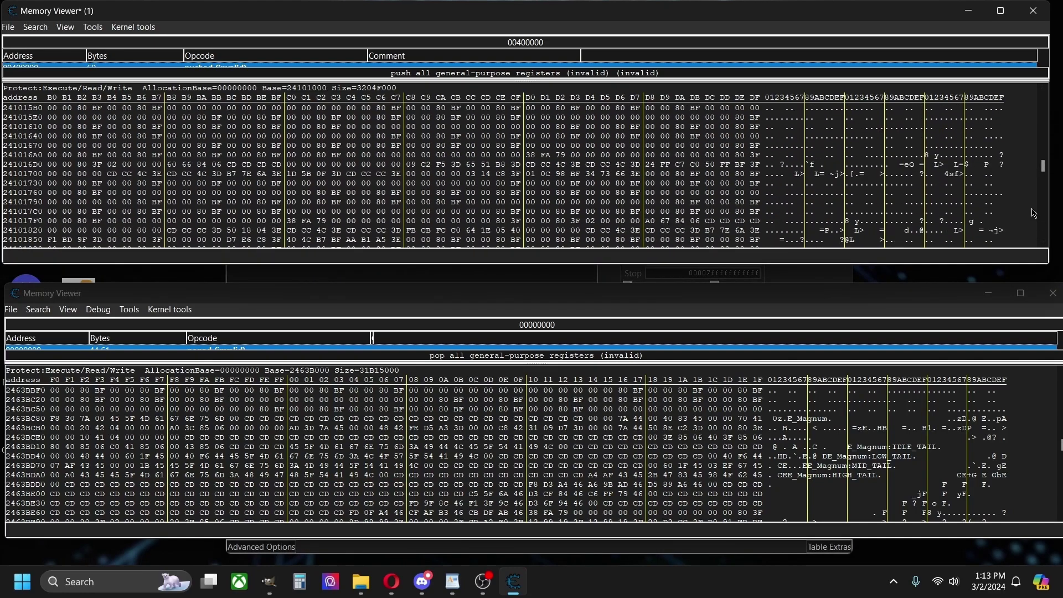
scroll(1033, 213, down, 5)
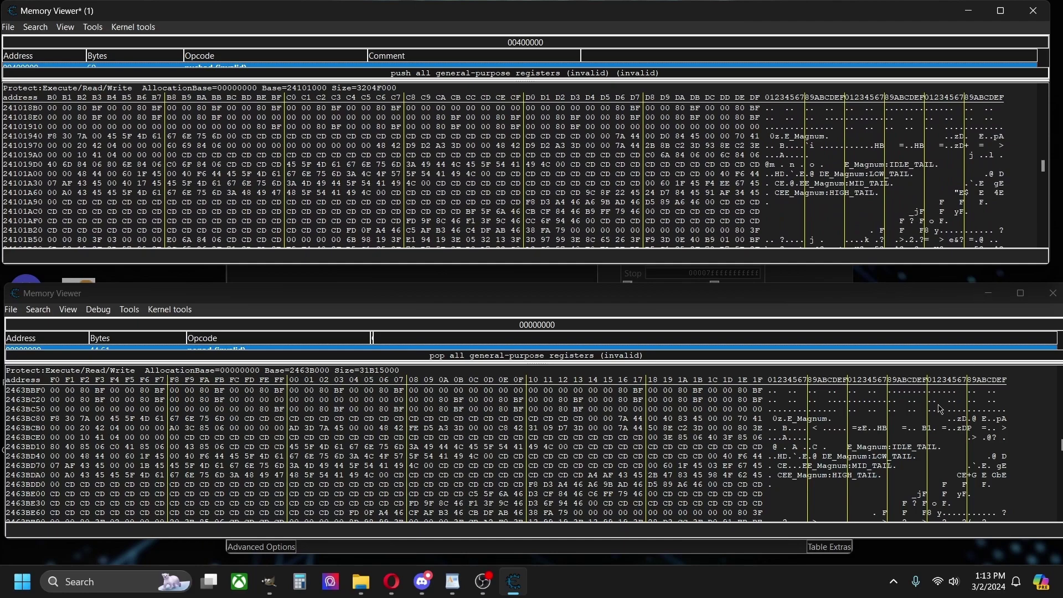
scroll(1025, 456, up, 13)
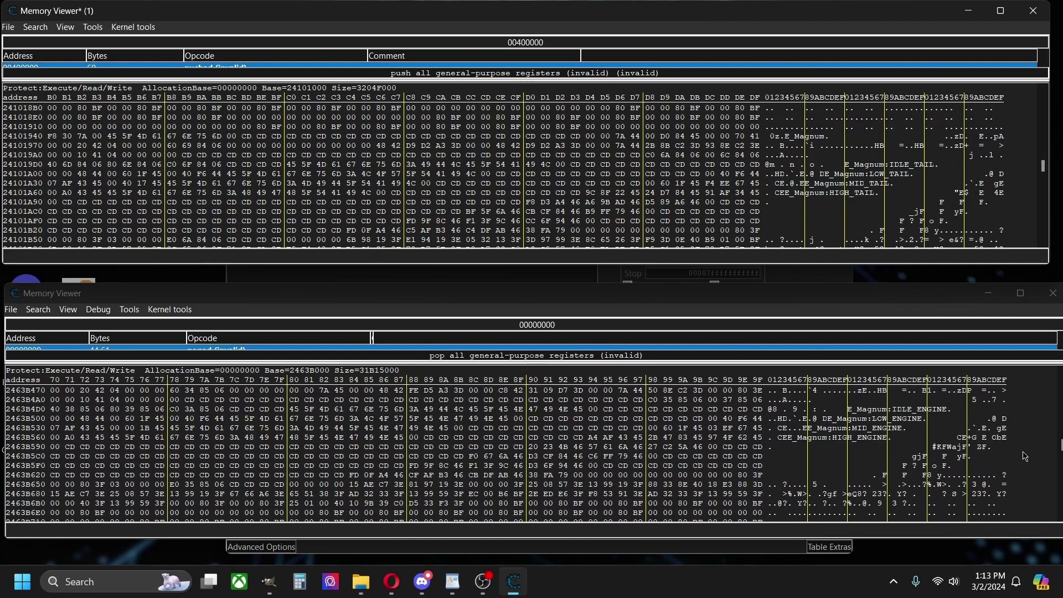
scroll(1024, 456, up, 3)
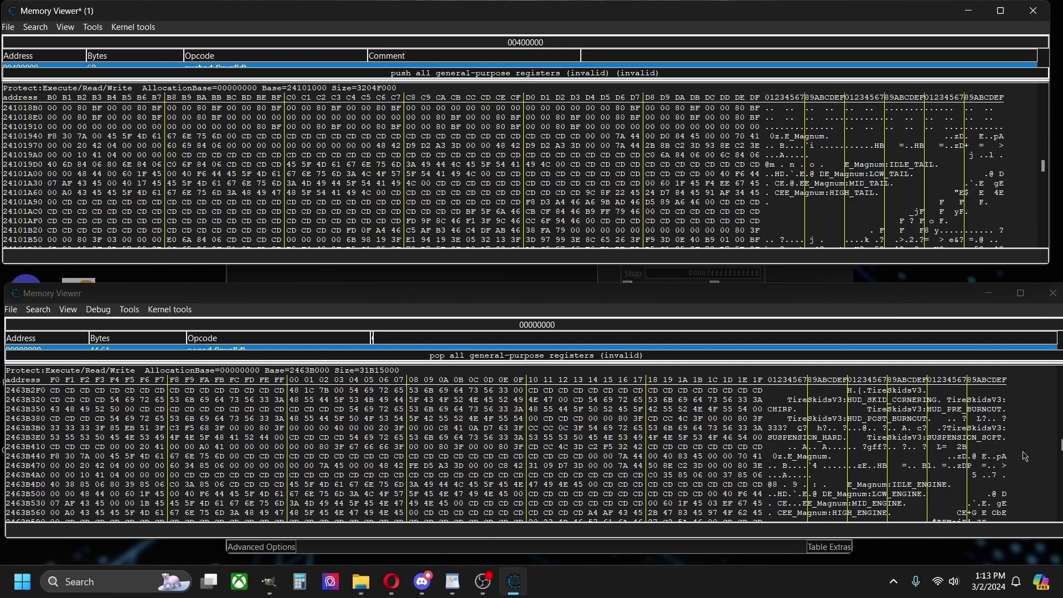
scroll(1025, 456, down, 15)
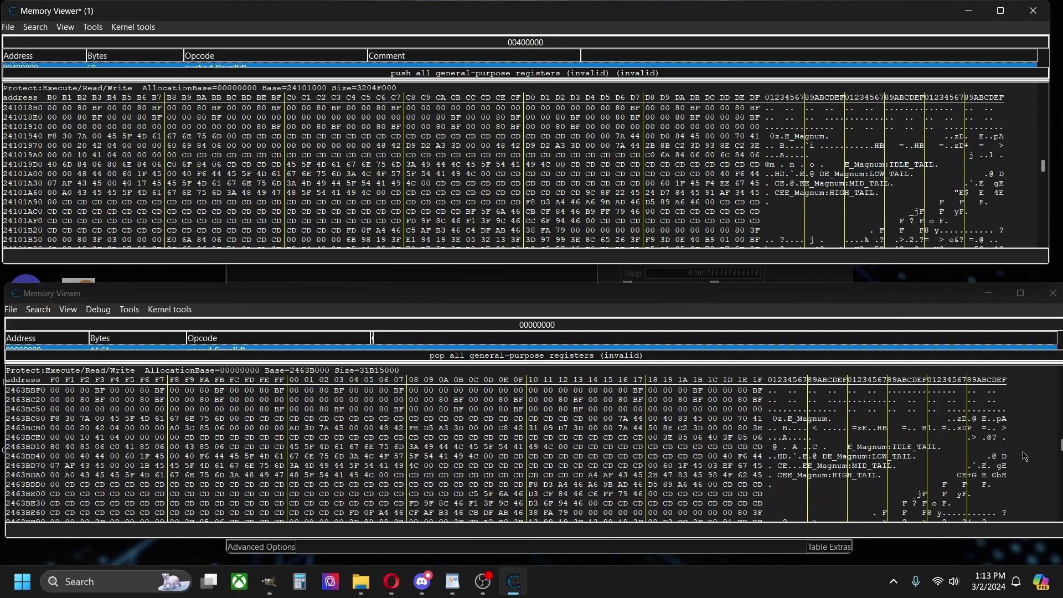
scroll(1024, 456, up, 13)
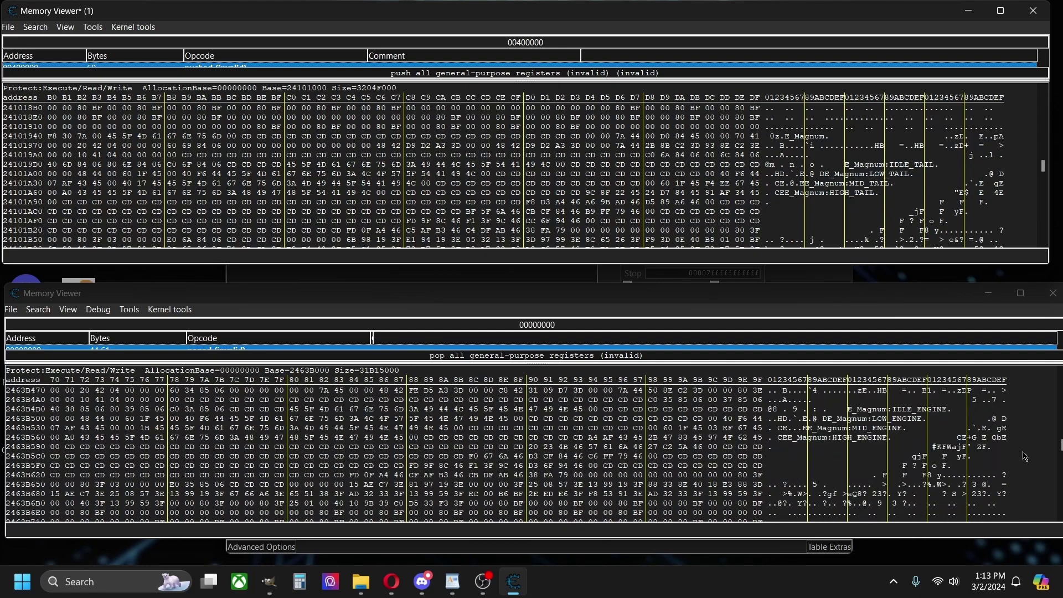
scroll(1025, 455, up, 2)
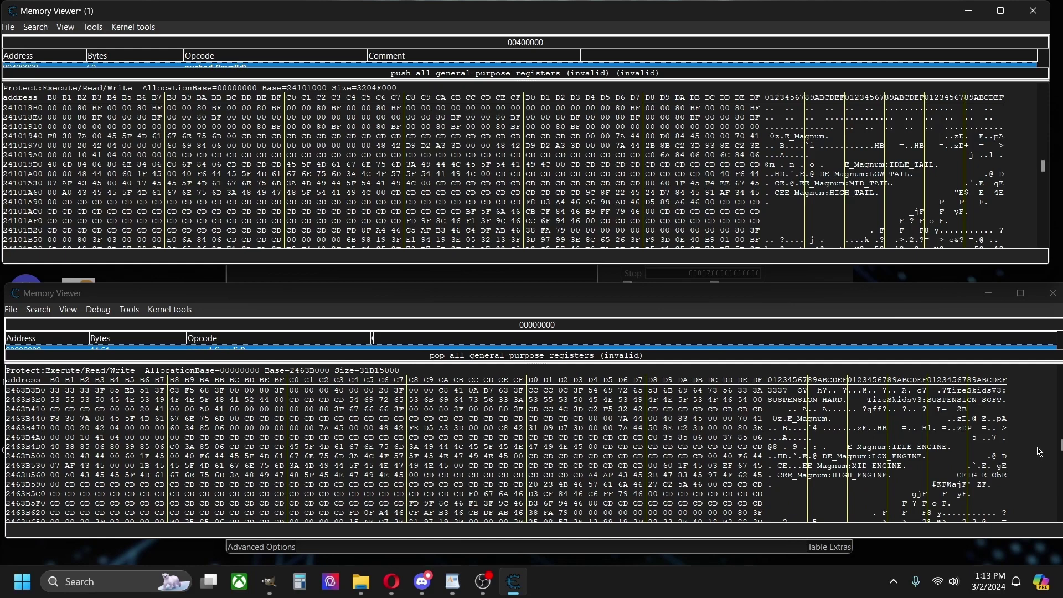
right_click(1039, 452)
mouse_move(964, 305)
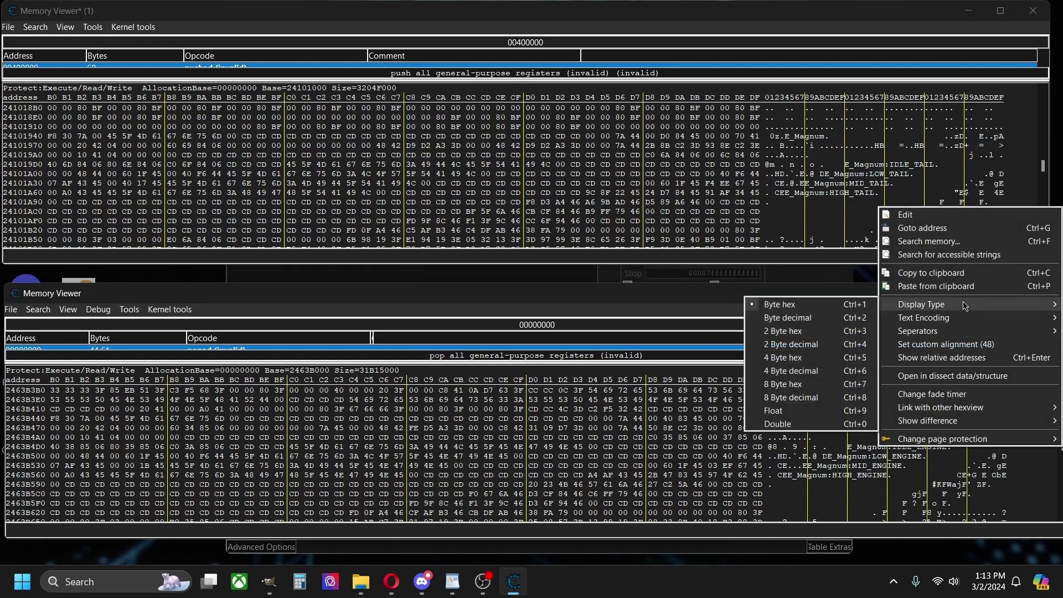
click(1015, 149)
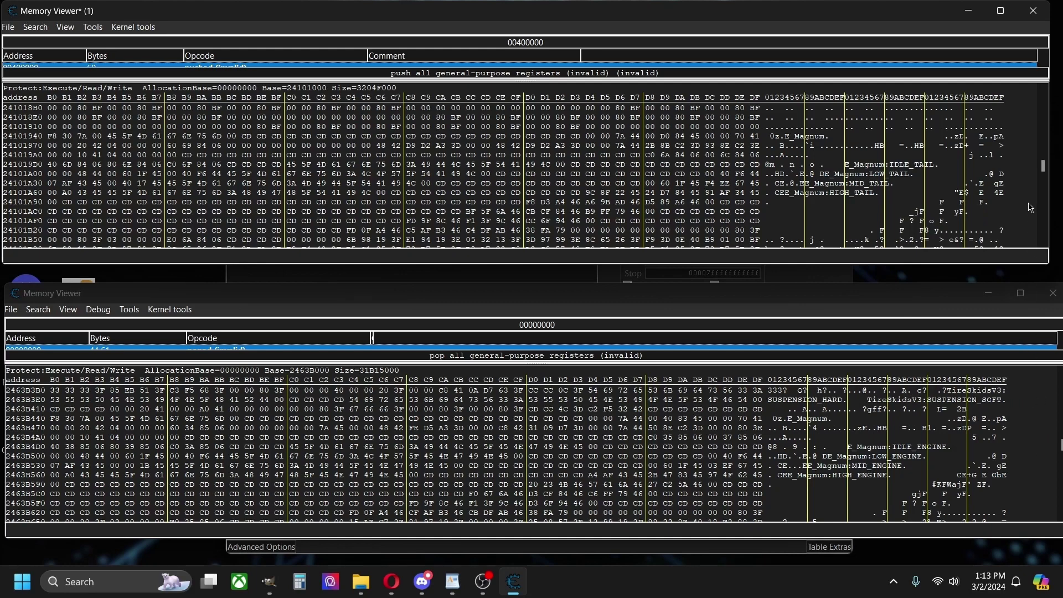
Bring the upper viewer to its Magnum engine block and set the display type of both viewers to Float
scroll(1030, 208, up, 10)
scroll(1030, 208, up, 2)
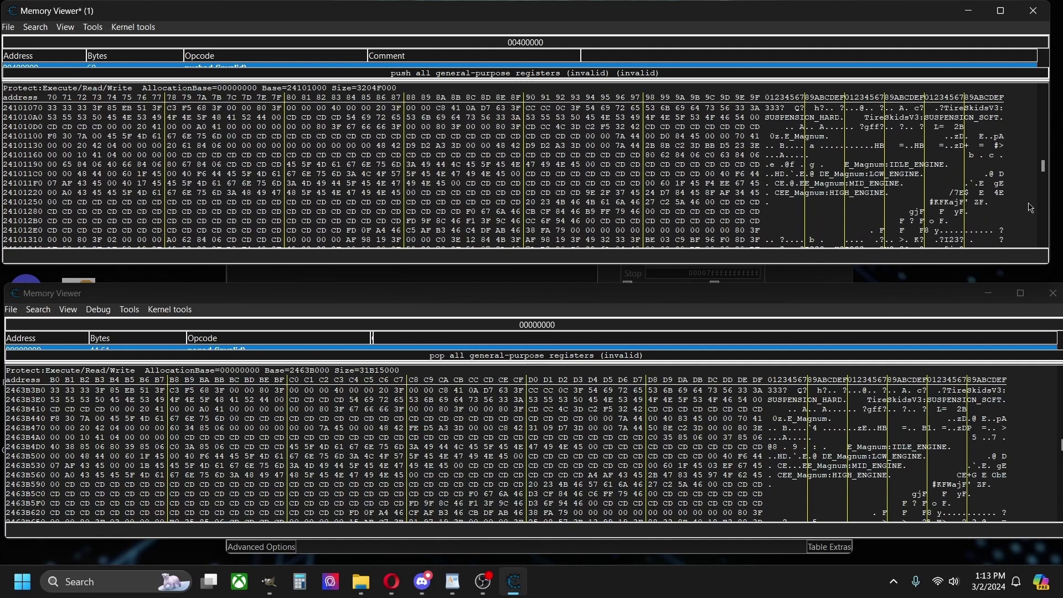
right_click(1030, 208)
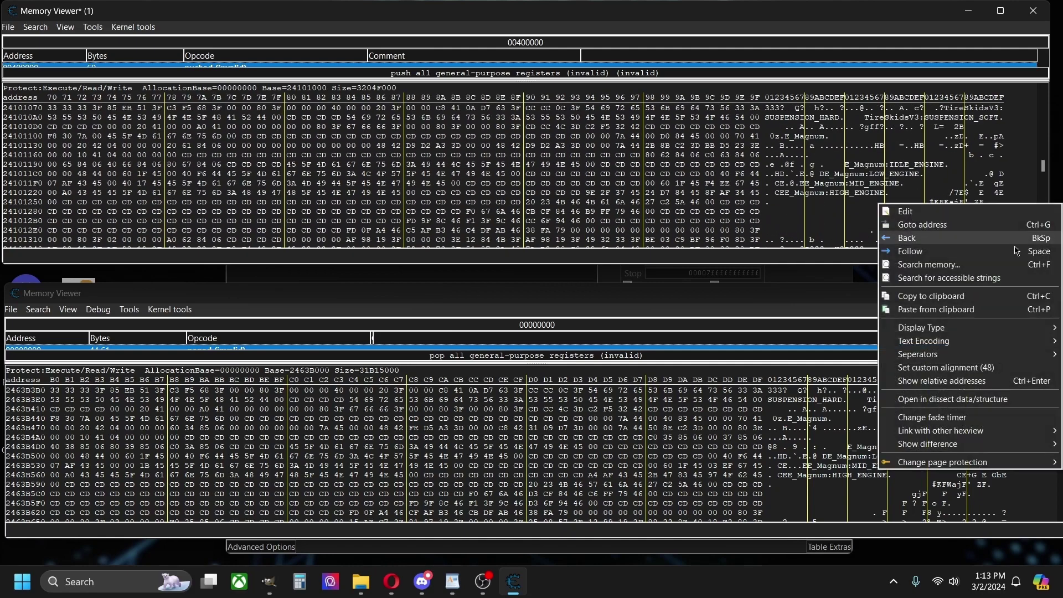
mouse_move(958, 332)
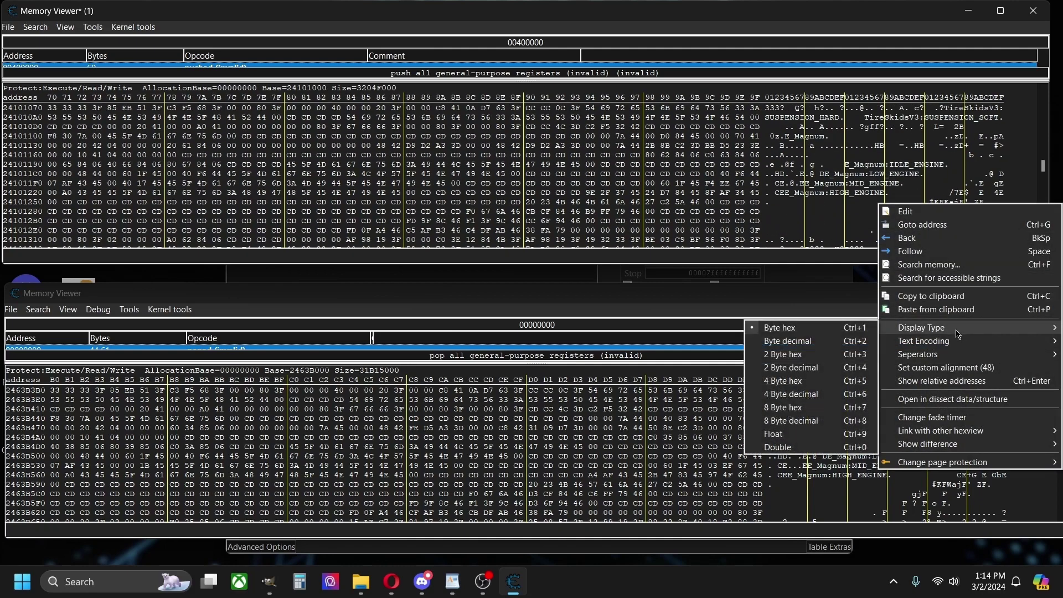
click(785, 437)
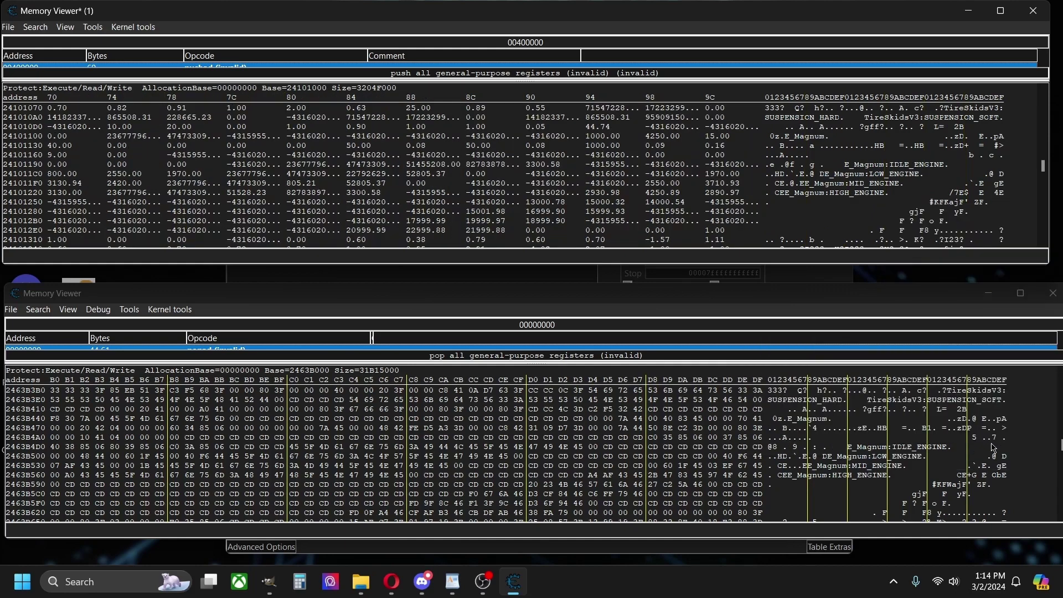
right_click(1019, 459)
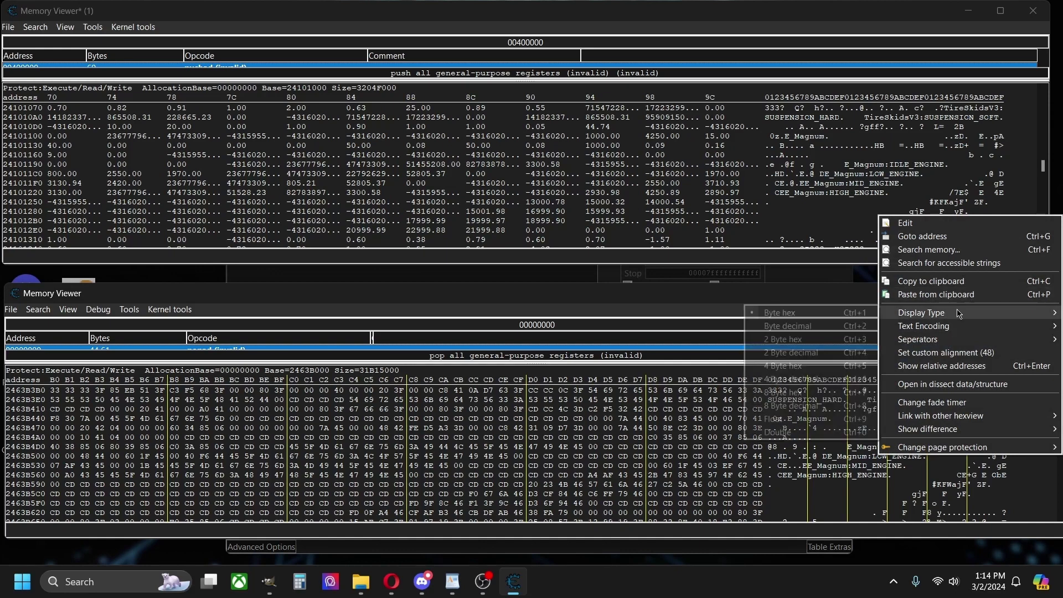
click(801, 419)
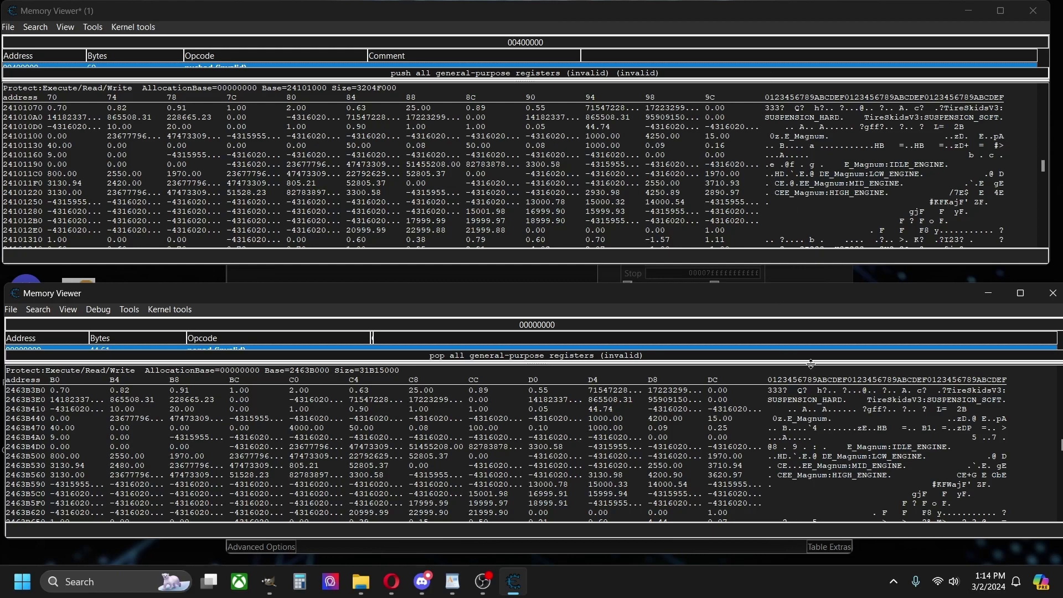
Compare the engine block's float at 2463B468 in the lower viewer with its counterpart at 24101128 in the upper viewer
click(670, 420)
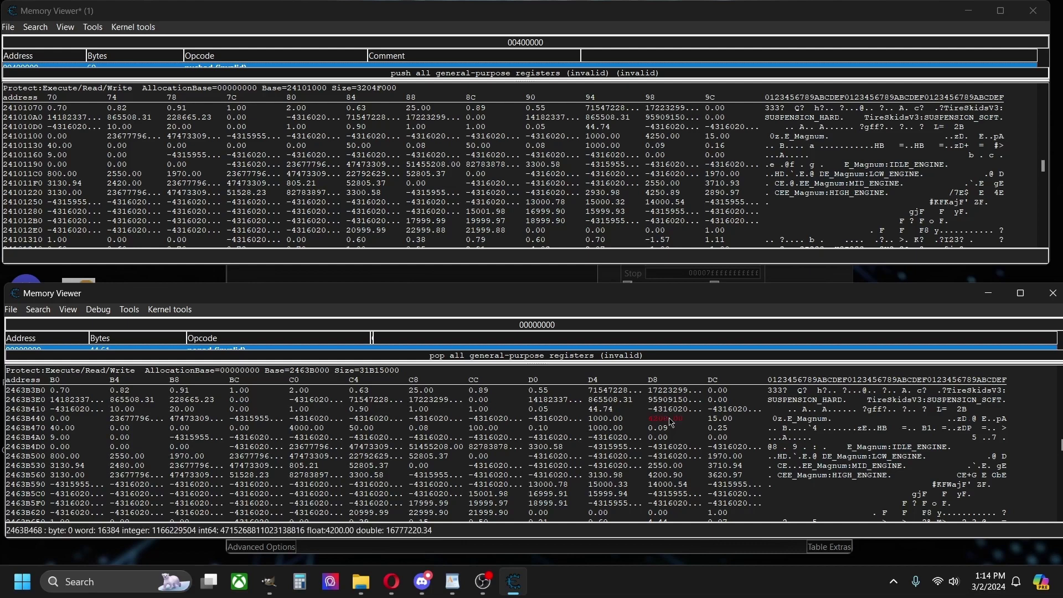
click(666, 136)
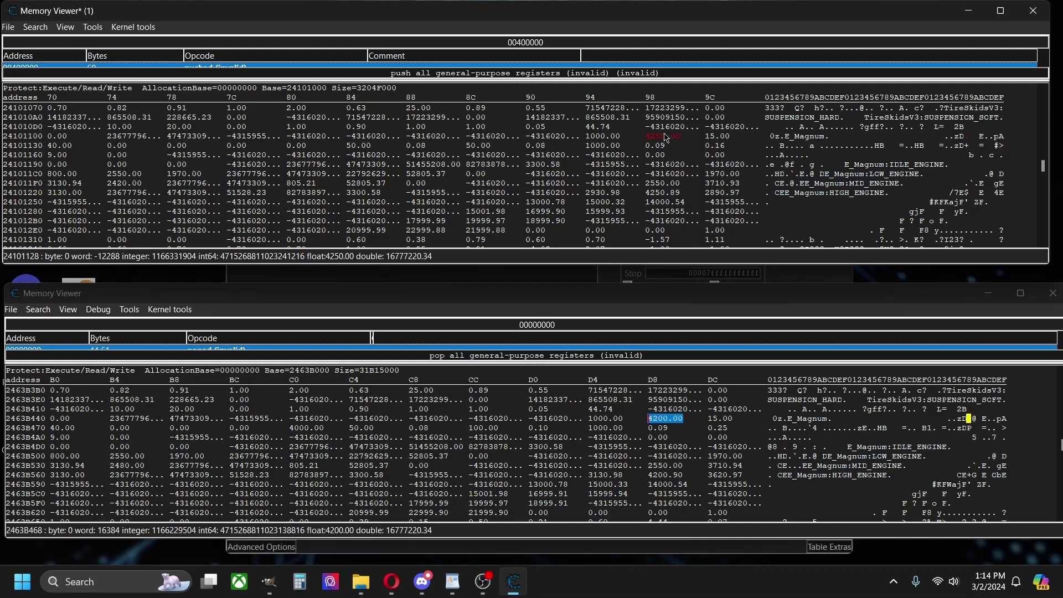
click(671, 184)
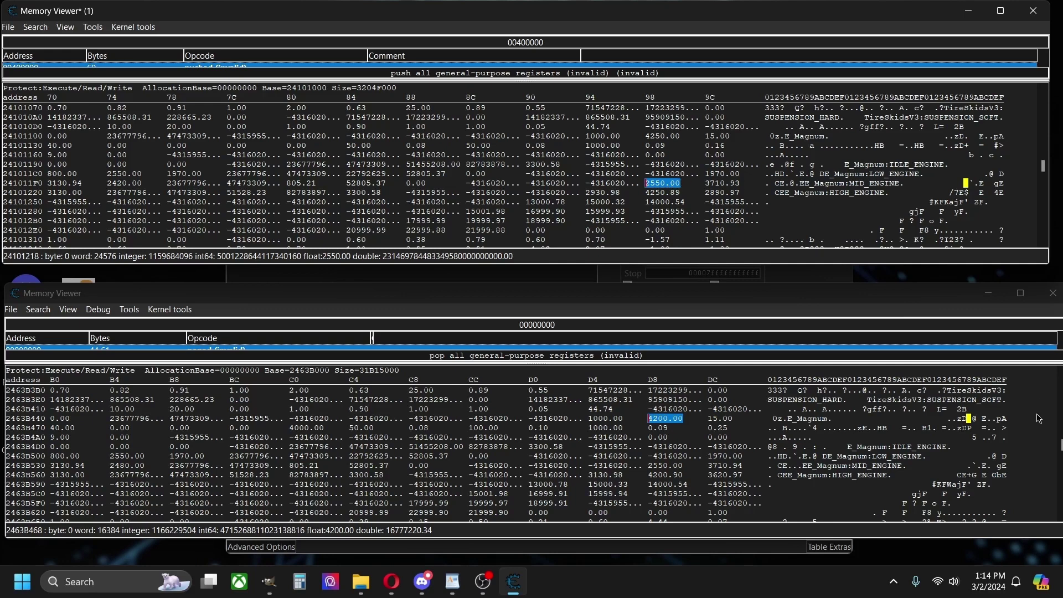
click(1018, 441)
click(1007, 217)
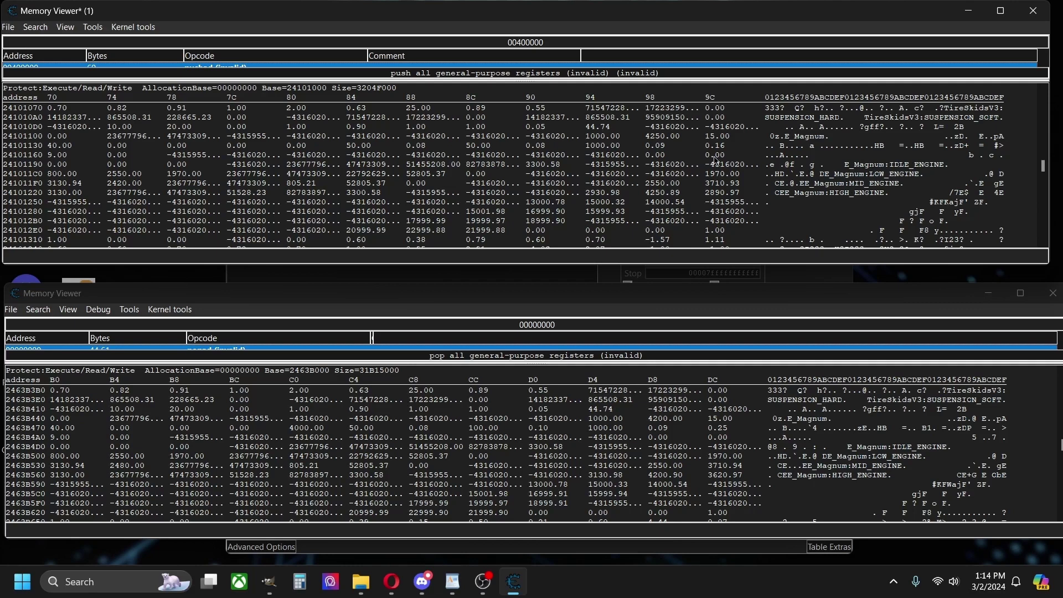
click(668, 137)
click(667, 137)
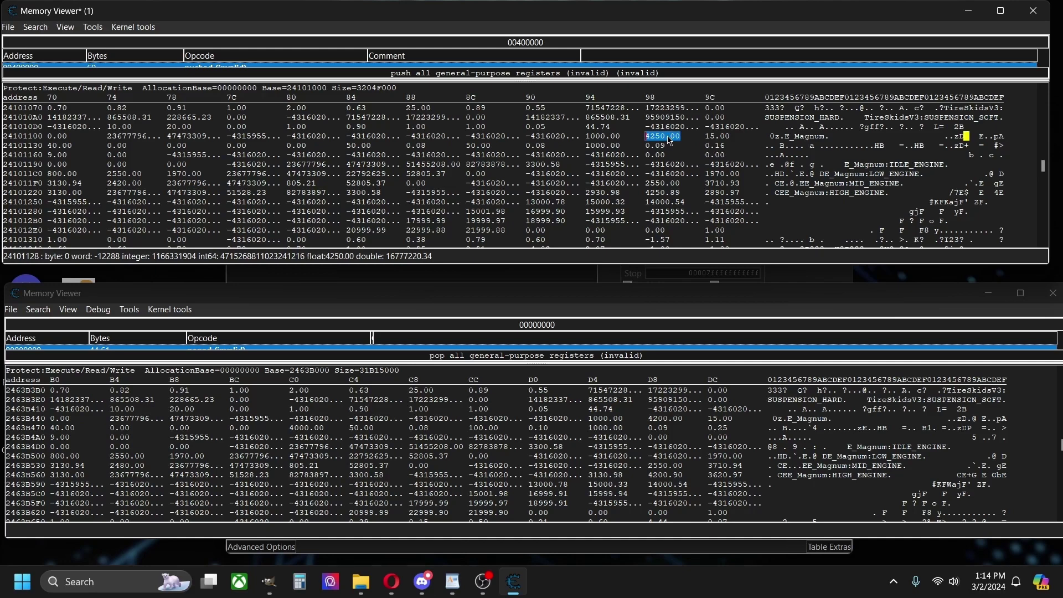
click(1031, 179)
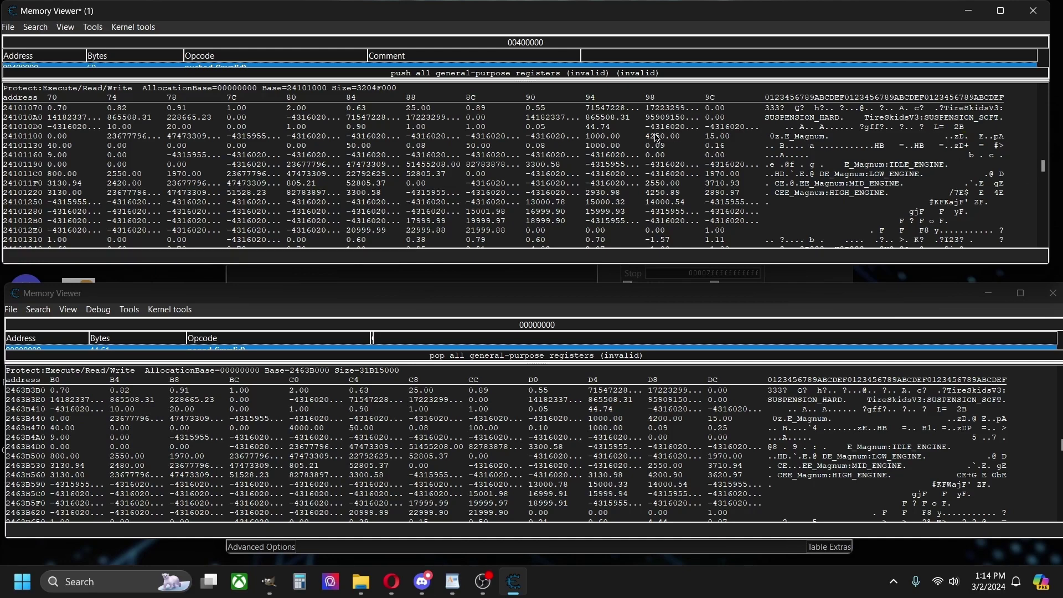
click(656, 137)
click(656, 137)
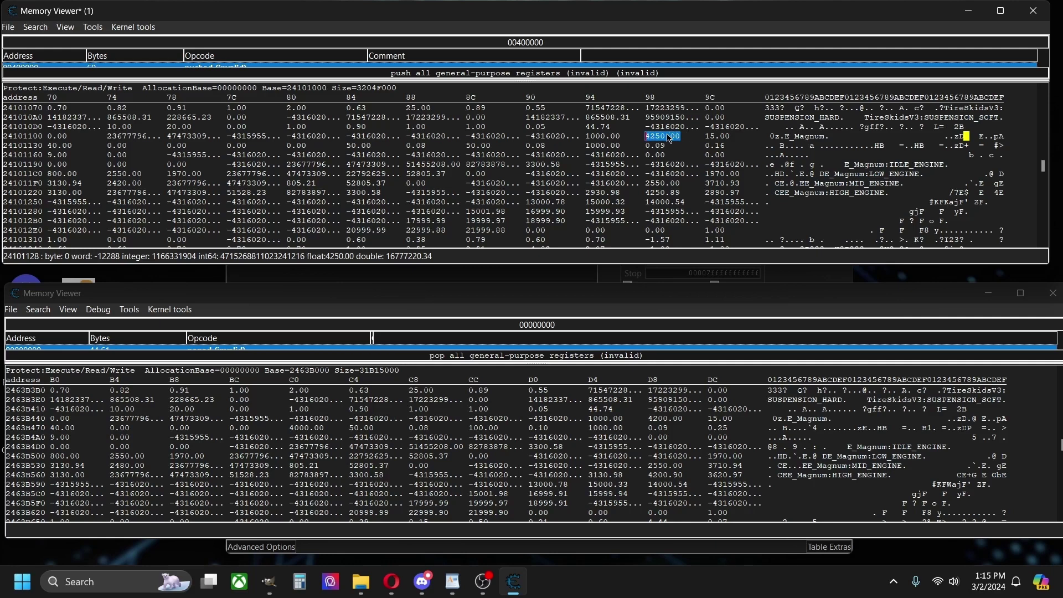
Compare the upper viewer's Magnum engine floats at 24101128 and 24101248 with each other and with 2463B468 in the lower viewer
click(671, 422)
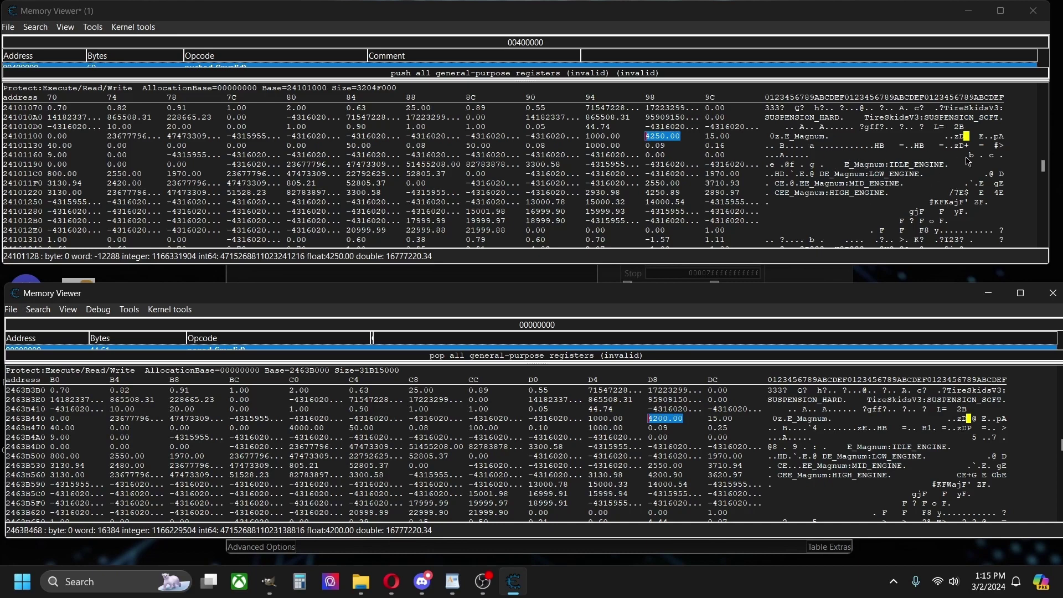
click(1028, 201)
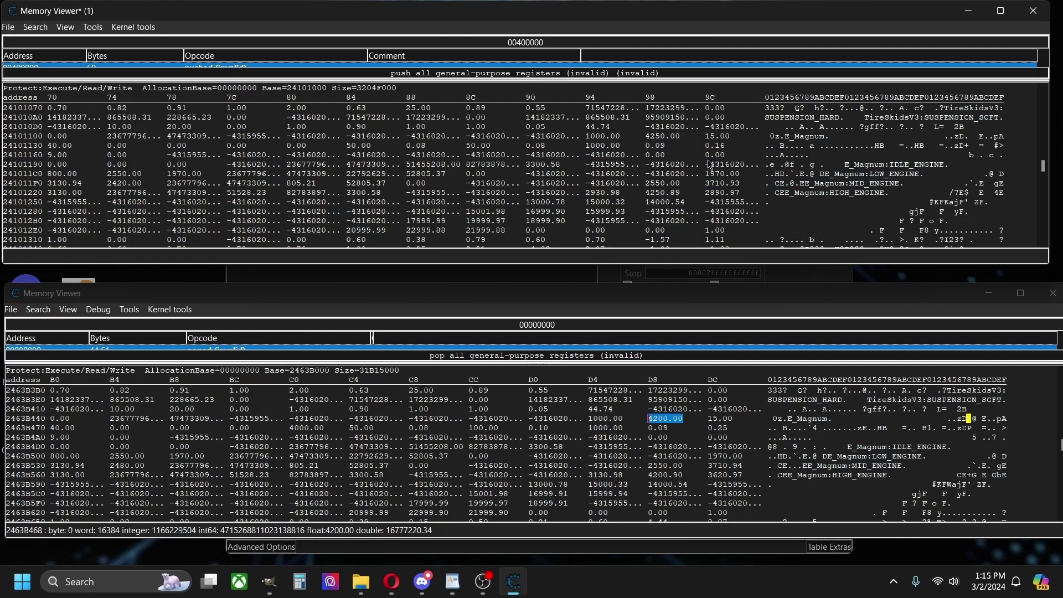
click(609, 194)
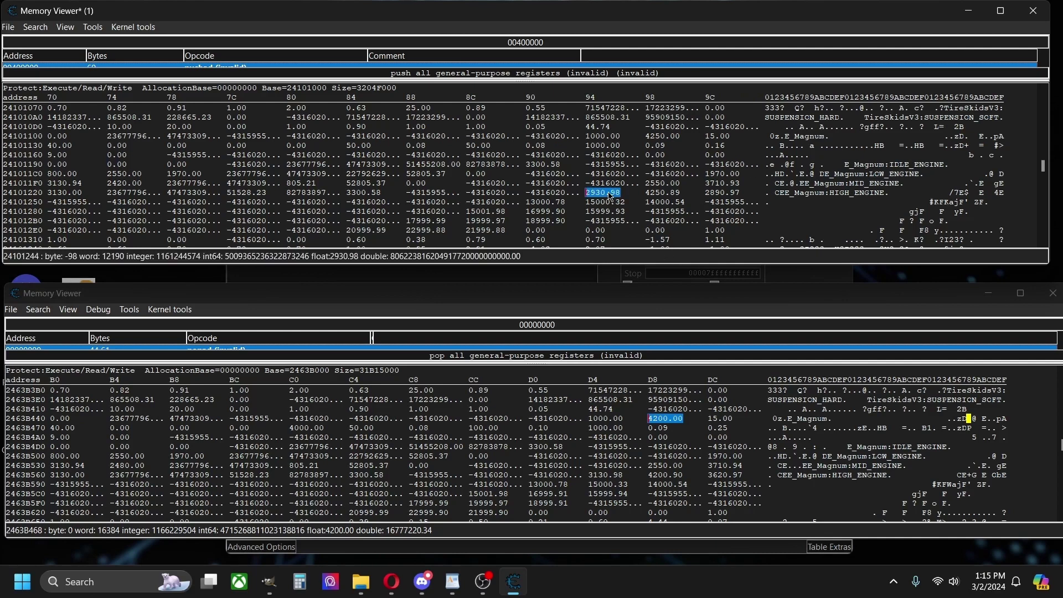
click(667, 139)
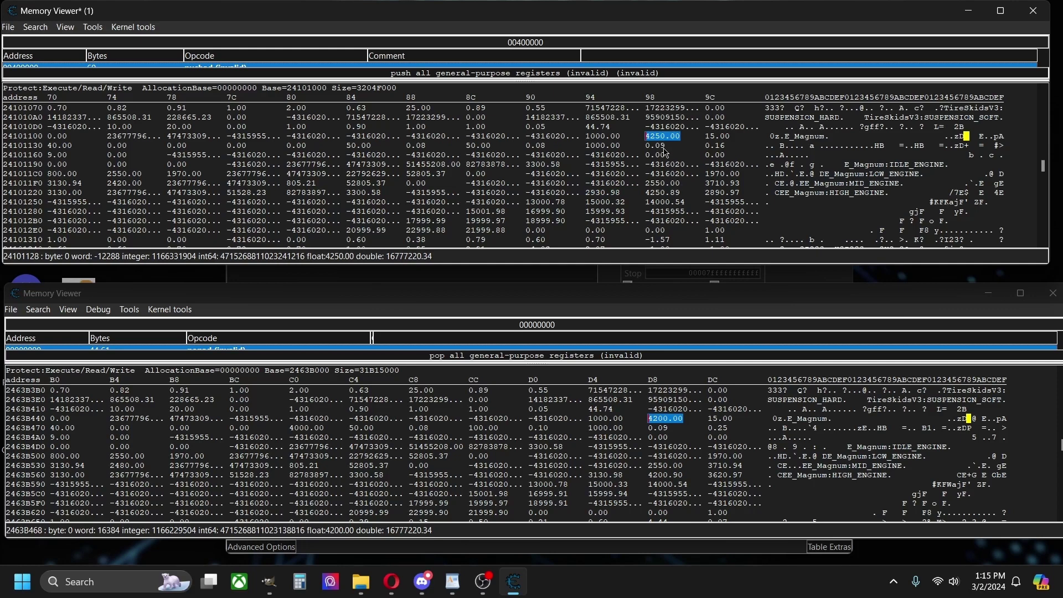
click(667, 195)
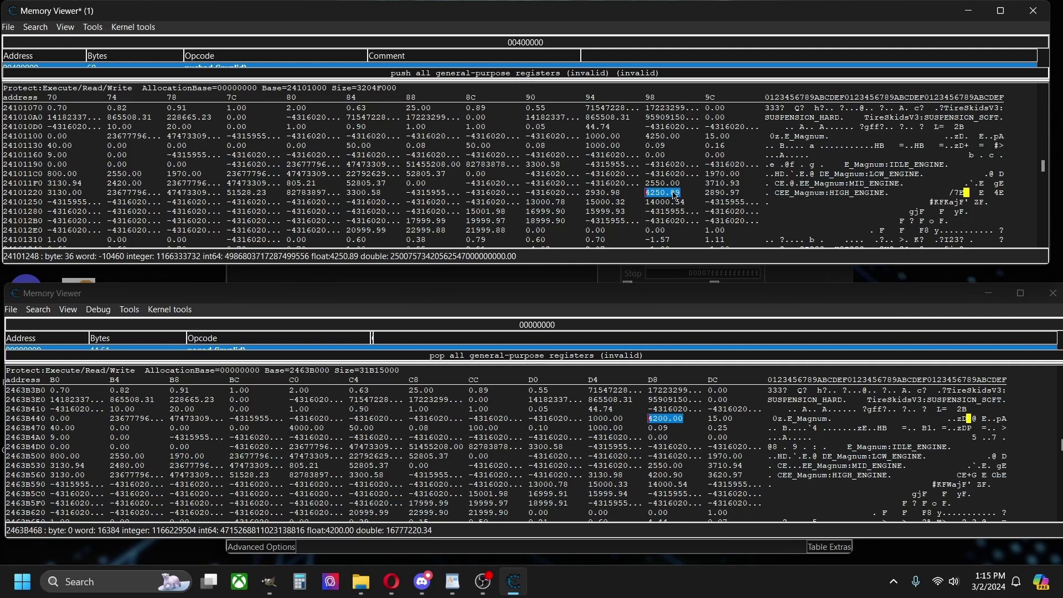
click(674, 138)
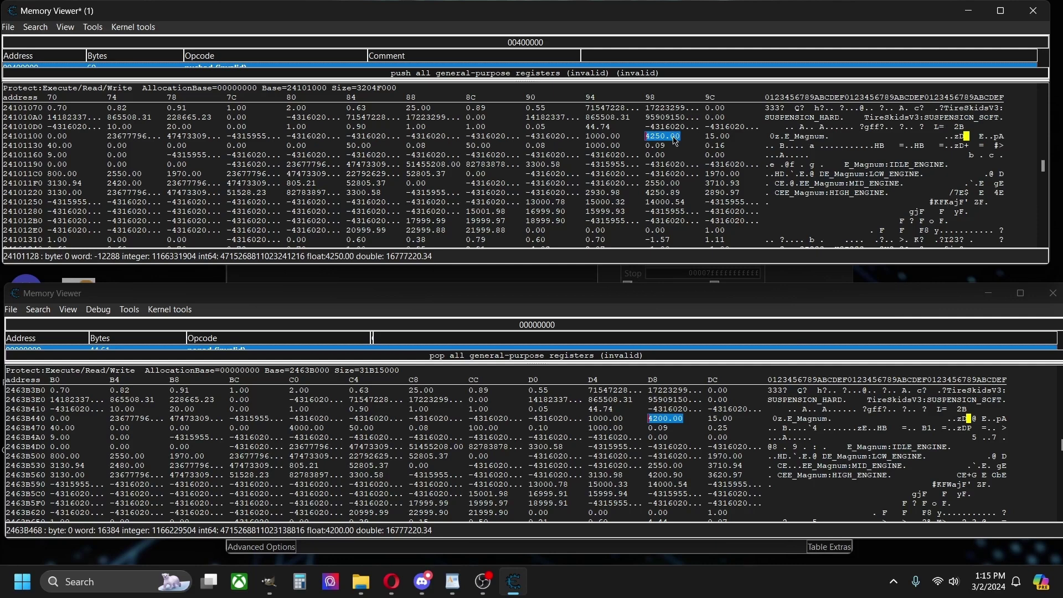
click(669, 194)
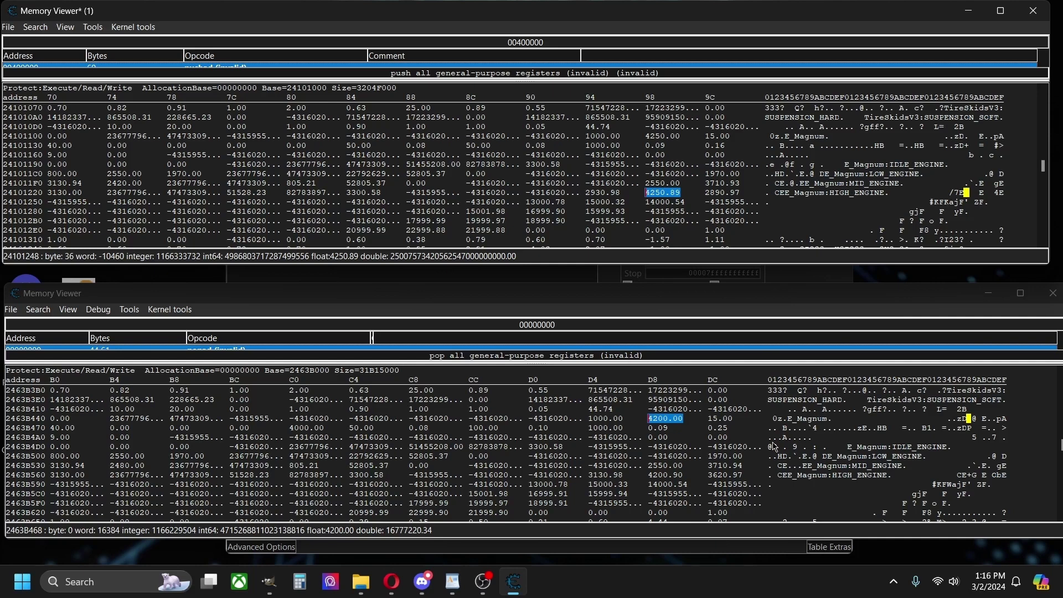
Examine the upper viewer's Magnum floats at 241011EC, 24101218 and 24101244, along with those at 2410121C, 24101248 and 2410124C
click(732, 194)
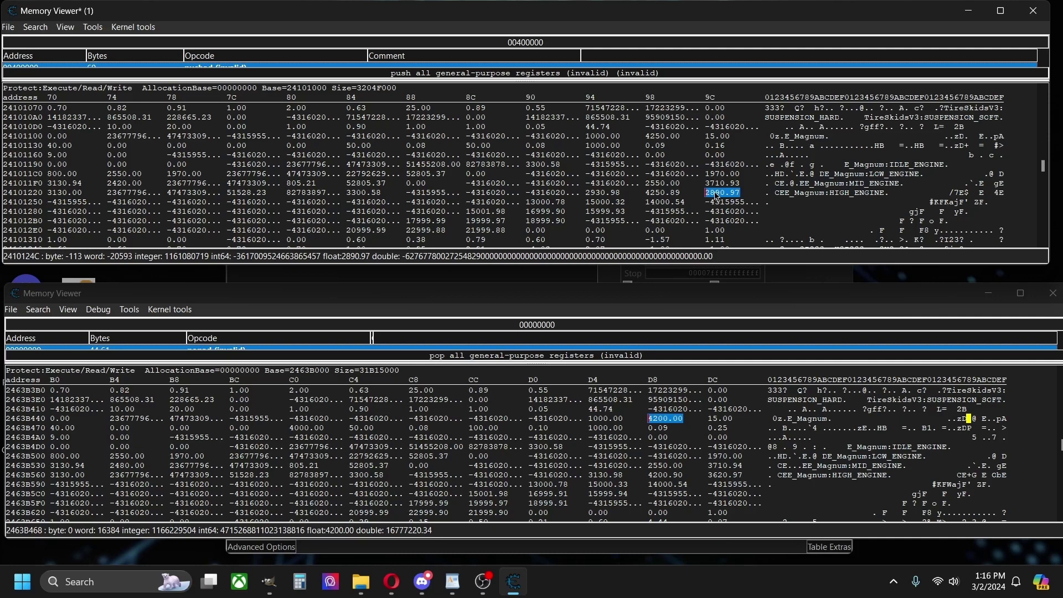
click(606, 194)
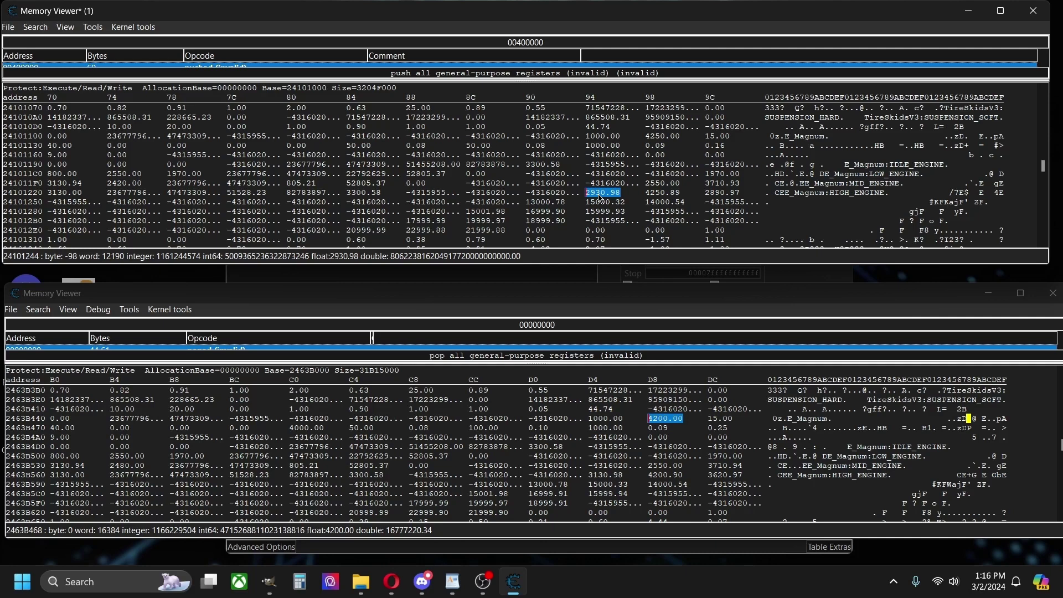
click(724, 175)
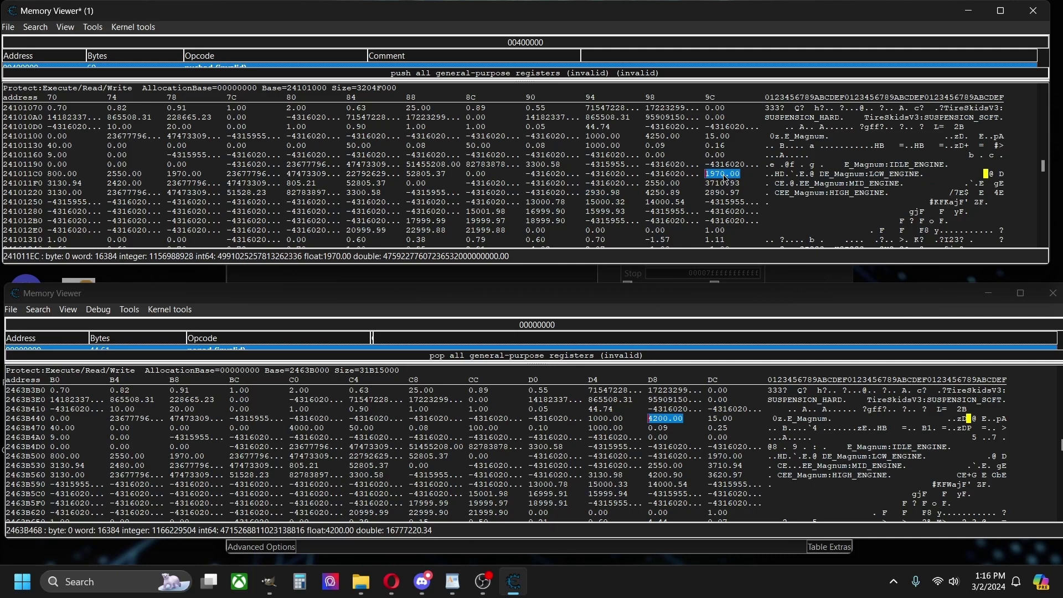
click(670, 186)
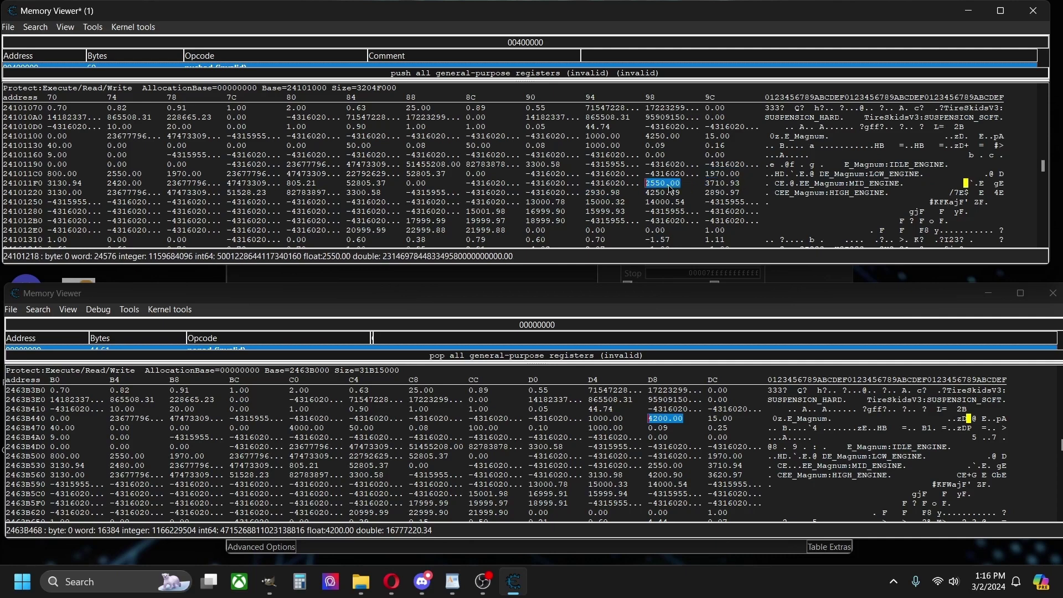
click(606, 194)
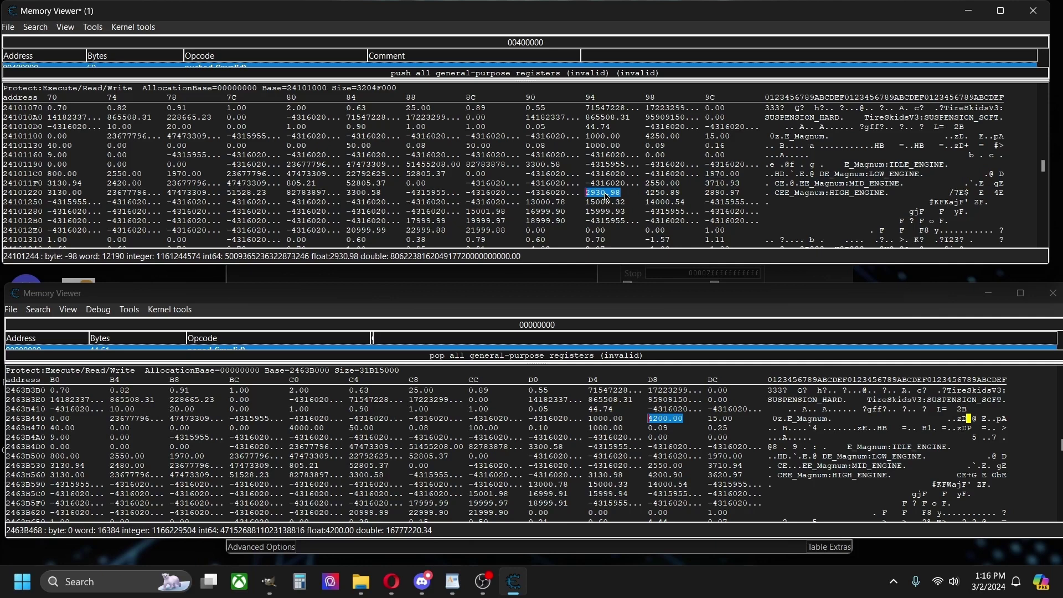
click(726, 175)
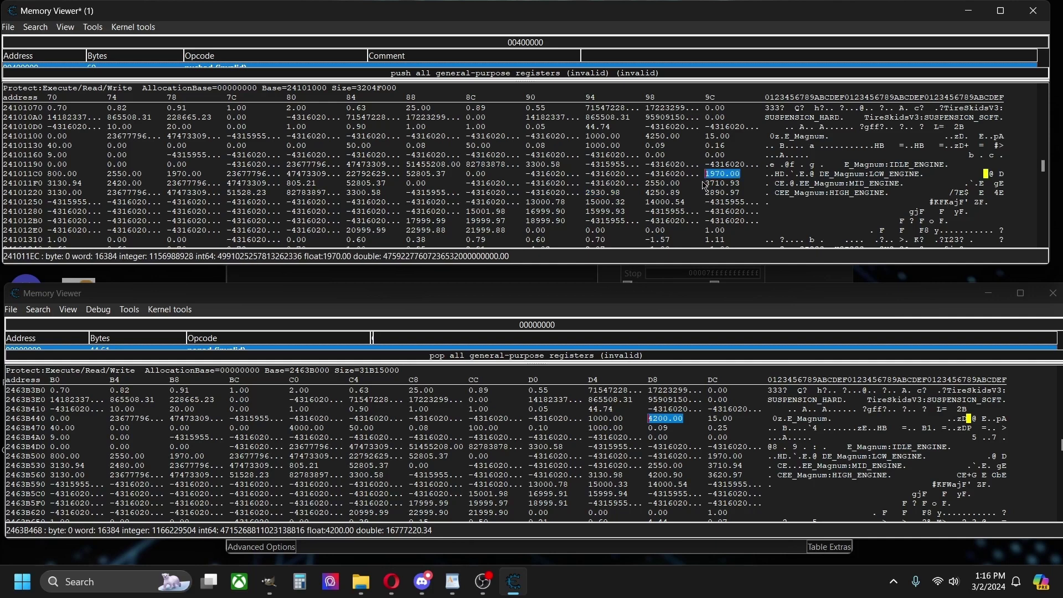
click(662, 184)
click(607, 194)
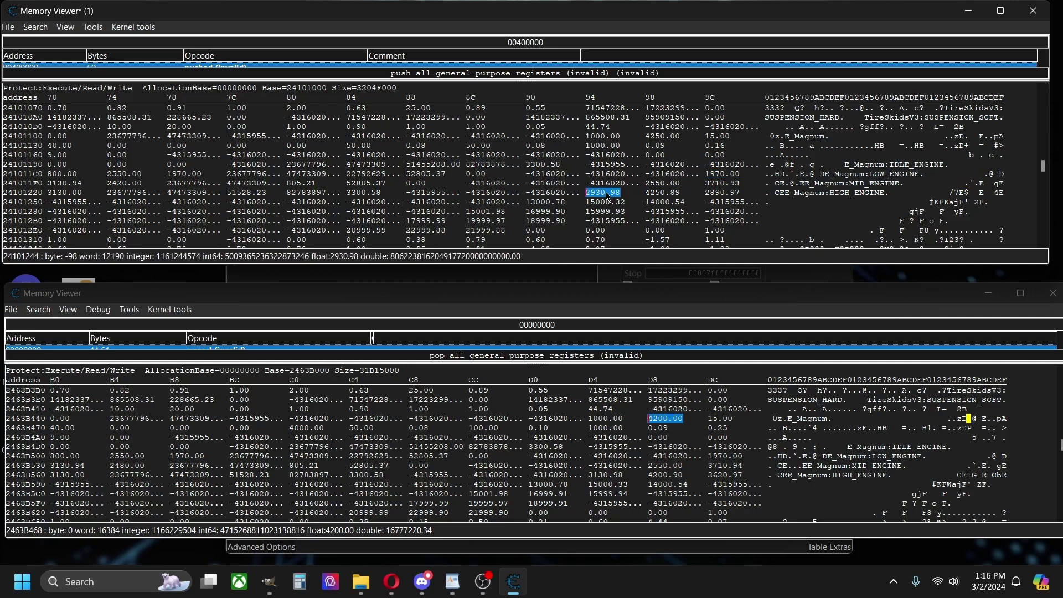
click(653, 198)
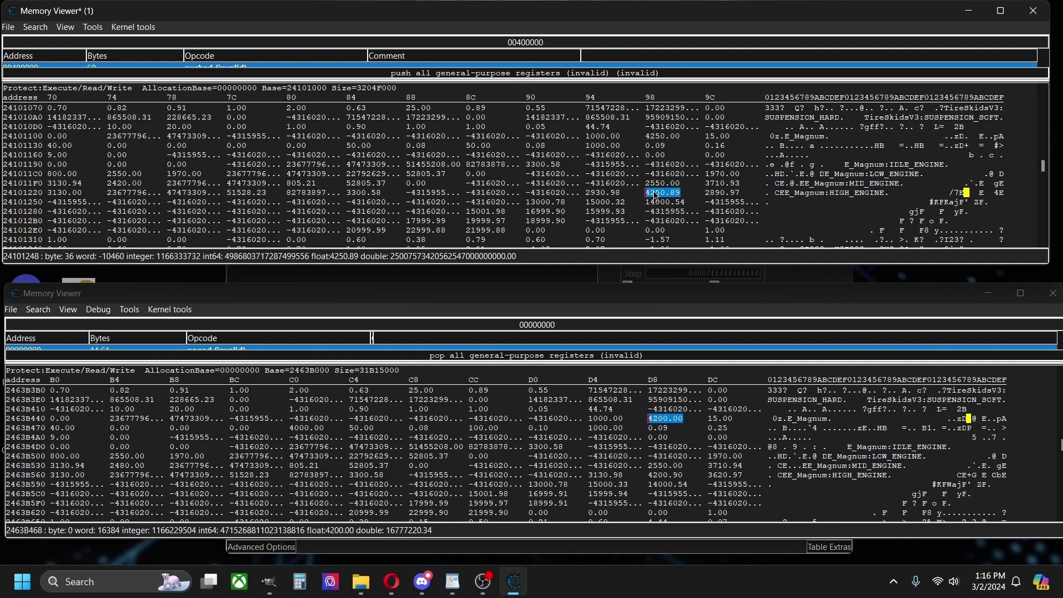
click(733, 184)
click(668, 194)
click(726, 176)
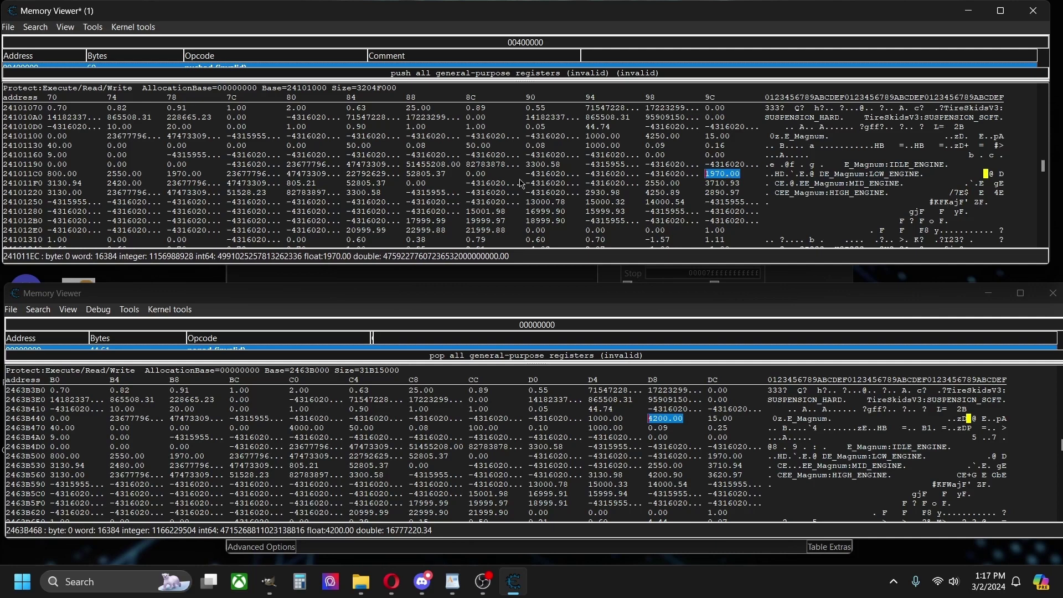
Compare the upper viewer's float series 241011F0, 2410121C and 24101248 with the series 241011EC, 24101218 and 24101244
click(77, 188)
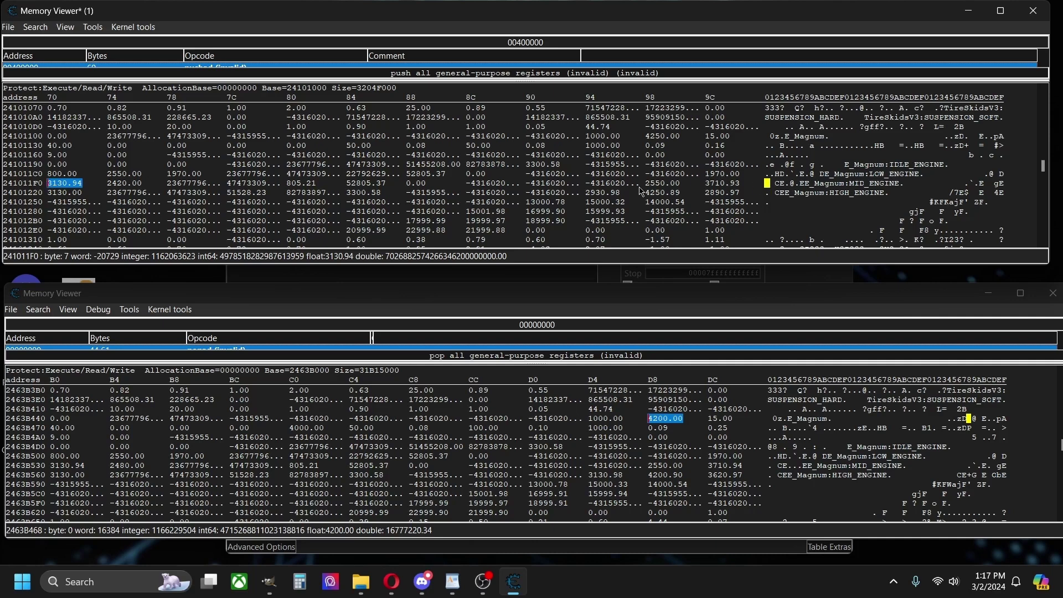
click(719, 185)
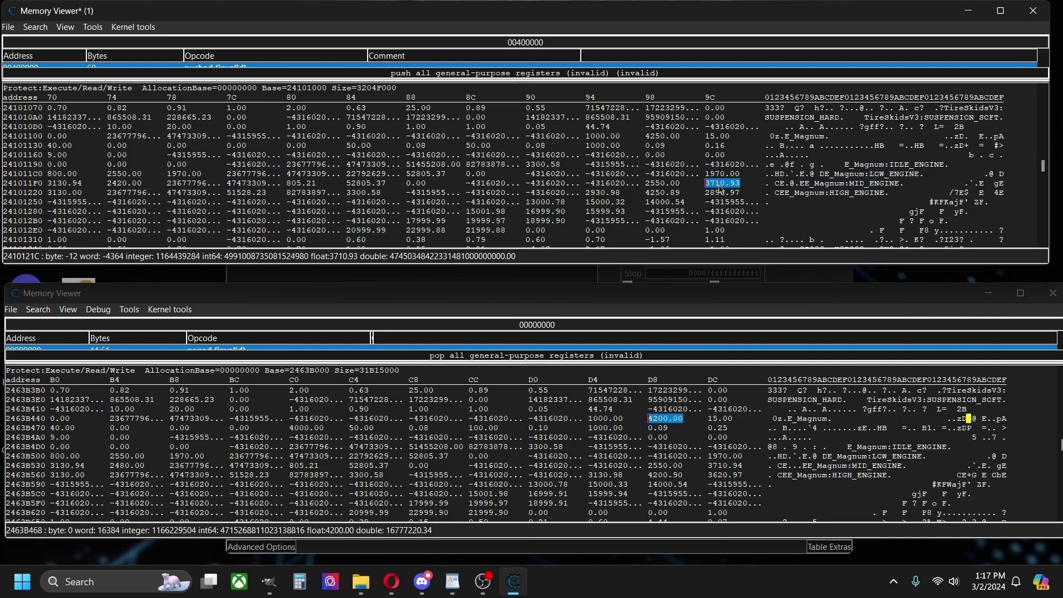
click(670, 193)
click(732, 184)
click(674, 194)
click(720, 176)
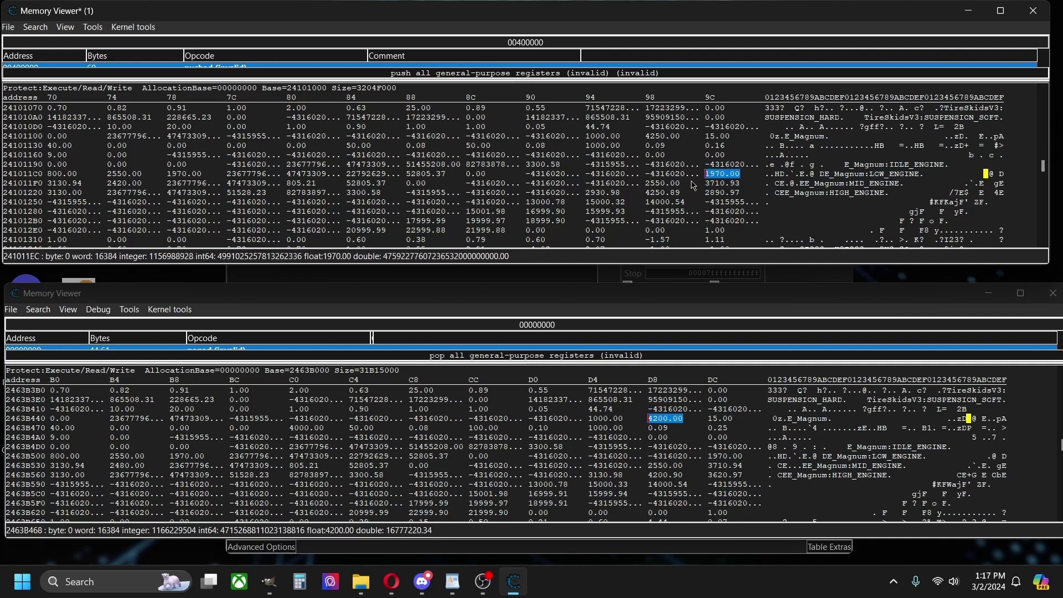
click(662, 189)
click(616, 192)
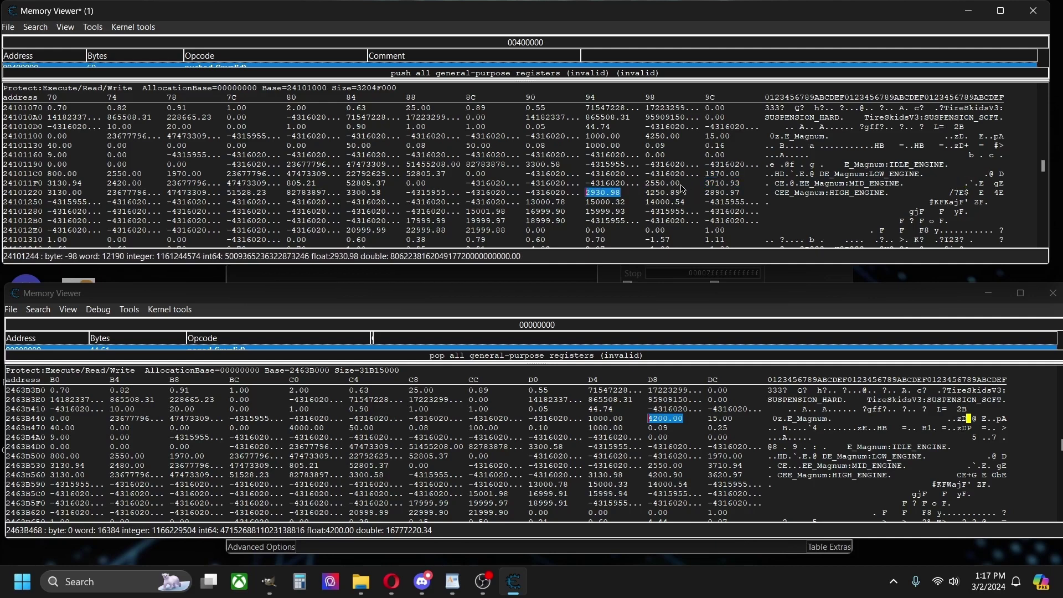
click(720, 184)
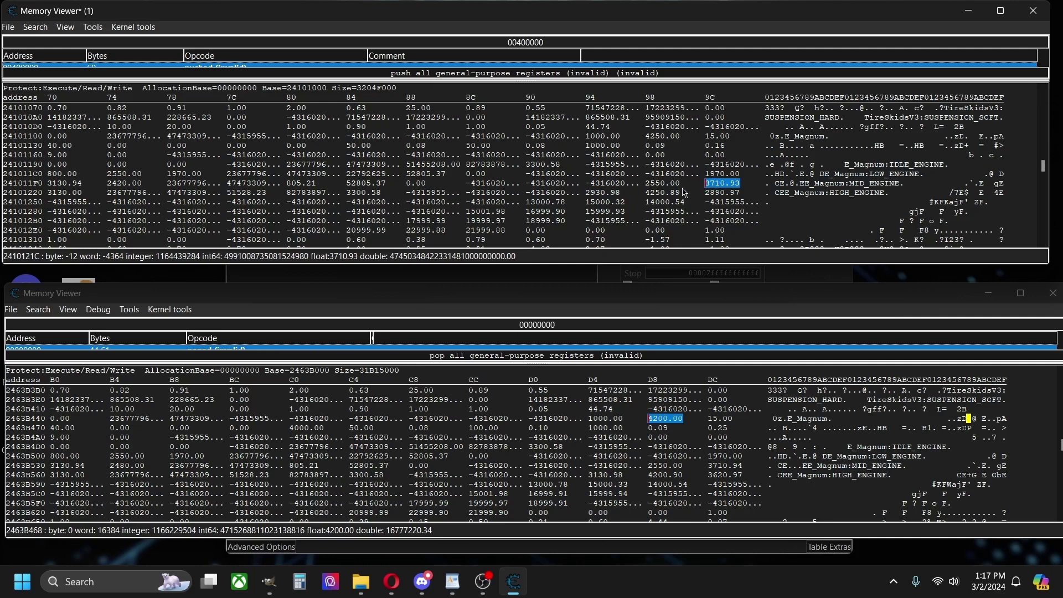
click(68, 184)
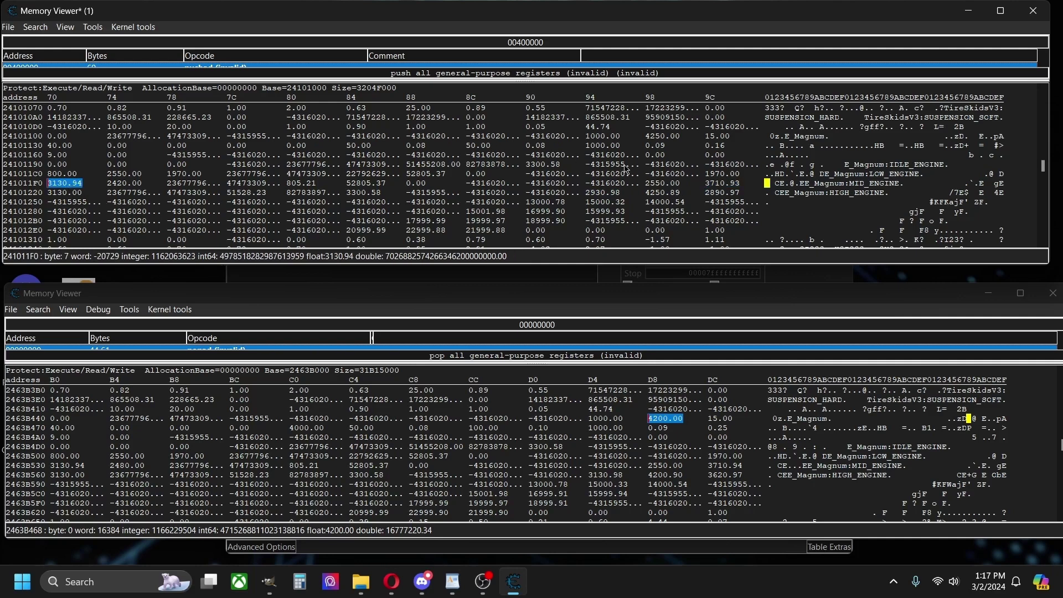
click(665, 193)
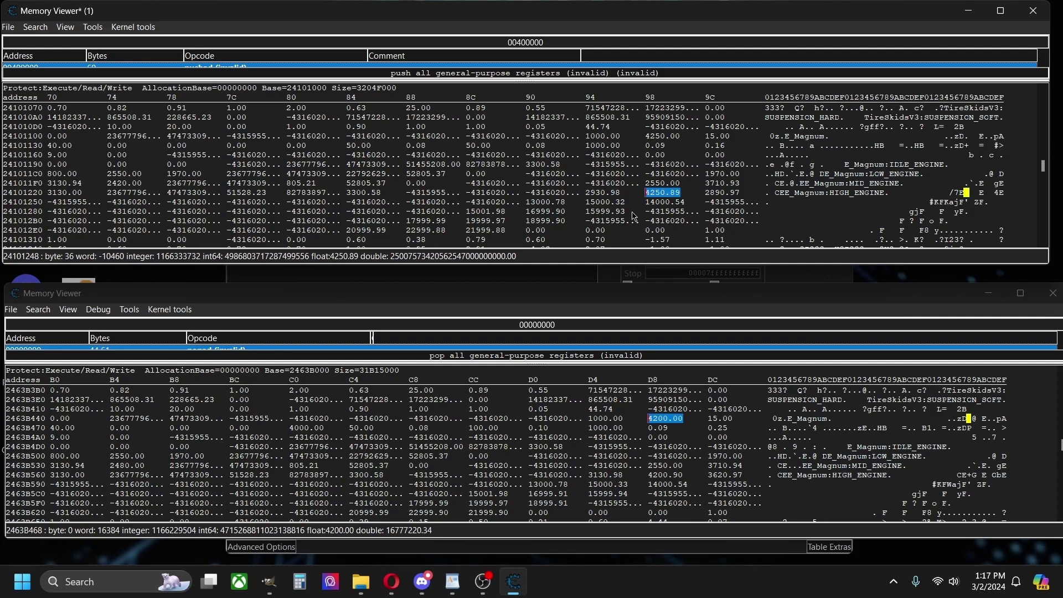
Match the lower viewer's Magnum high-engine floats to the upper viewer by setting 2463B58C to 2890.97 and 2463B584 to 2930.98
click(726, 194)
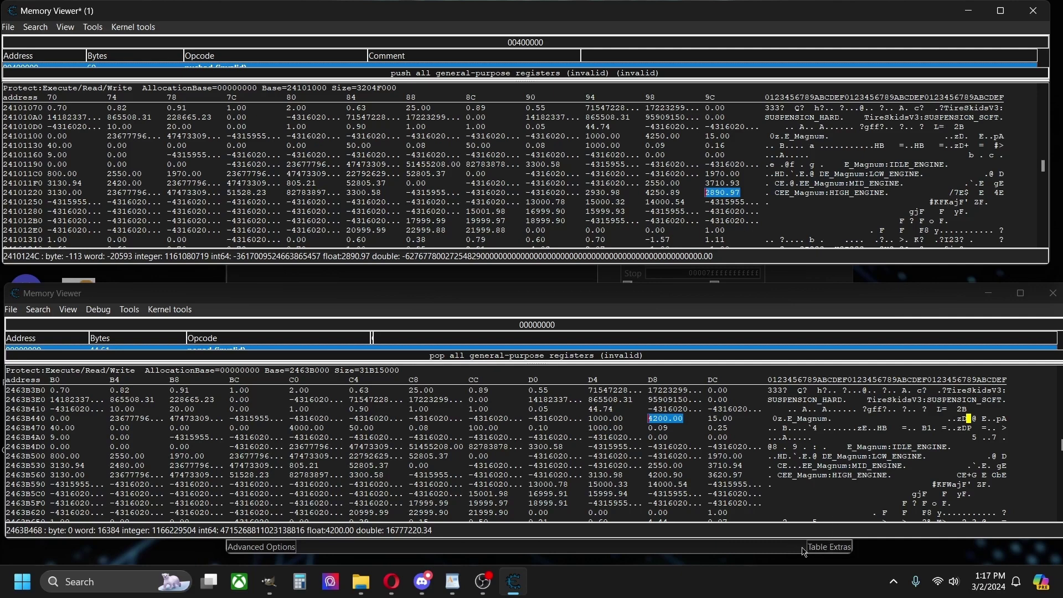
click(726, 477)
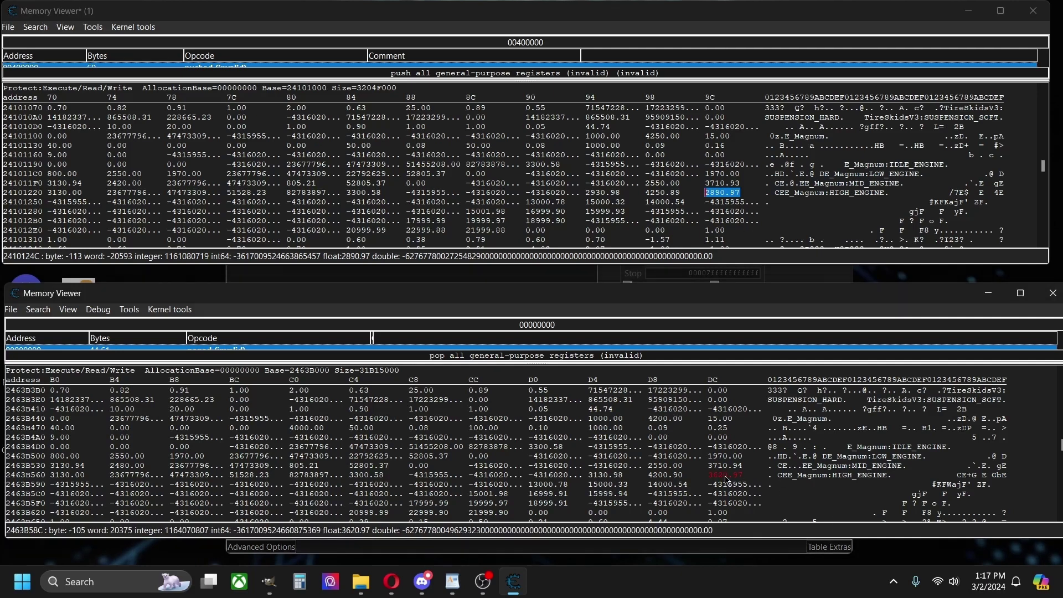
text(2890.97)
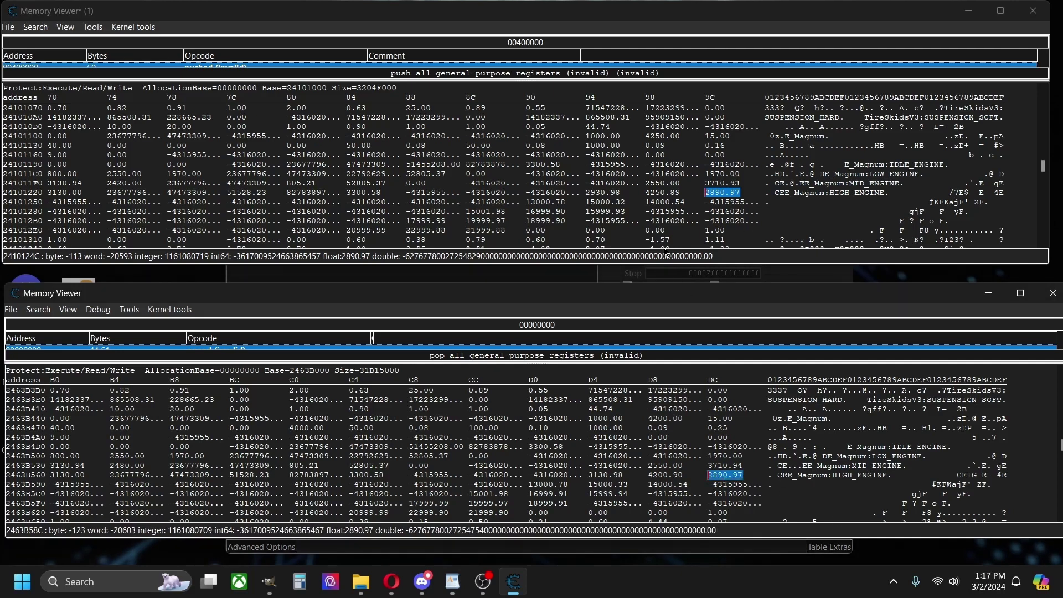
click(612, 192)
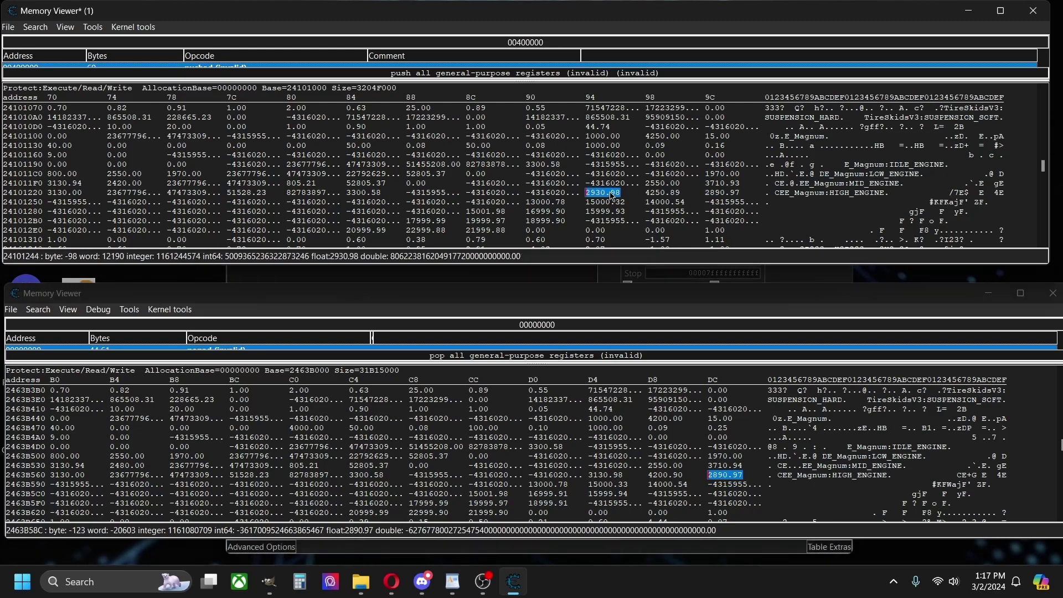
click(609, 477)
text(2930.98)
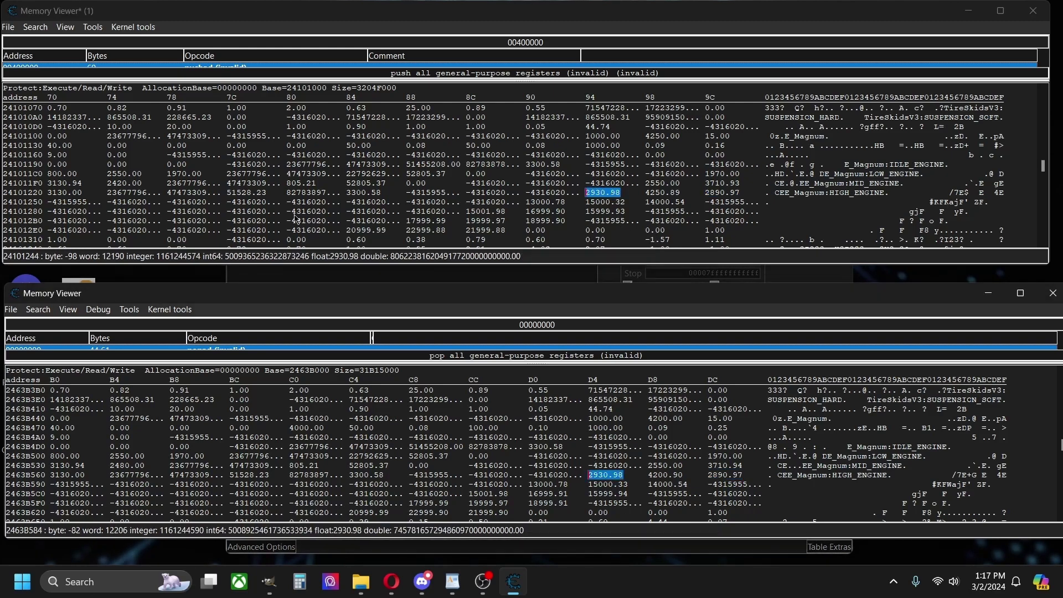
Set the lower viewer's Magnum engine float at 2463B534 to 2420.00, copying its counterpart at 241011F4 in the upper viewer
click(124, 183)
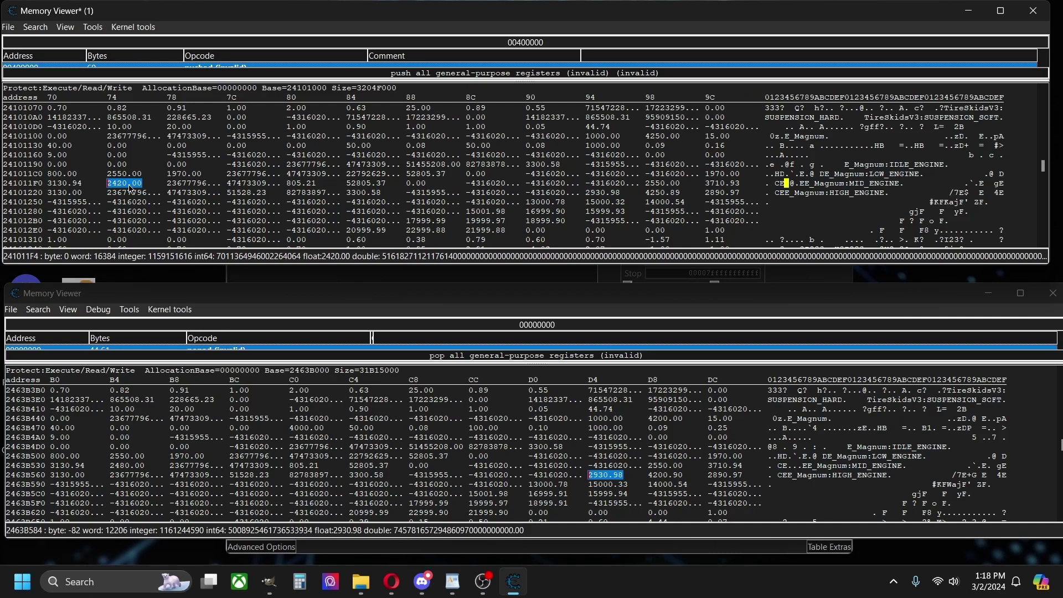
click(125, 466)
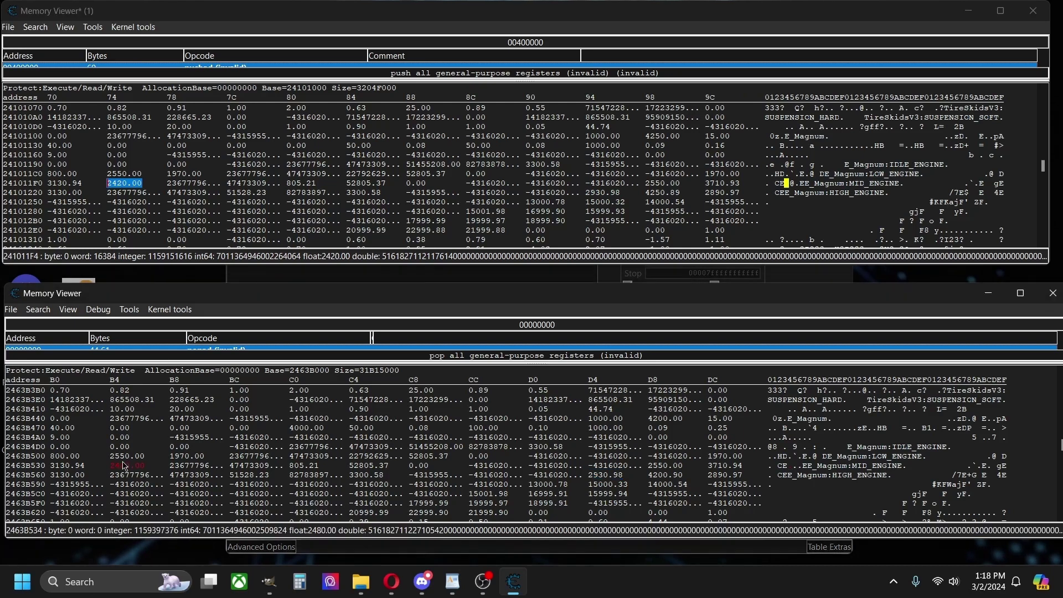
text(2420.00)
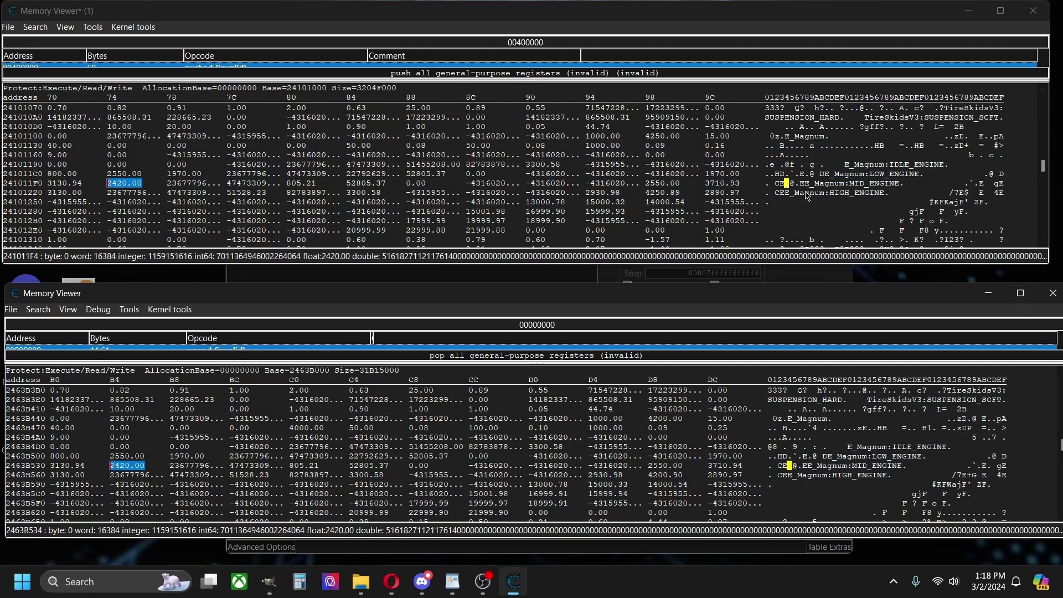
Recheck the upper viewer's engine floats at 24101128 and 24101248, and clear the selection in both viewers
click(667, 137)
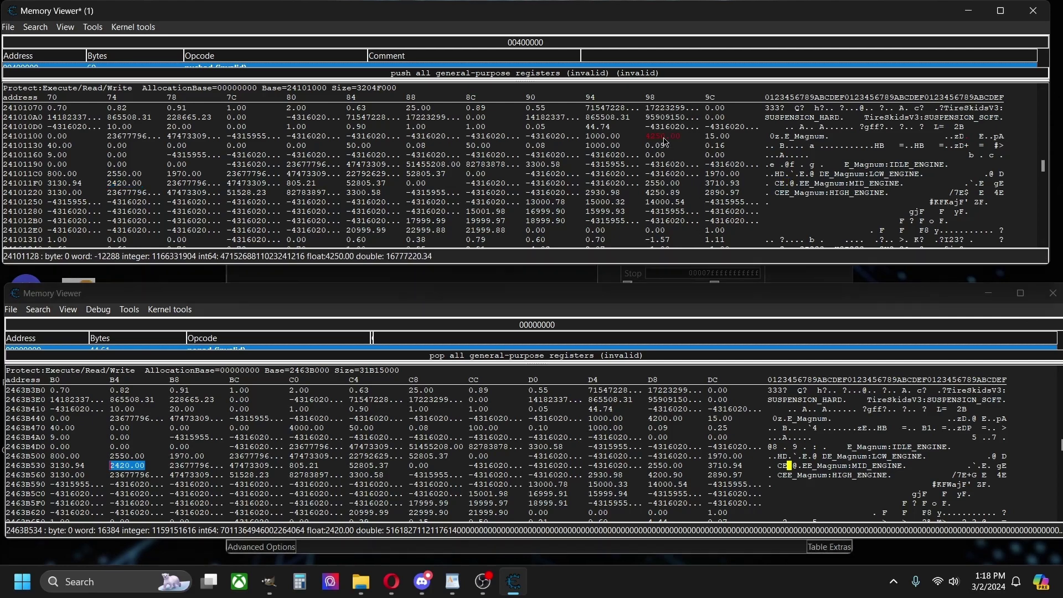
click(668, 192)
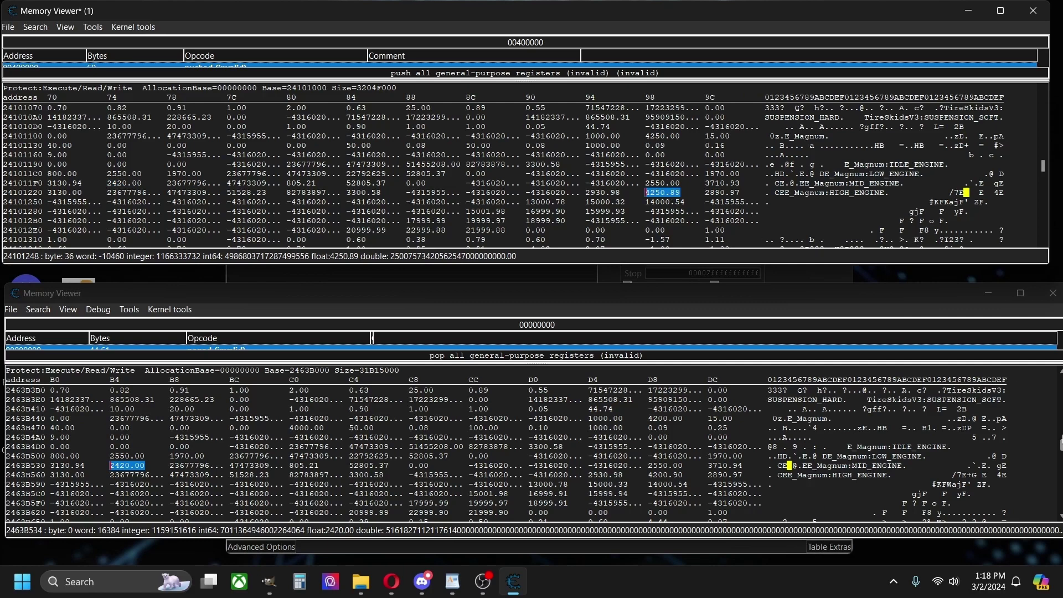
click(1041, 456)
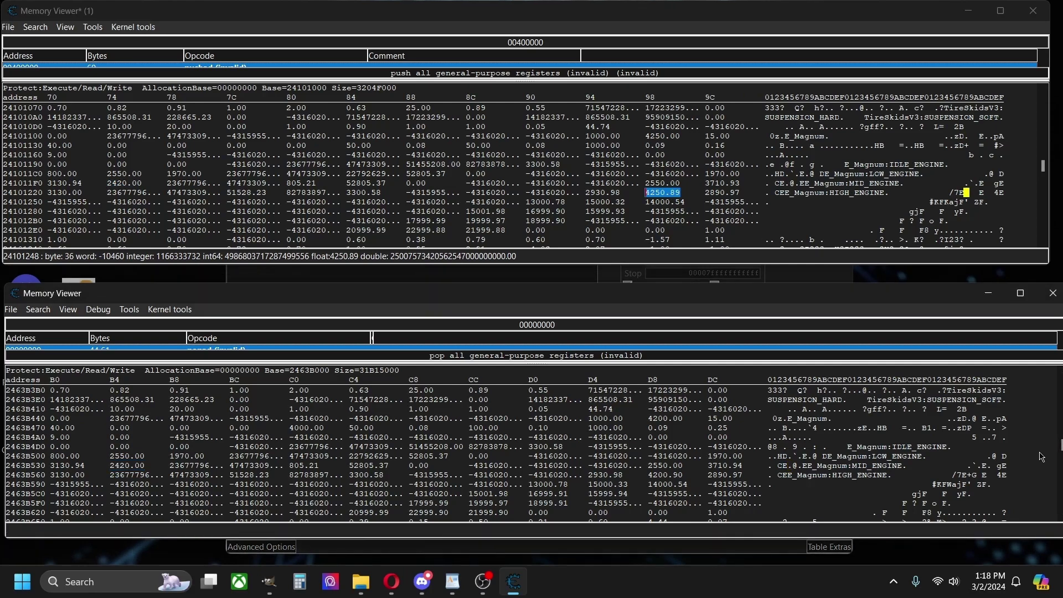
click(1035, 187)
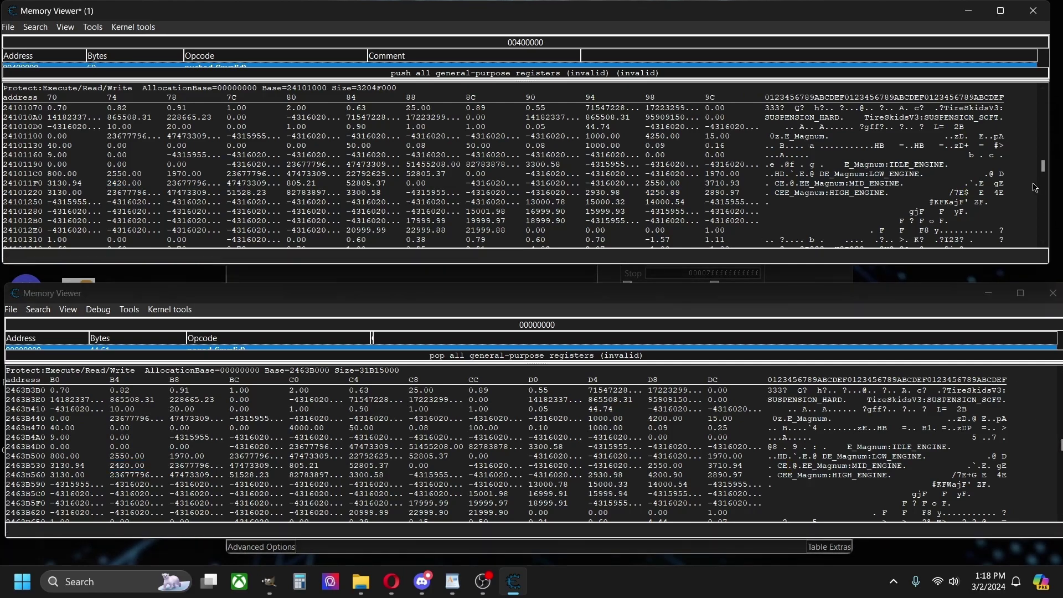
Bring the Magnum tail blocks up in both viewers and set the lower viewer's high-tail float at 2463BDCC to 2890.97, copying its upper counterpart
scroll(1034, 187, down, 15)
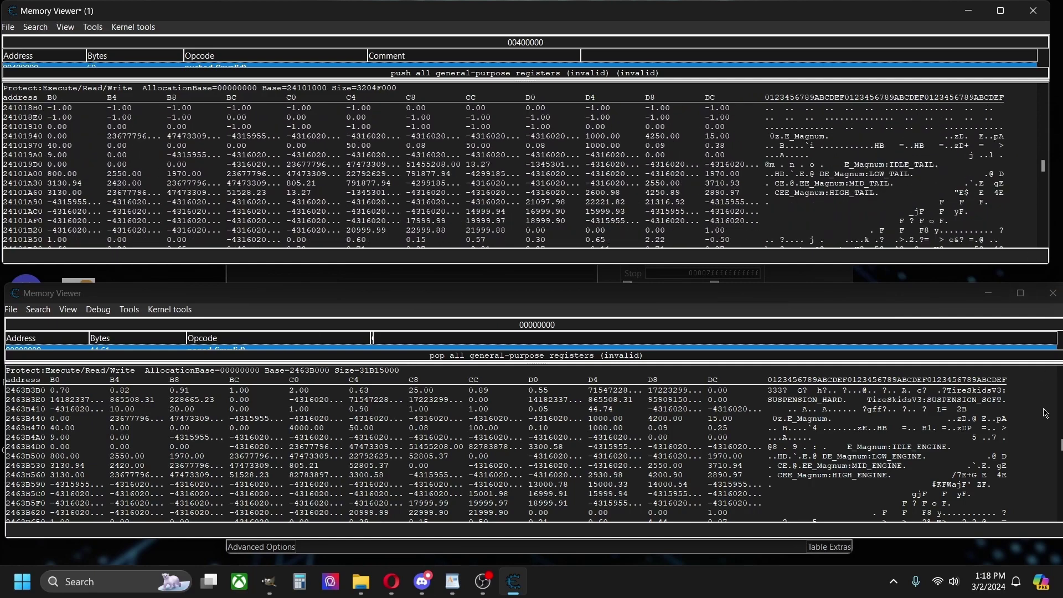
scroll(1045, 413, down, 20)
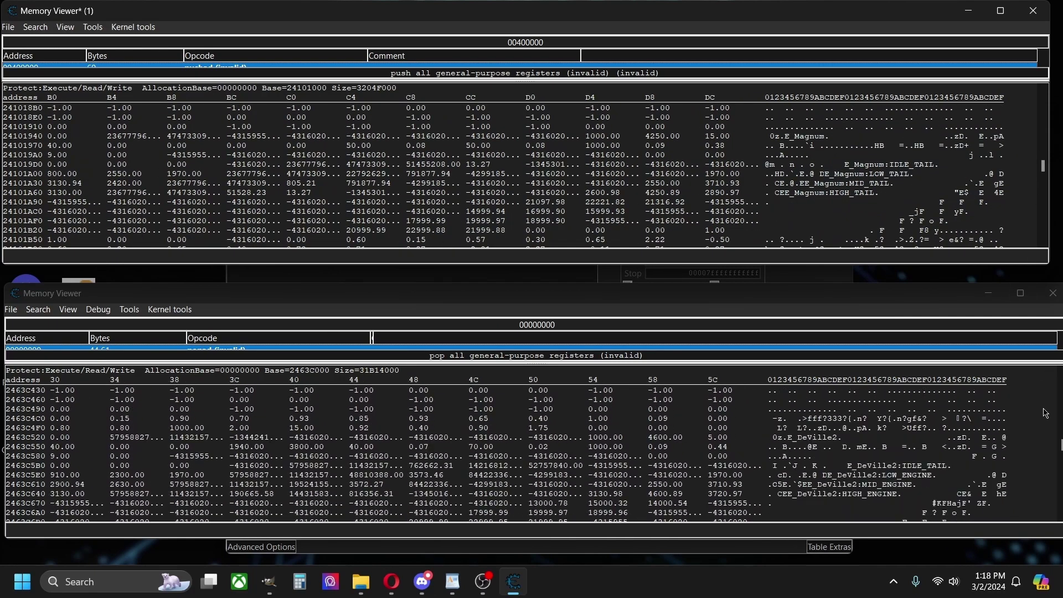
scroll(1045, 413, up, 20)
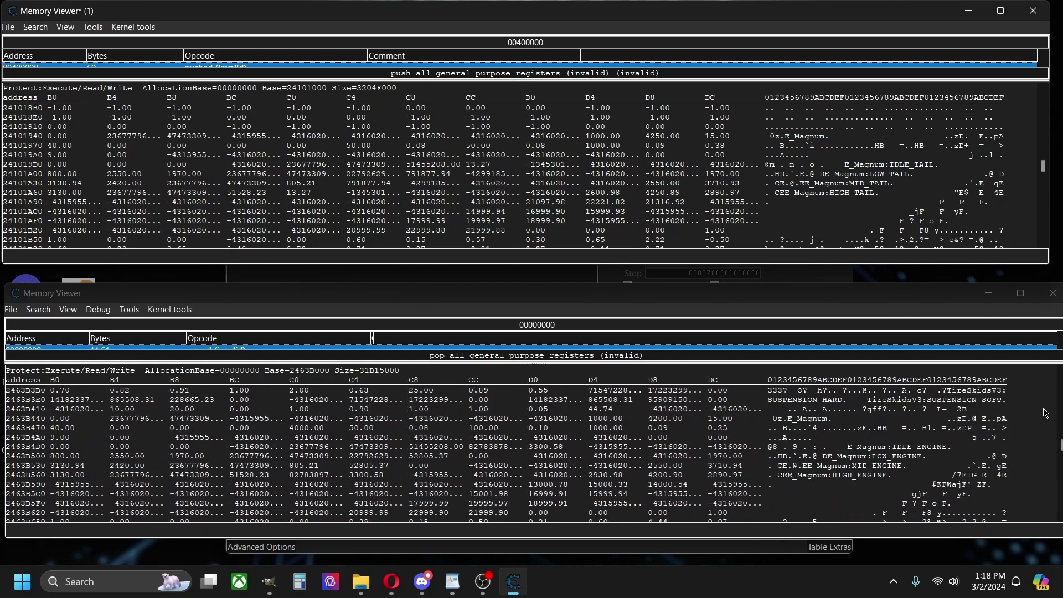
scroll(1044, 413, down, 15)
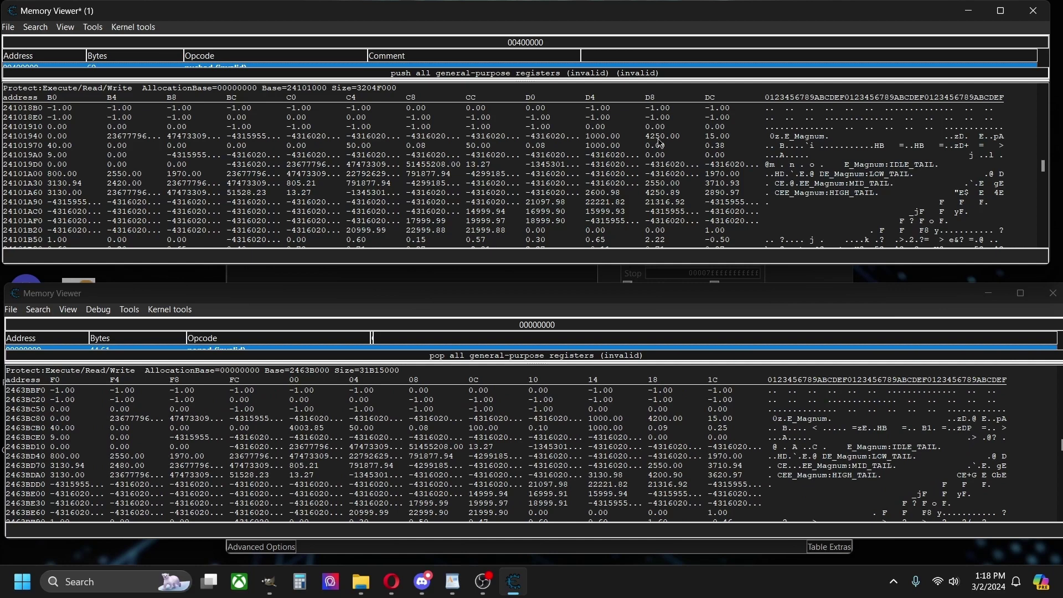
click(723, 184)
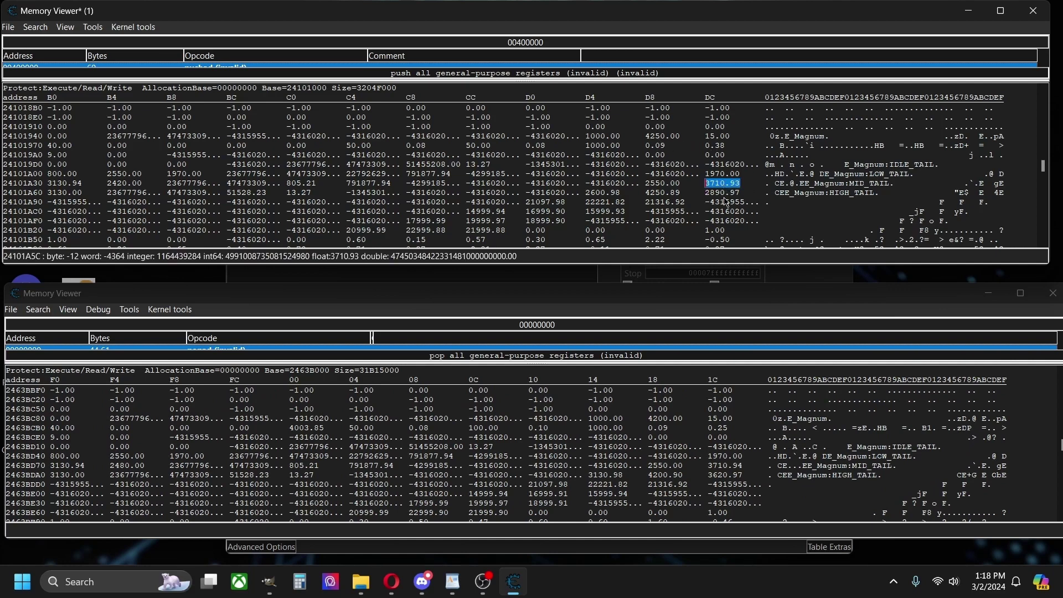
click(720, 192)
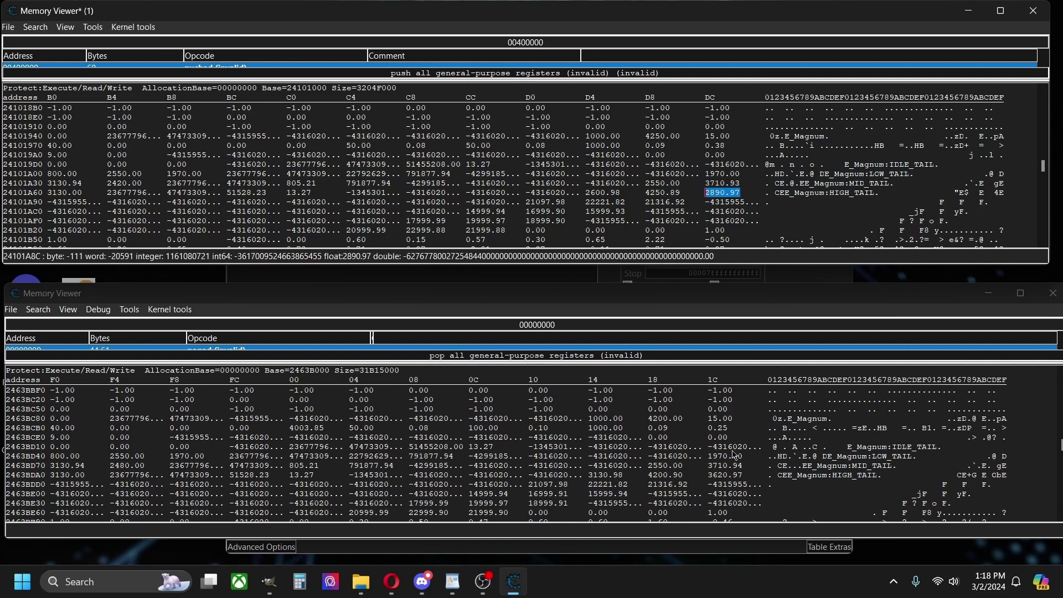
click(721, 477)
text(2890.97)
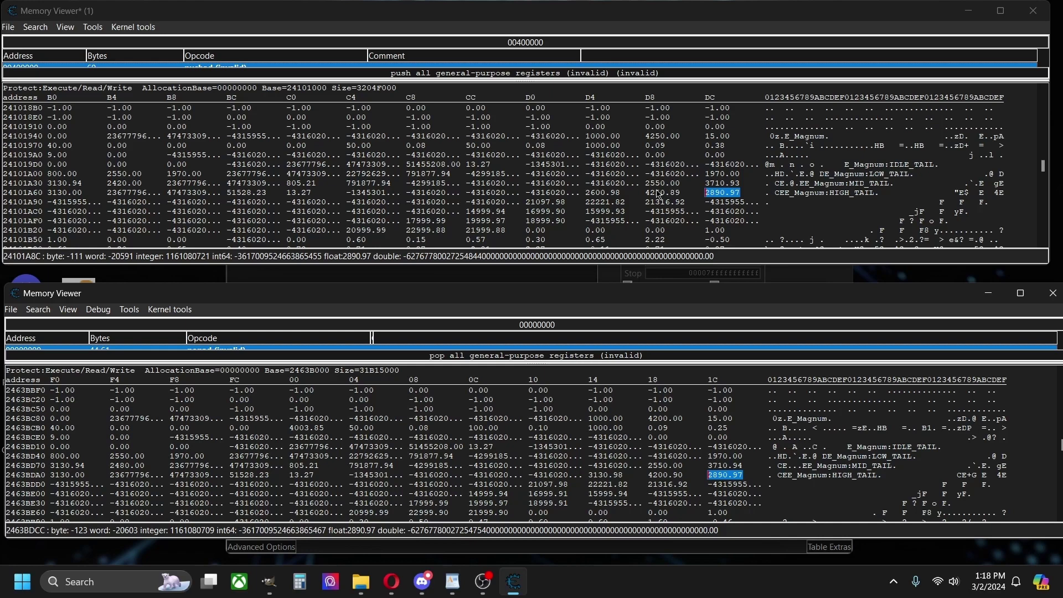
Match the lower viewer's remaining Magnum tail floats to the upper viewer by setting 2463BDC4 to 2600.98 and 2463BD74 to 2420.00
click(719, 185)
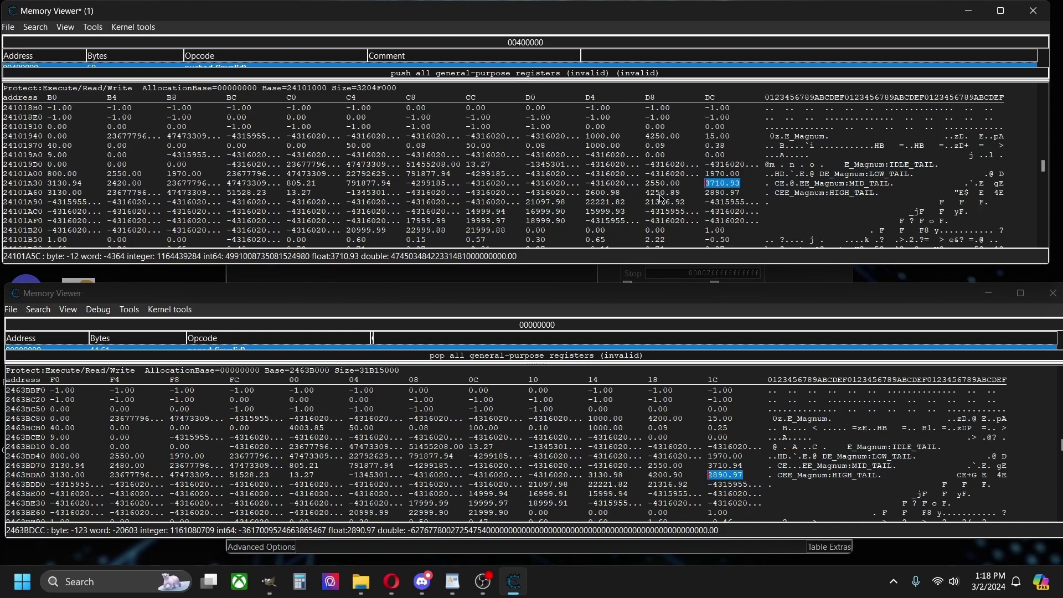
click(599, 193)
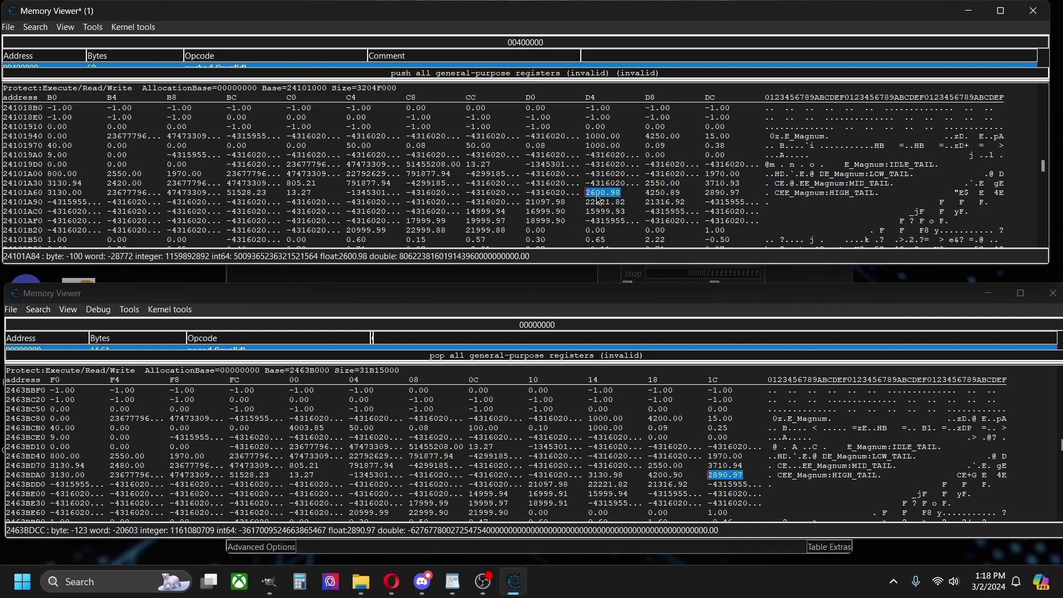
click(604, 476)
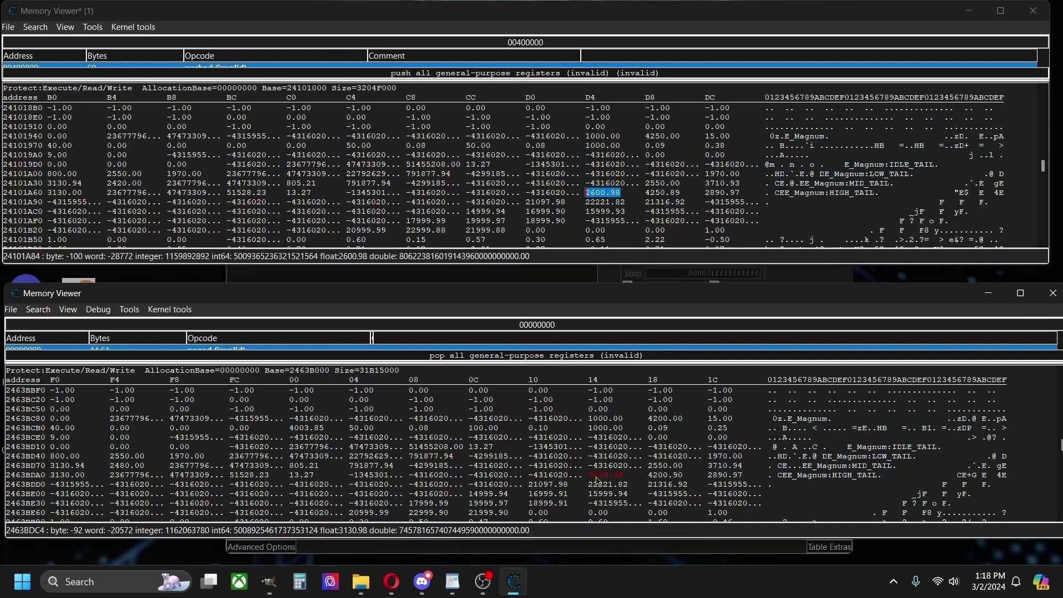
text(2600.98)
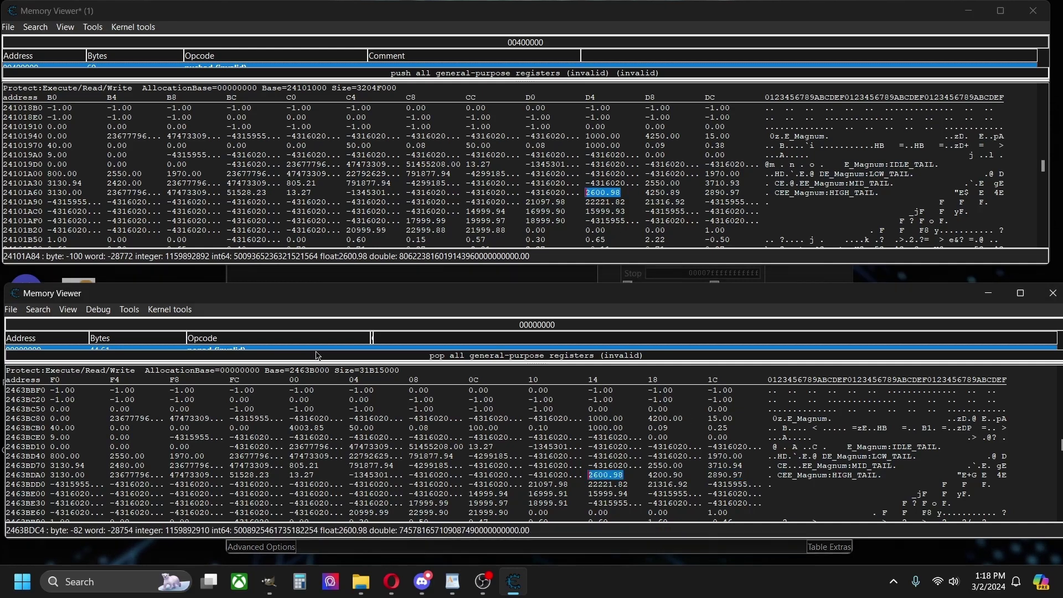
click(132, 185)
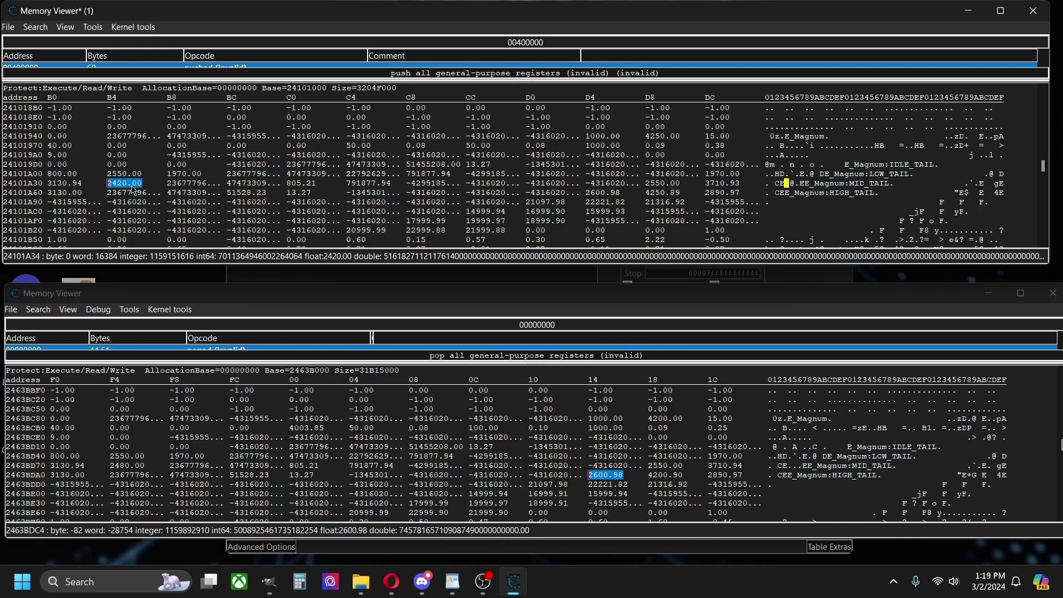
click(123, 468)
text(2420.00)
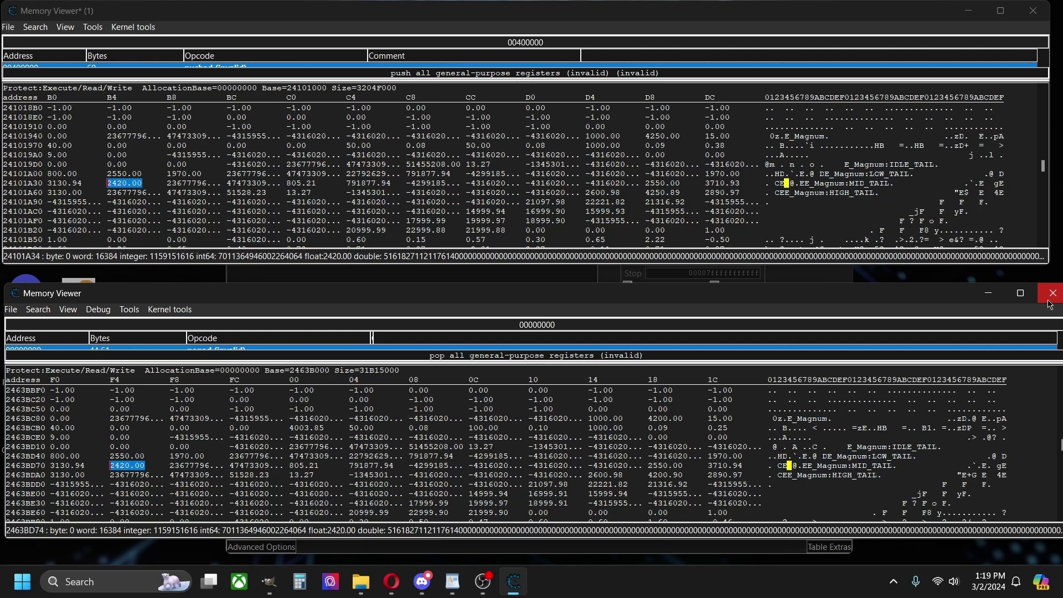
Close the lower memory viewer and browse the memory region of the second vp_d_superhemi_01_base entry at 4DD07830
click(1052, 293)
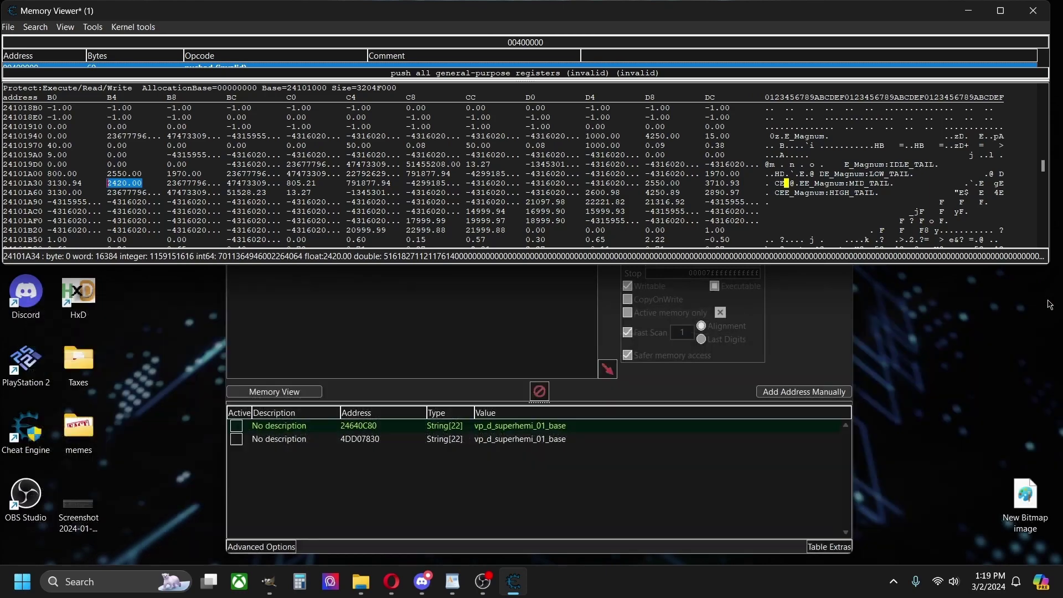
right_click(507, 439)
click(576, 169)
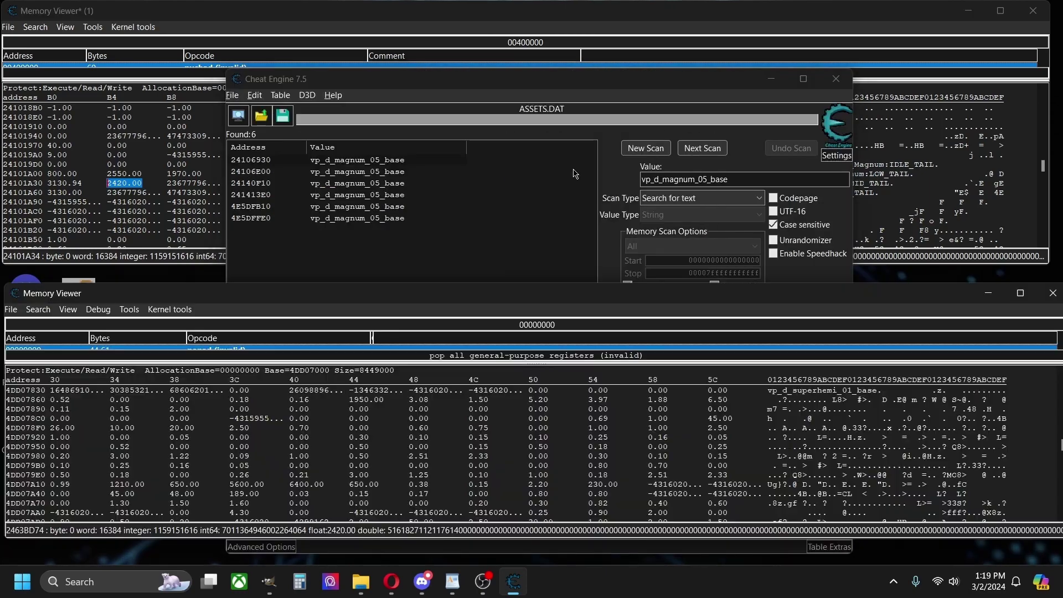
Search the memory before 4DD07830 for the E_SuperHemi engine block, shifting the viewer's byte alignment and lining up its rows
scroll(1020, 460, up, 15)
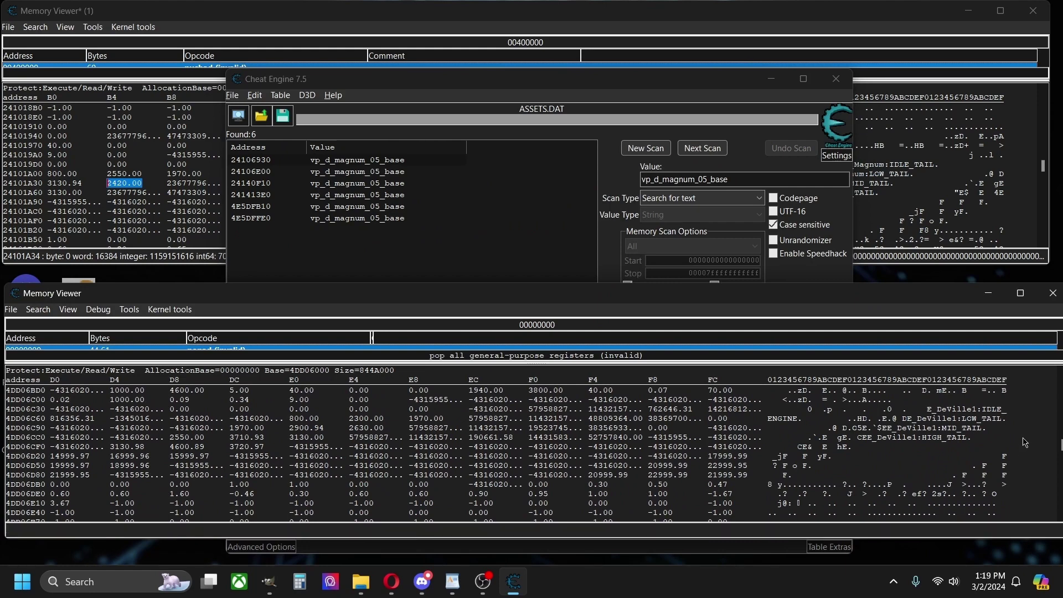
key(ctrl+Right)
key(ctrl+Right)
key(ctrl+Right)
key(ctrl+Right)
key(ctrl+Right)
key(ctrl+Right)
key(ctrl+Right)
key(ctrl+Right)
key(ctrl+Right)
key(ctrl+Right)
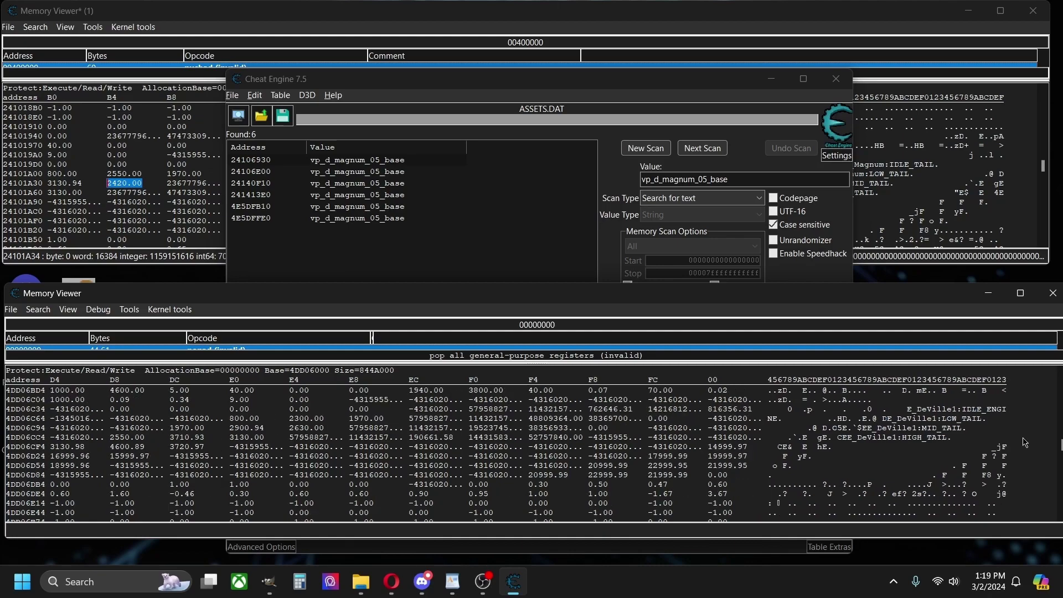
key(ctrl+Right)
key(ctrl+Right)
key(ctrl+Right)
key(ctrl+Right)
key(ctrl+Right)
key(ctrl+Right)
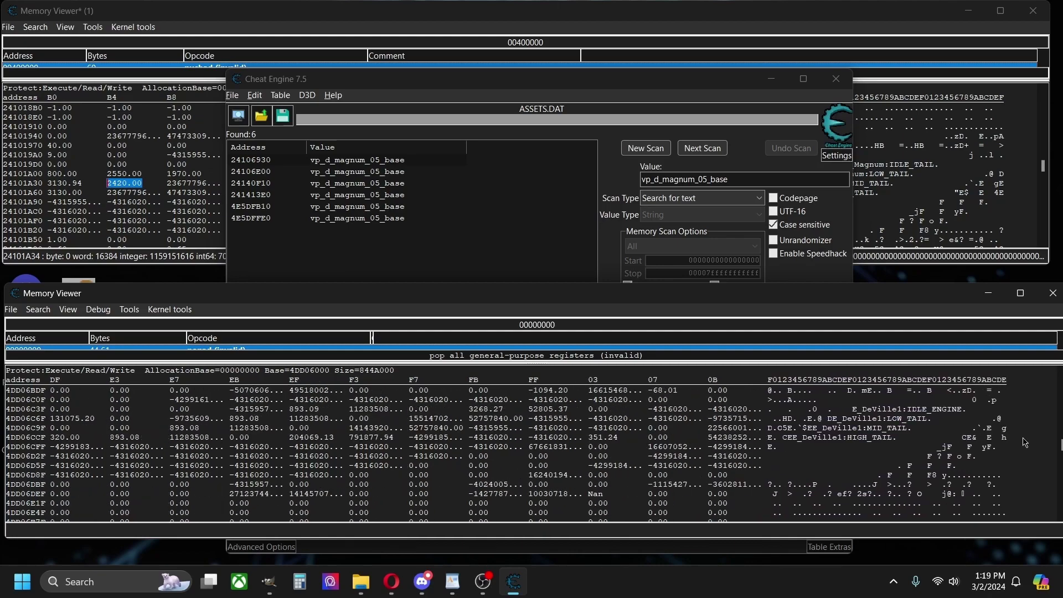
scroll(1025, 442, up, 20)
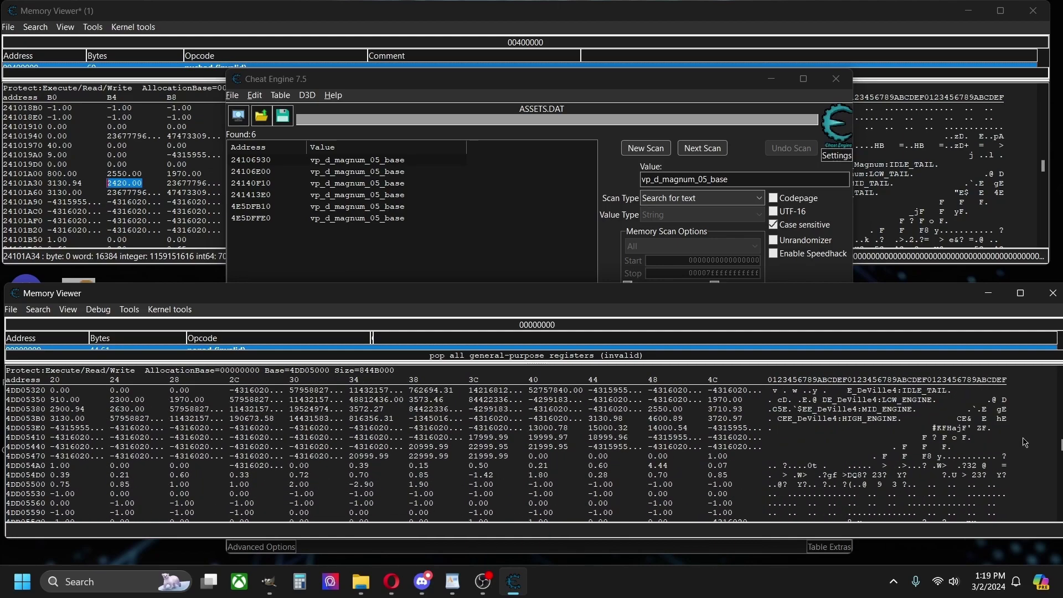
scroll(1025, 443, down, 3)
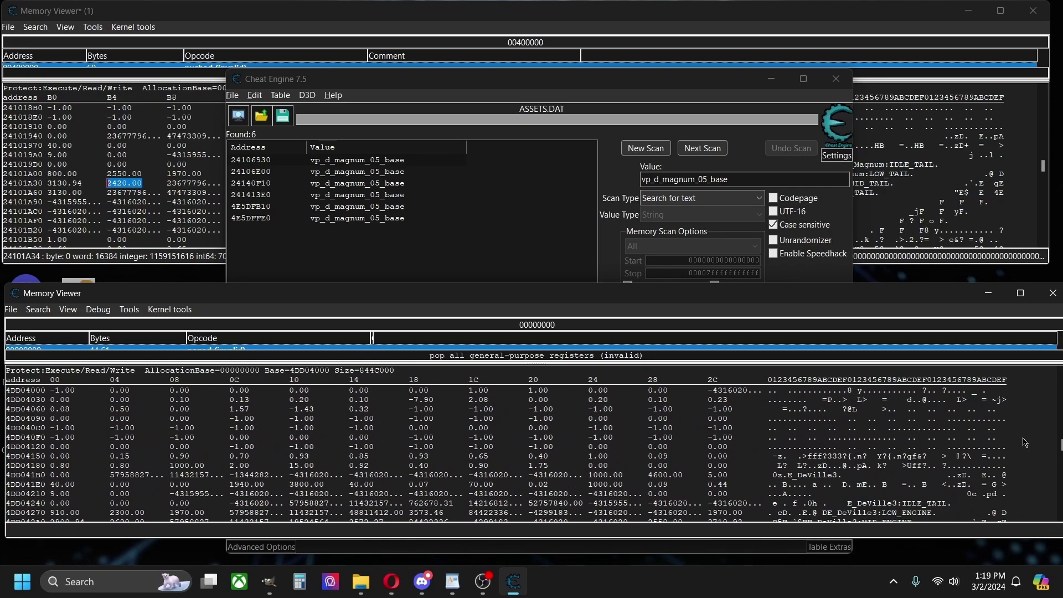
scroll(1025, 442, up, 20)
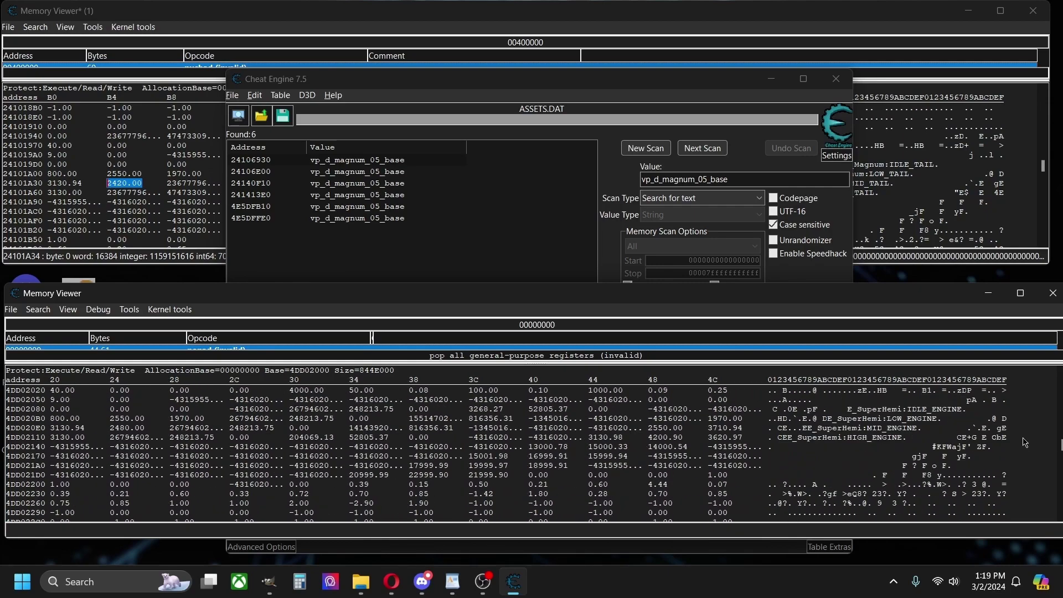
scroll(1025, 442, down, 10)
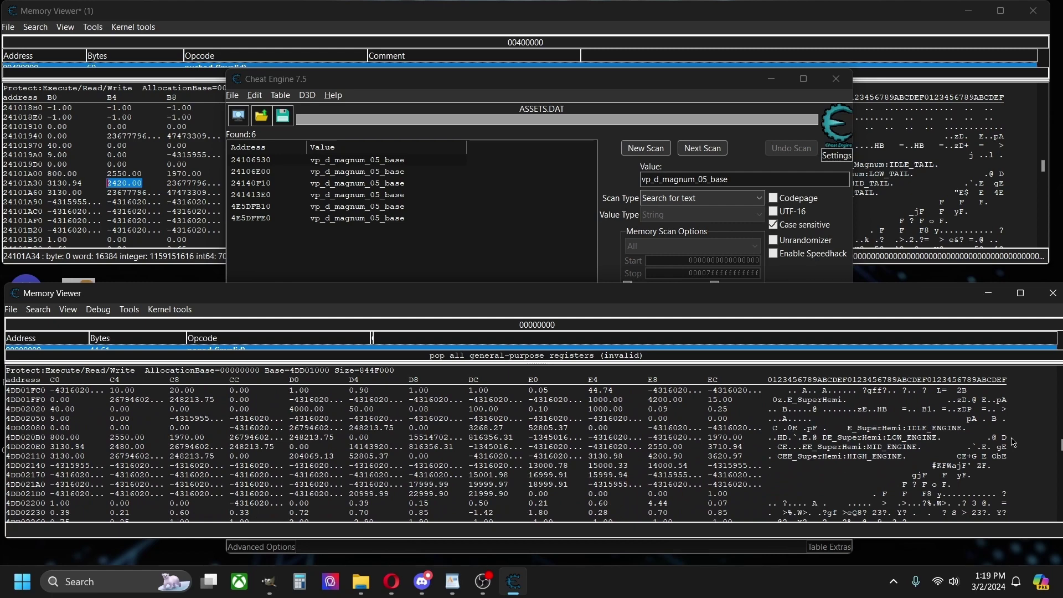
Switch the display type of both memory viewers from float to byte hex
click(782, 22)
click(1024, 205)
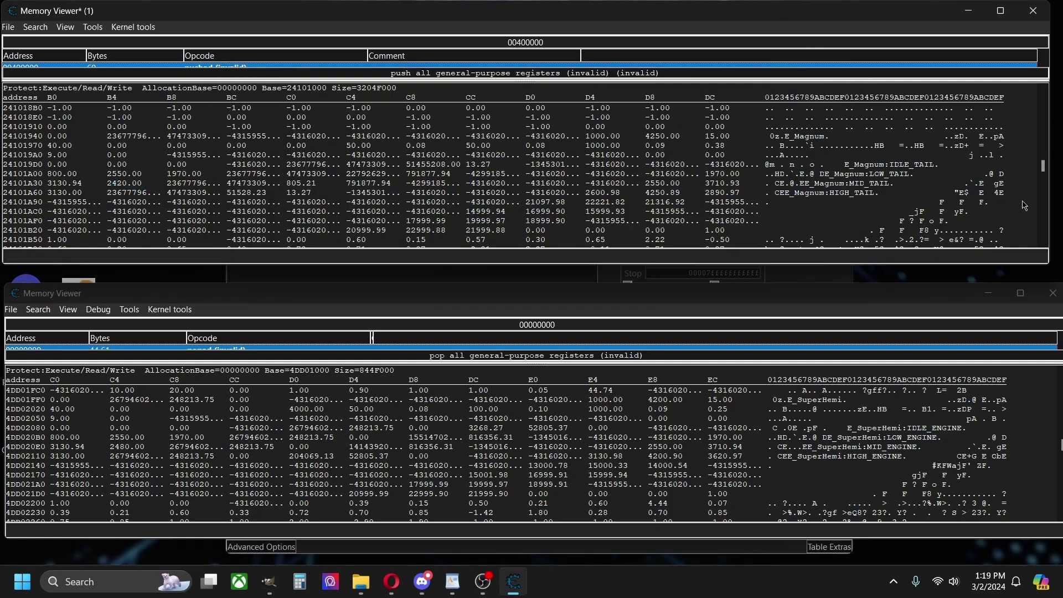
right_click(1024, 205)
mouse_move(976, 325)
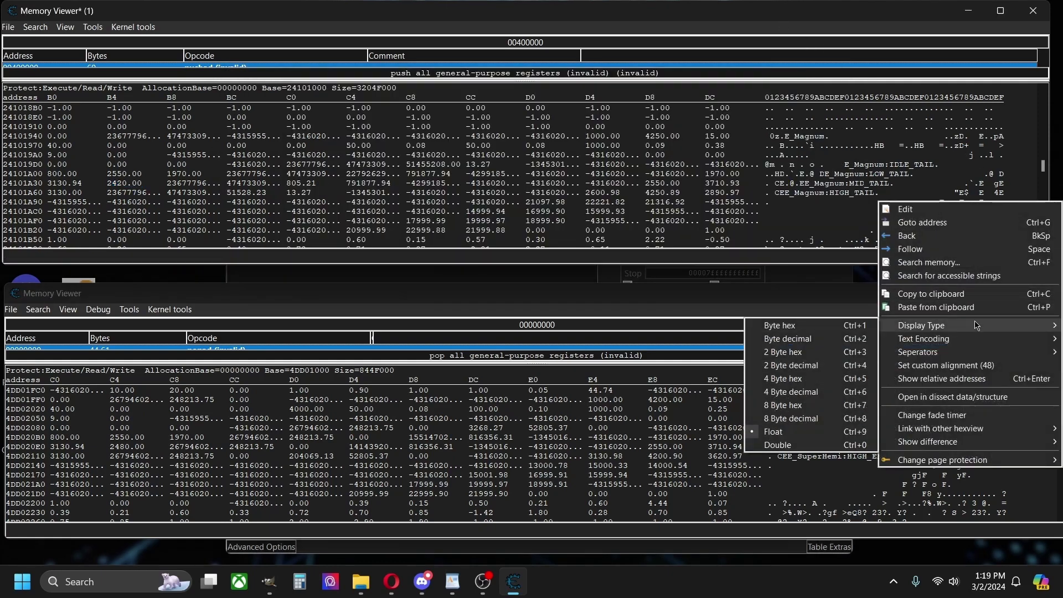
click(774, 332)
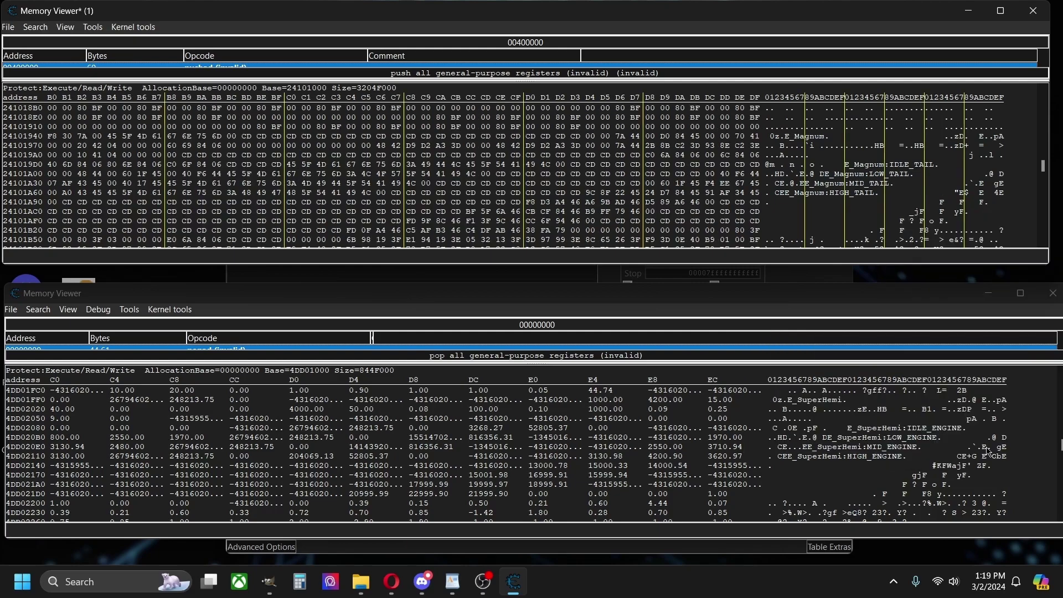
right_click(1024, 472)
mouse_move(977, 325)
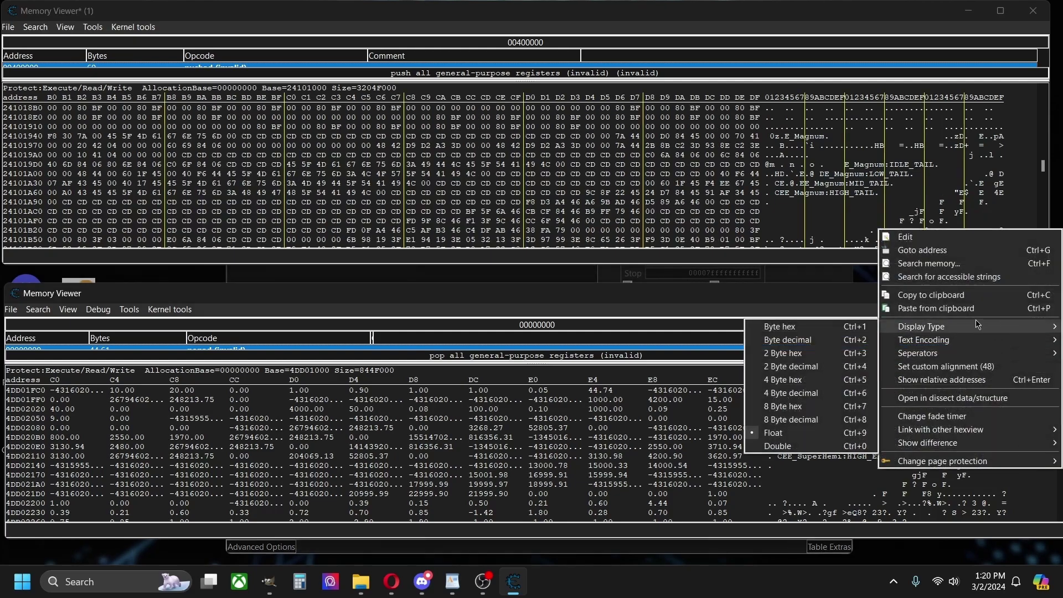
click(812, 331)
Line up both viewers on their engine blocks and overwrite the SuperHemi name at 4DD01FF6 with the Magnum bytes copied from 24101106
scroll(1011, 483, up, 2)
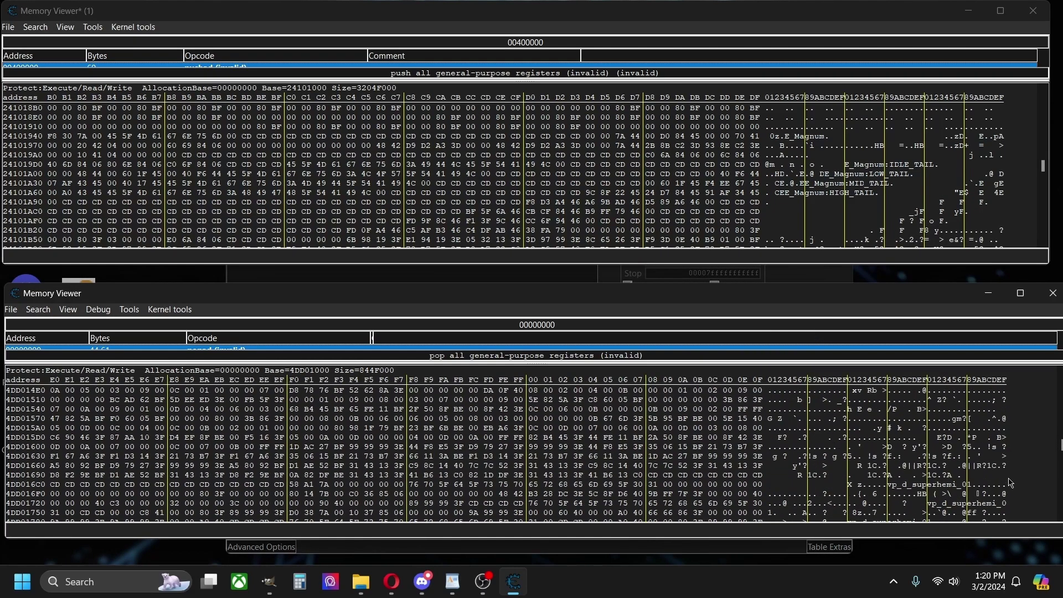
scroll(1011, 483, down, 7)
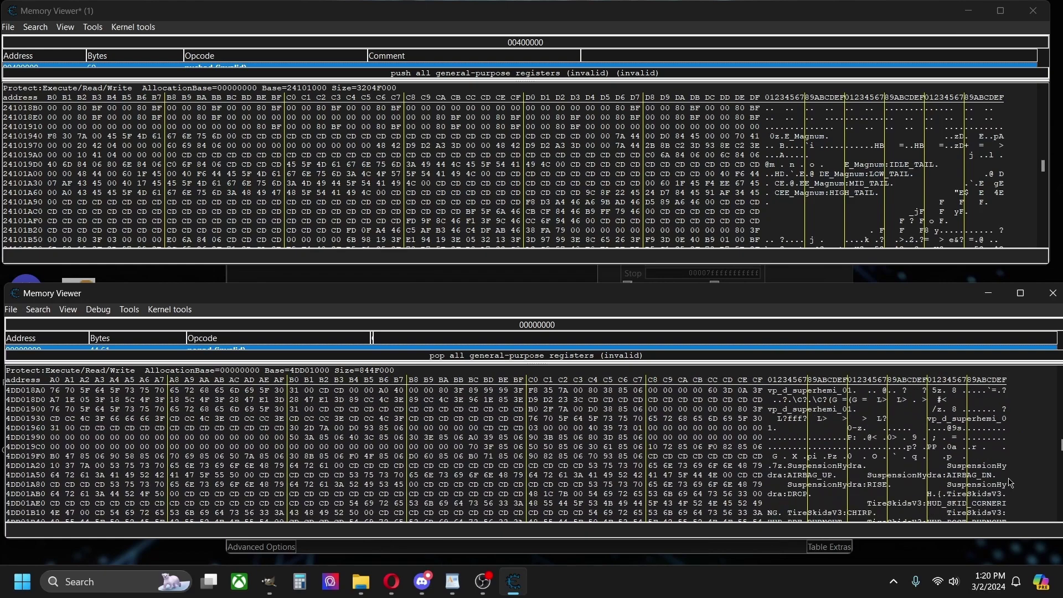
scroll(1010, 482, down, 9)
click(1027, 187)
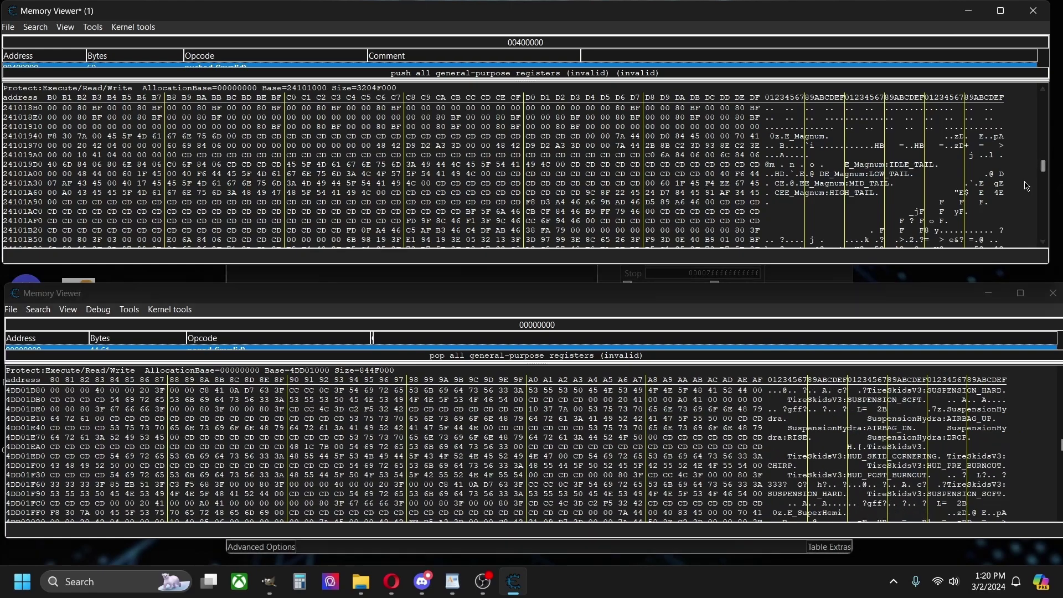
scroll(1028, 187, up, 16)
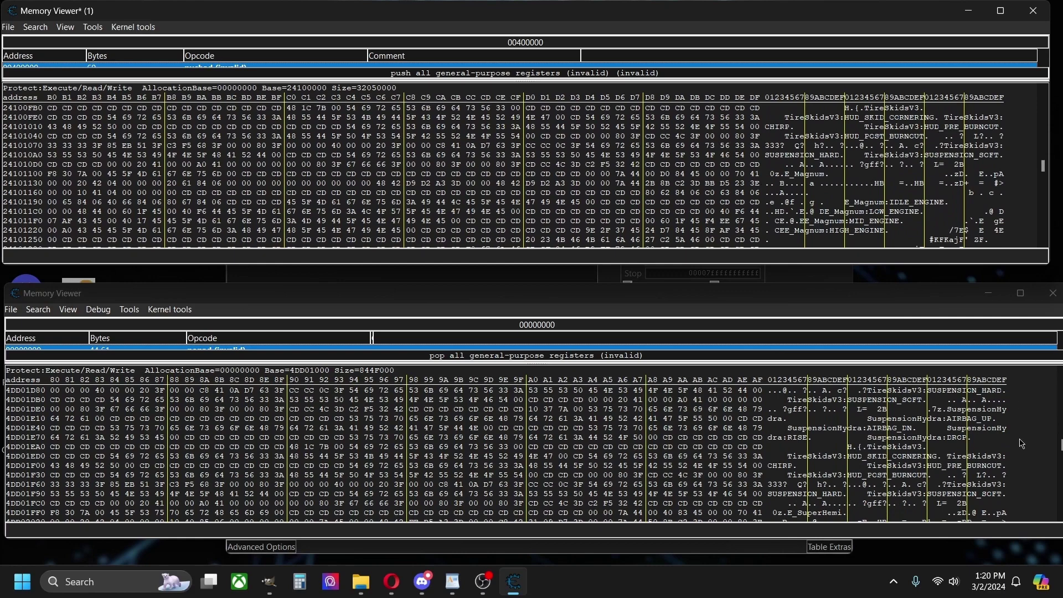
click(1021, 443)
scroll(1022, 443, down, 2)
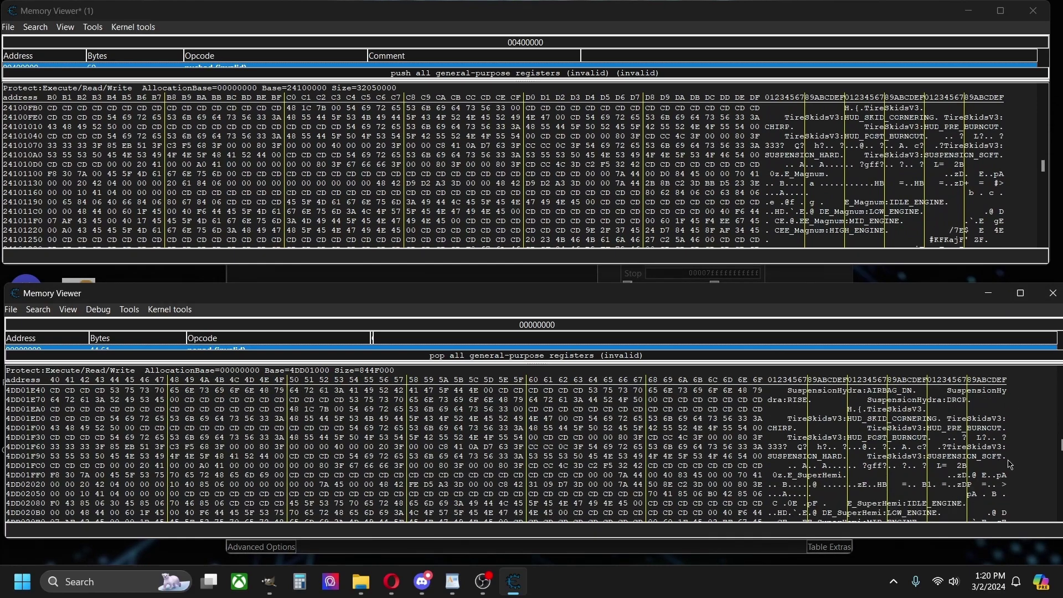
scroll(1011, 464, down, 4)
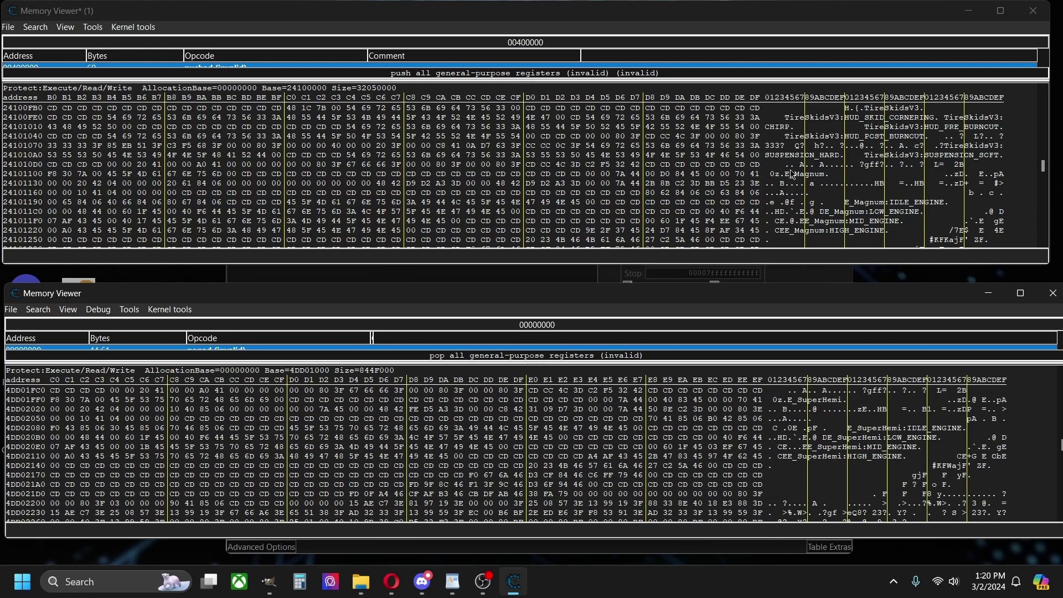
drag(799, 177, 860, 177)
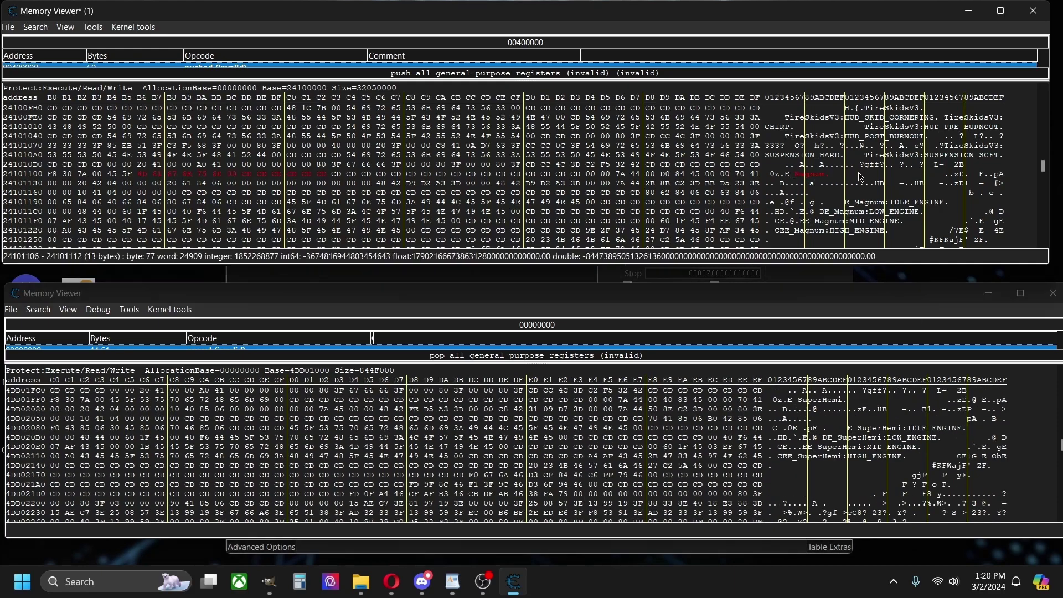
click(801, 400)
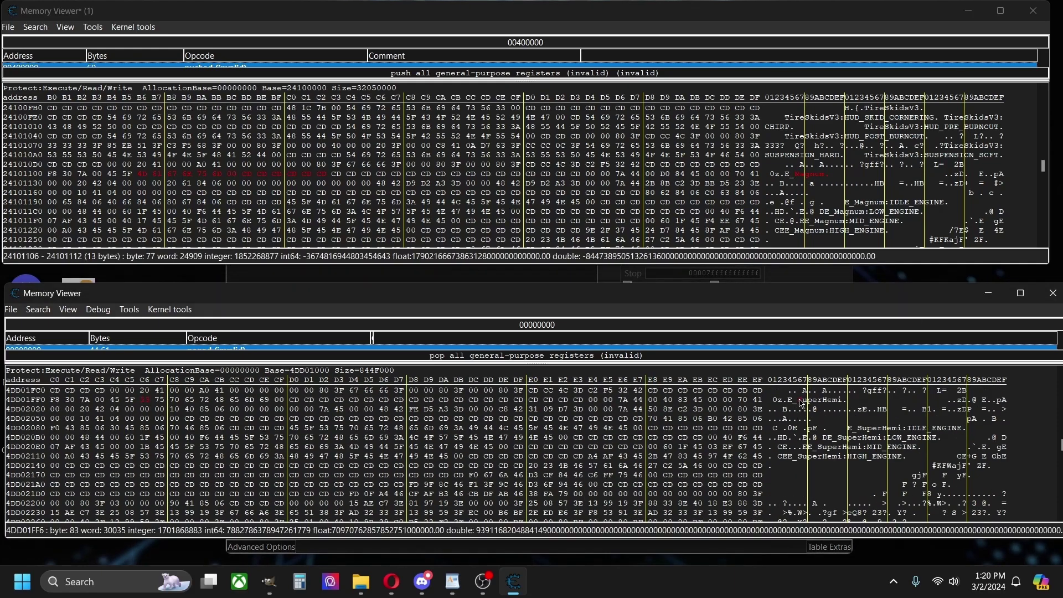
drag(801, 401, 878, 401)
key(ctrl+v)
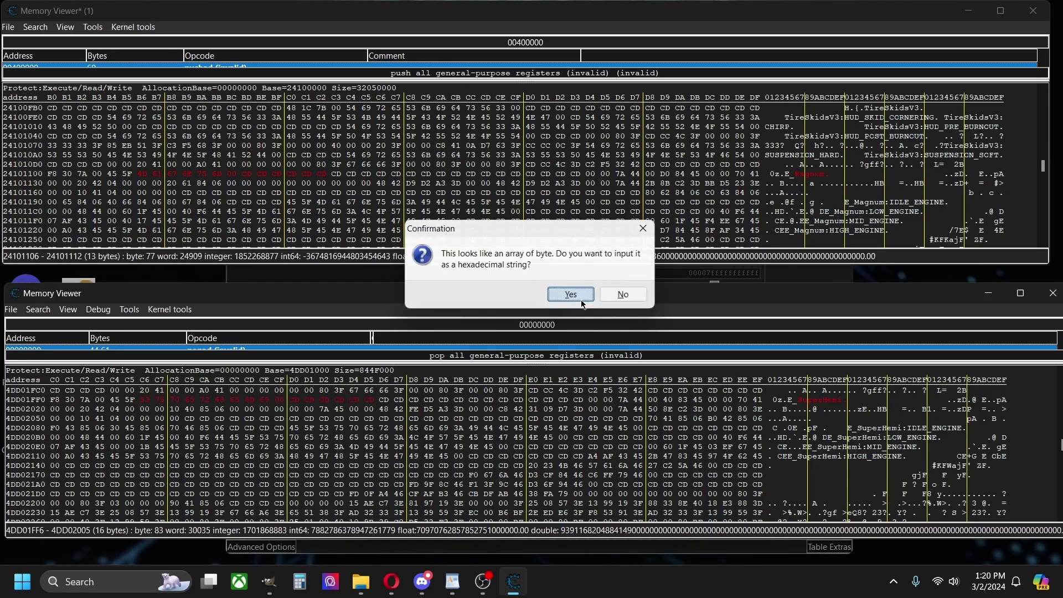
click(582, 300)
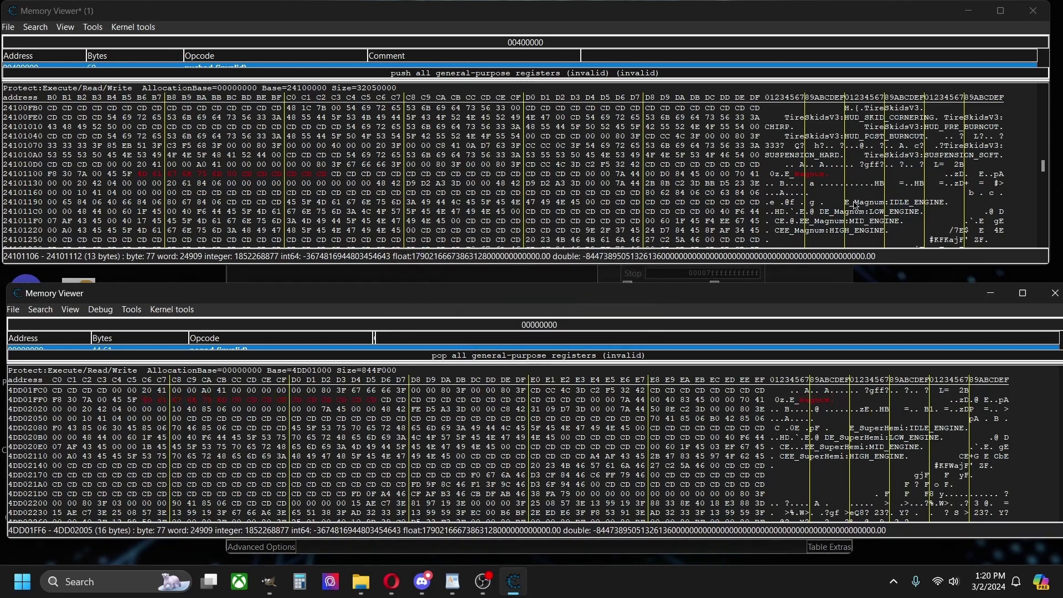
Replace the SuperHemi:IDLE_ENGINE and SuperHemi:LOW_ENGINE strings in the lower viewer with the Magnum:IDLE_ENGINE and Magnum:LOW_ENGINE bytes from the upper viewer
double_click(856, 205)
key(Escape)
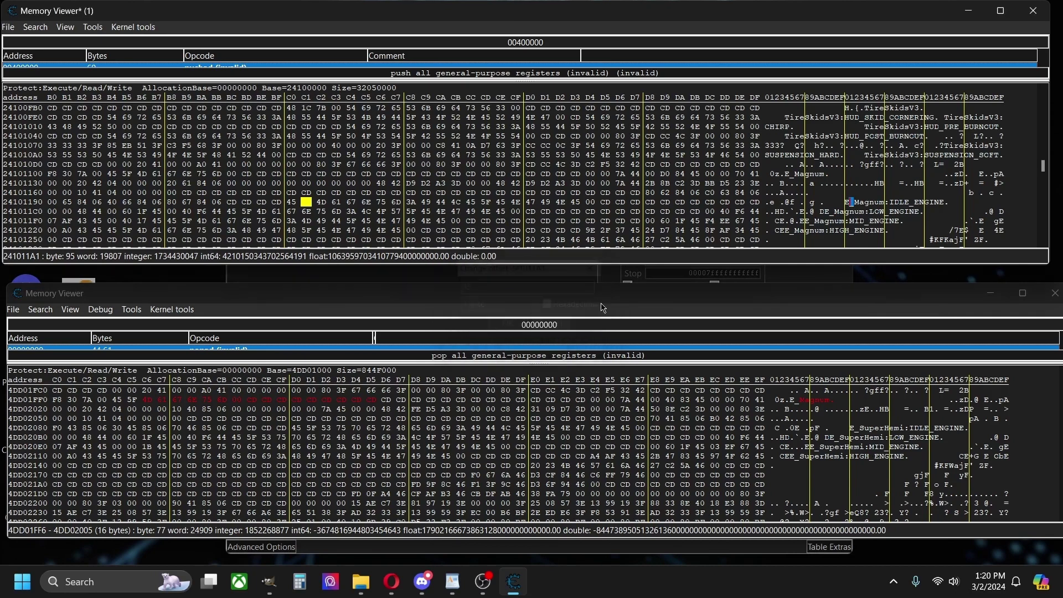
drag(858, 203, 966, 205)
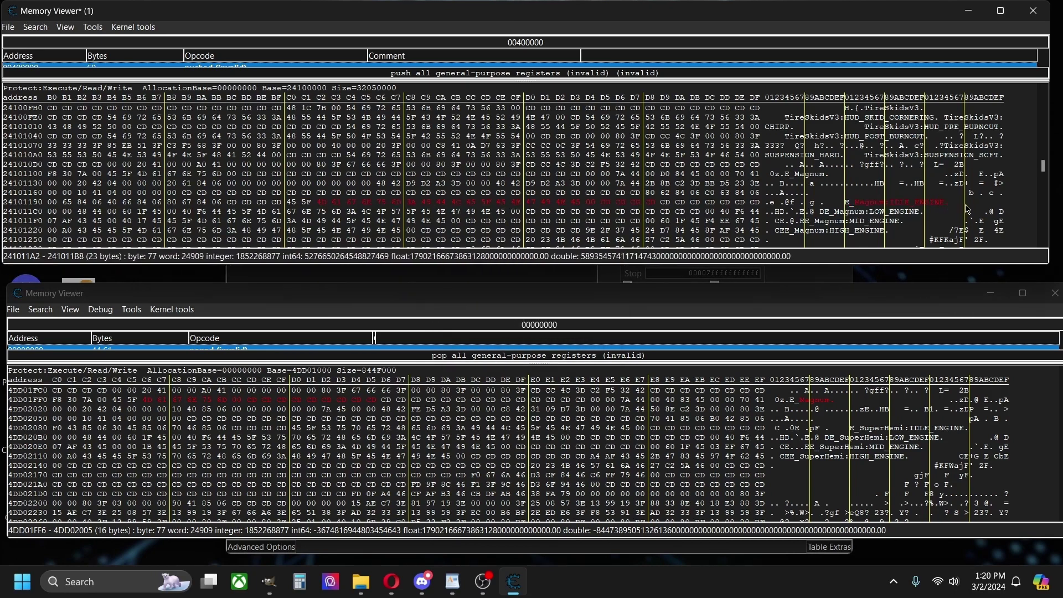
drag(858, 428, 980, 428)
key(ctrl+v)
click(570, 294)
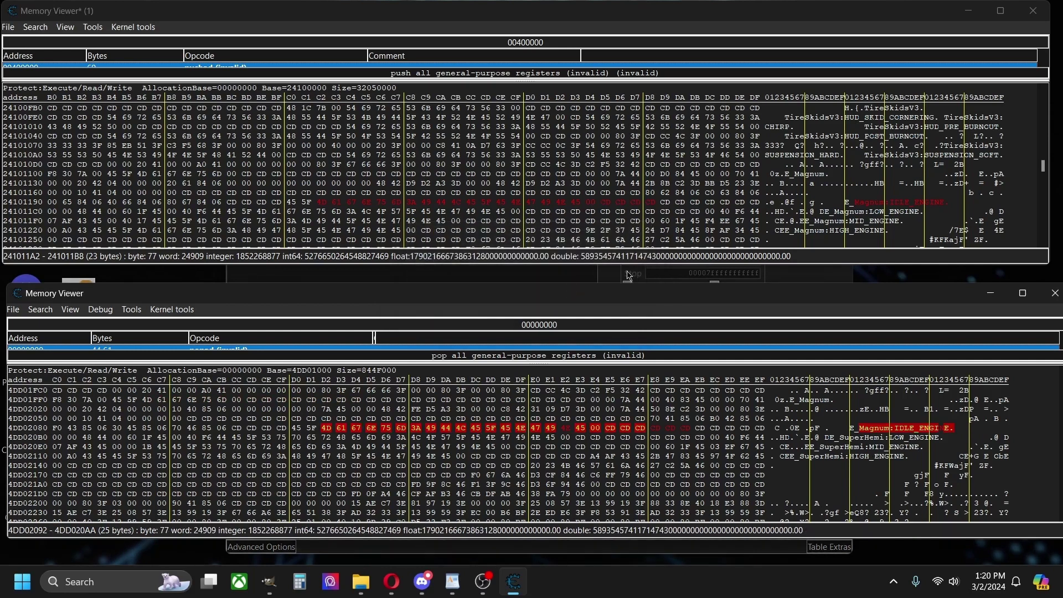
drag(833, 212, 951, 214)
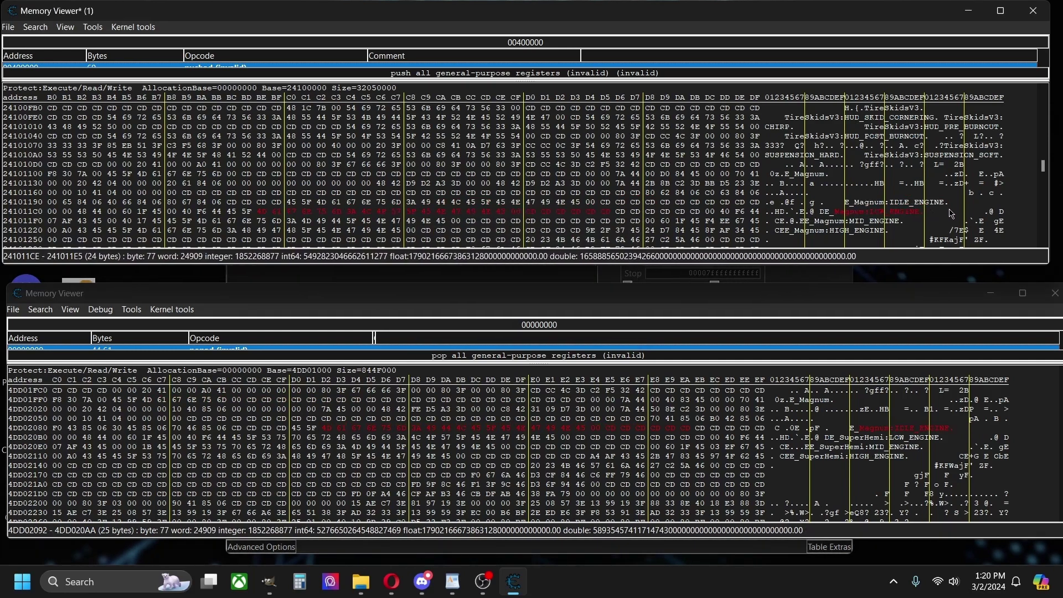
click(842, 440)
key(ctrl+v)
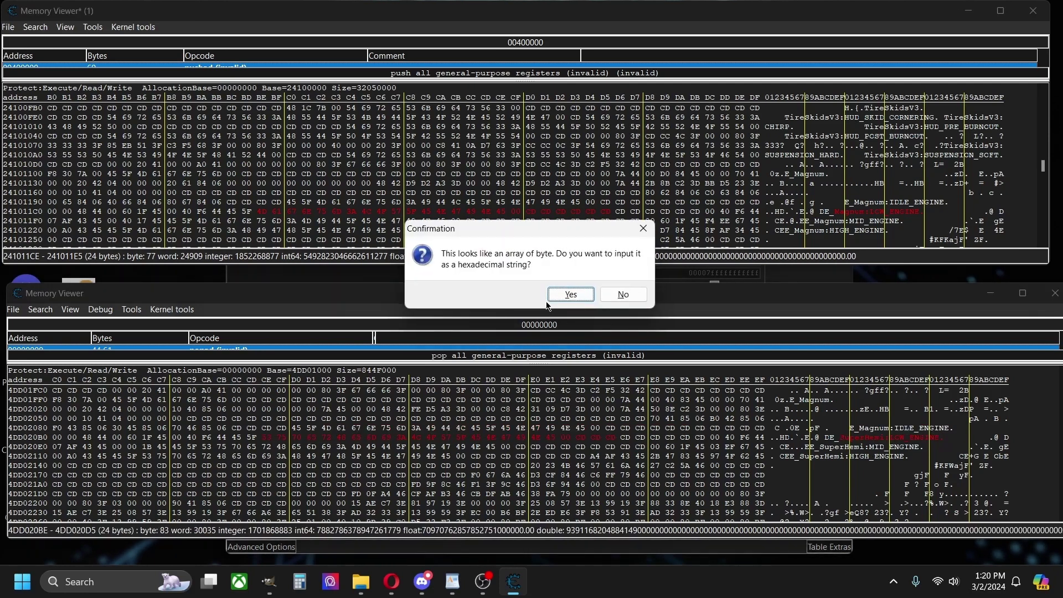
click(553, 298)
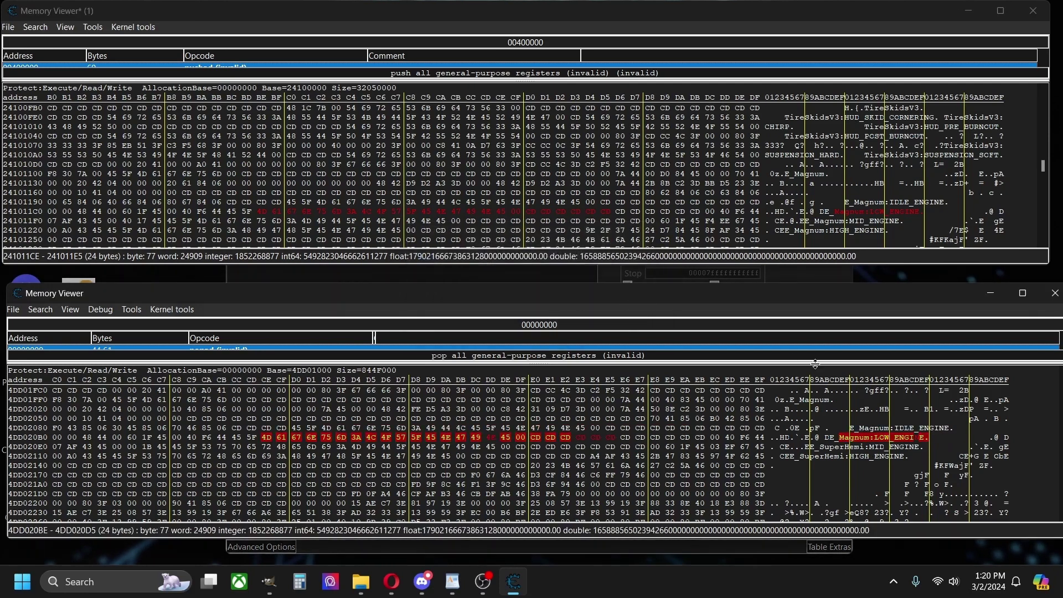
Replace the SuperHemi:MID_ENGINE and SuperHemi:HIGH_ENGINE strings in the lower viewer with the Magnum:MID_ENGINE and Magnum:HIGH_ENGINE bytes from the upper viewer
click(819, 223)
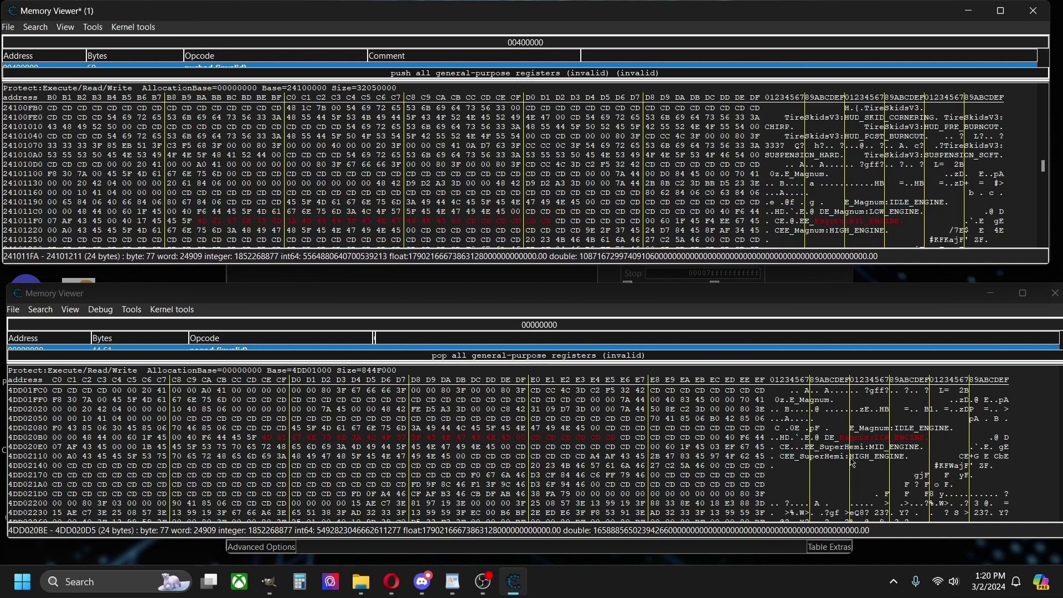
click(820, 446)
key(ctrl+v)
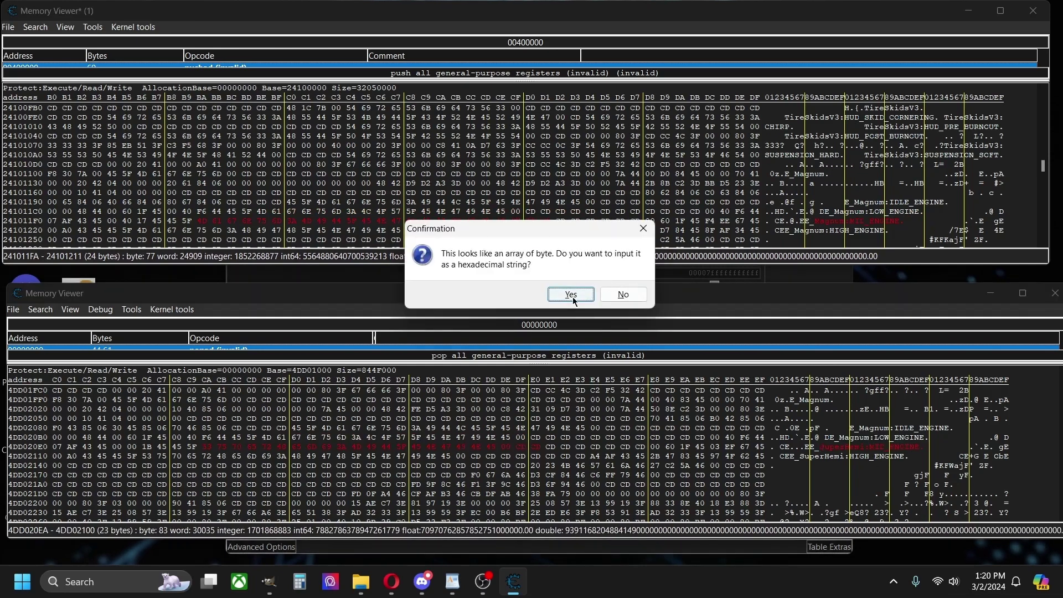
click(570, 294)
click(820, 230)
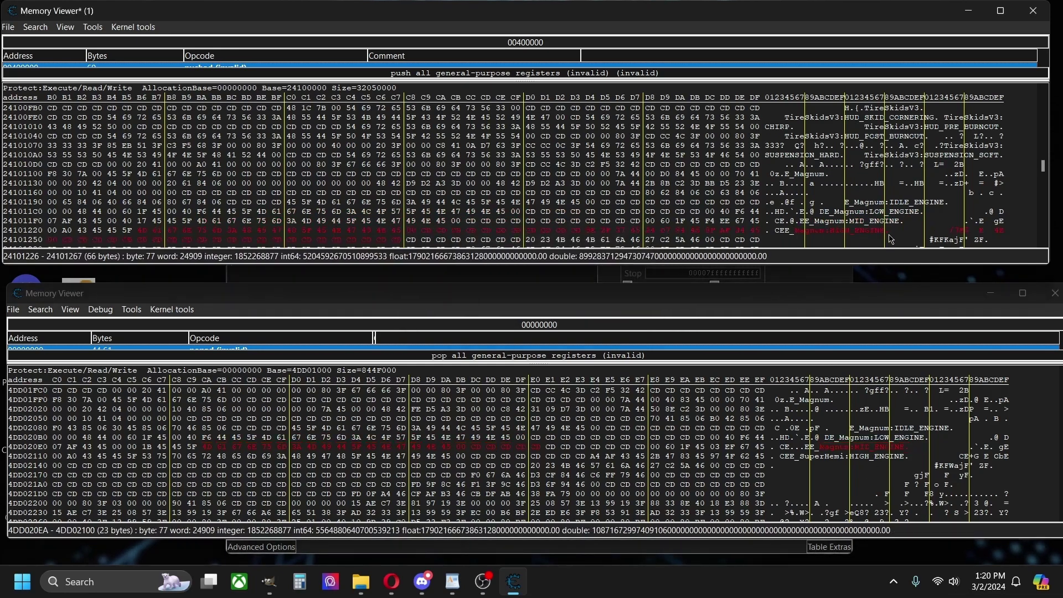
drag(807, 456, 922, 460)
key(ctrl+v)
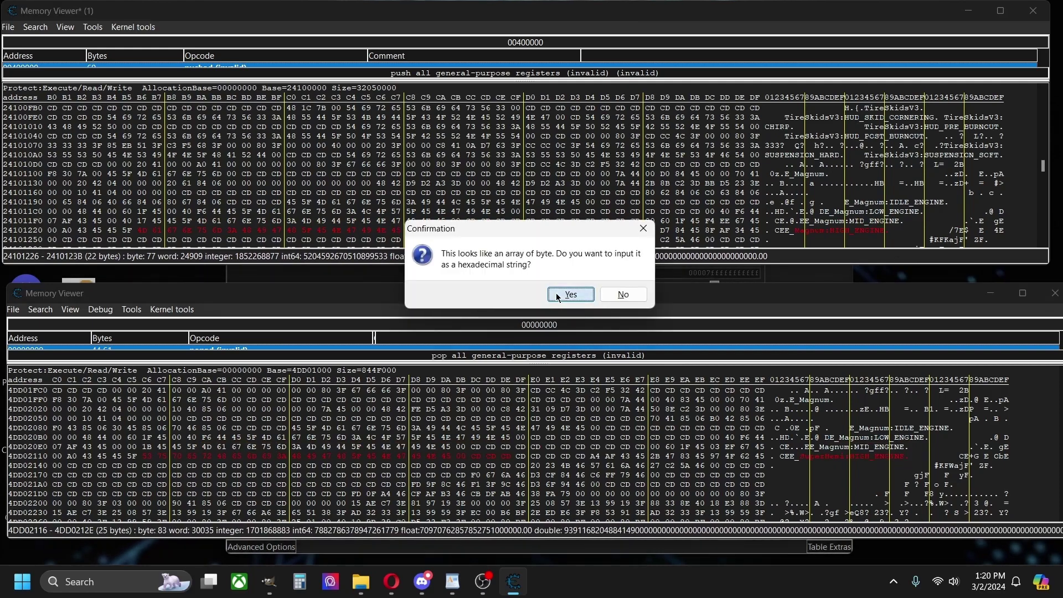
click(570, 294)
Go to the tail blocks in both viewers and overwrite the SuperHemi name at 4DD02836 with the Magnum bytes copied from 24101946
click(1051, 441)
scroll(1052, 445, down, 15)
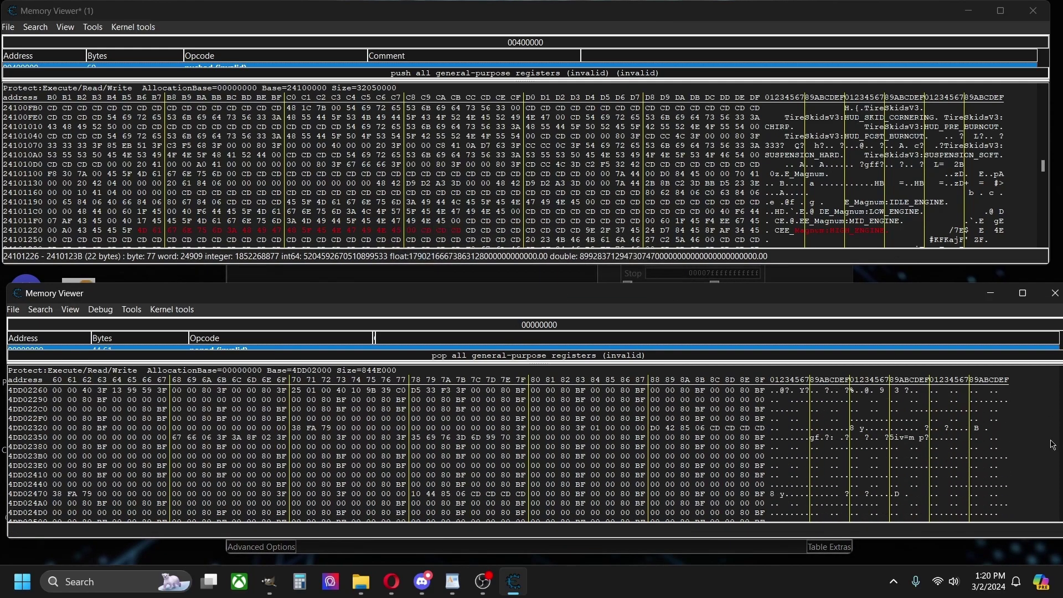
click(1010, 124)
scroll(1010, 124, down, 15)
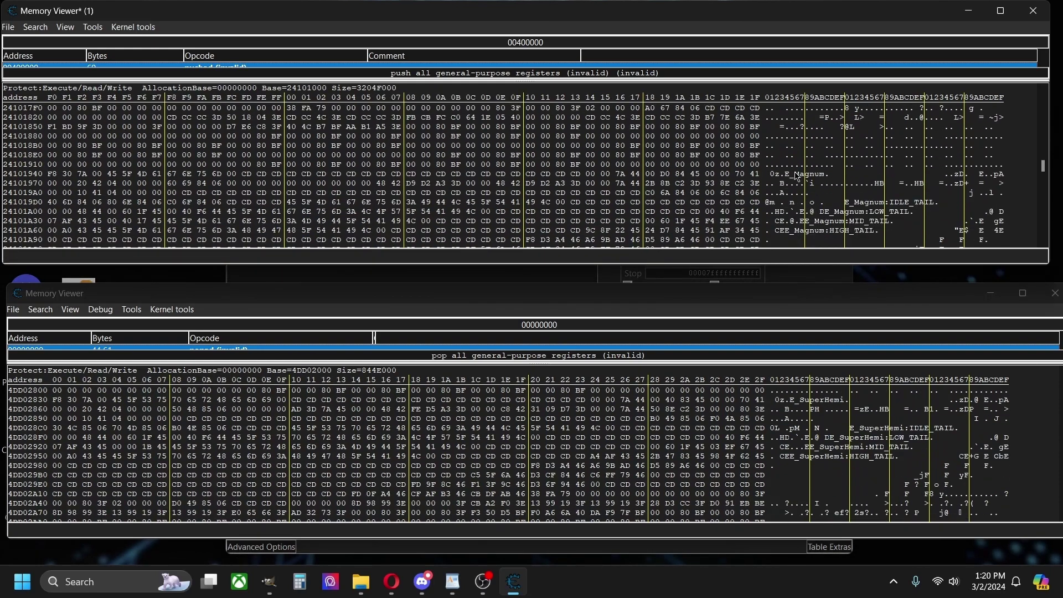
drag(796, 176, 862, 178)
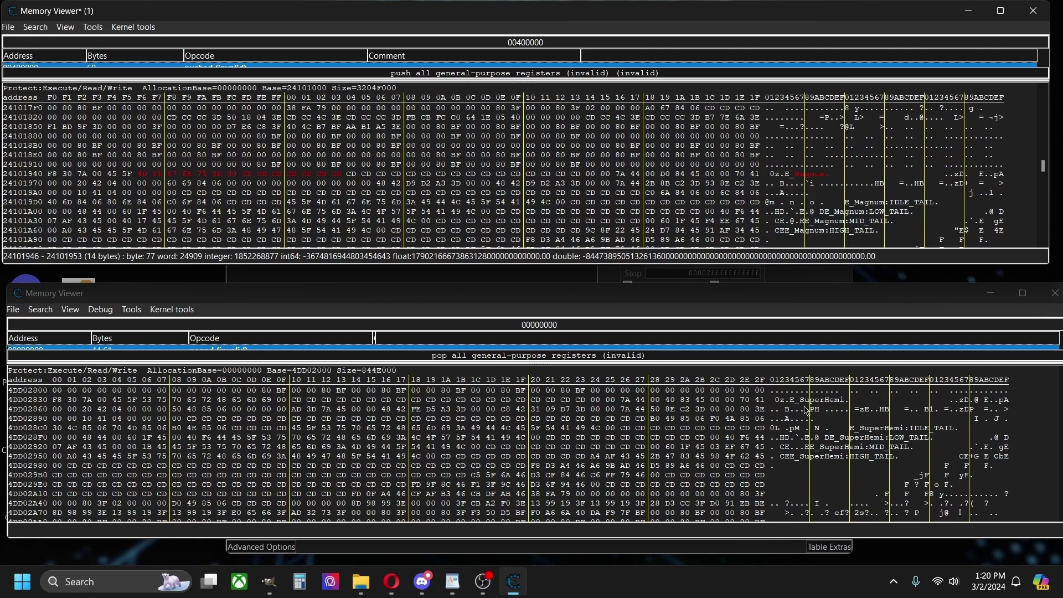
drag(800, 399, 871, 408)
text(4D 61 67 6E 75 6D 00 CD CD CD CD CD CD CD)
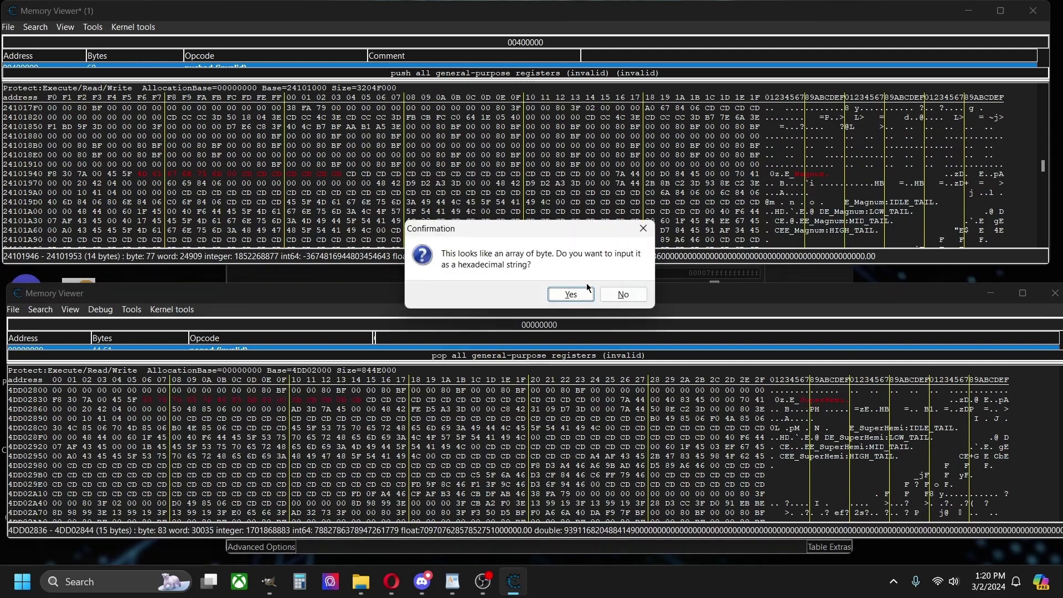
click(577, 294)
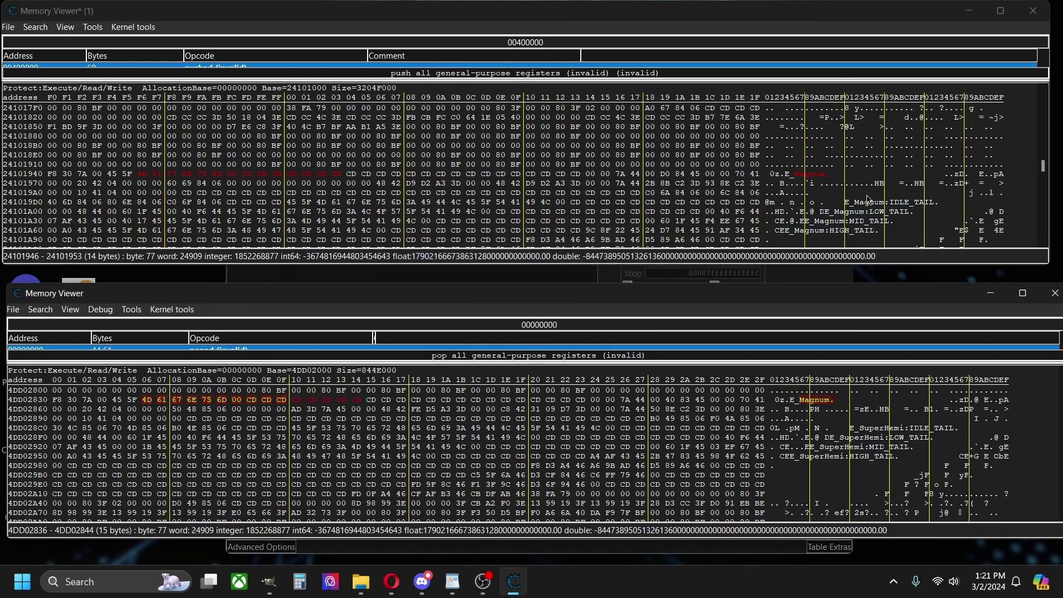
Replace the SuperHemi:IDLE_TAIL and SuperHemi:LOW_TAIL strings in the lower viewer with the Magnum:IDLE_TAIL and Magnum:LOW_TAIL bytes from the upper viewer
drag(853, 203, 942, 203)
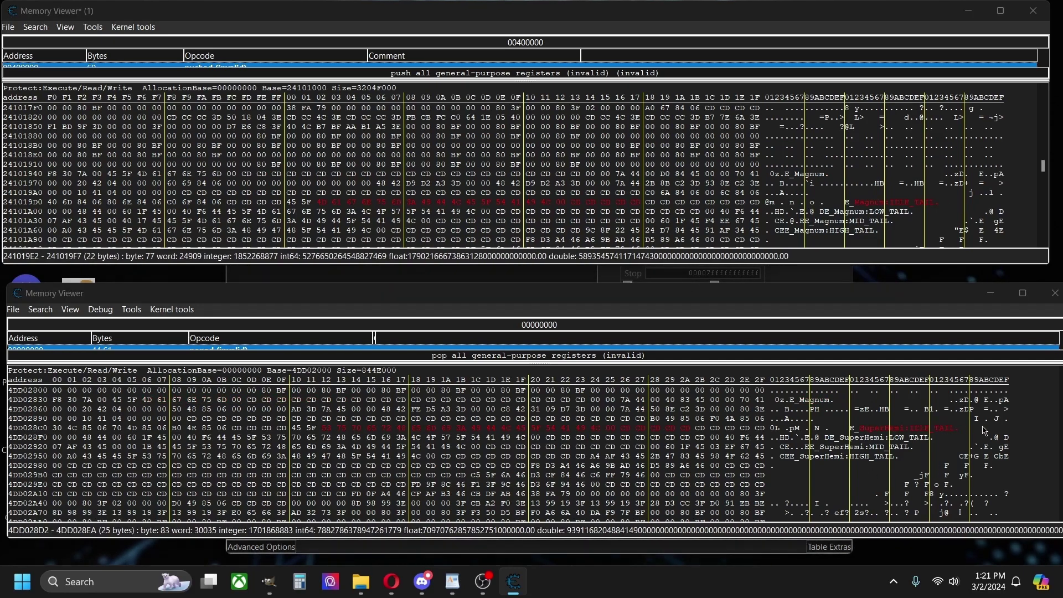
text(4D 61 67 6E 75 6D 3A 49 44 4C 45 5F 54 41 49 4C 00 CD CD CD CD CD)
key(Return)
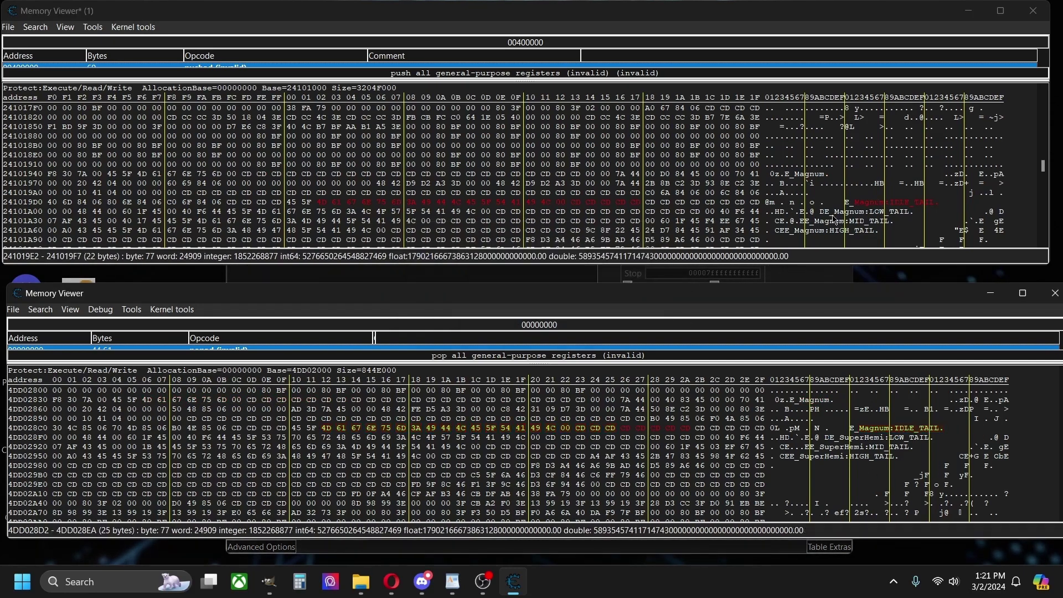
drag(835, 215, 942, 212)
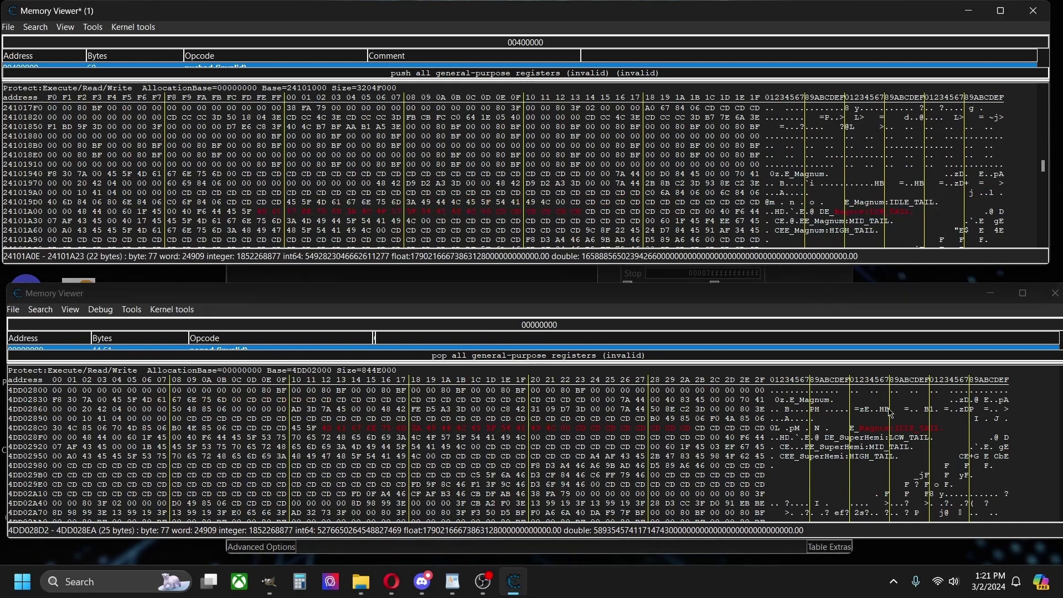
drag(843, 437, 957, 437)
key(ctrl+v)
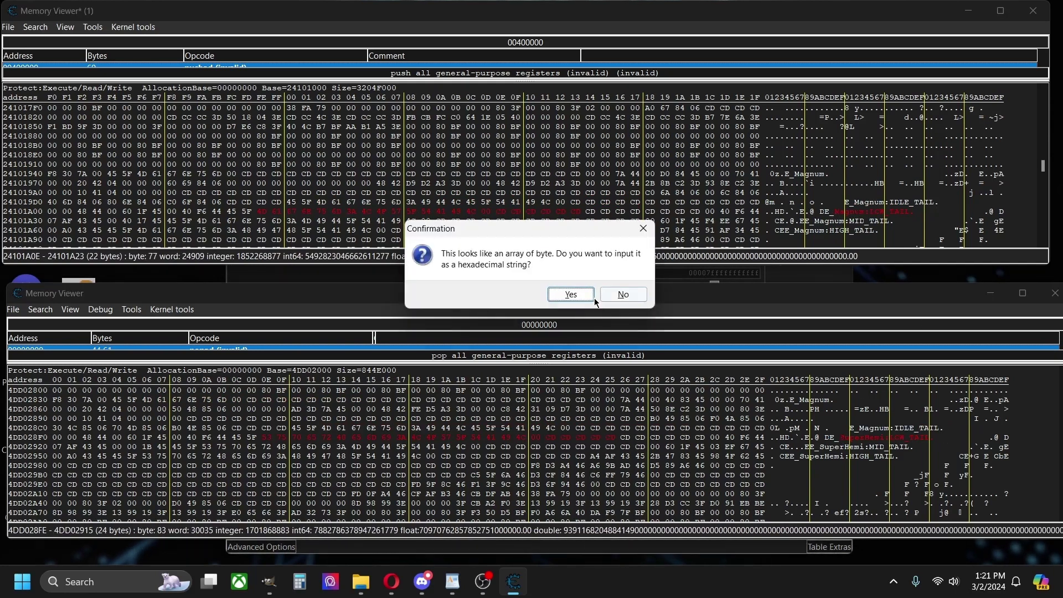
click(571, 294)
Replace the SuperHemi:MID_TAIL and SuperHemi:HIGH_TAIL strings in the lower viewer with the Magnum:MID_TAIL and Magnum:HIGH_TAIL bytes from the upper viewer
drag(816, 221, 917, 226)
key(ctrl+c)
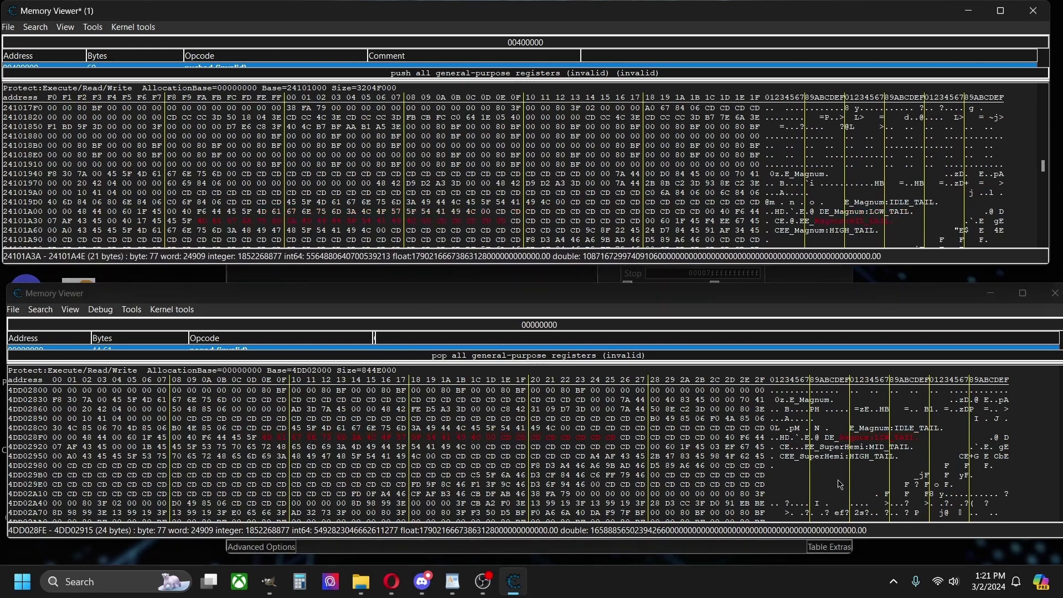
drag(822, 447, 926, 447)
key(ctrl+v)
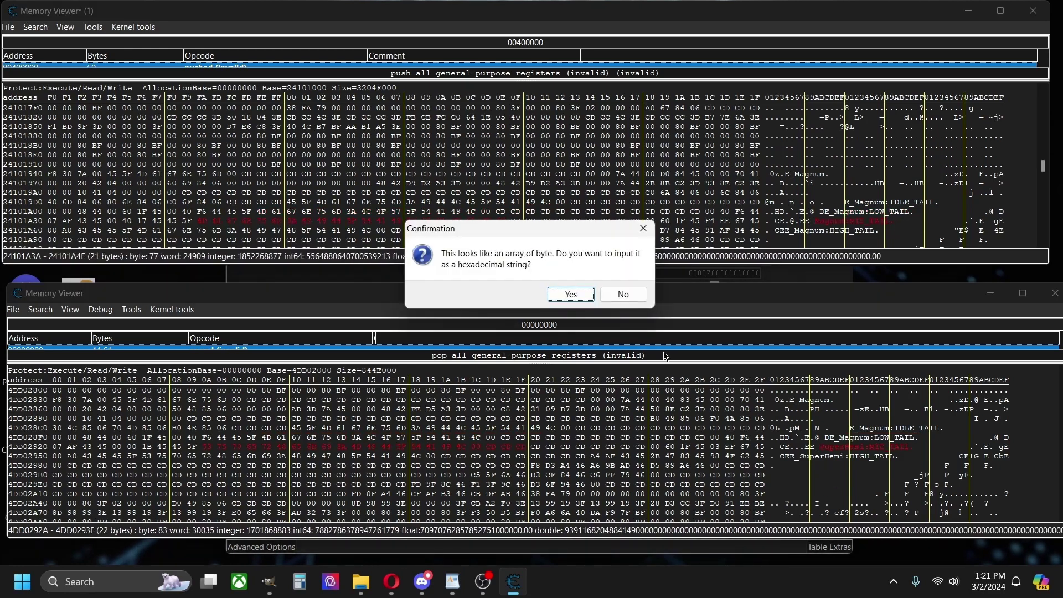
click(570, 294)
drag(797, 231, 908, 235)
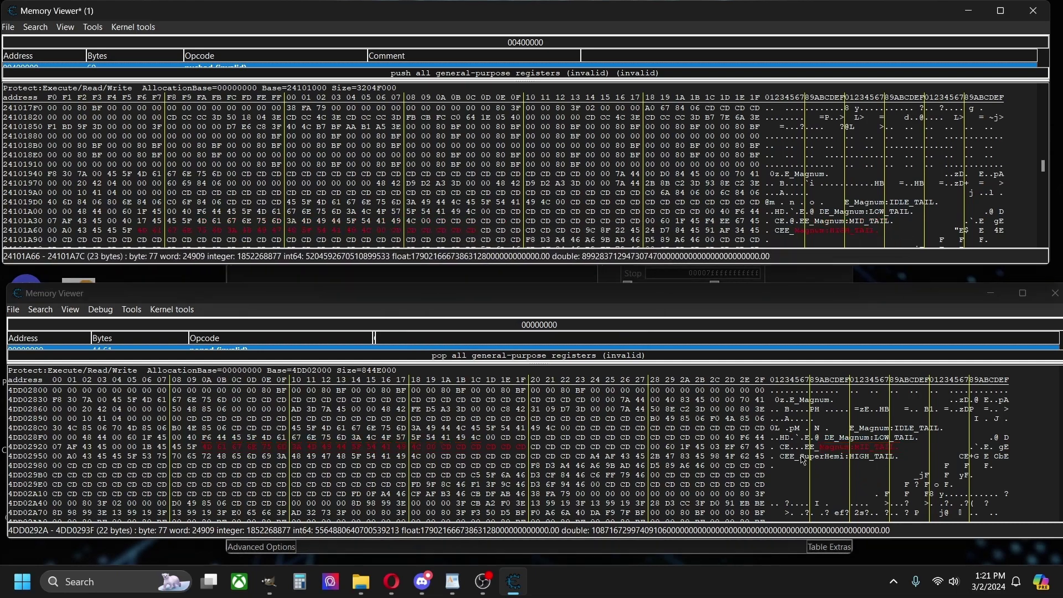
drag(802, 458, 917, 457)
key(ctrl+v)
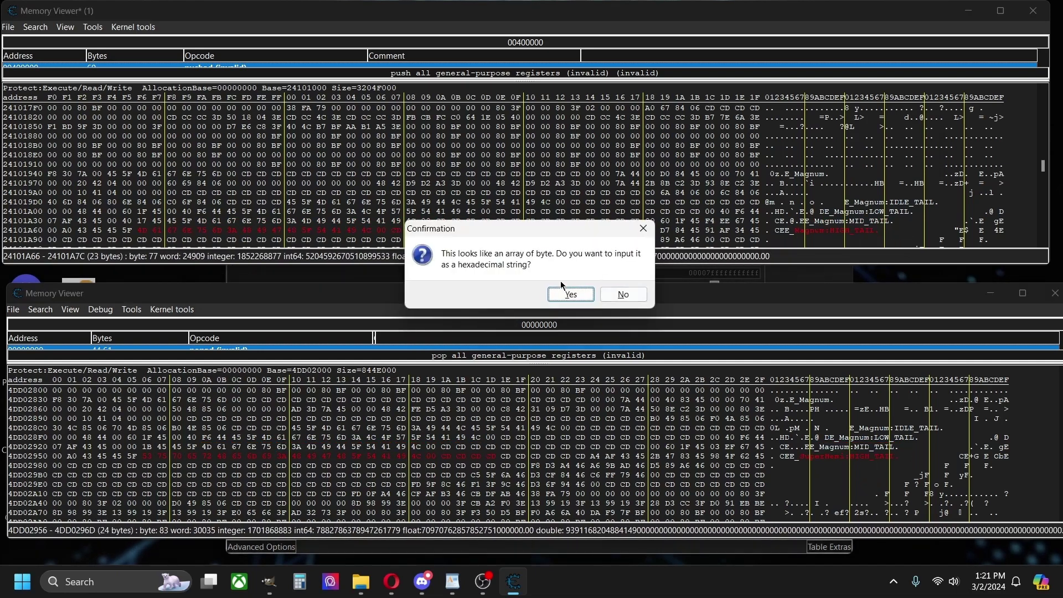
click(570, 294)
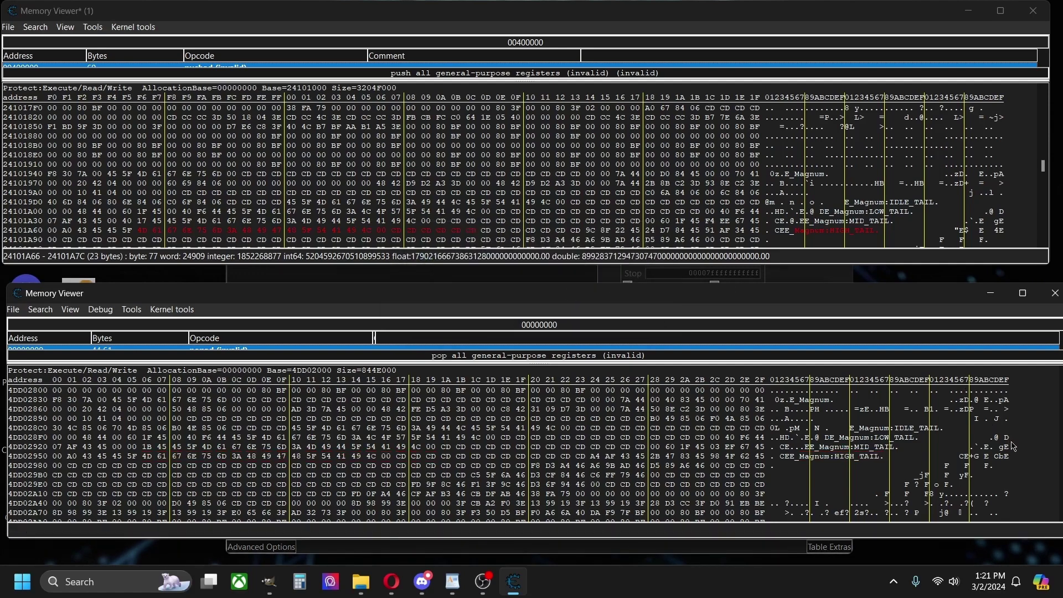
scroll(1017, 454, up, 10)
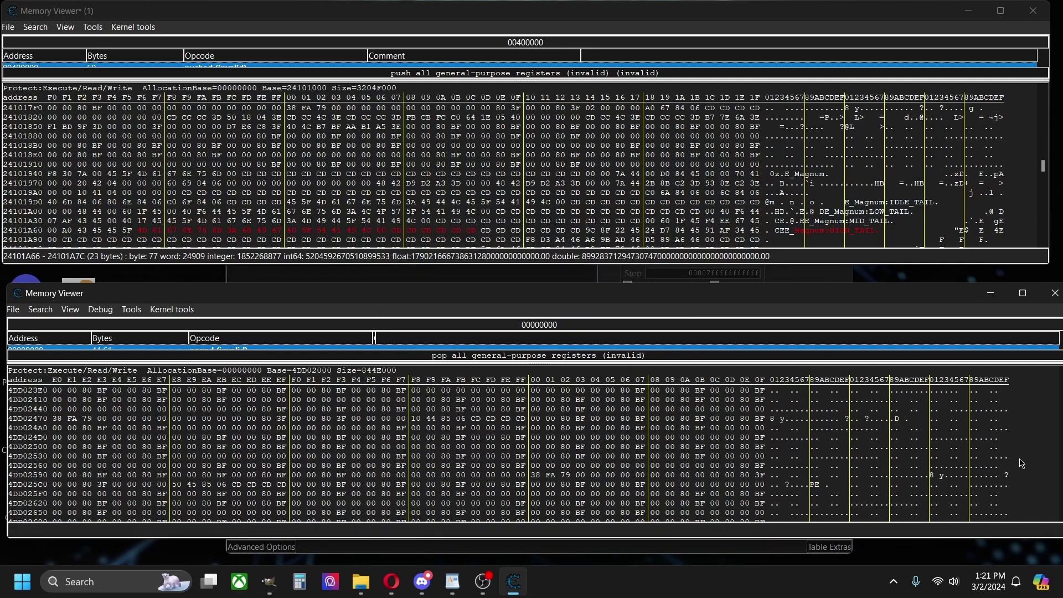
Return both memory viewers to the engine sound blocks and set their display type to Float
scroll(1021, 463, up, 3)
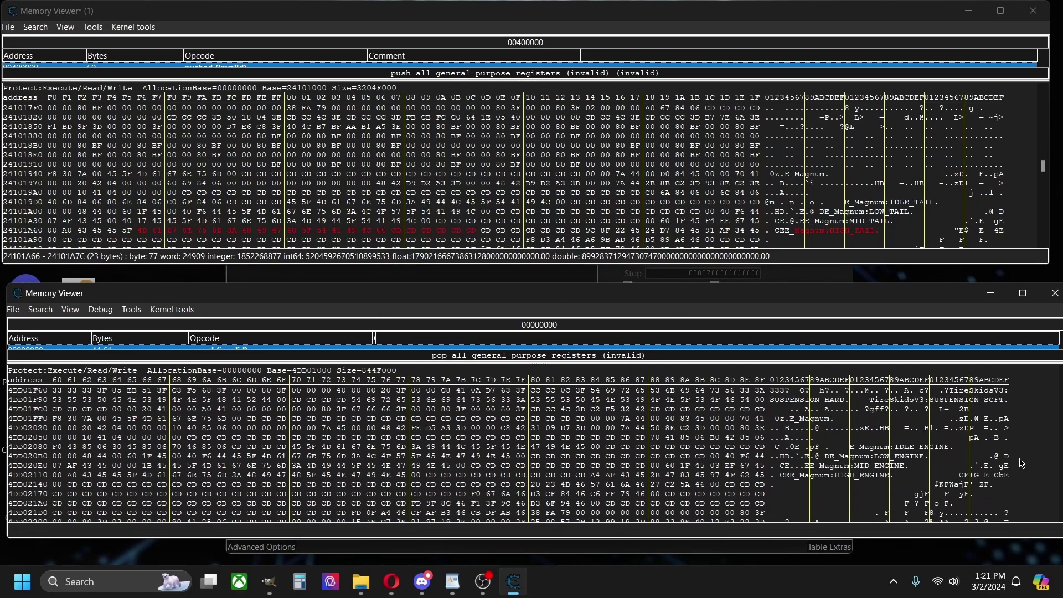
click(1027, 210)
scroll(1027, 209, up, 12)
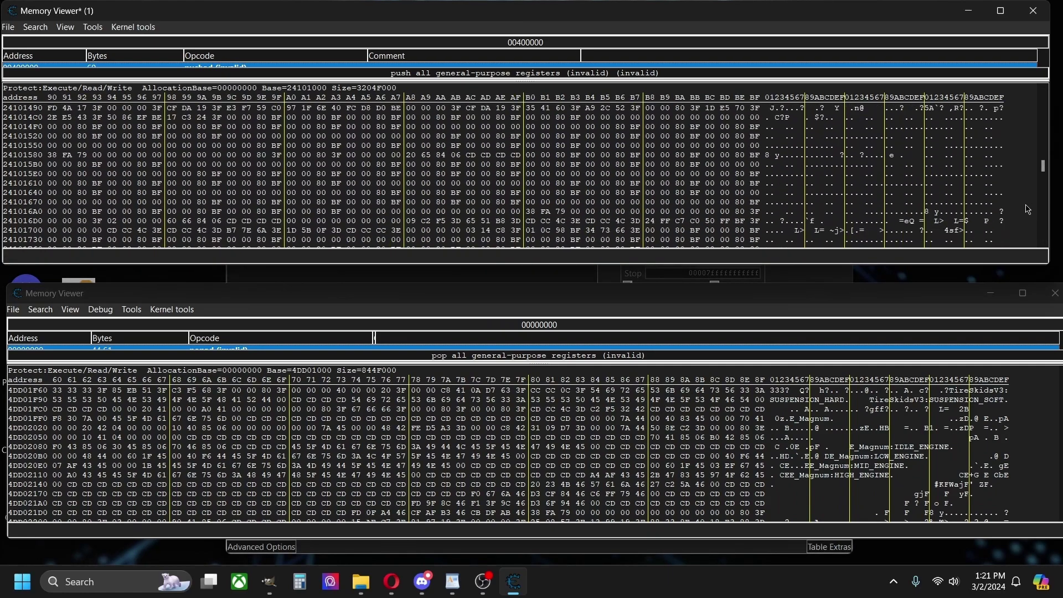
scroll(1027, 210, down, 2)
scroll(1027, 209, up, 2)
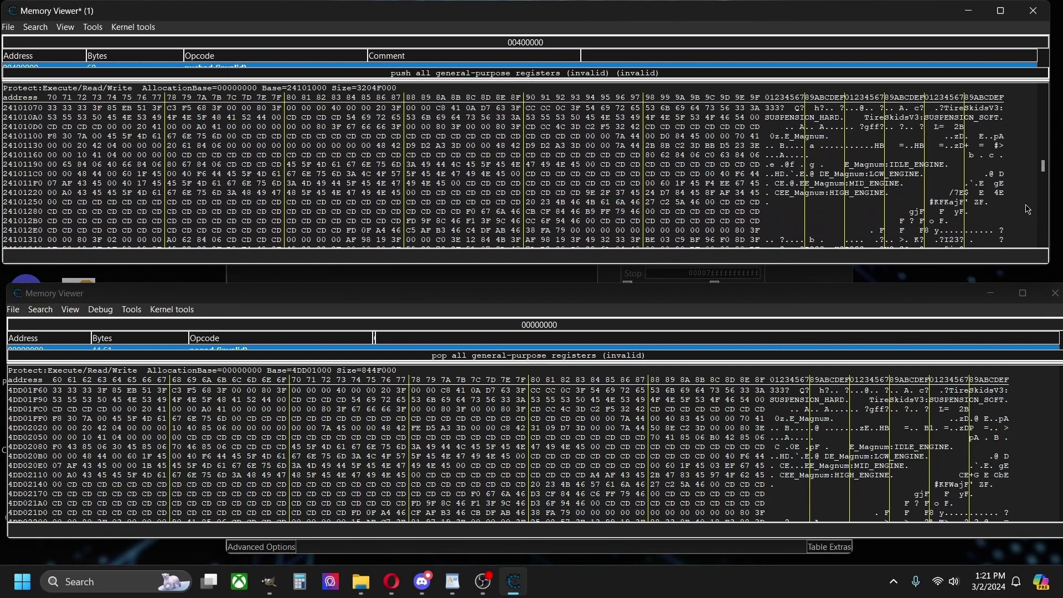
right_click(1027, 209)
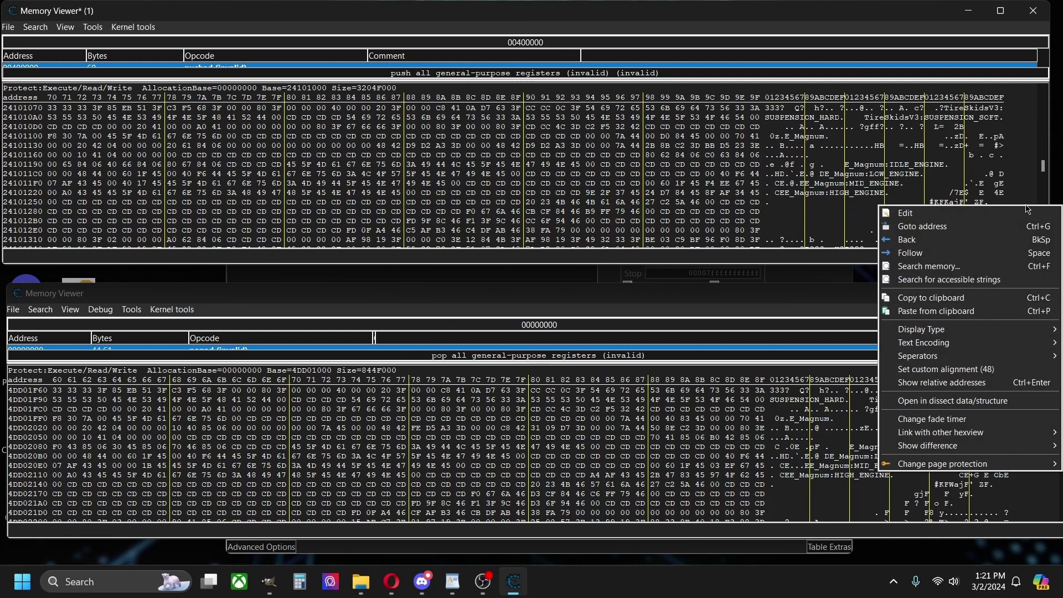
mouse_move(940, 334)
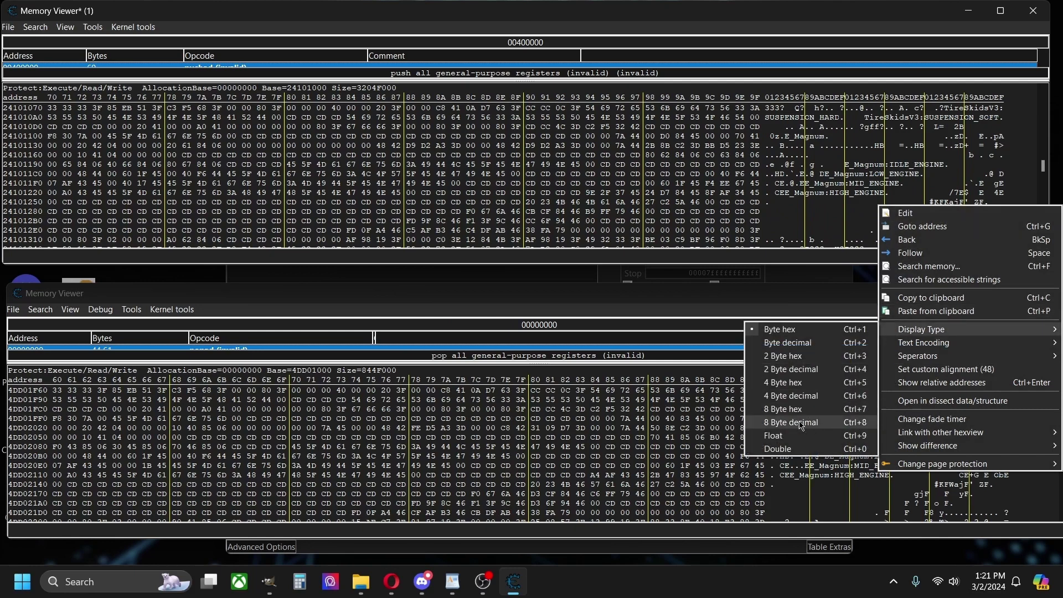
click(789, 437)
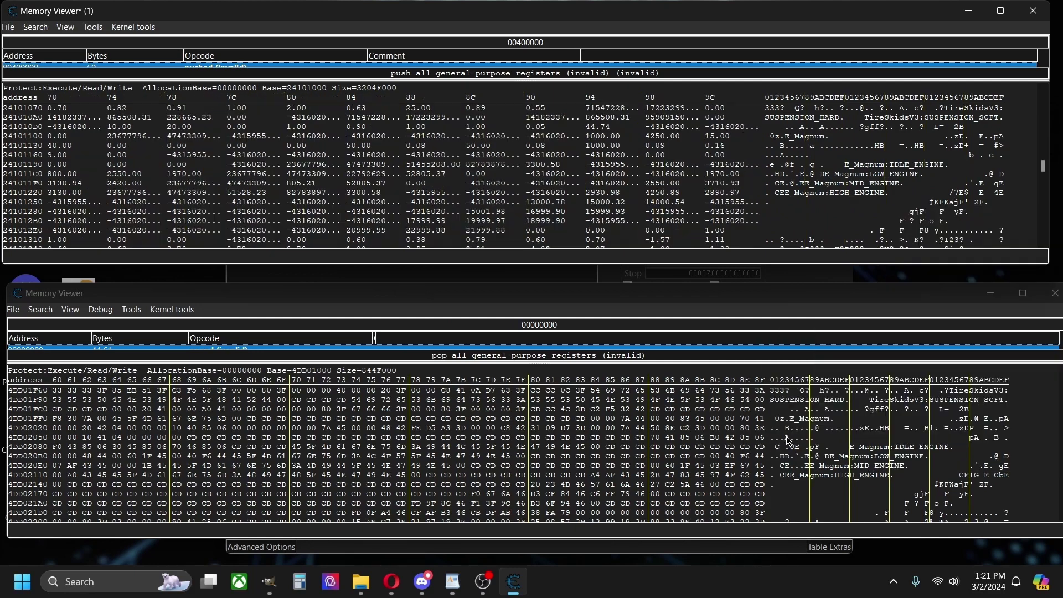
click(1017, 434)
right_click(1021, 438)
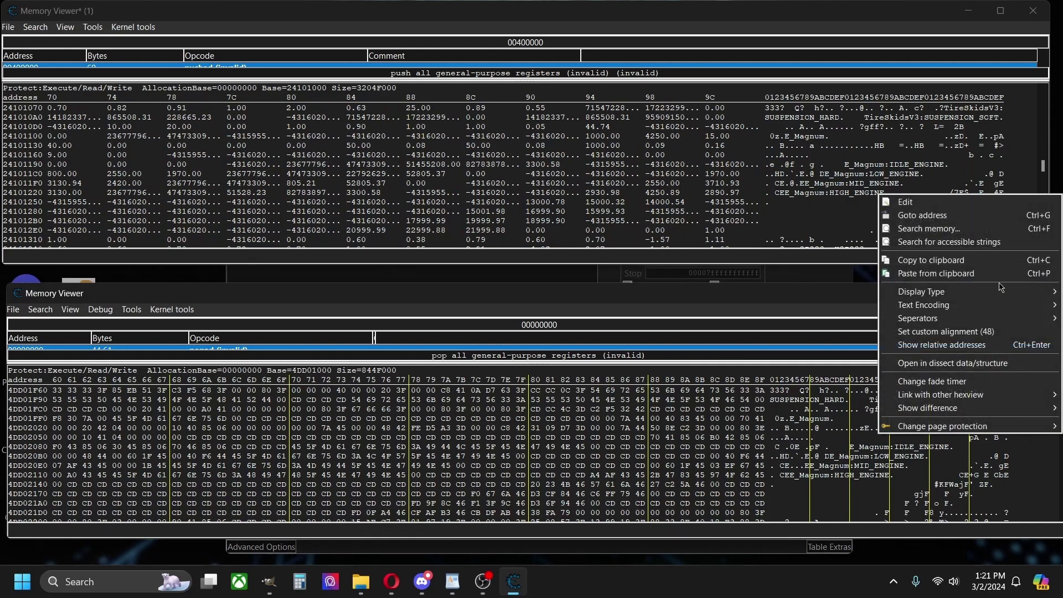
mouse_move(941, 291)
click(803, 399)
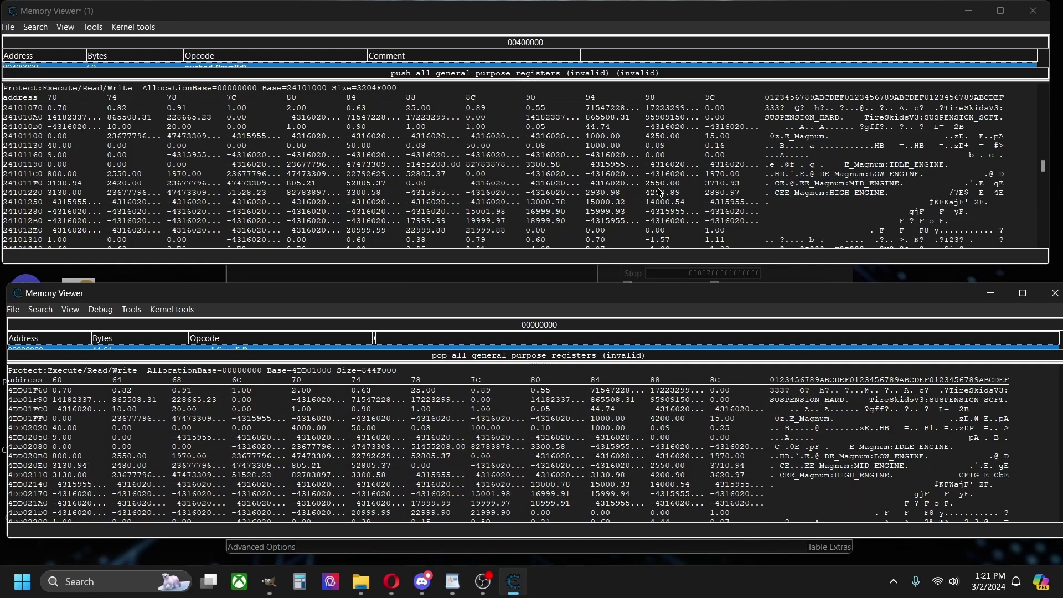
In the lower viewer's HIGH_ENGINE row, set the floats at 4DD02134 and 4DD0213C to the upper viewer's 2930.98 and 2890.97
click(614, 195)
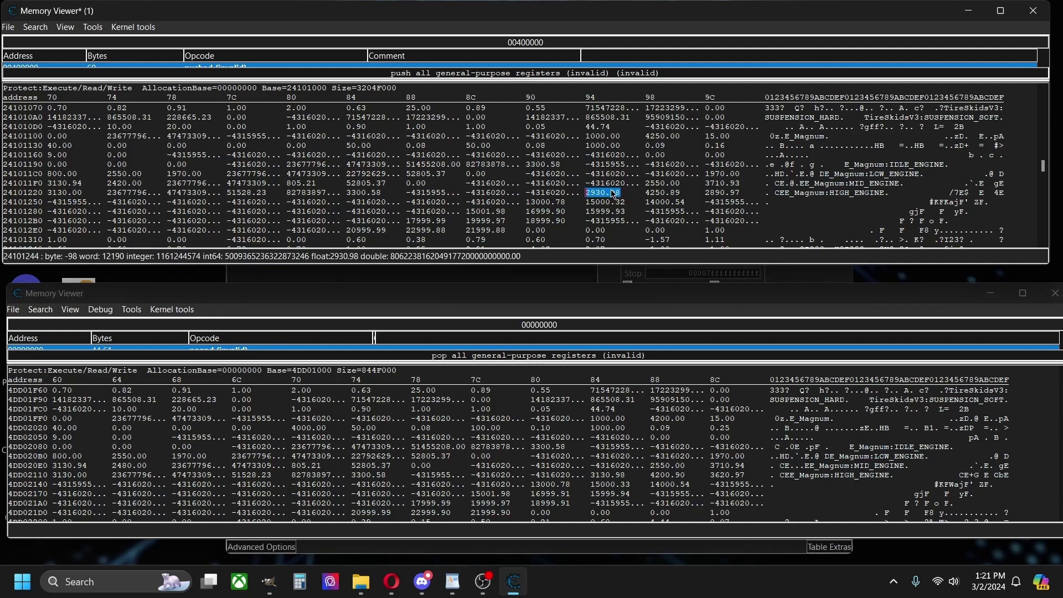
click(614, 475)
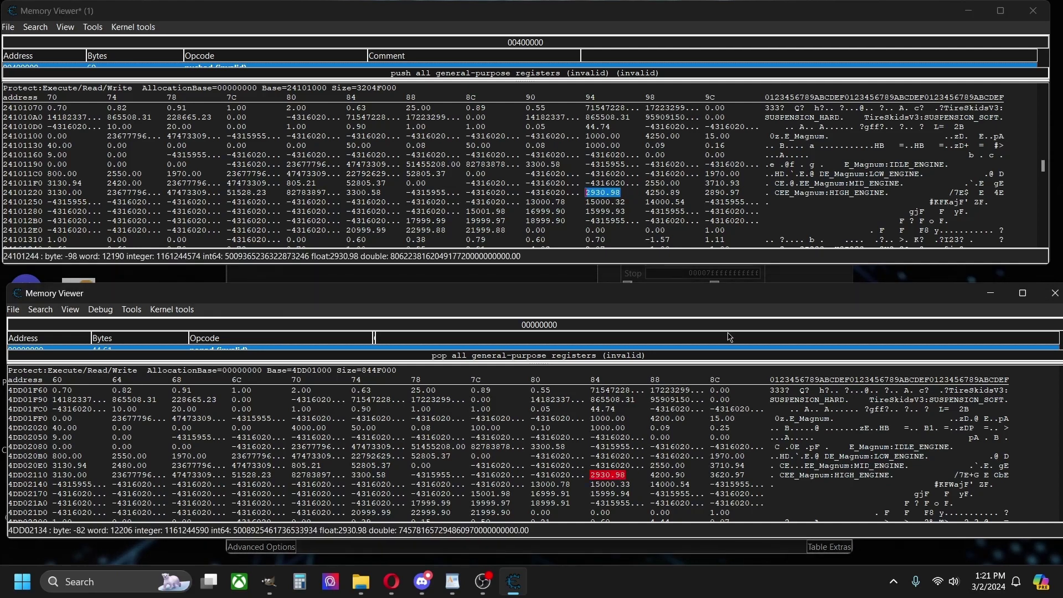
click(733, 197)
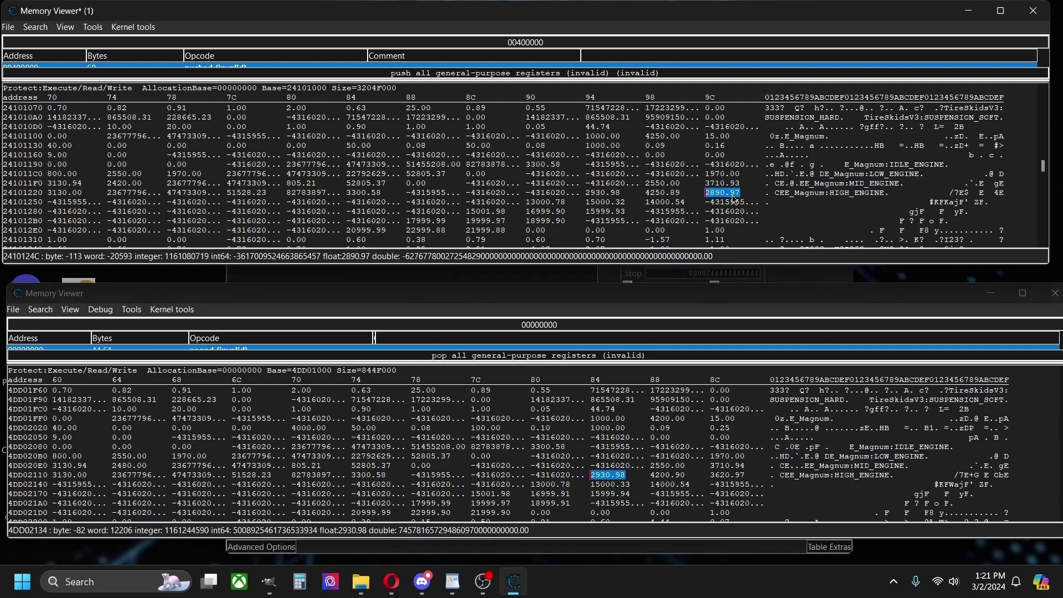
click(726, 475)
key(ctrl+v)
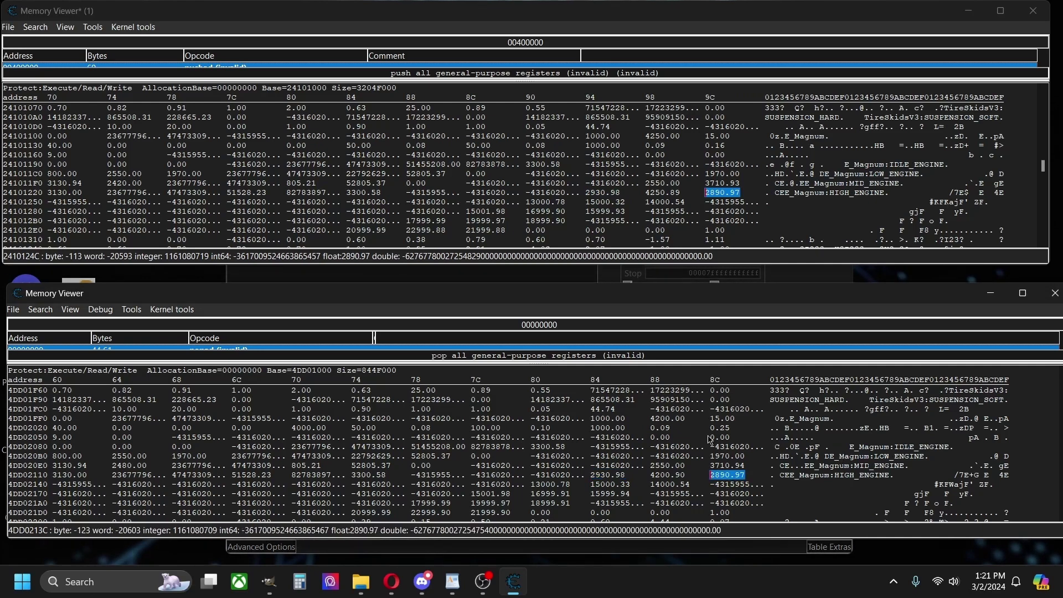
Set the float at 4DD020E4 in the lower viewer's MID_ENGINE row to 2420.00
click(132, 187)
click(139, 467)
text(2420.00)
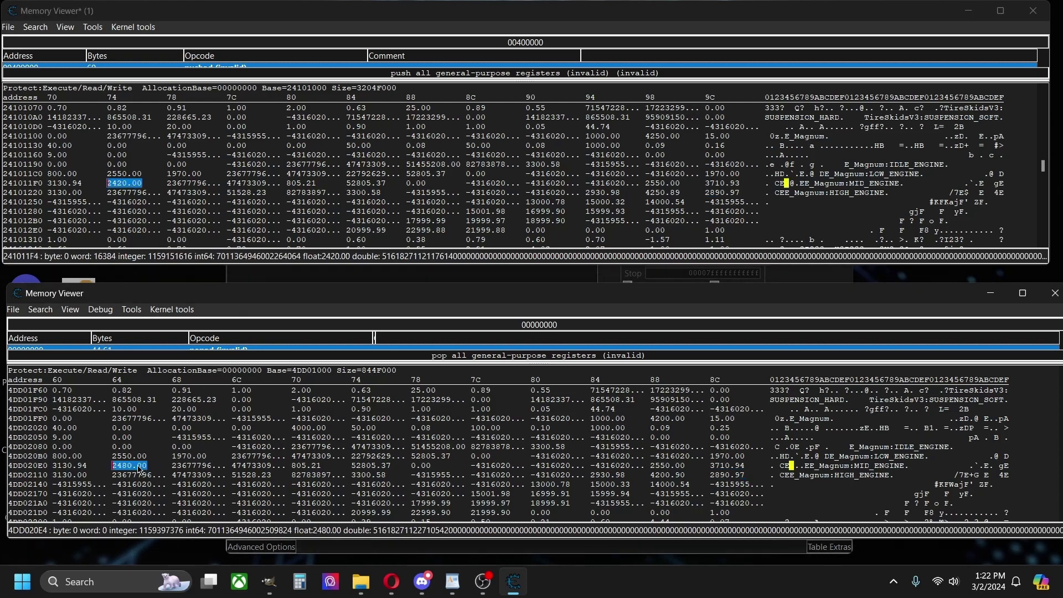
click(1043, 455)
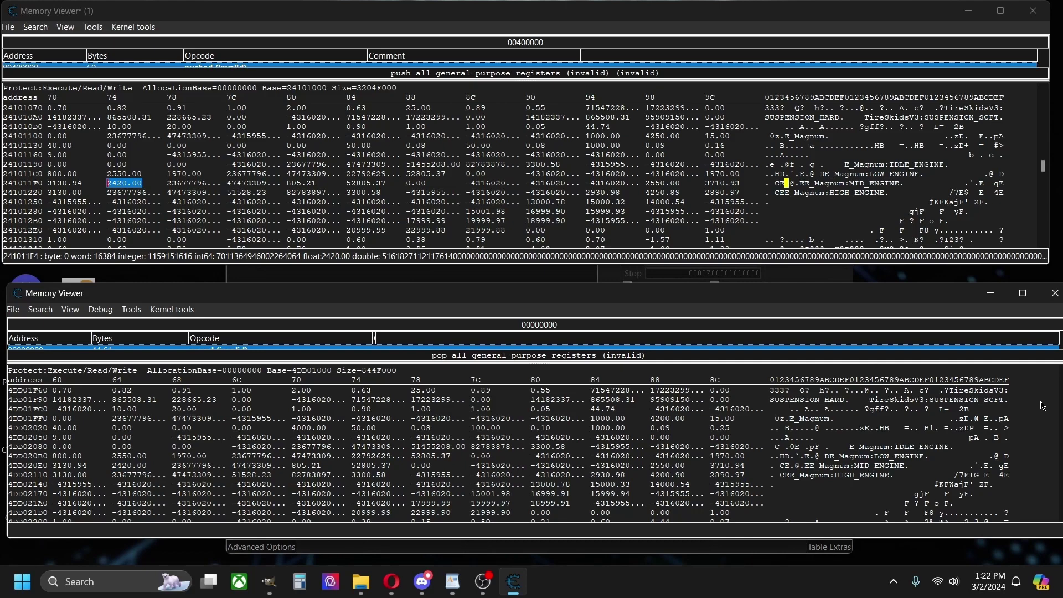
In the lower viewer's HIGH_TAIL row, set the float at 4DD0297C to 2890.97 and the one at 4DD02974 to 2600.98
drag(1041, 164, 1035, 183)
click(1030, 421)
scroll(1030, 420, down, 15)
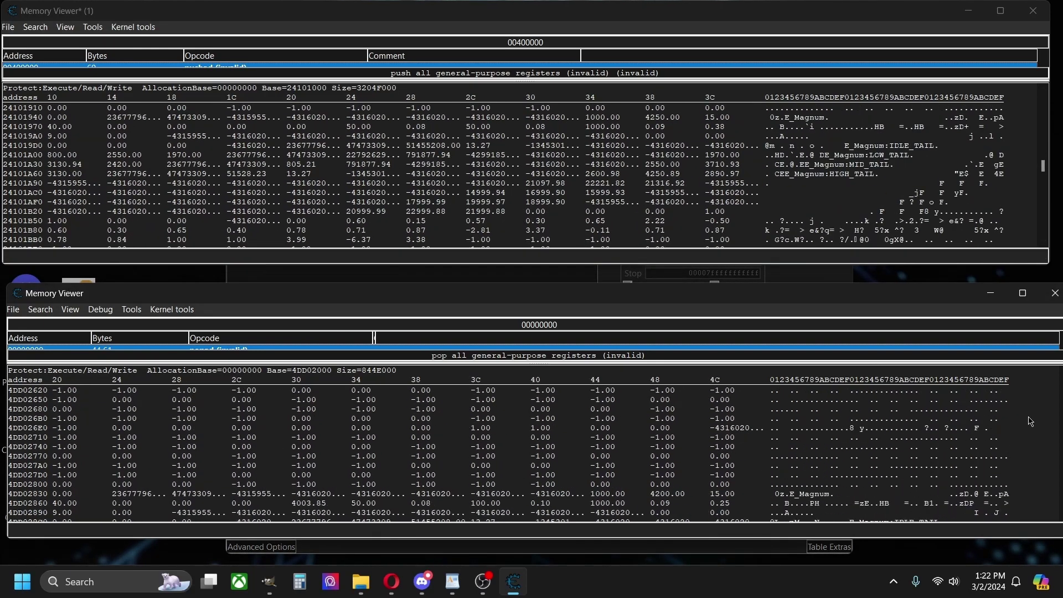
click(725, 176)
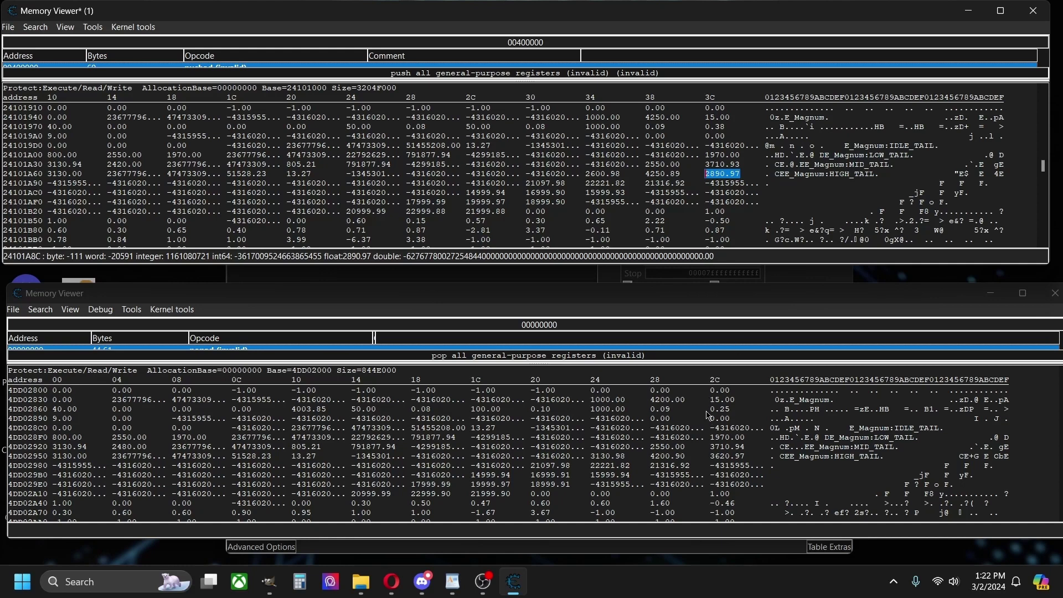
click(730, 457)
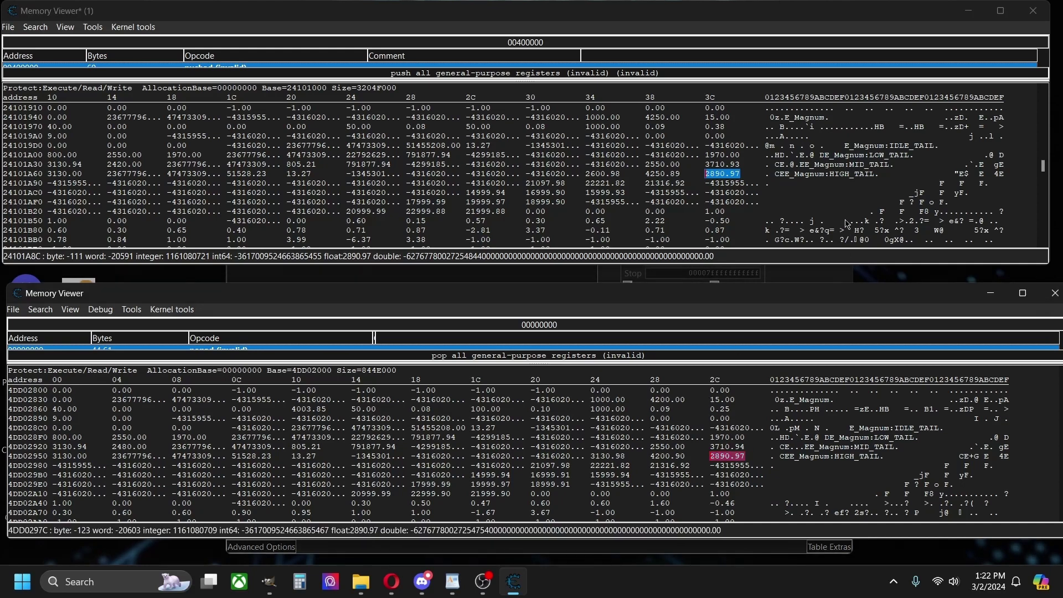
click(602, 174)
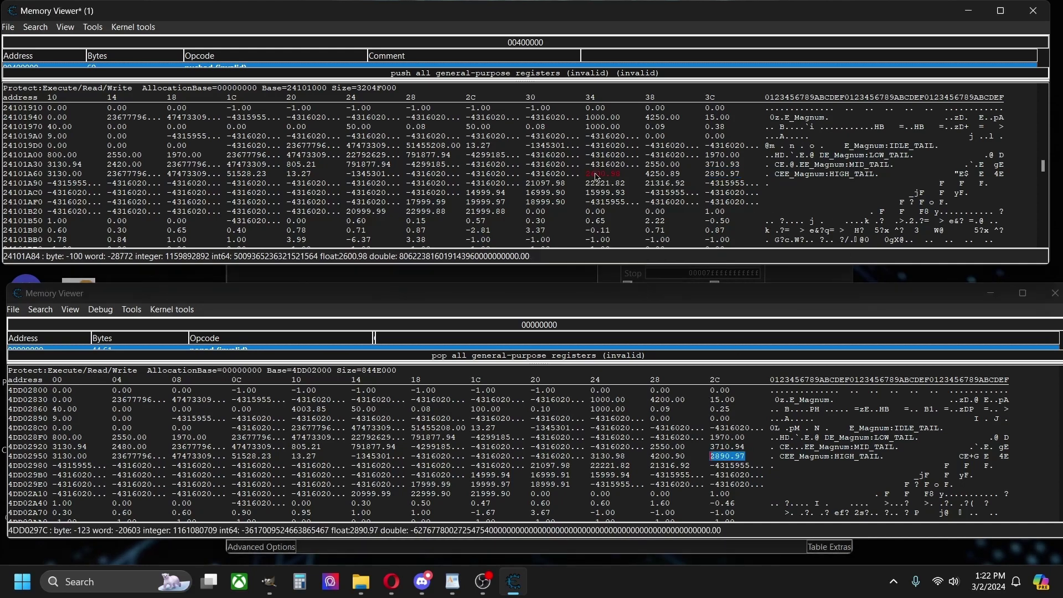
click(618, 457)
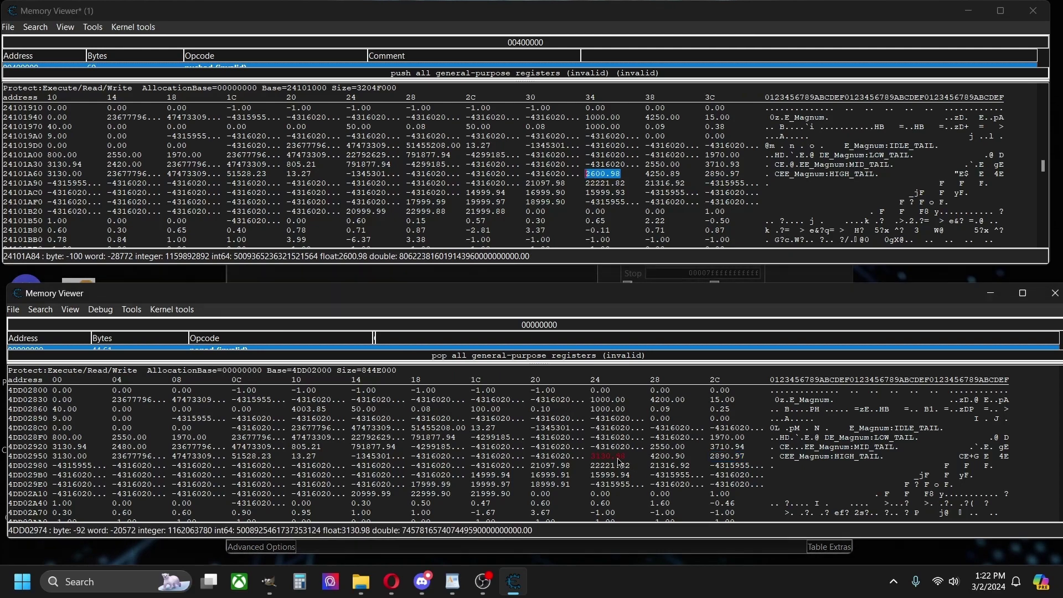
text(2600.98)
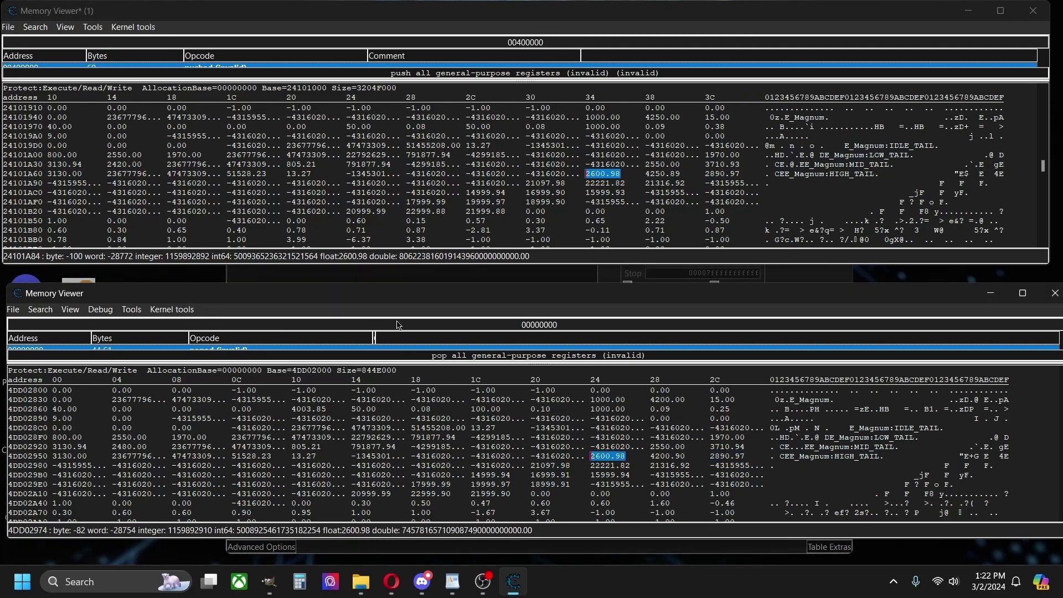
Set the float at 4DD02924 in the lower viewer's MID_TAIL row to 2420.00, copied from 24101A34
click(124, 165)
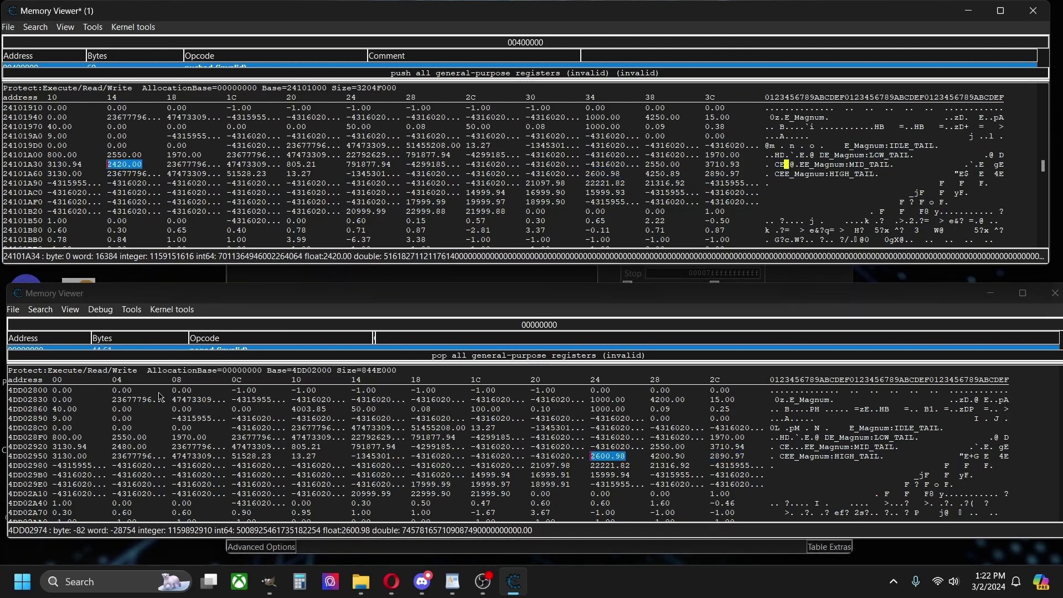
click(123, 447)
key(ctrl+v)
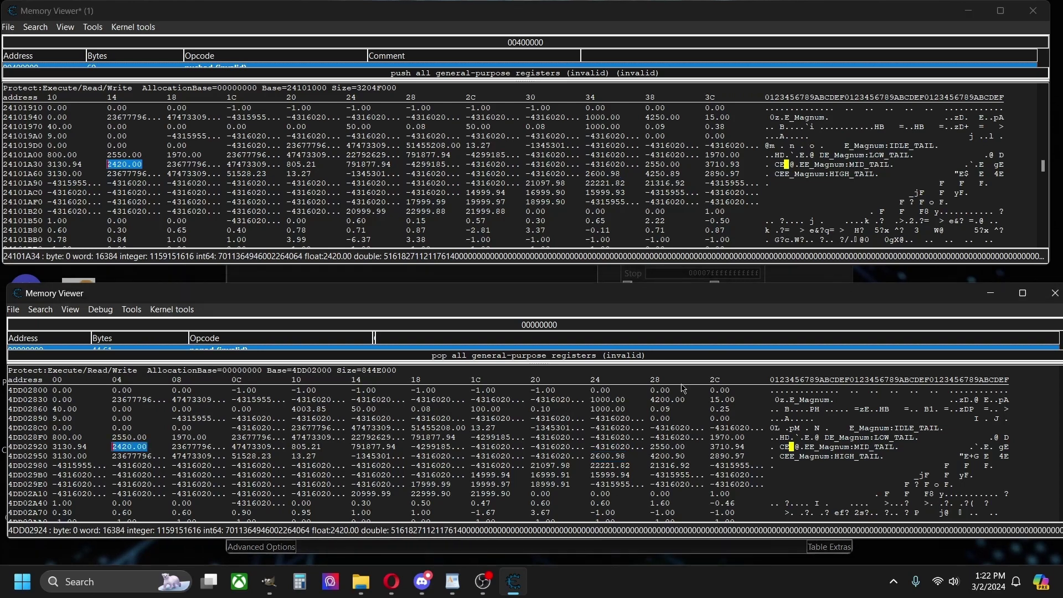
click(1018, 193)
click(1043, 488)
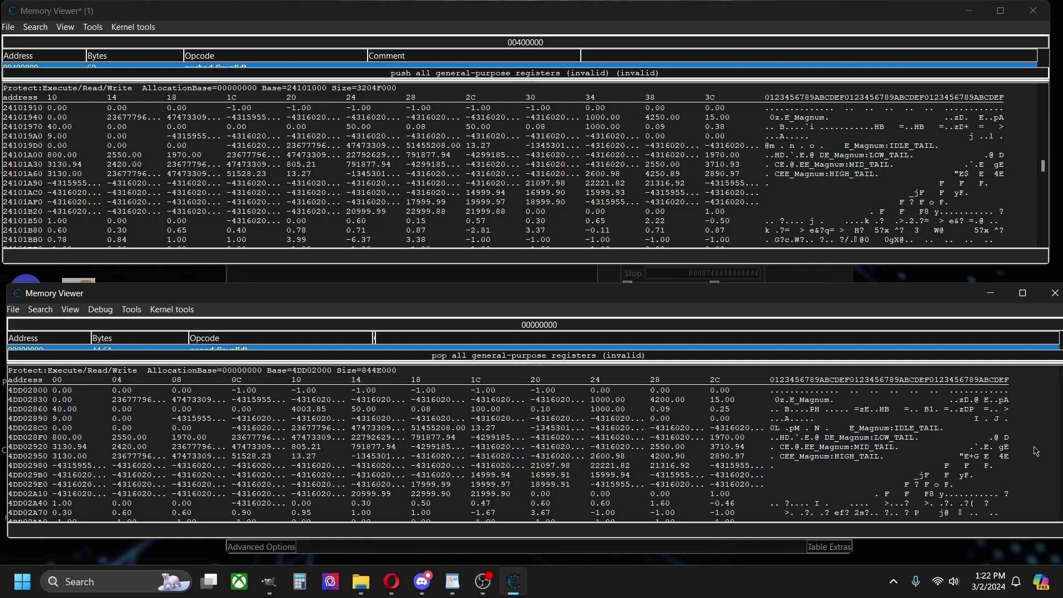
Close both memory viewers and save the edited file over ASSETS in the unpacked Midnight Club 3 Dub Edition Remix folder
click(1055, 293)
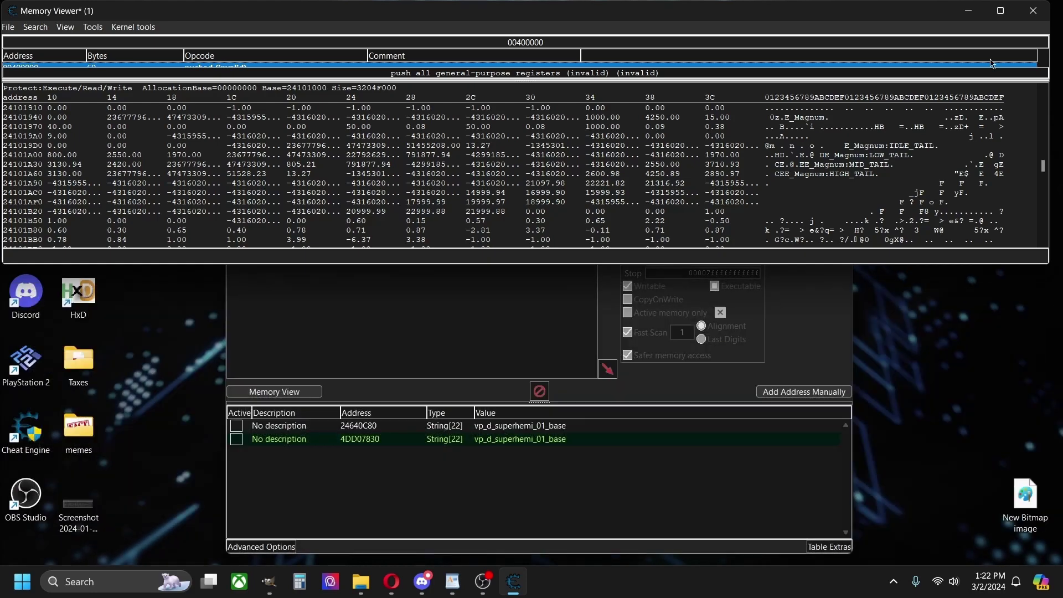
click(1033, 11)
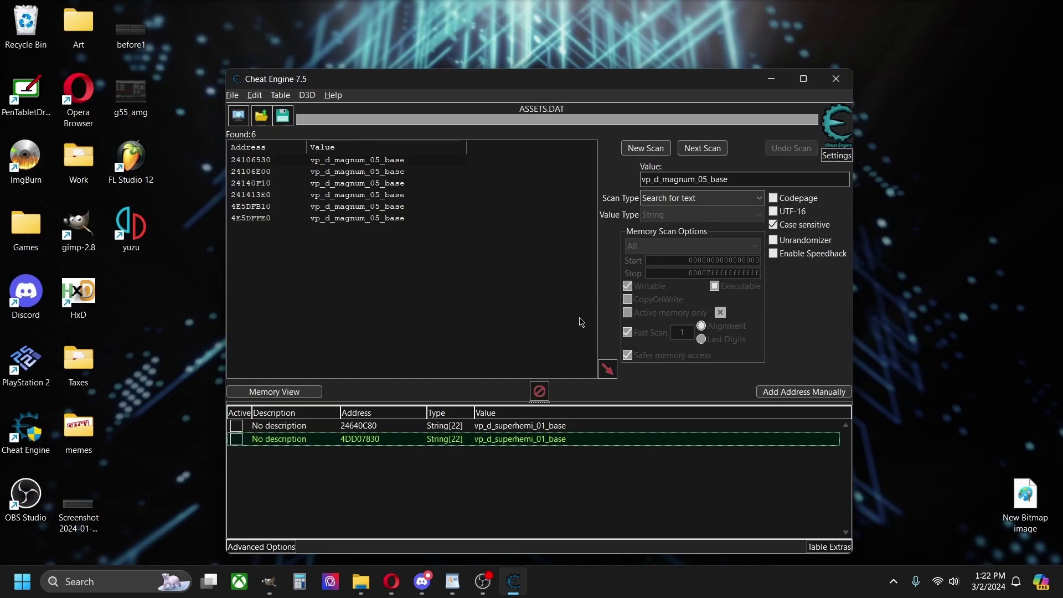
click(508, 426)
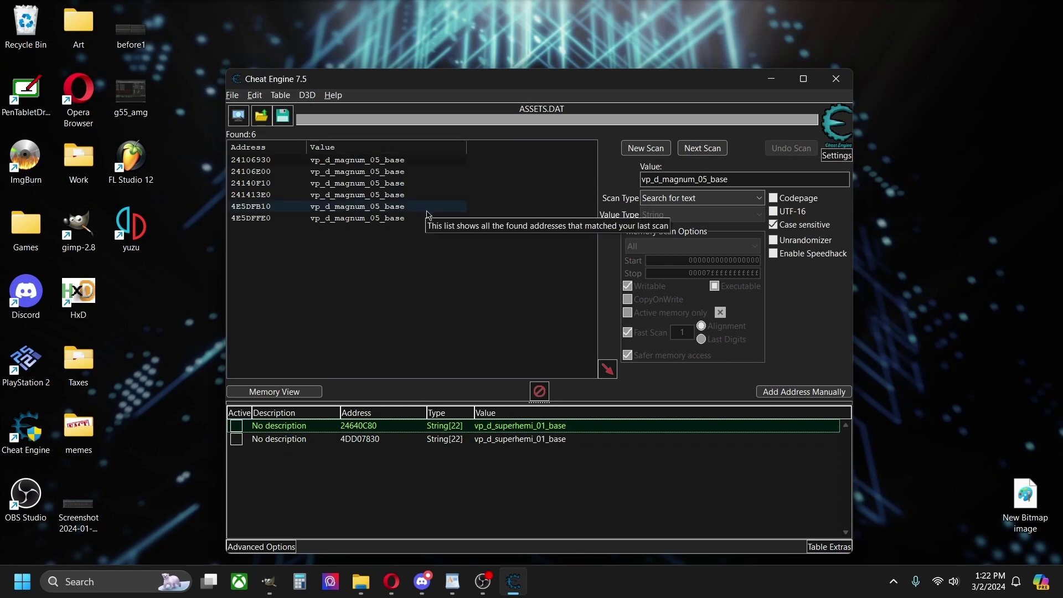
click(232, 95)
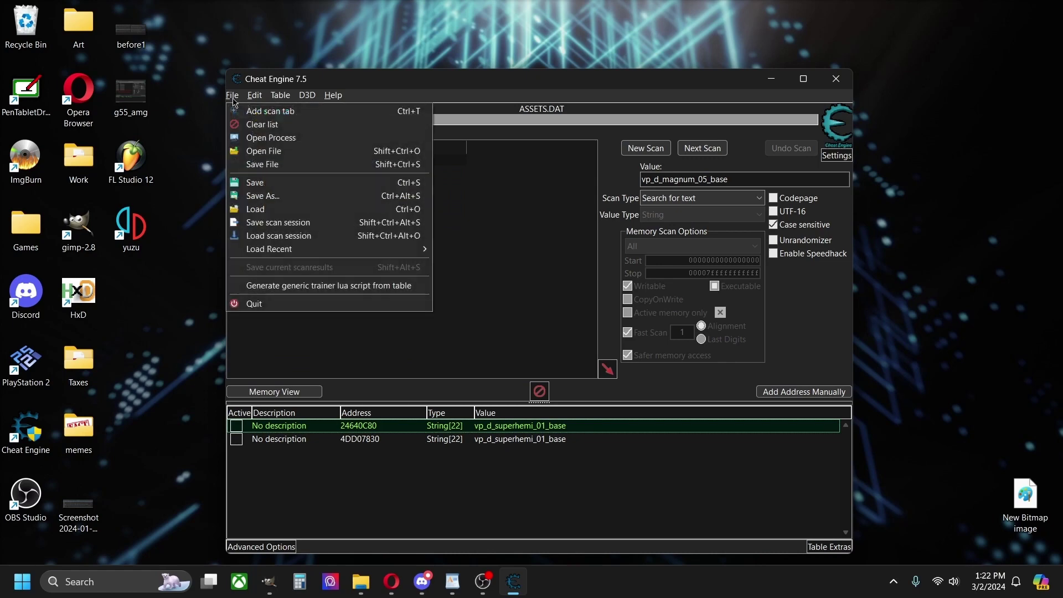
click(284, 171)
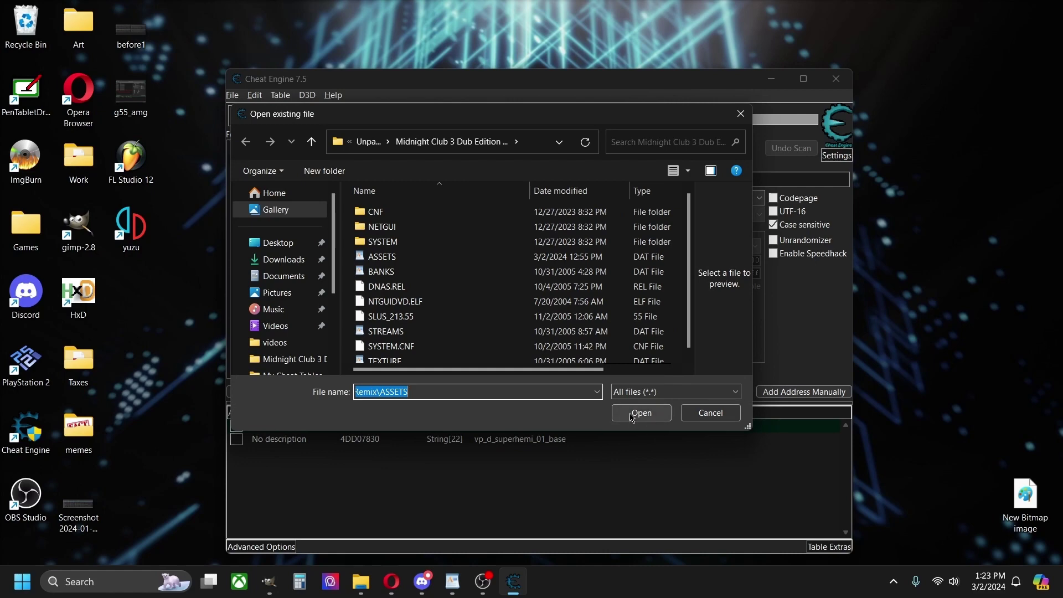
click(657, 416)
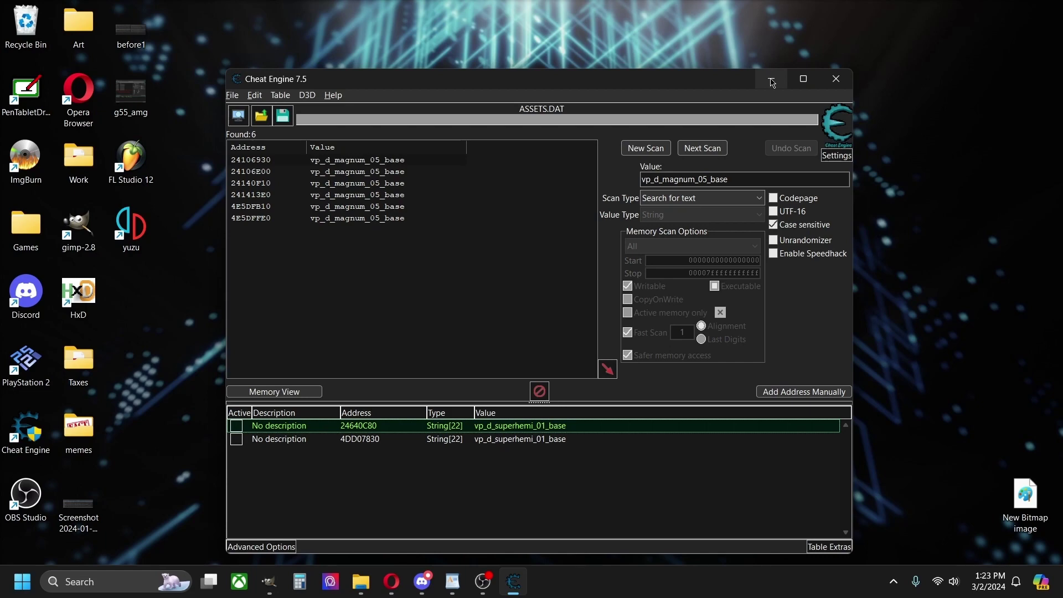
Switch to ImgBurn, start an image file from files/folders, and add the Midnight Club 3 Dub Edition Remix folder as source
click(773, 82)
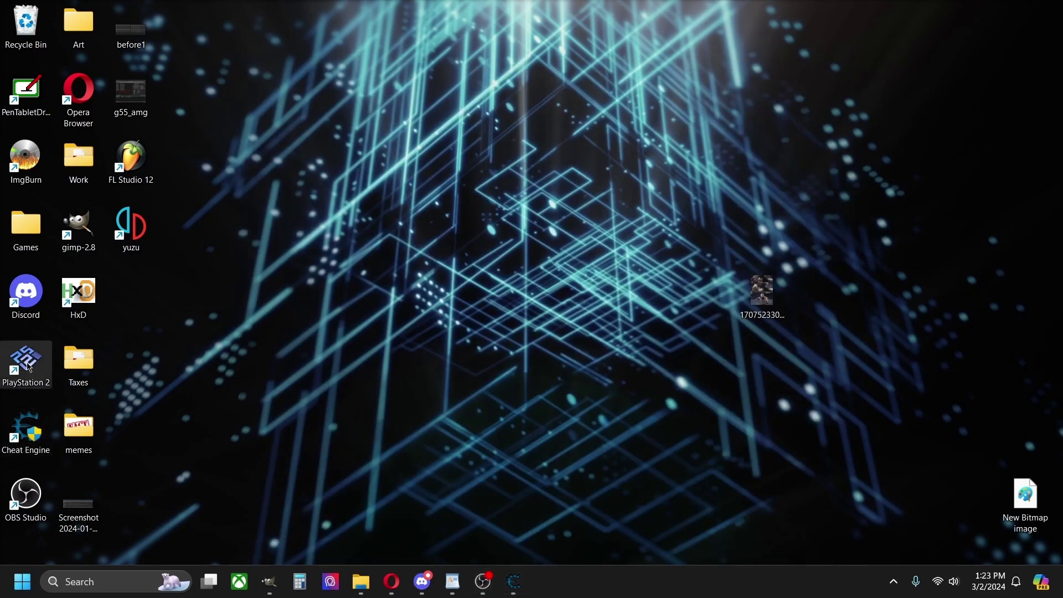
double_click(23, 163)
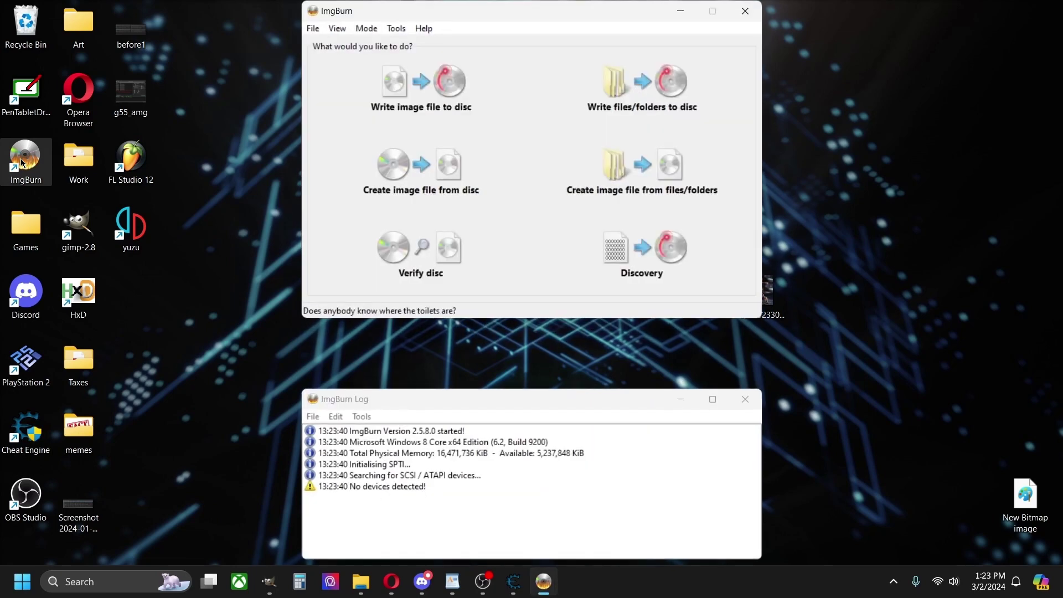
click(630, 198)
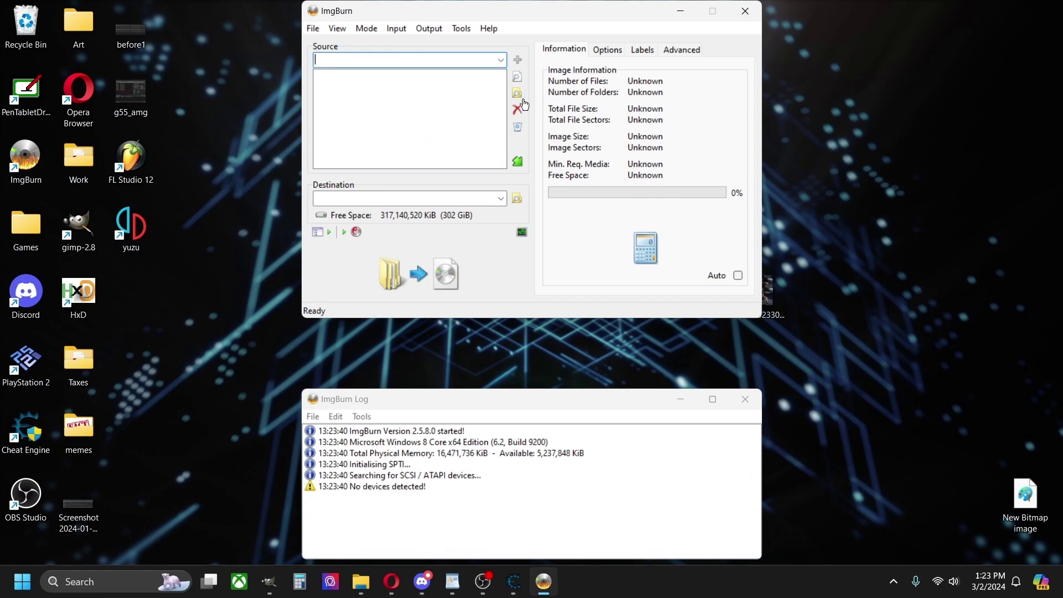
click(518, 93)
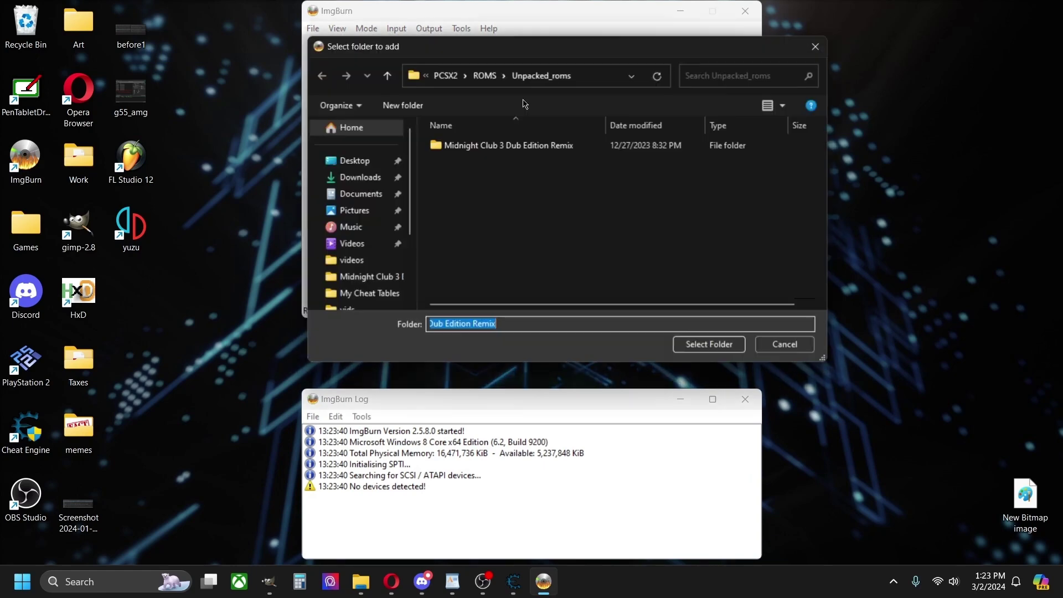
click(566, 145)
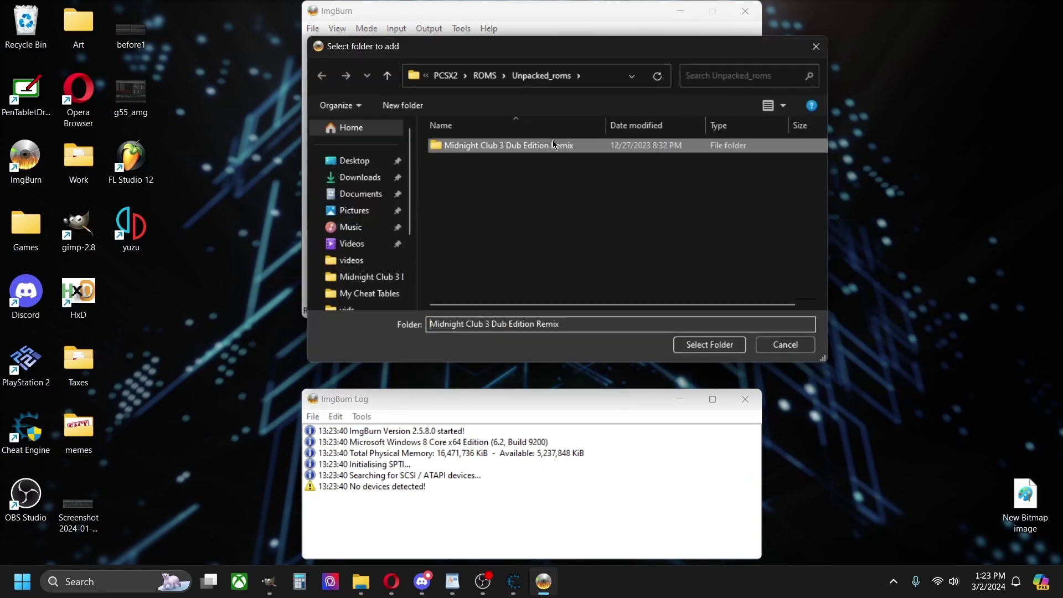
click(736, 350)
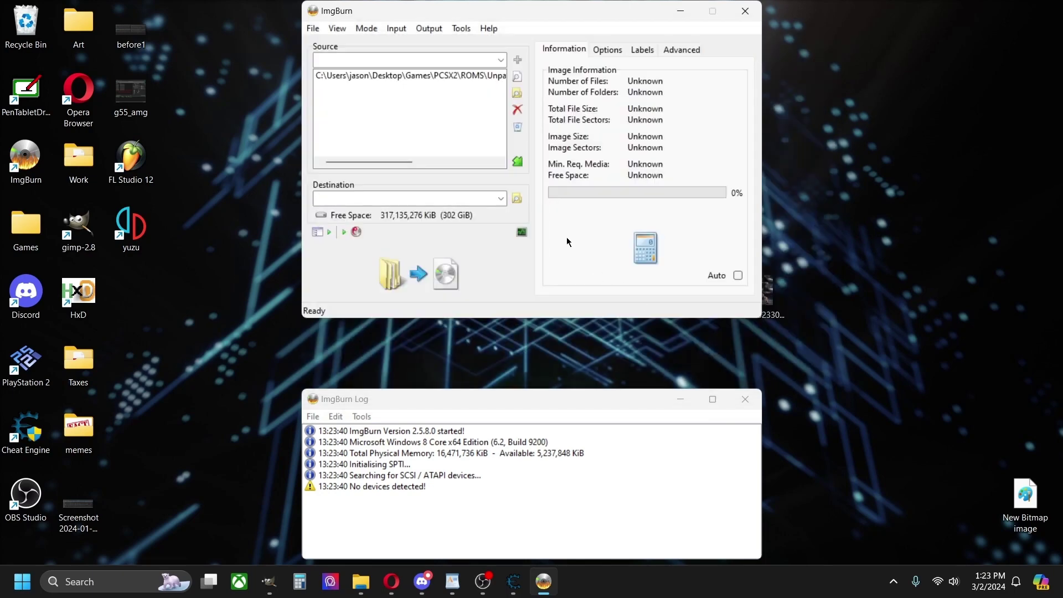
Build the image to Modded\Midnight Club 3 Dub Edition Remix.iso, adding only the folder's contents and accepting the suggested volume label
click(499, 199)
click(480, 212)
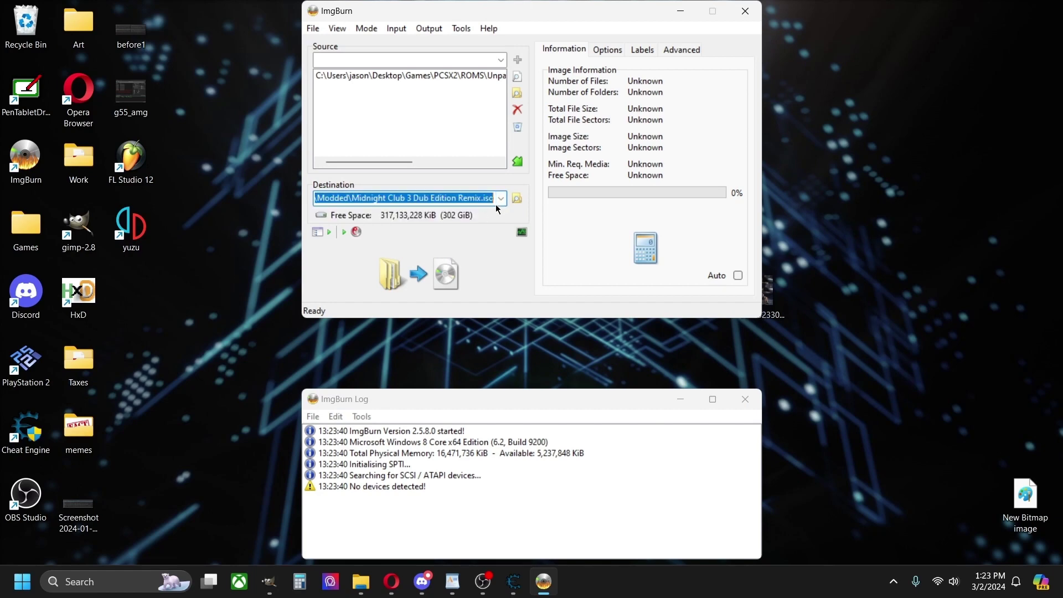
click(410, 270)
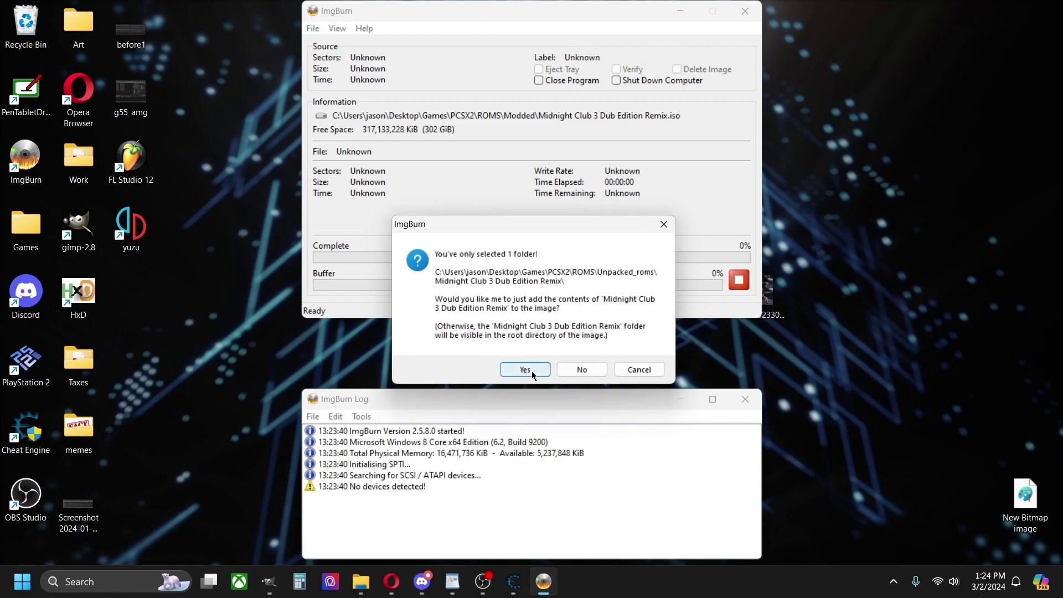
click(533, 375)
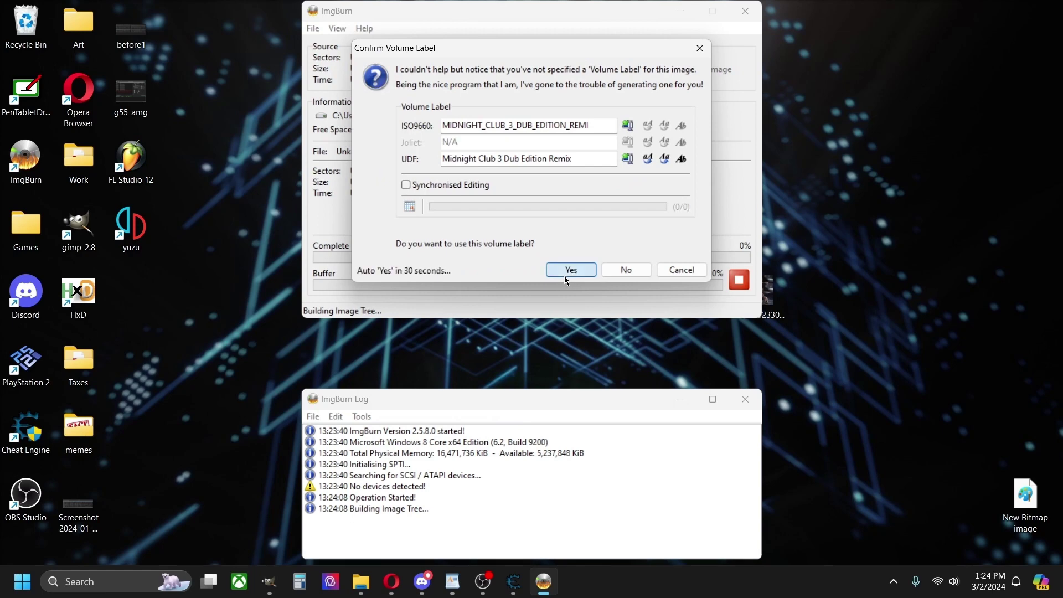
click(566, 280)
click(564, 386)
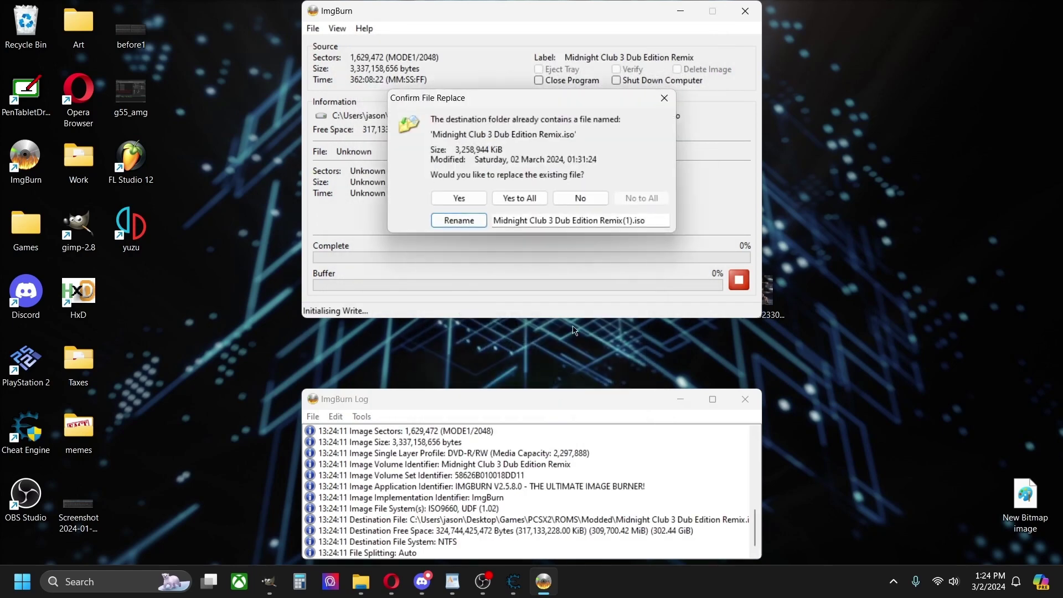
Replace the existing Midnight Club 3 Dub Edition Remix.iso with the new image, acknowledge completion, and close ImgBurn
click(520, 199)
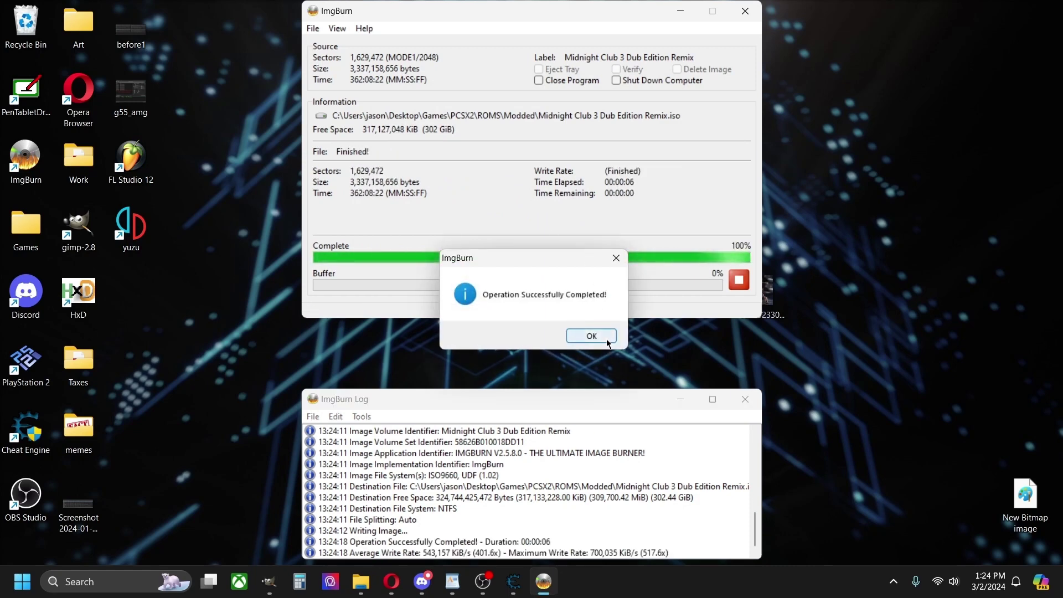
click(608, 340)
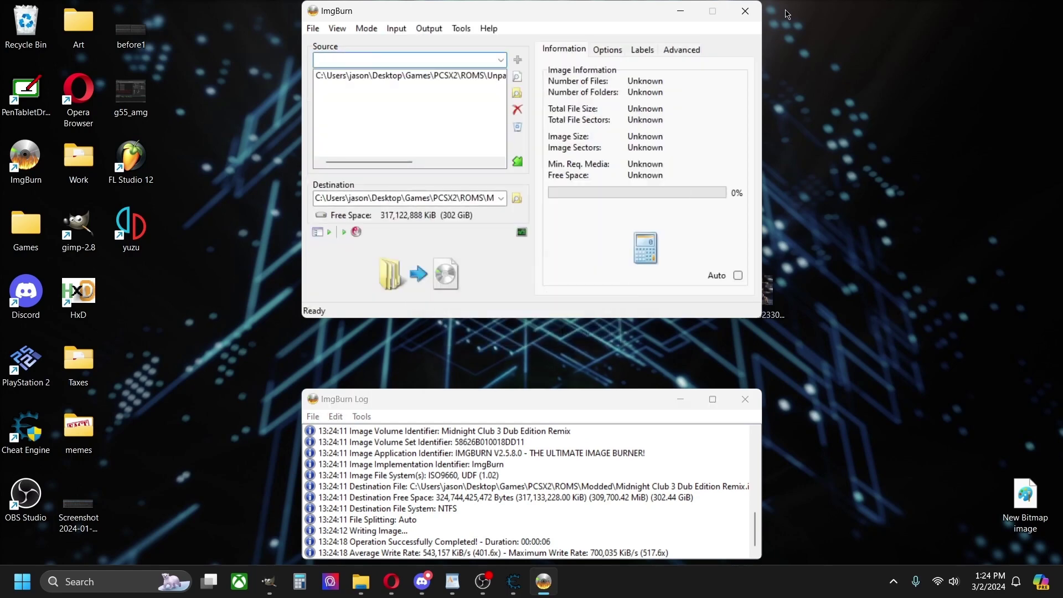
click(754, 12)
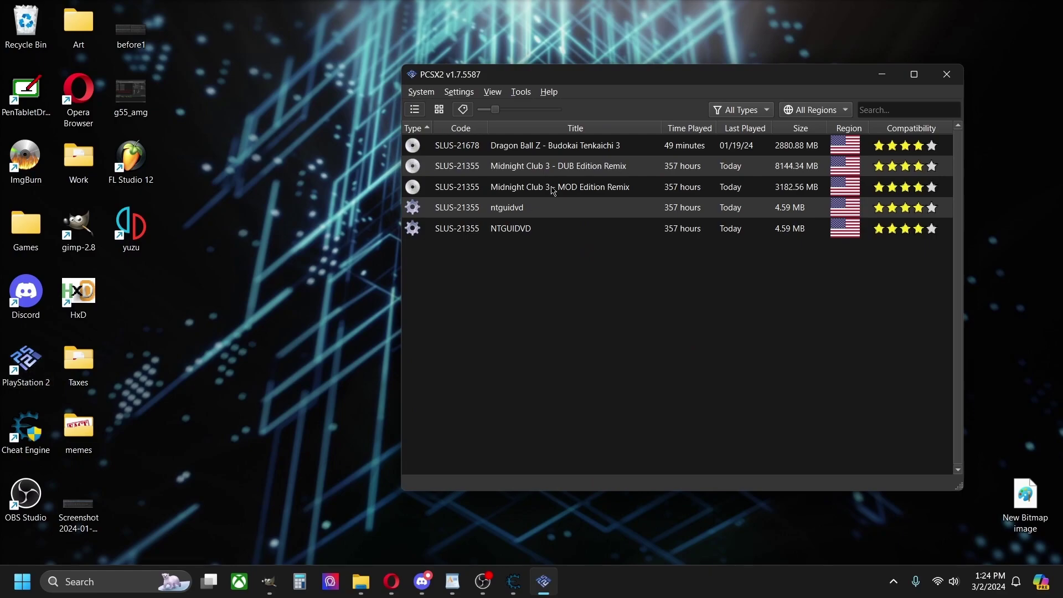
Switch to PCSX2 and launch Midnight Club 3 - MOD Edition Remix from the game list
double_click(553, 188)
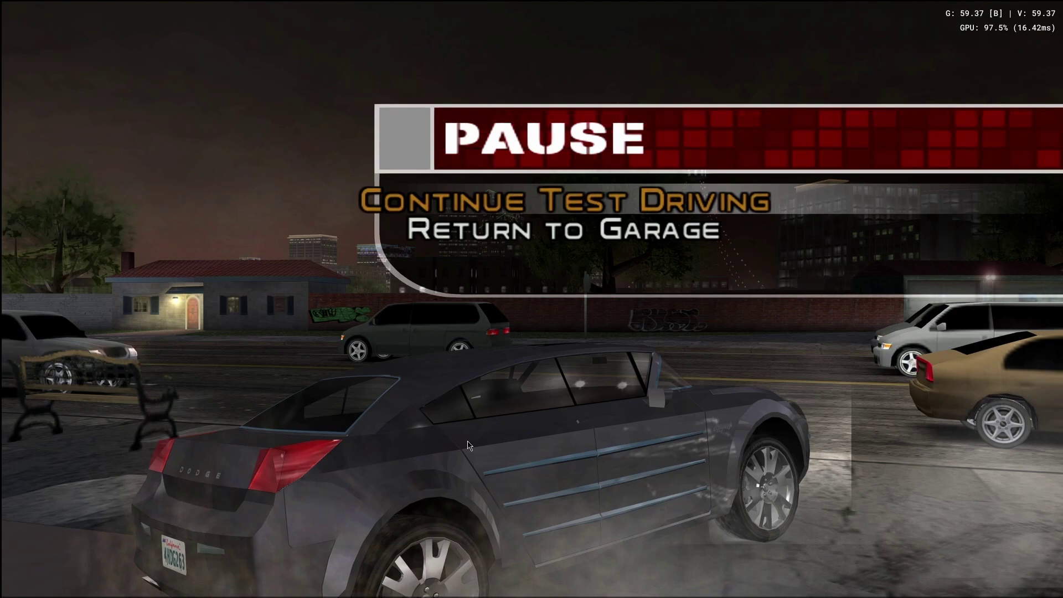
double_click(467, 445)
click(483, 581)
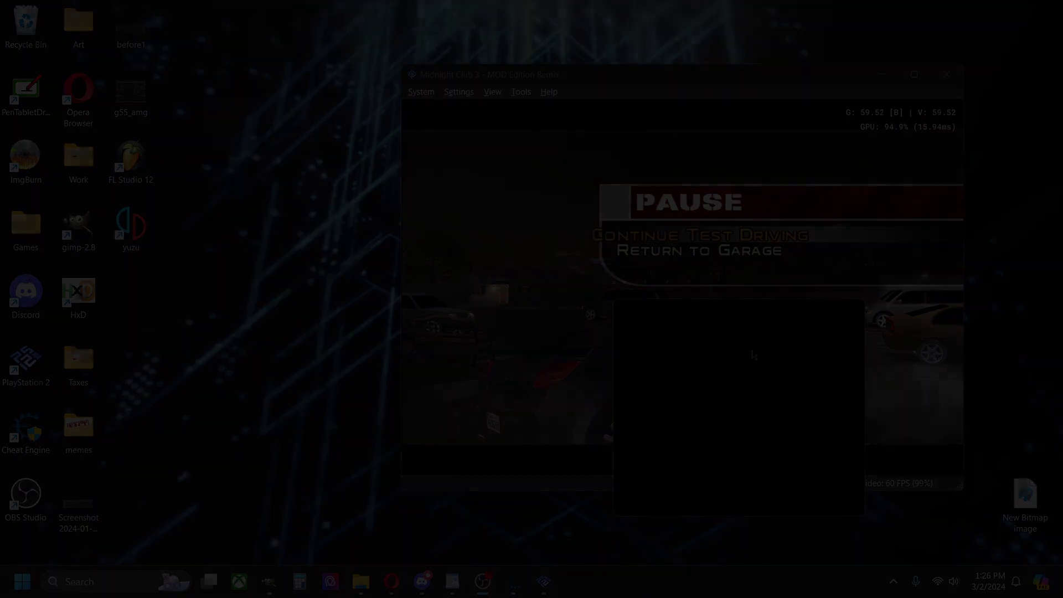